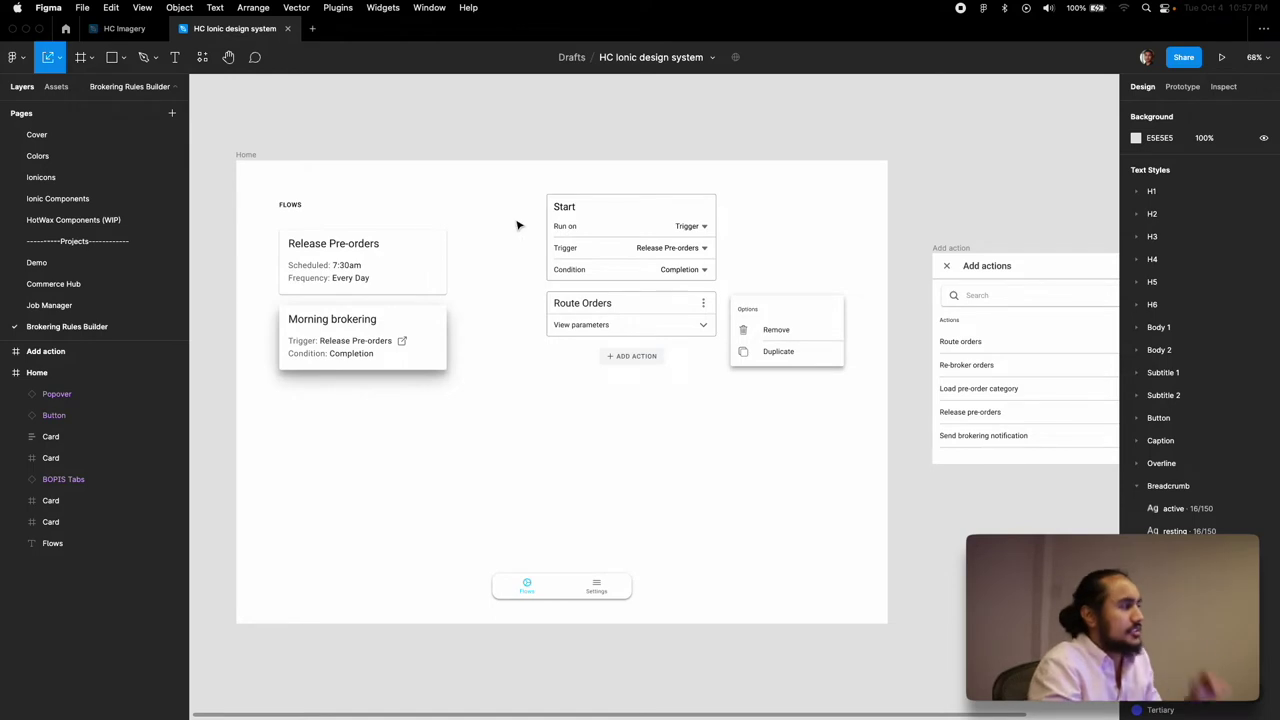
Step: Duplicate the Home frame beside the original and delete the copy's Start and Route Orders cards, Add action button and options popover
scroll(560, 212, "left", 6)
left_click(652, 181)
left_click_drag(652, 181, 294, 182)
left_click_drag(520, 263, 711, 369)
key("Delete")
Step: Move the Flows heading and both flow cards to the horizontal centre of the duplicated Home frame
left_click_drag(424, 386, 308, 208)
left_click_drag(366, 262, 491, 264)
scroll(487, 246, "up", 5)
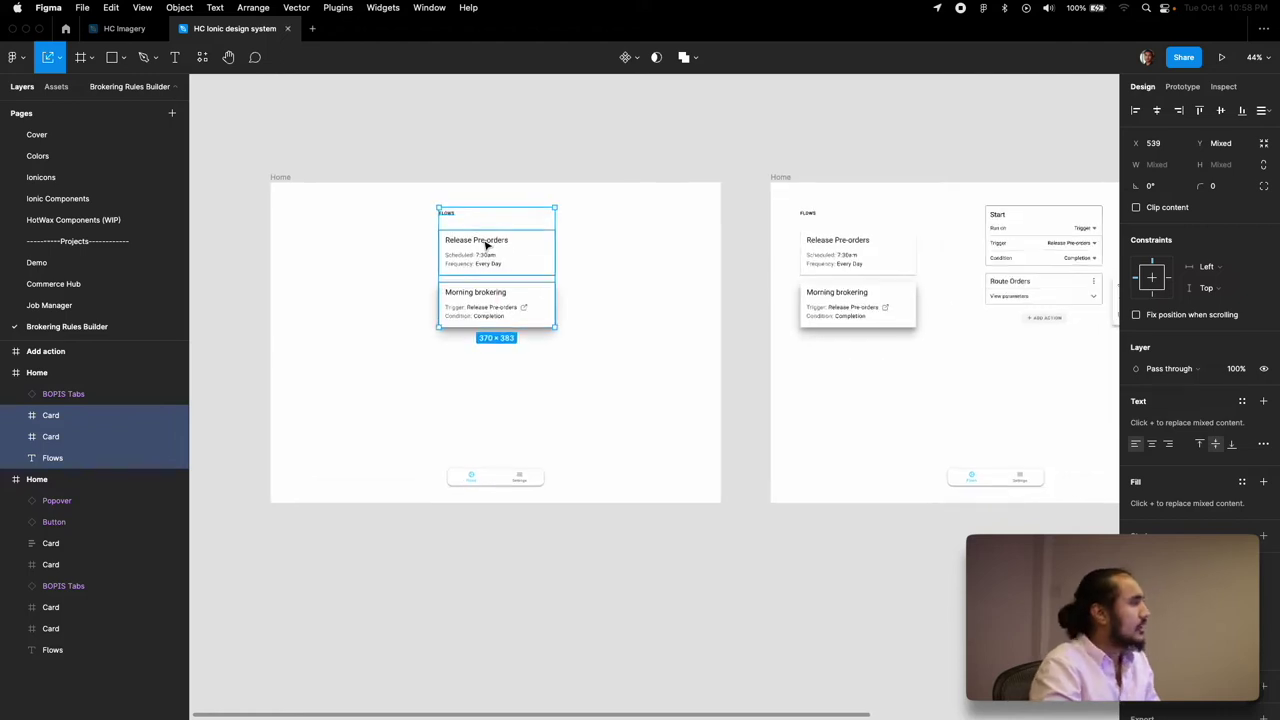
scroll(487, 246, "up", 4)
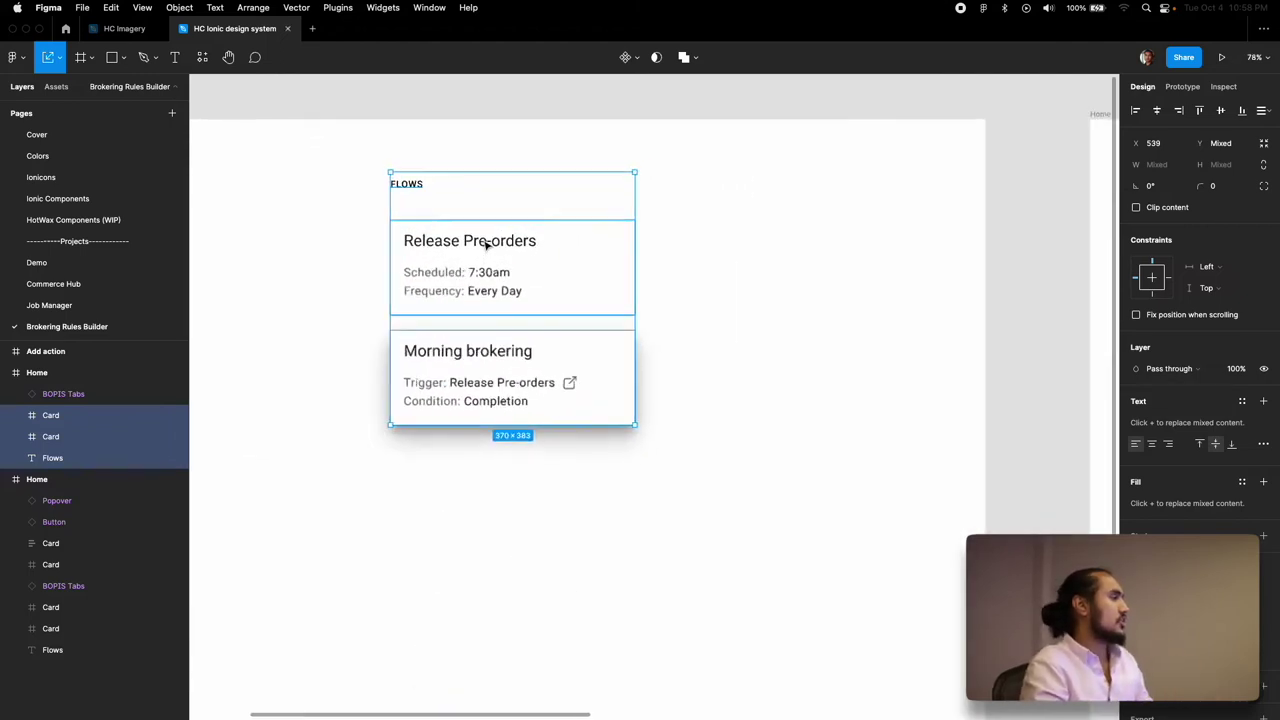
left_click(655, 270)
left_click(684, 340)
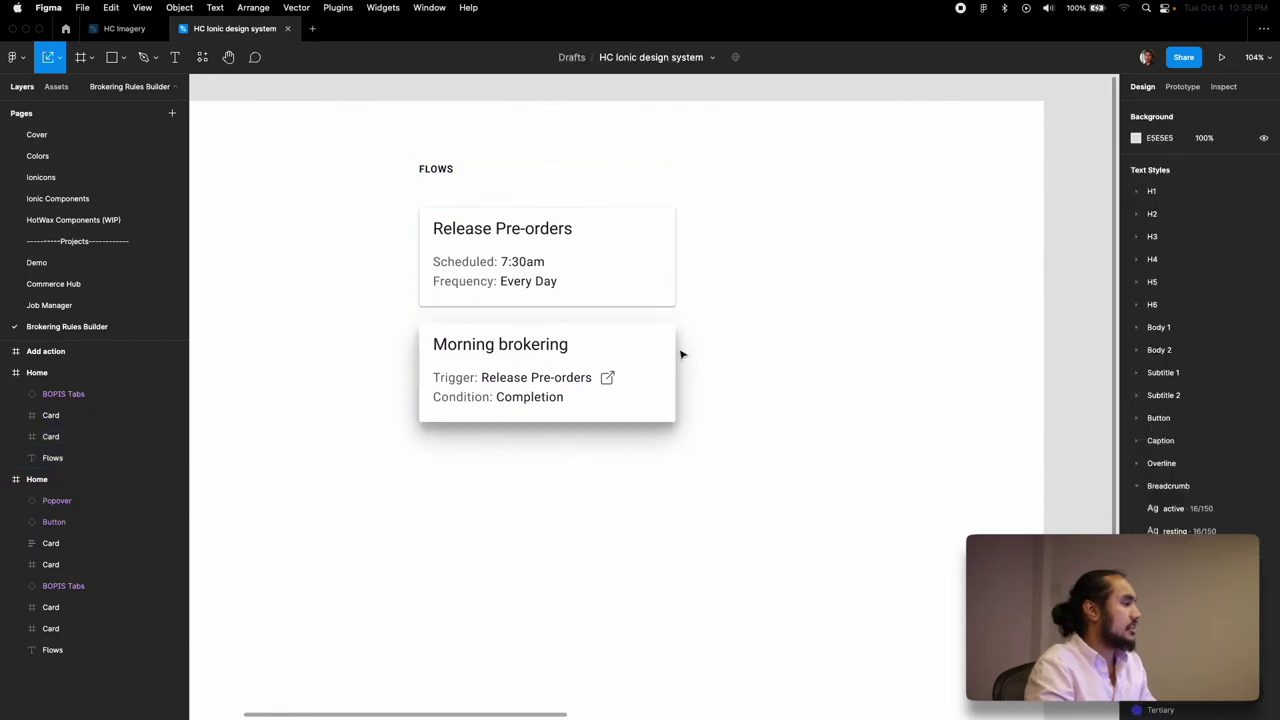
Step: Apply the 1dp — Elevation effect style to the Morning brokering card's surface and compare it with the Release Pre-orders card
left_click(618, 377)
scroll(1272, 667, "down", 2)
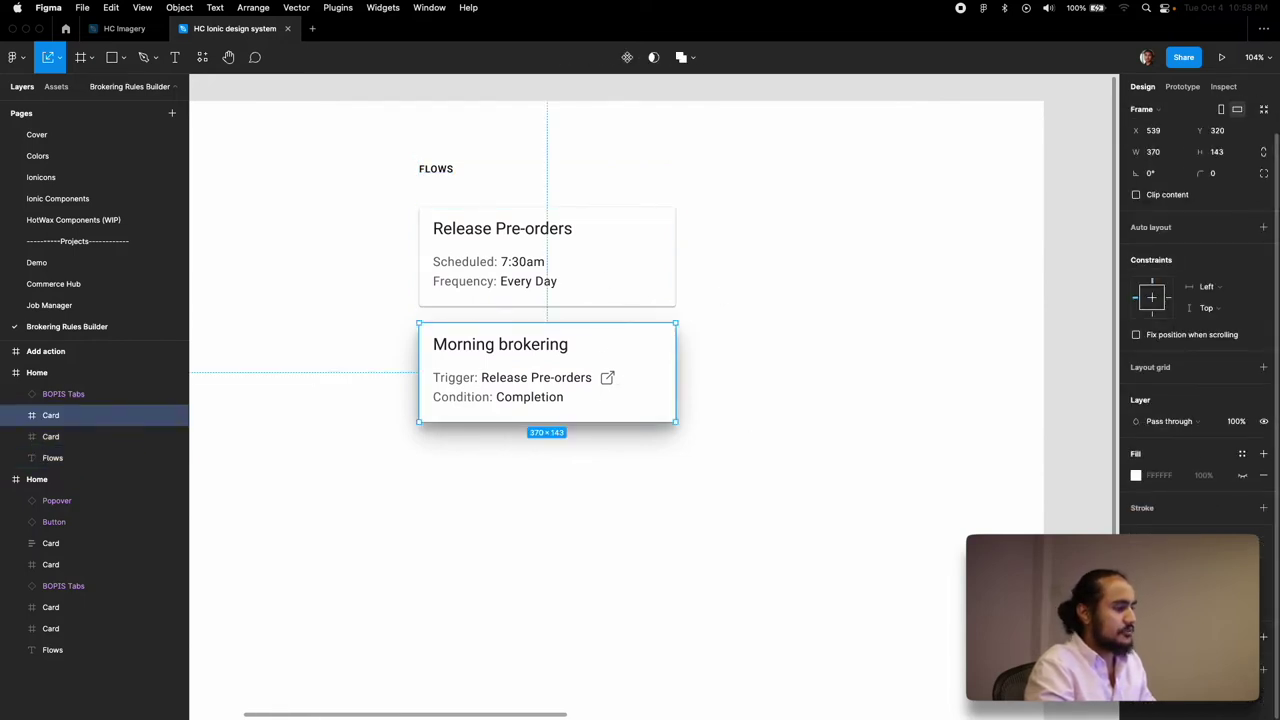
scroll(1200, 620, "down", 2)
scroll(1200, 620, "up", 2)
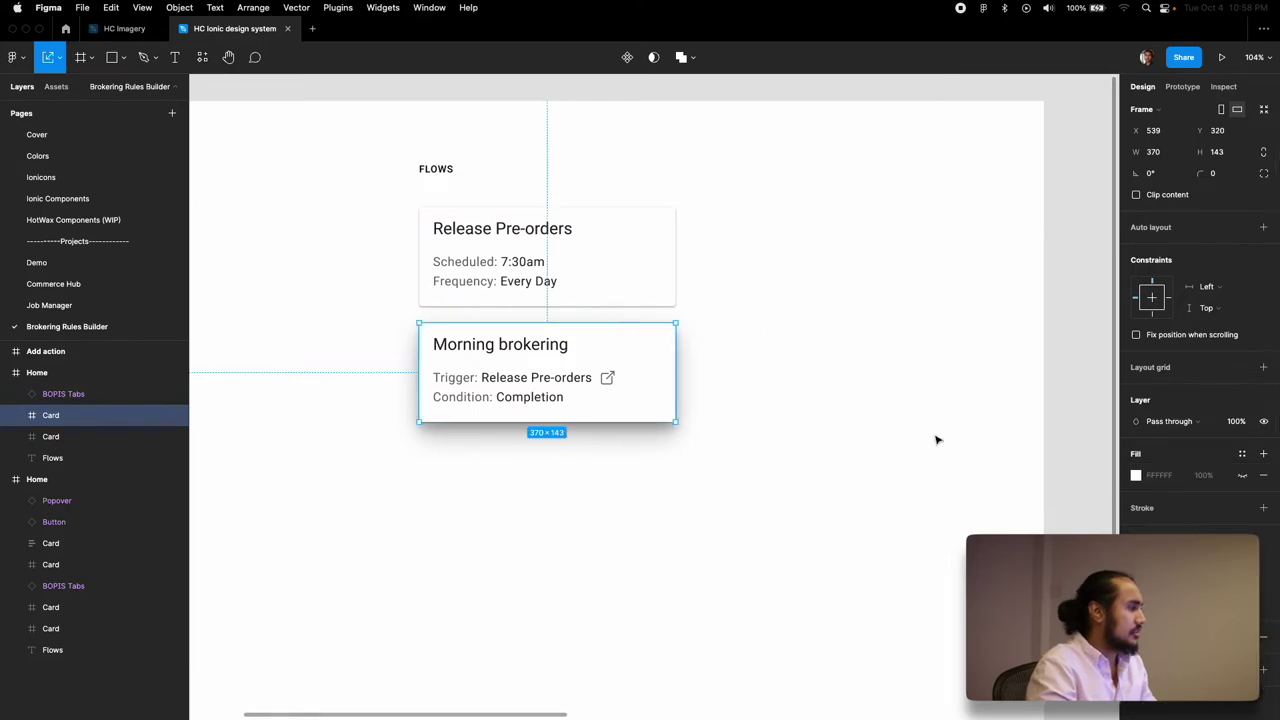
key("Return")
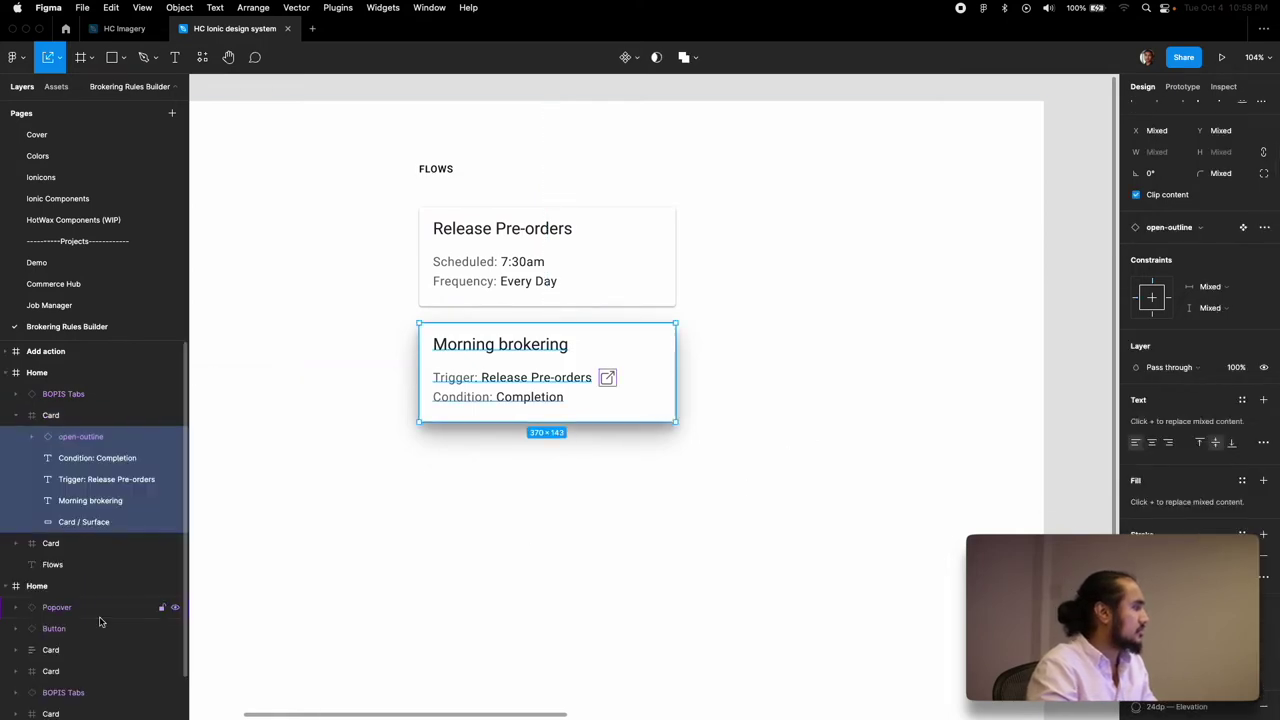
left_click(88, 521)
left_click(1242, 488)
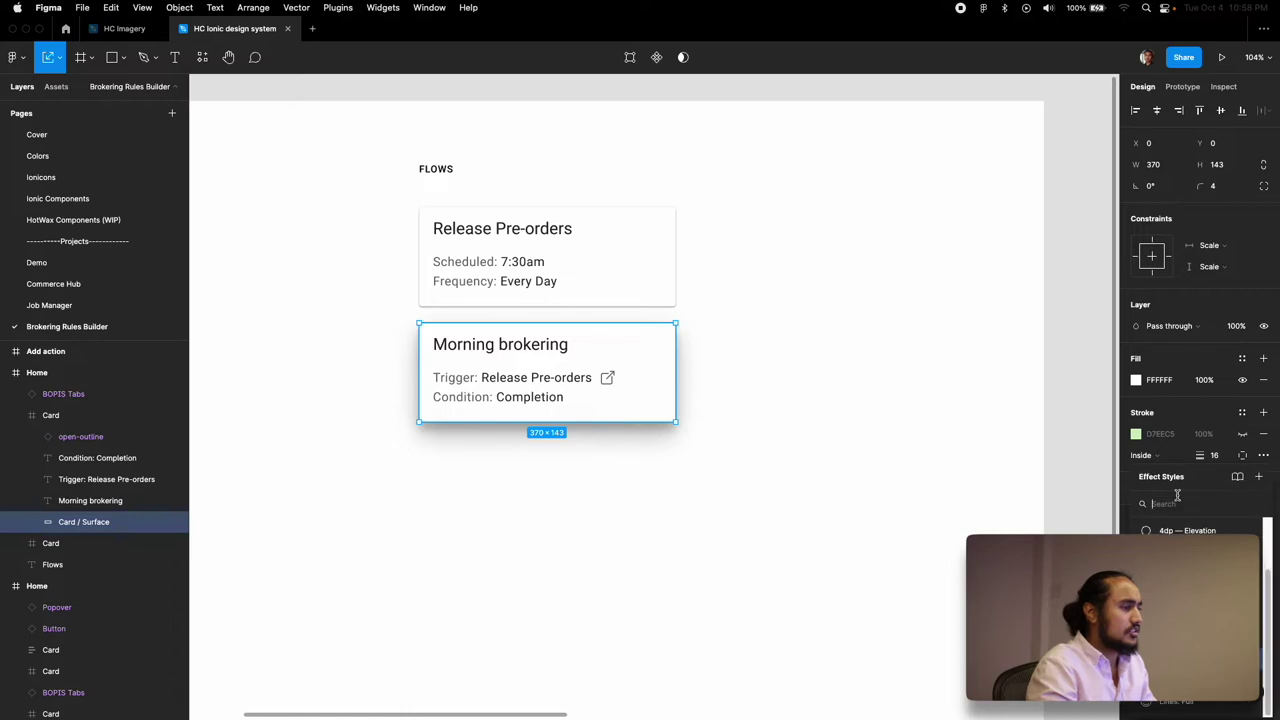
left_click(1186, 531)
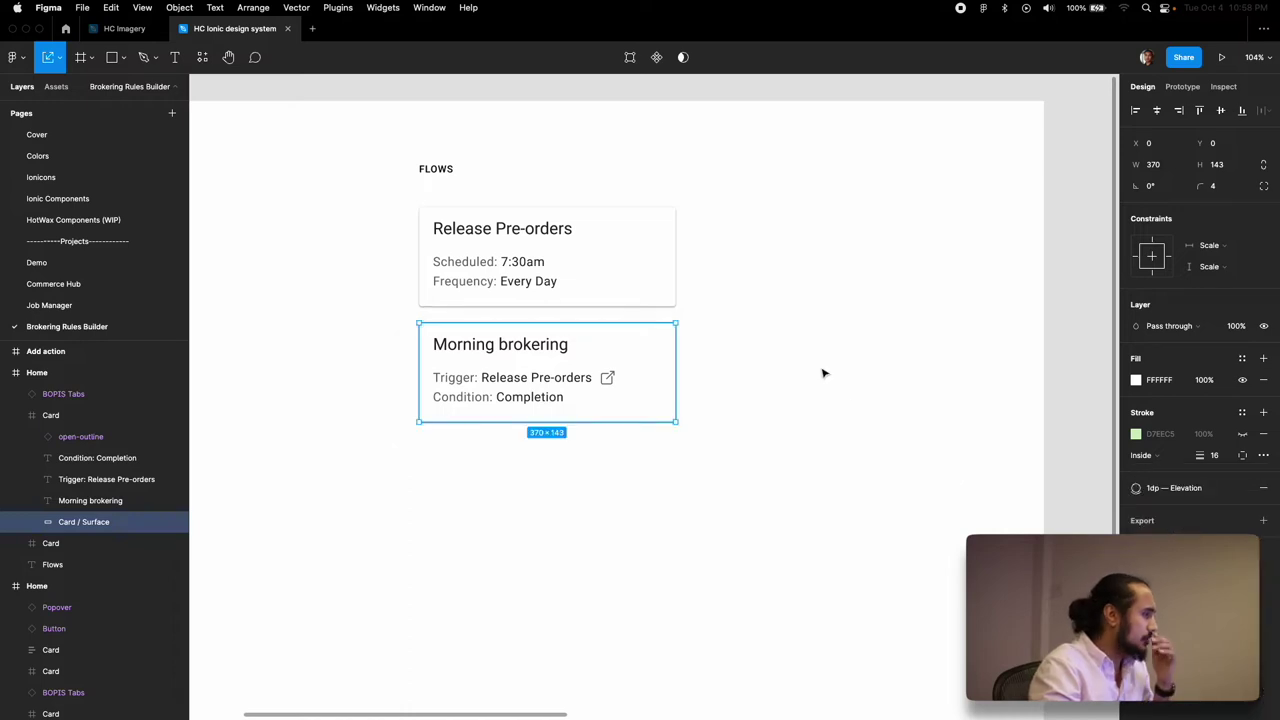
left_click(662, 300)
key("Return")
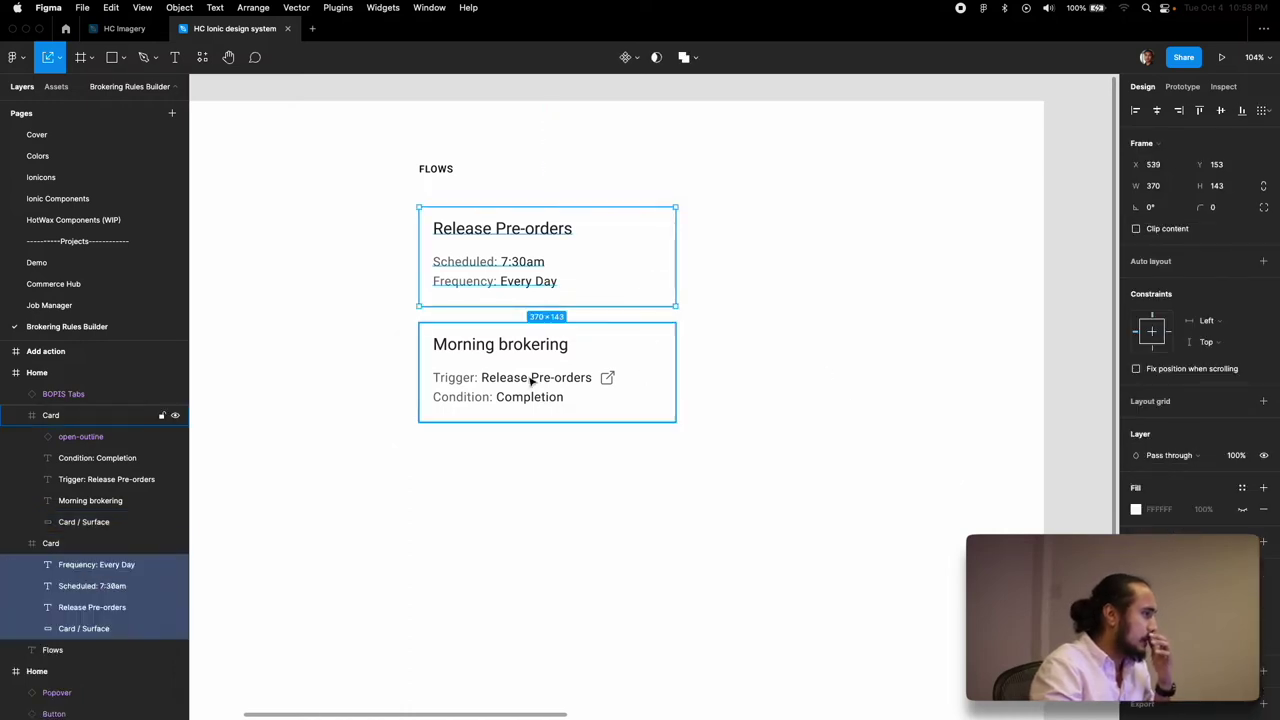
left_click(60, 628)
left_click(600, 499)
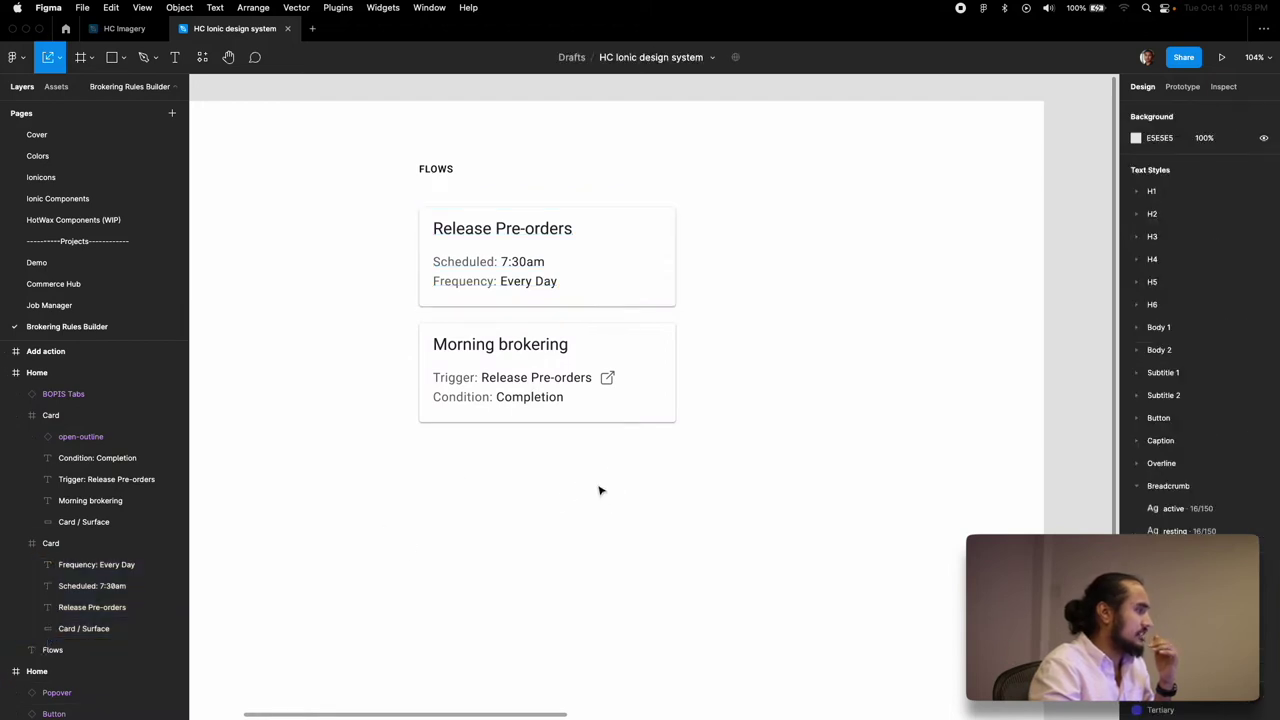
Step: Delete the open-outline icon from the Morning brokering card and the Flows heading above the cards
left_click(607, 380)
key("Delete")
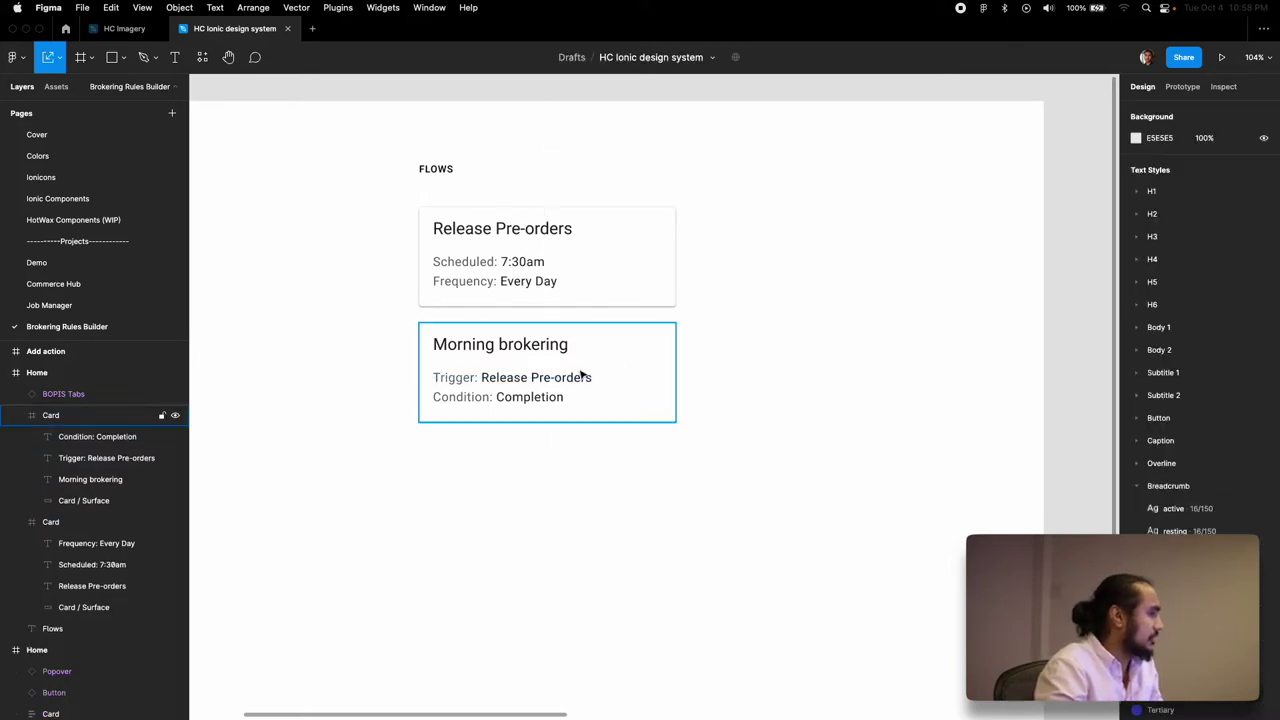
scroll(617, 269, "down", 3)
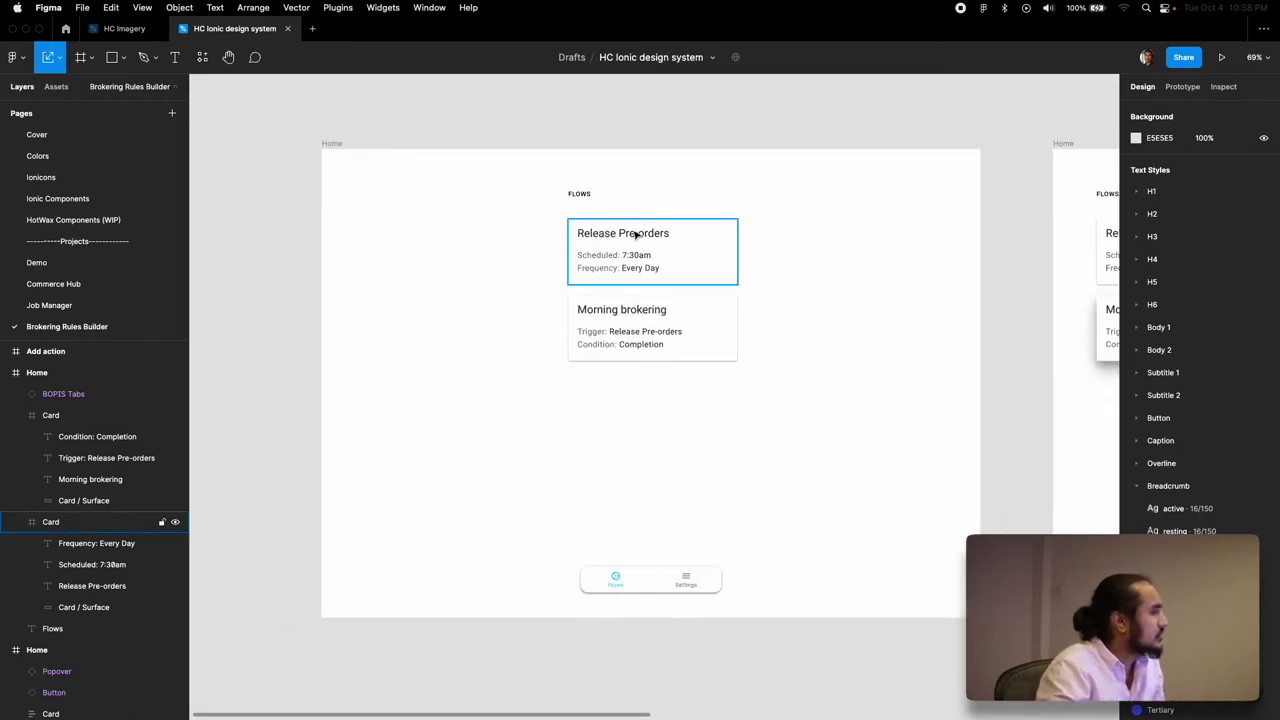
left_click(581, 194)
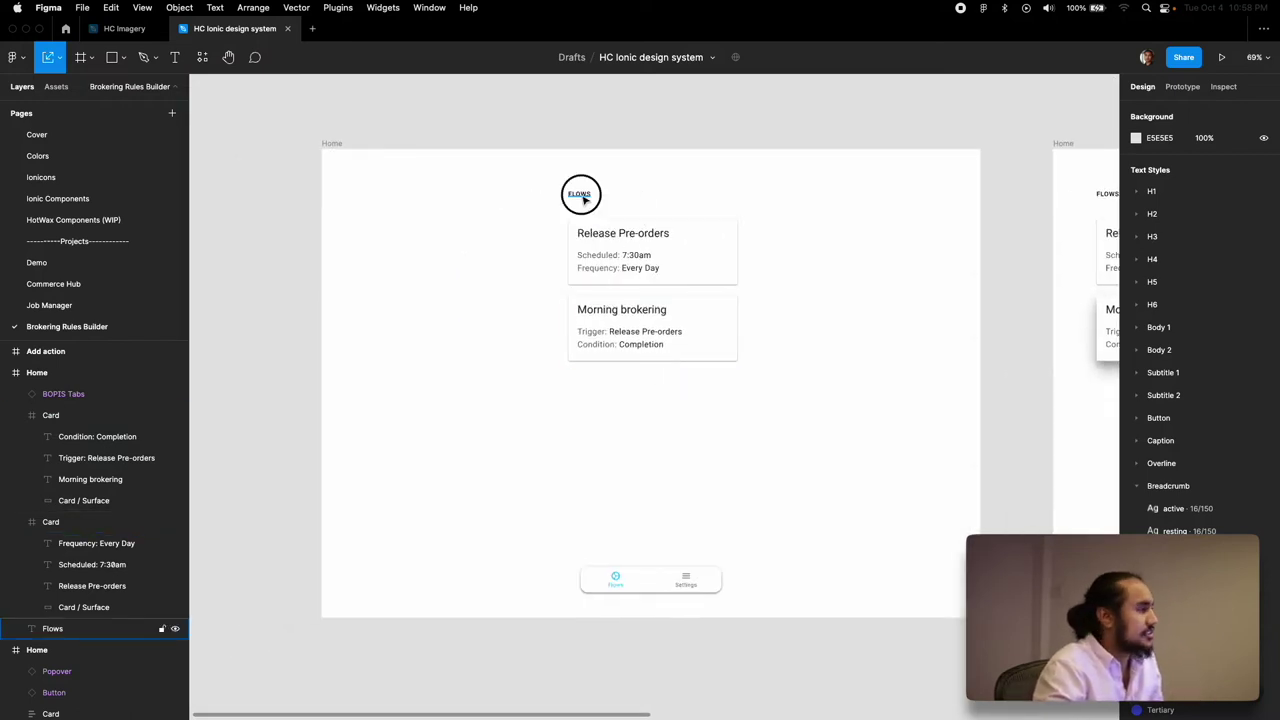
key("BackSpace")
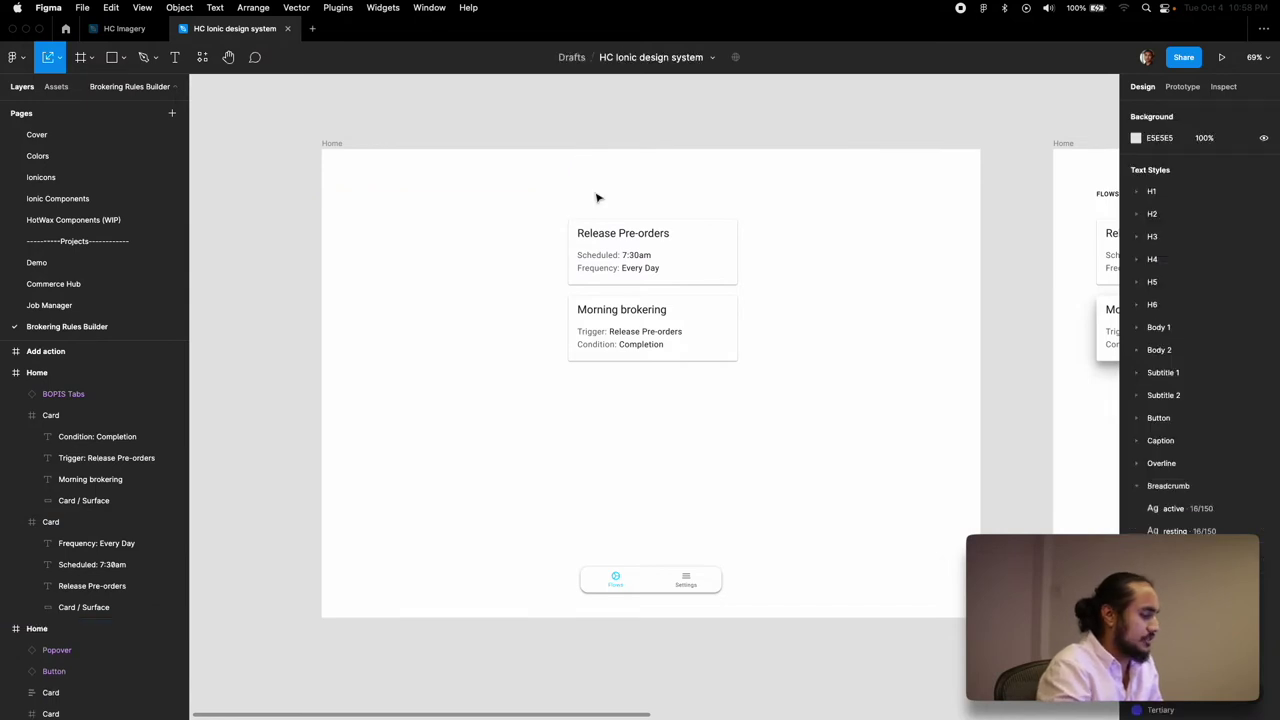
Step: Insert an Item component above the flow cards, make it 370 wide and set its Media property to None
key("shift+i")
type("item")
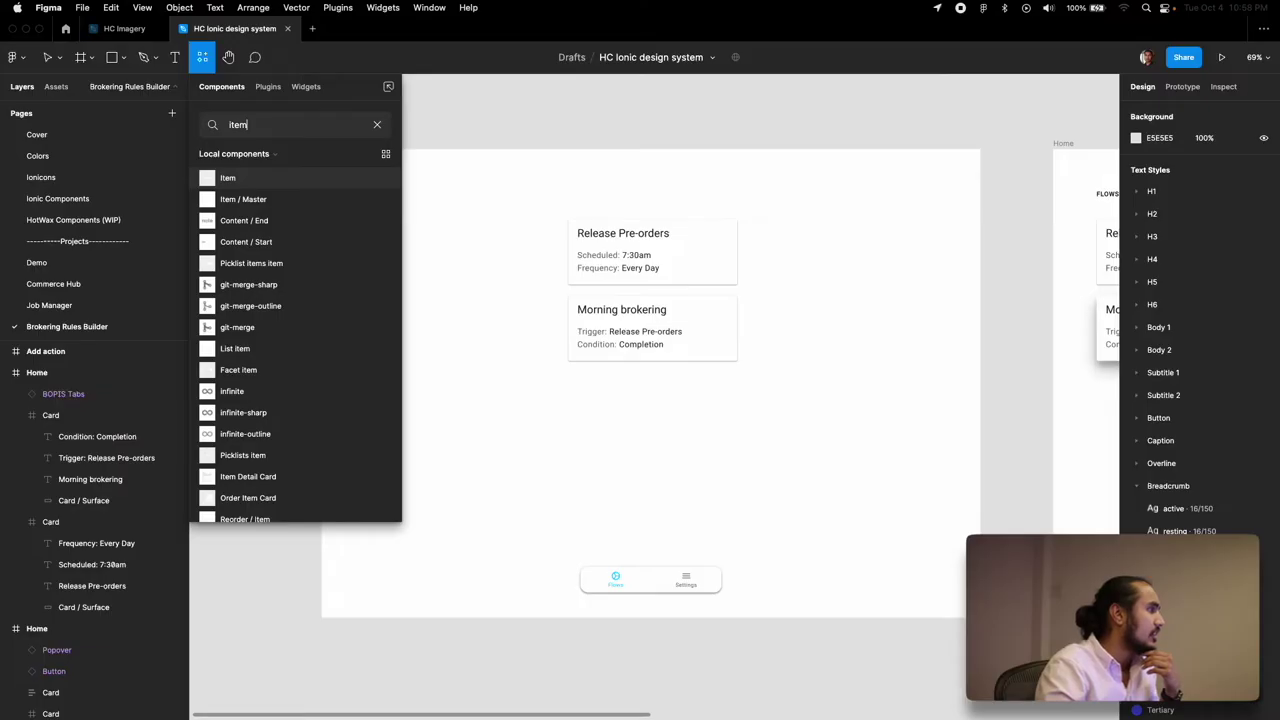
left_click_drag(687, 400, 616, 202)
left_click_drag(737, 197, 728, 197)
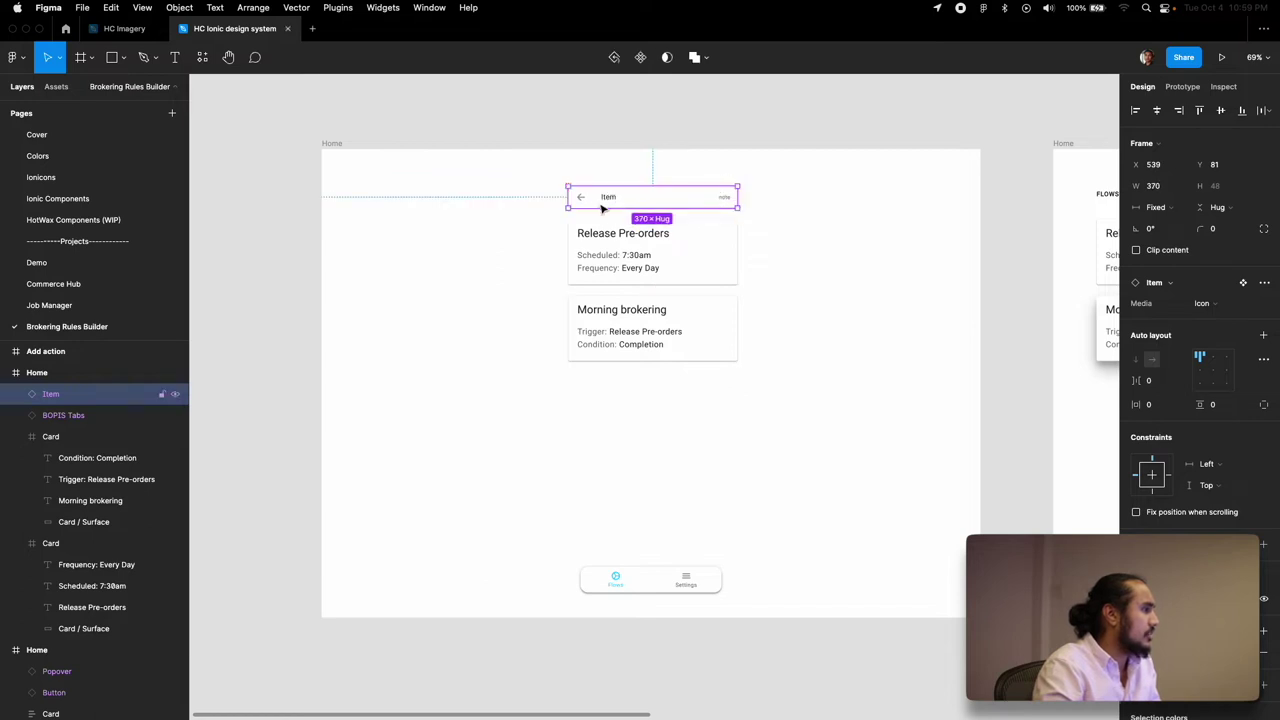
left_click(1212, 303)
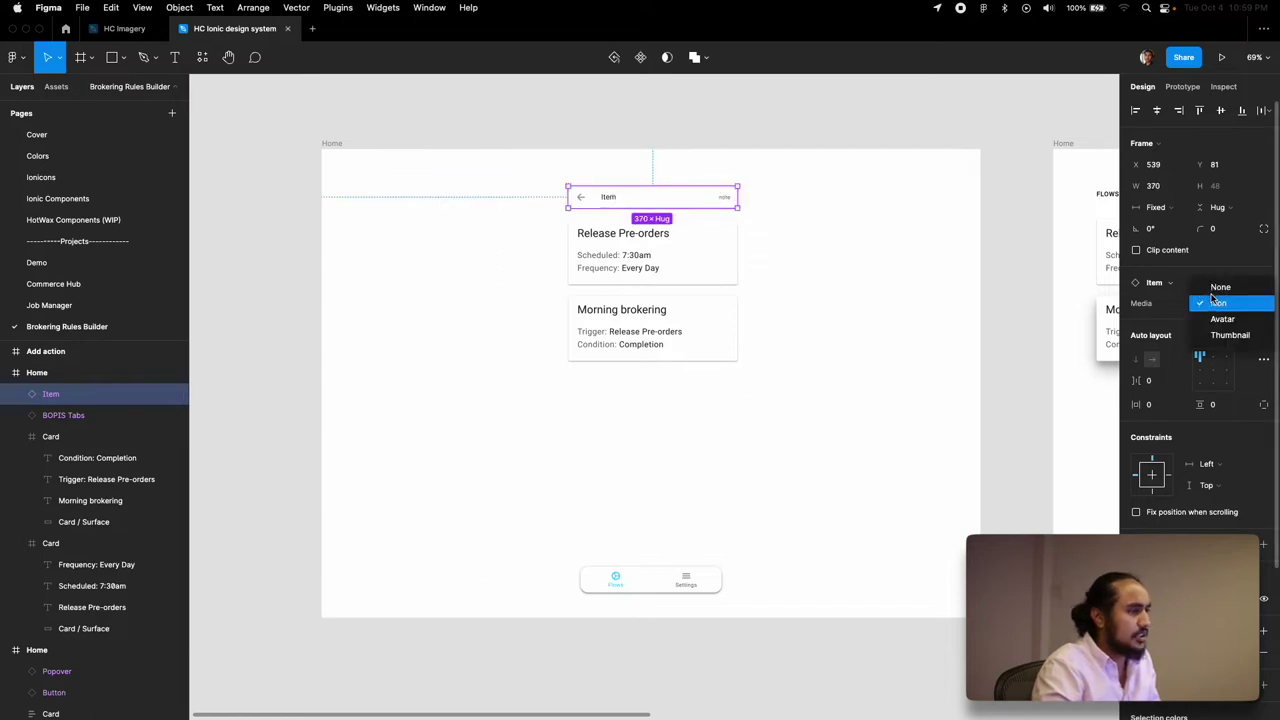
left_click(1212, 287)
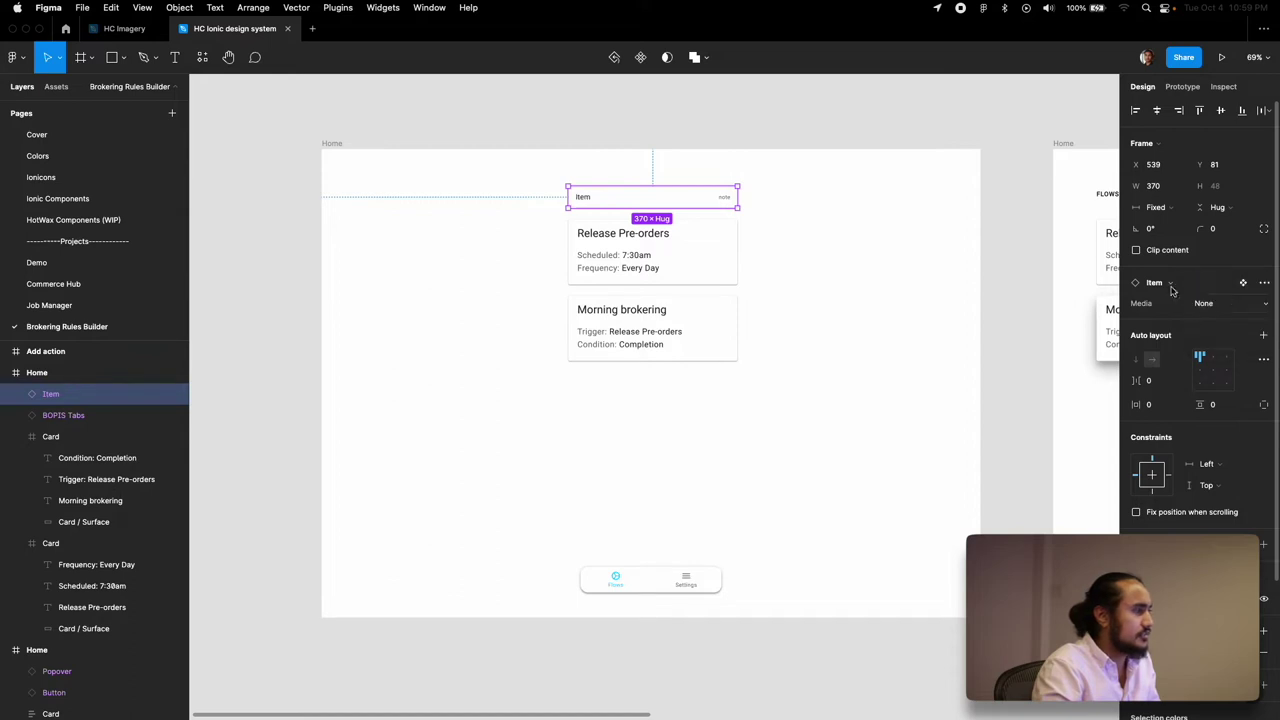
Step: Change the item's title text to "Flows"
double_click(585, 200)
double_click(580, 197)
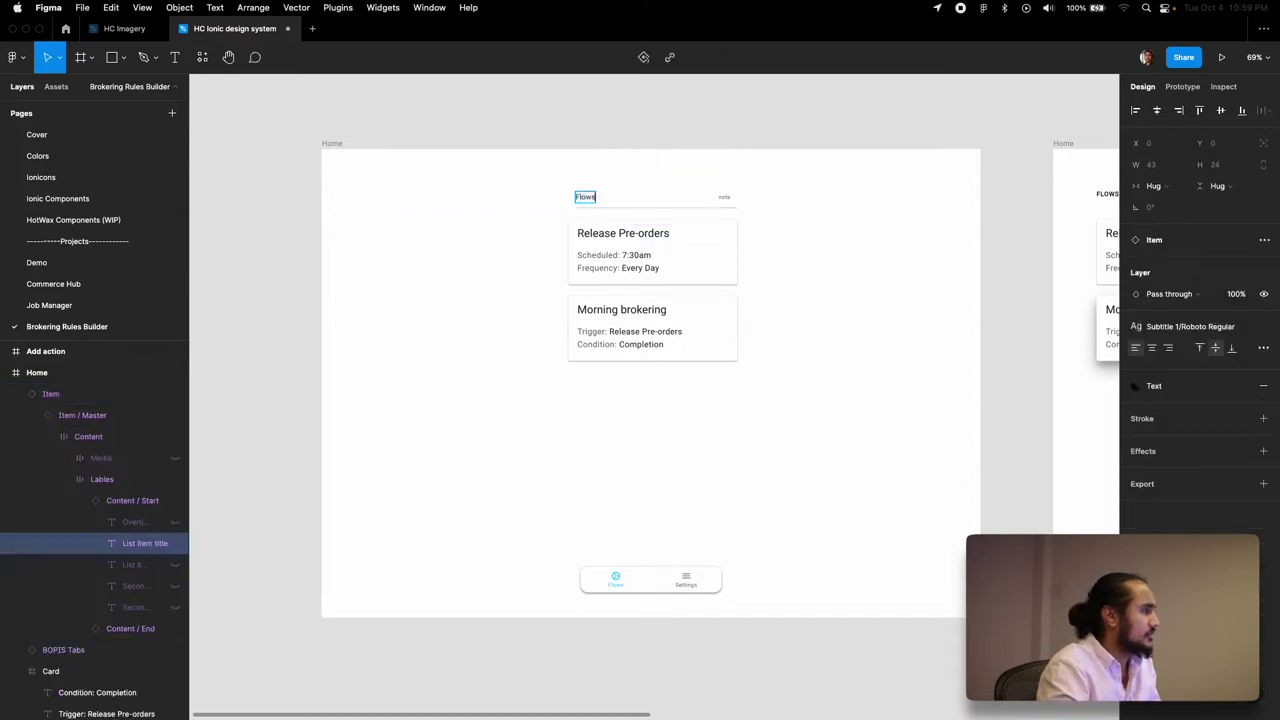
left_click(641, 205)
left_click(559, 218)
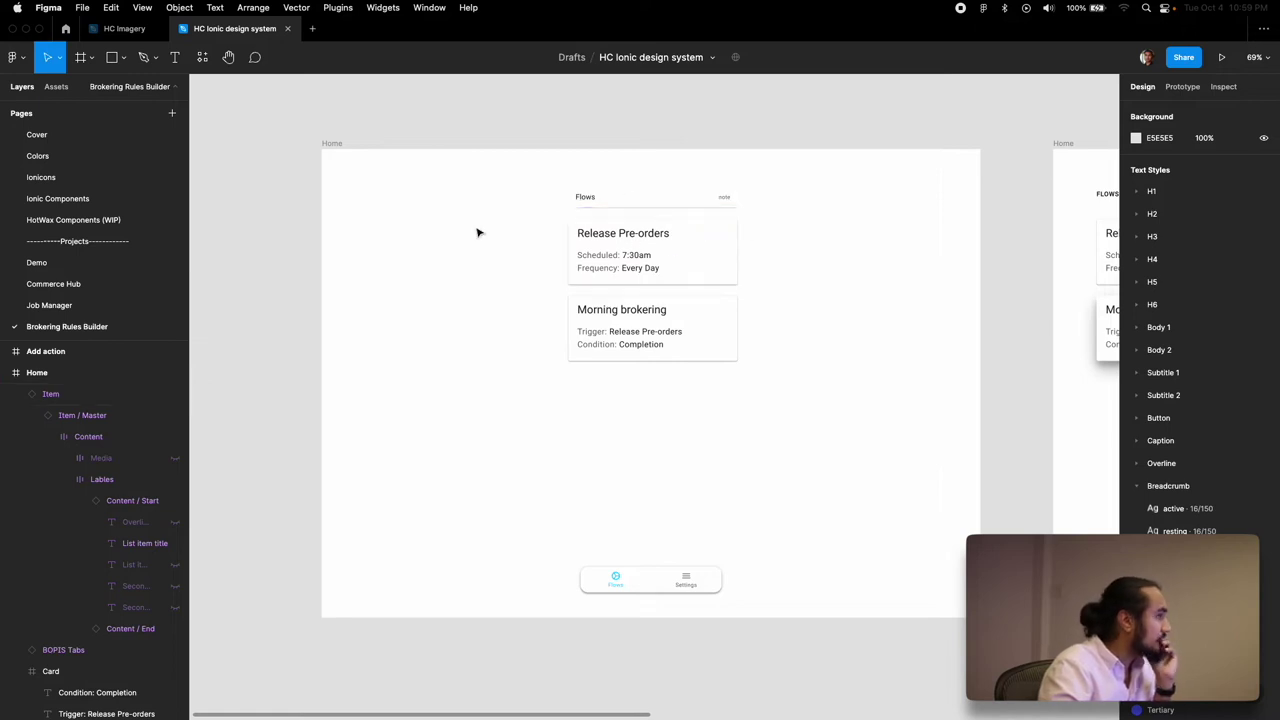
Step: Examine the Broker orders card on the Job Manager page, then compare it with the Flows item on the Brokering Rules Builder page
left_click(90, 305)
scroll(549, 414, "down", 5)
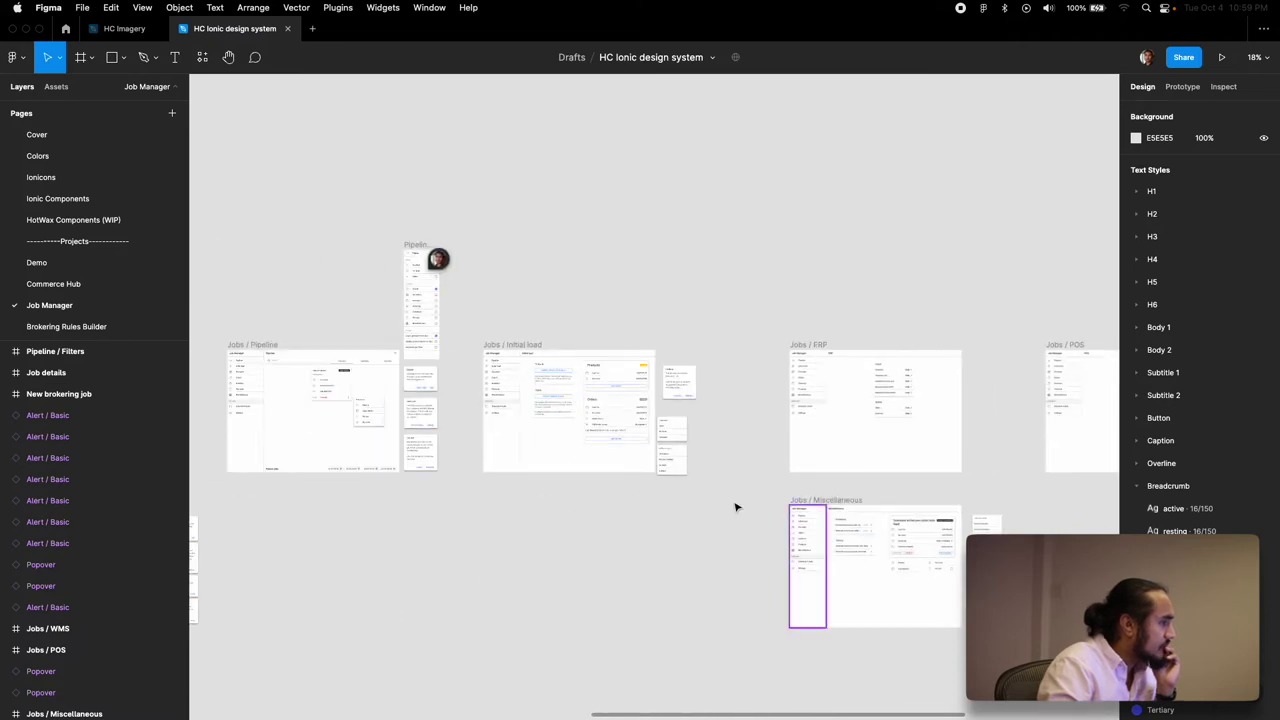
scroll(667, 488, "left", 10)
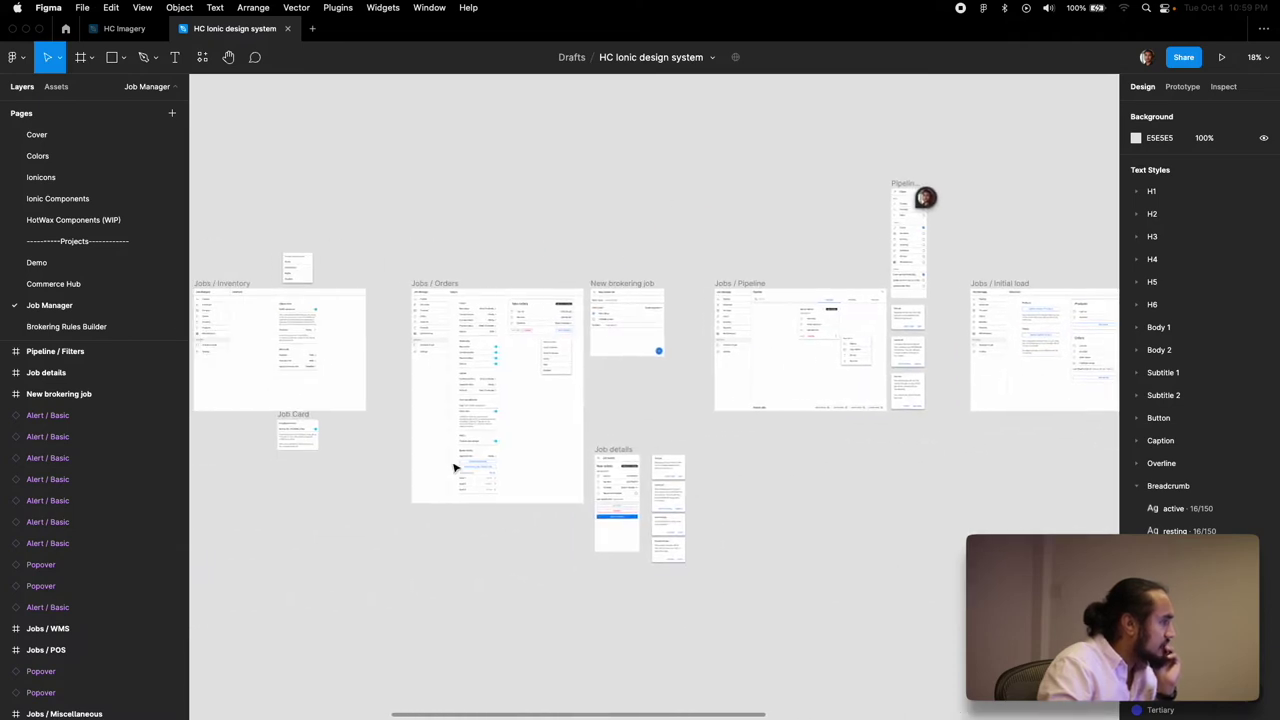
scroll(455, 460, "up", 10)
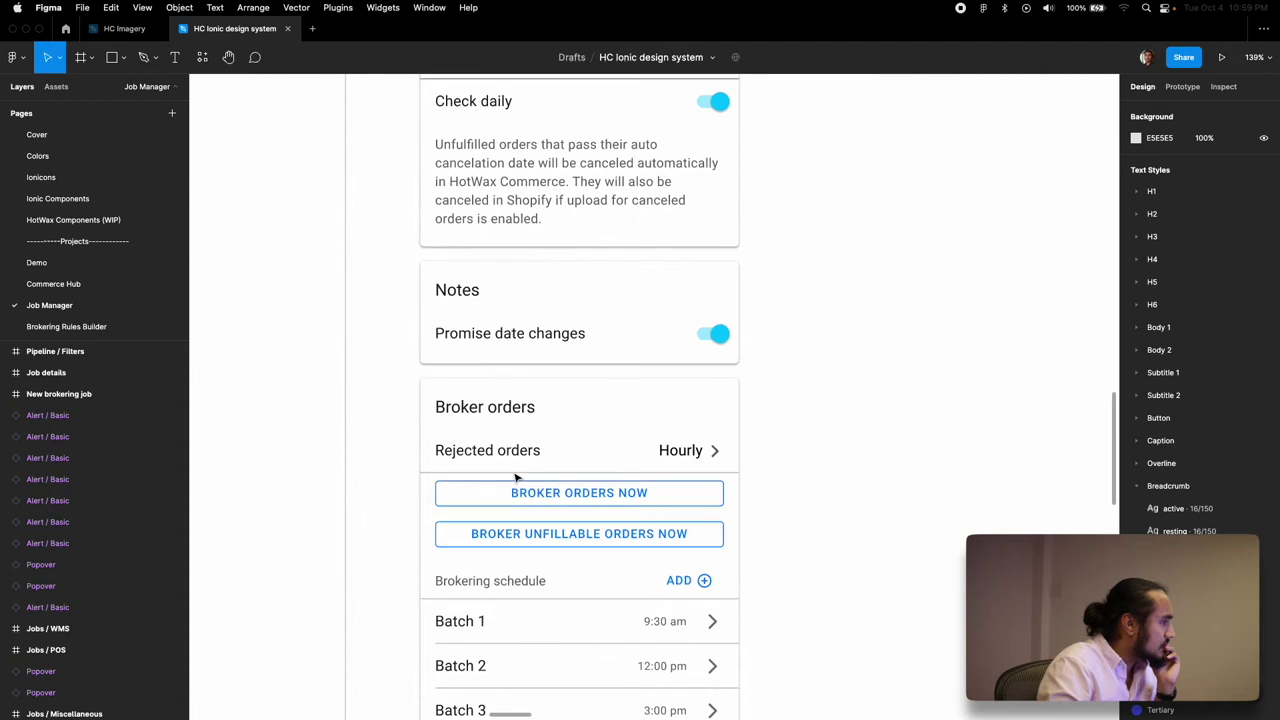
scroll(540, 475, "down", 3)
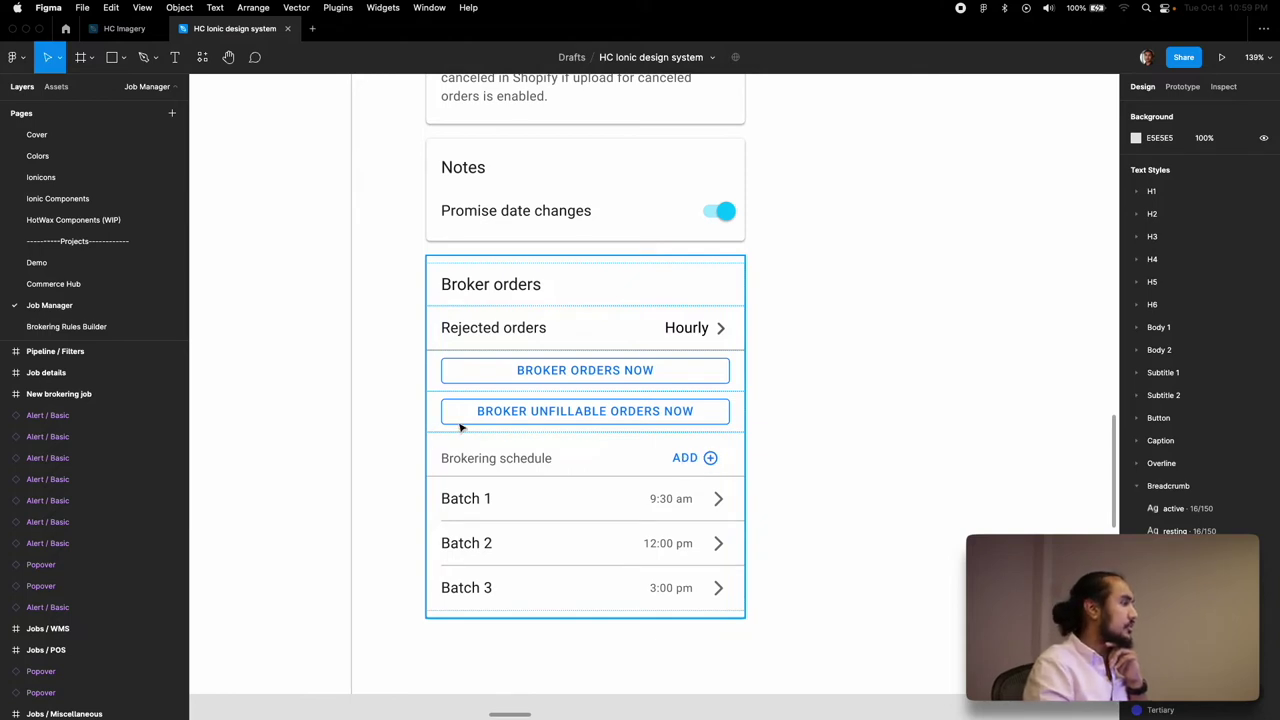
key("Page_Down")
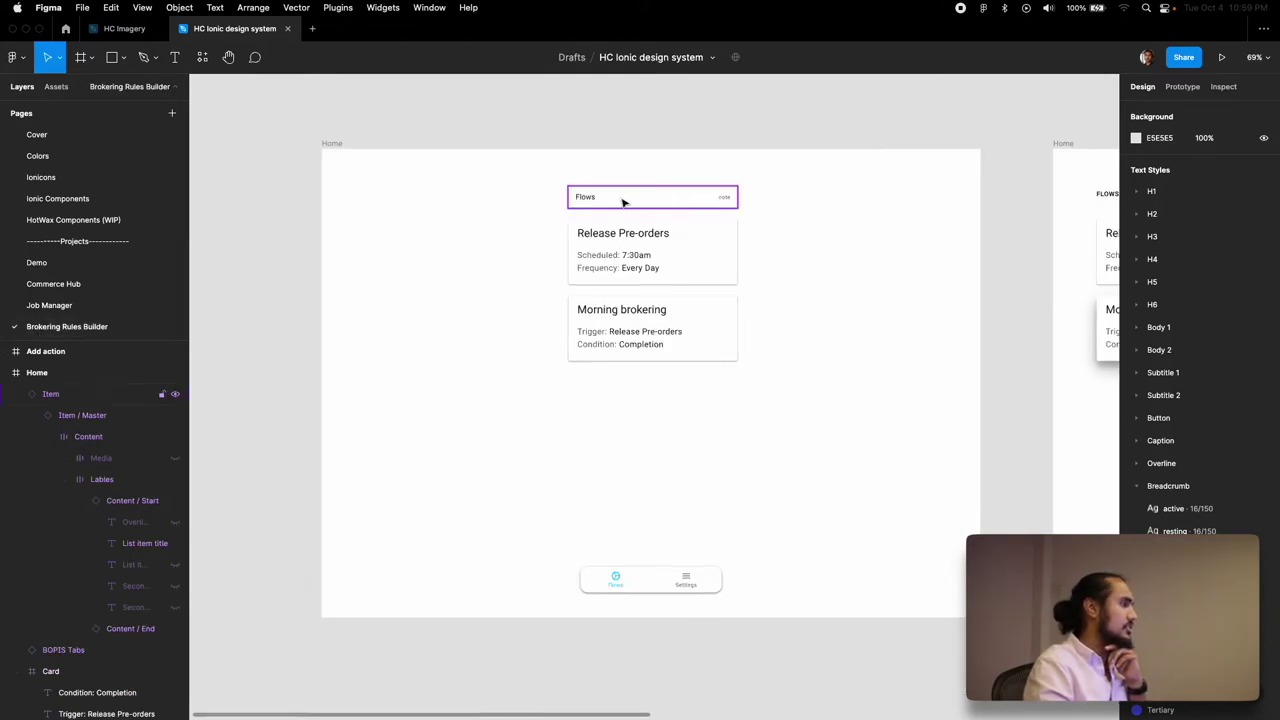
scroll(620, 203, "up", 5)
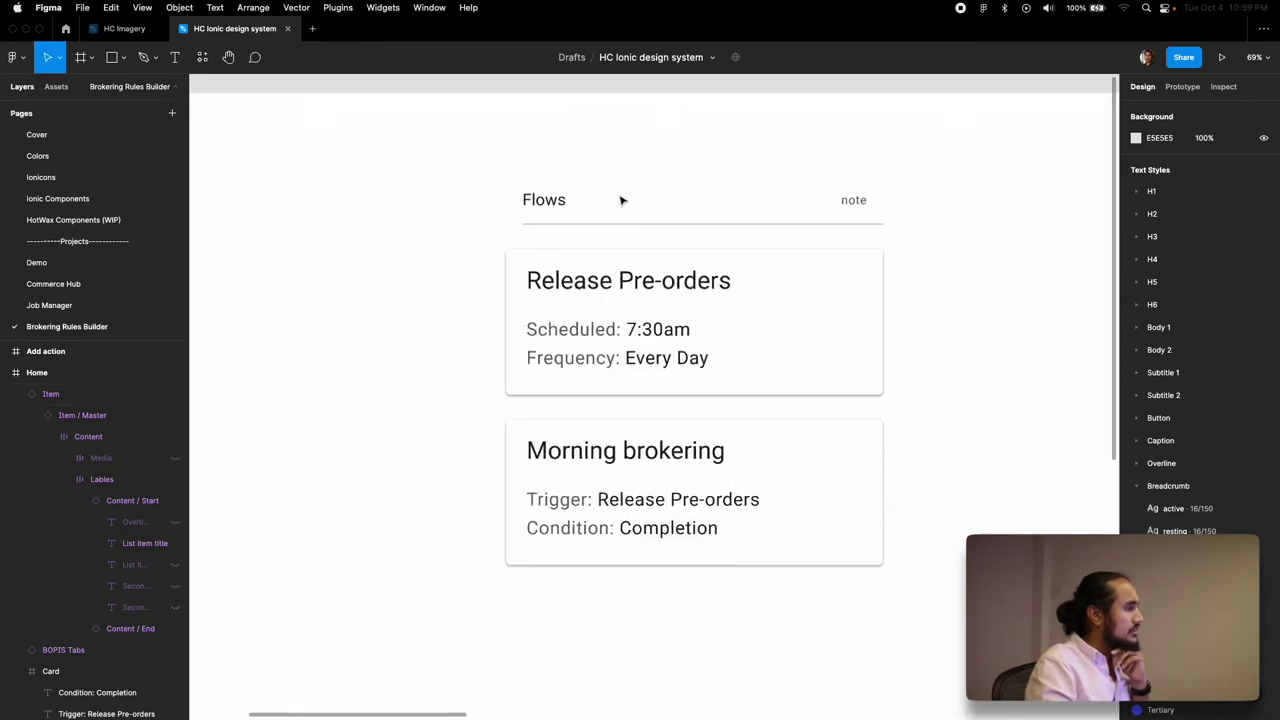
left_click(612, 207)
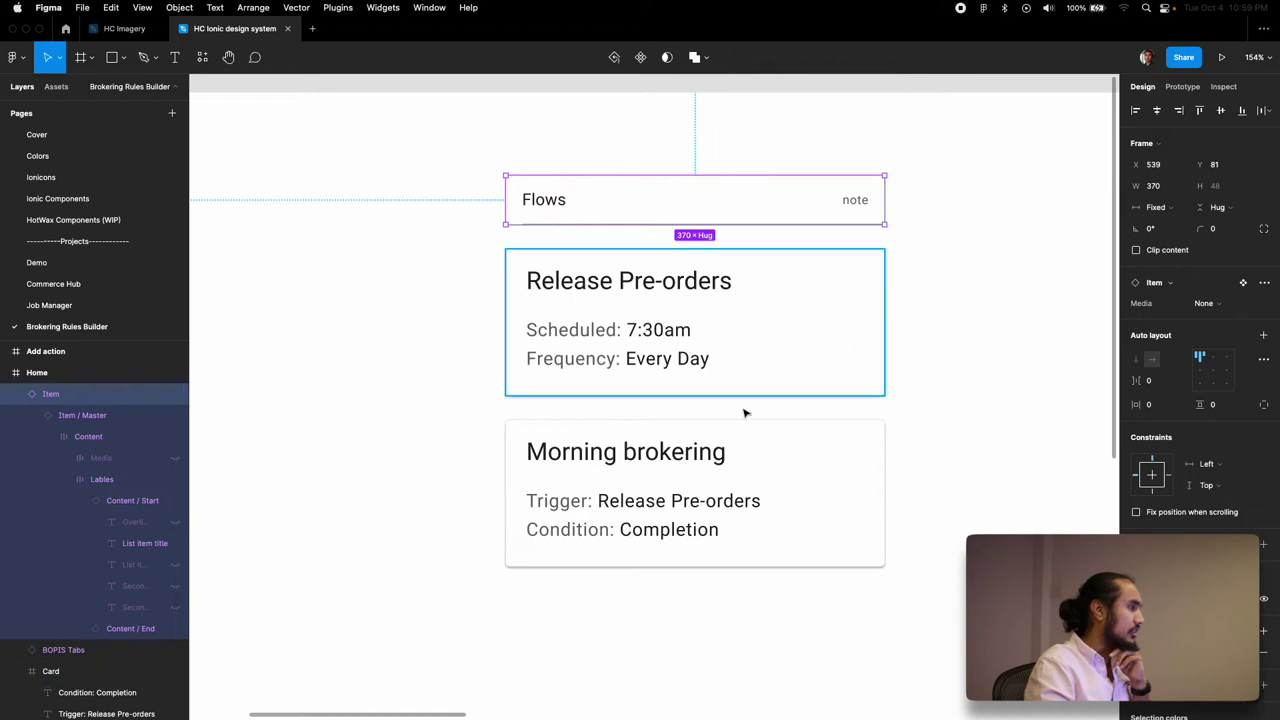
scroll(419, 285, "left", 6)
left_click(419, 285)
key("shift+i")
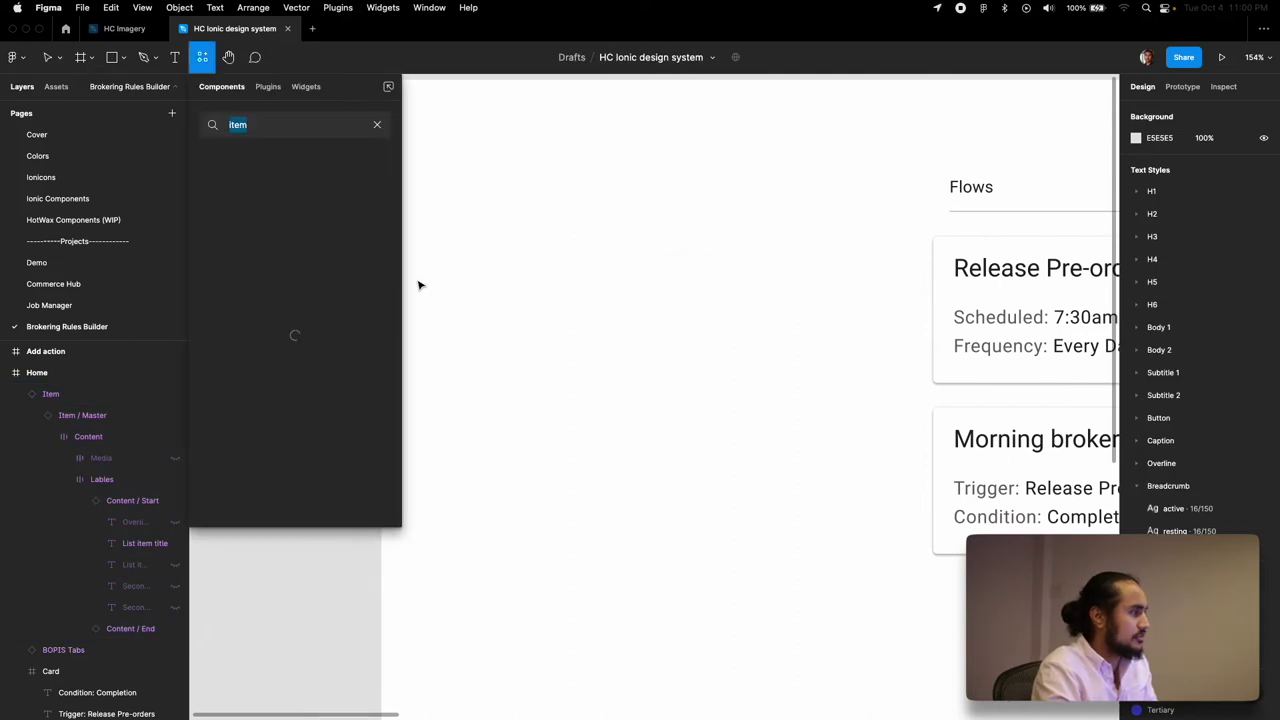
type("list")
key("Return")
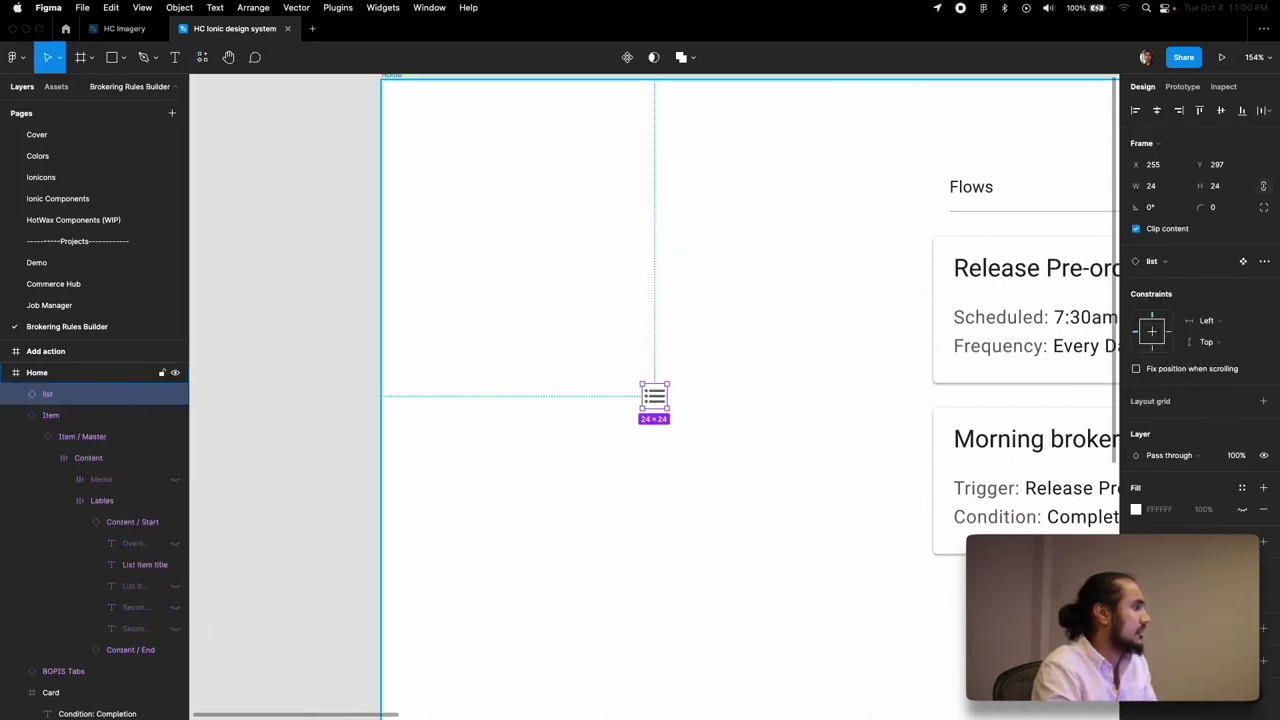
key("Delete")
Step: Insert a List component in the empty area beside the flow cards and hide its list header
key("shift+i")
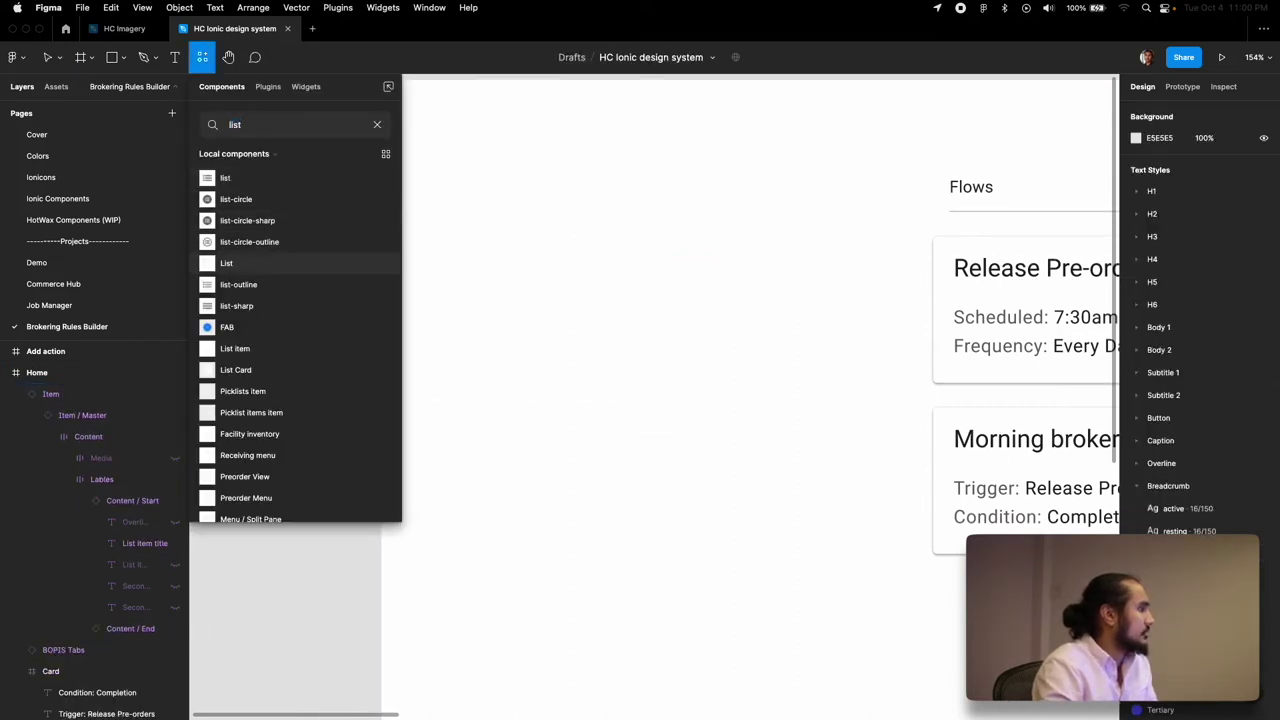
key("Return")
scroll(576, 263, "right", 4)
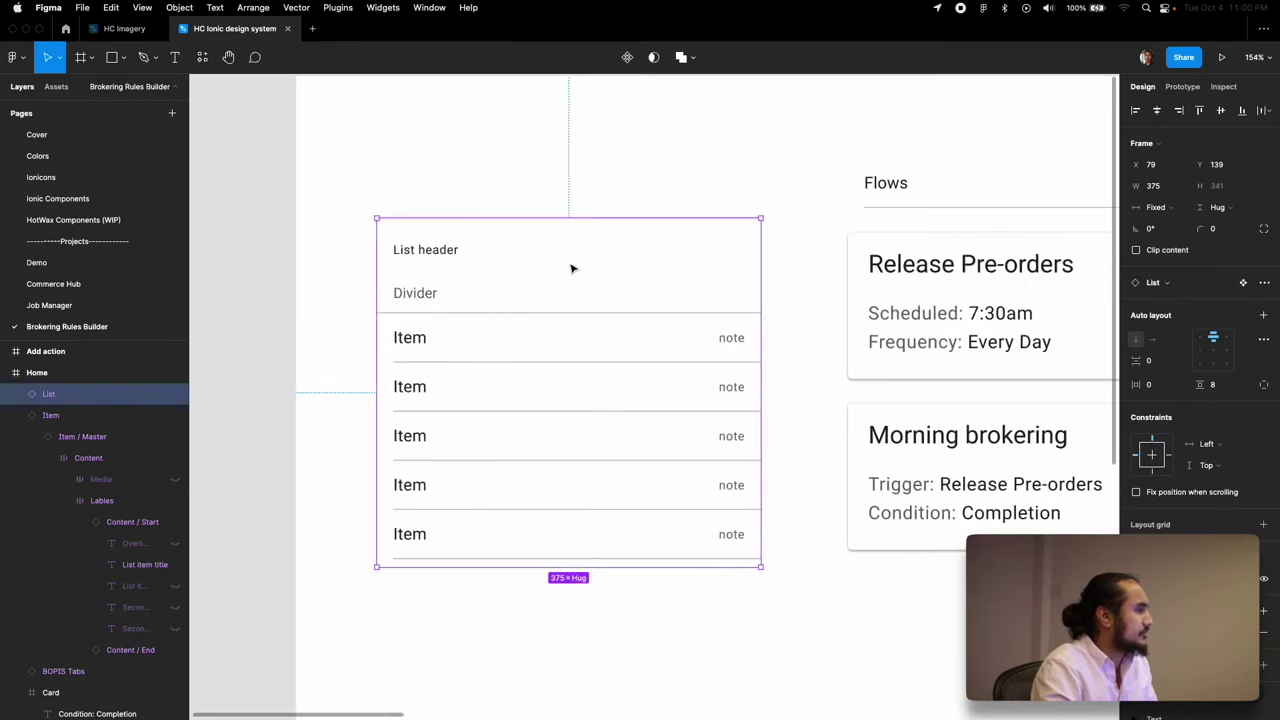
double_click(396, 266)
double_click(397, 259)
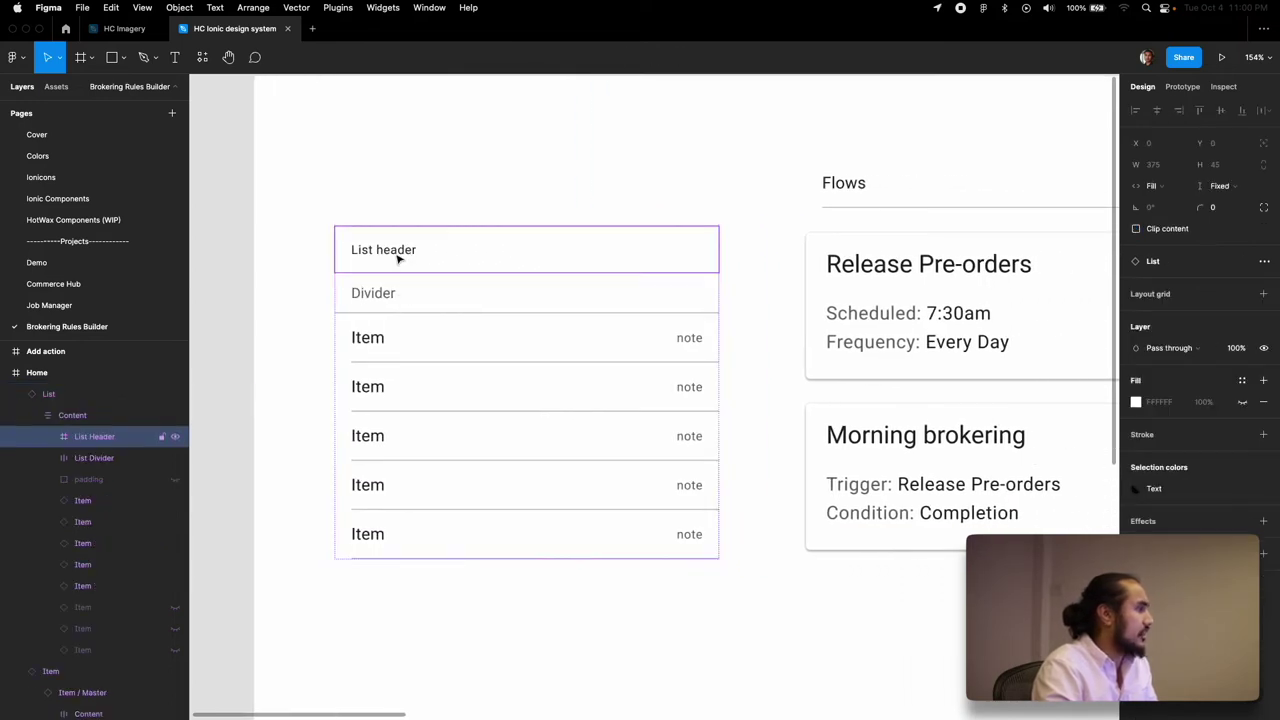
key("super+shift+h")
Step: Swap the first two Item rows of the list for the Card component
left_click(431, 301)
double_click(431, 301)
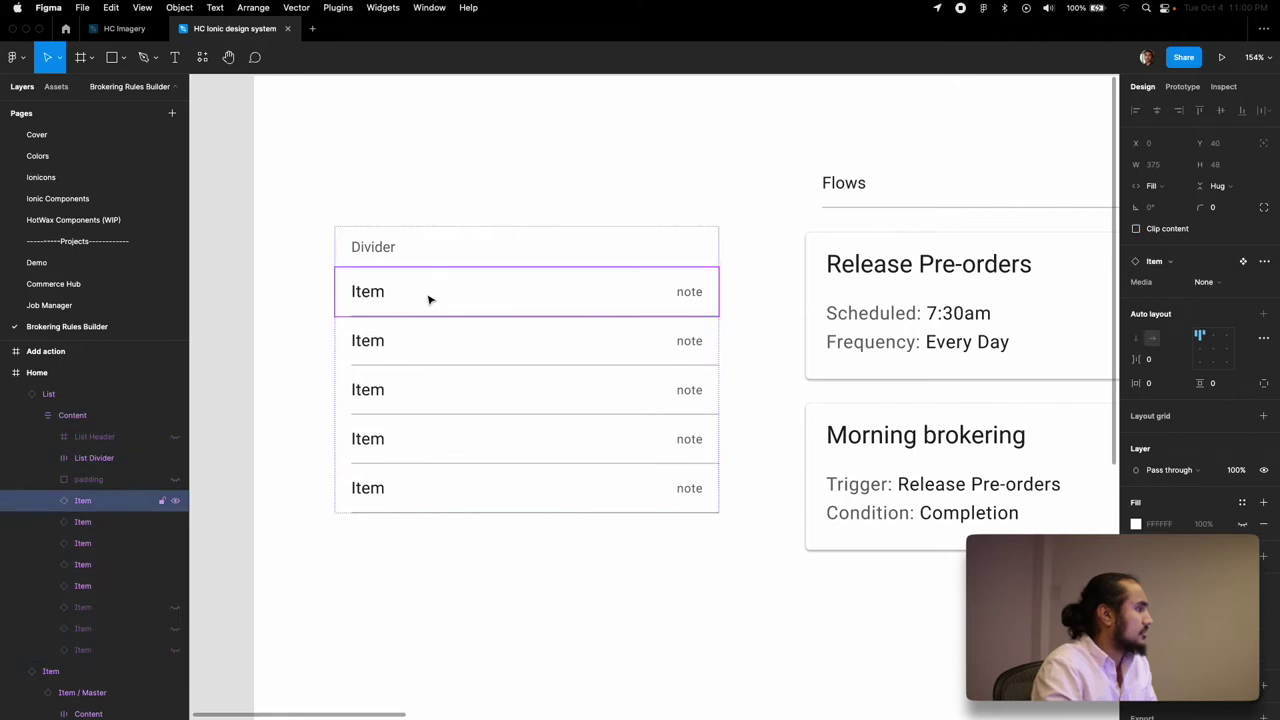
key("Escape")
left_click(397, 360, "shift")
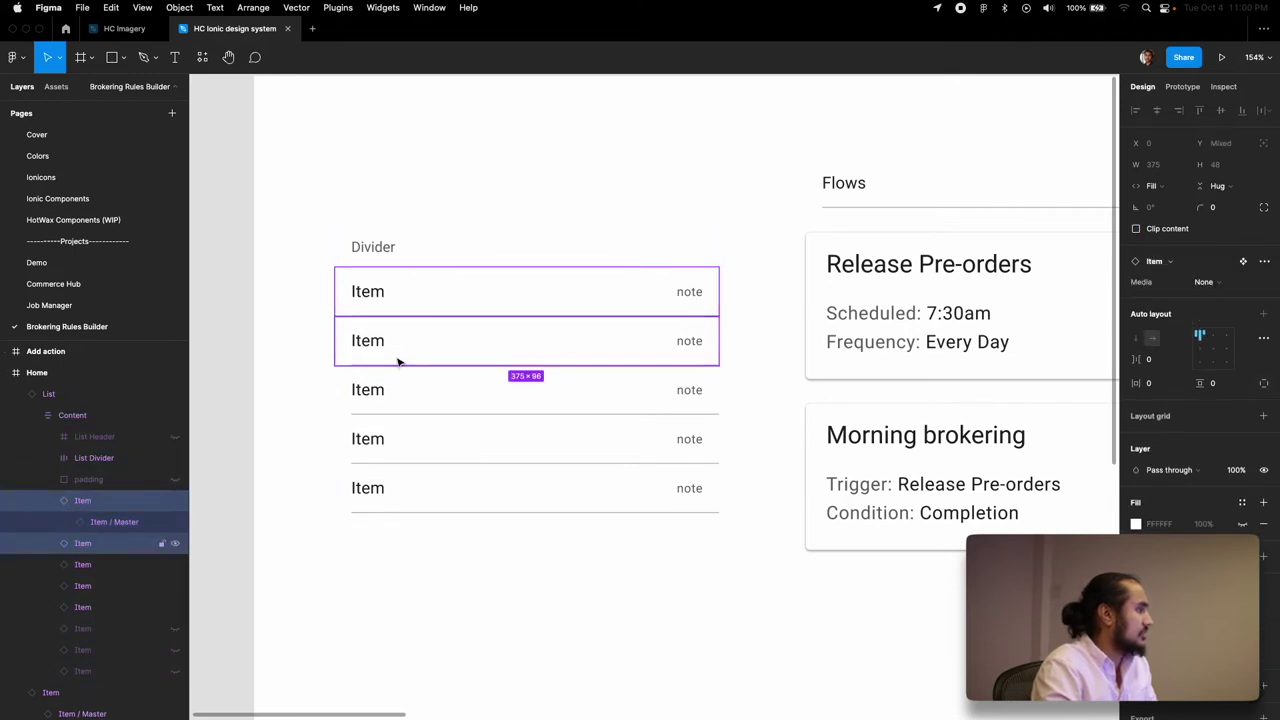
left_click(1165, 261)
type("cards")
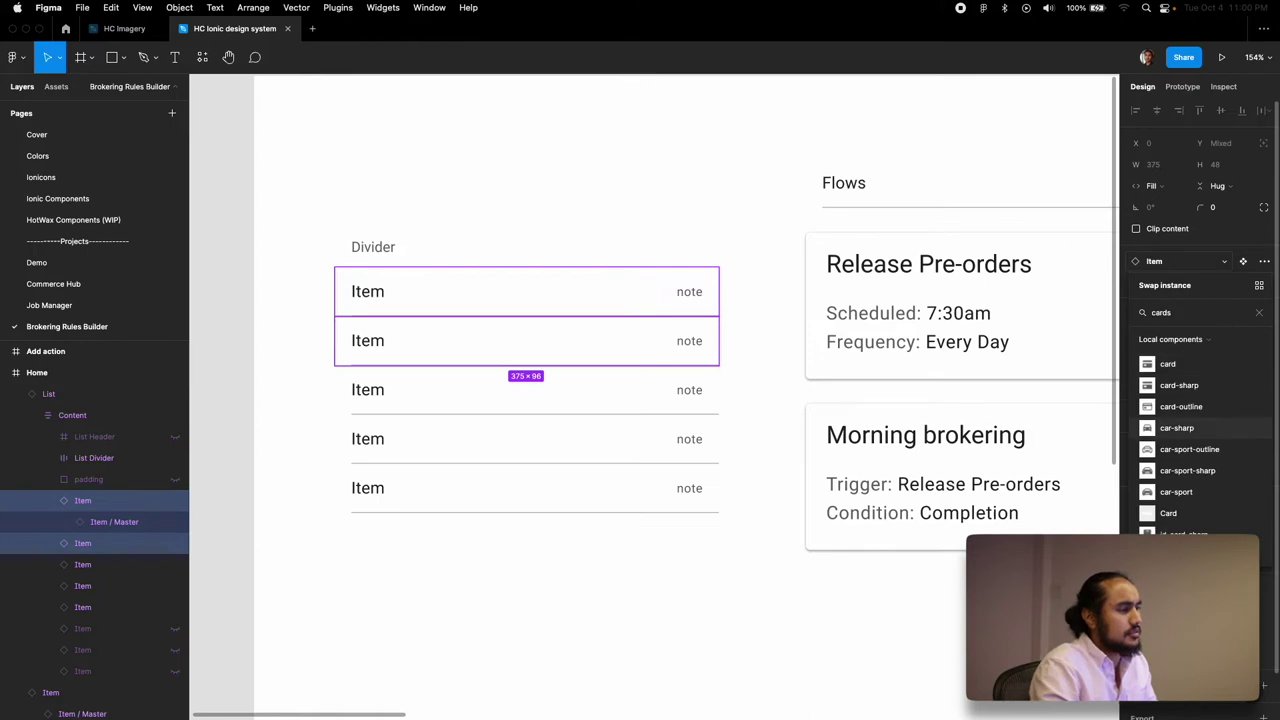
left_click(1200, 512)
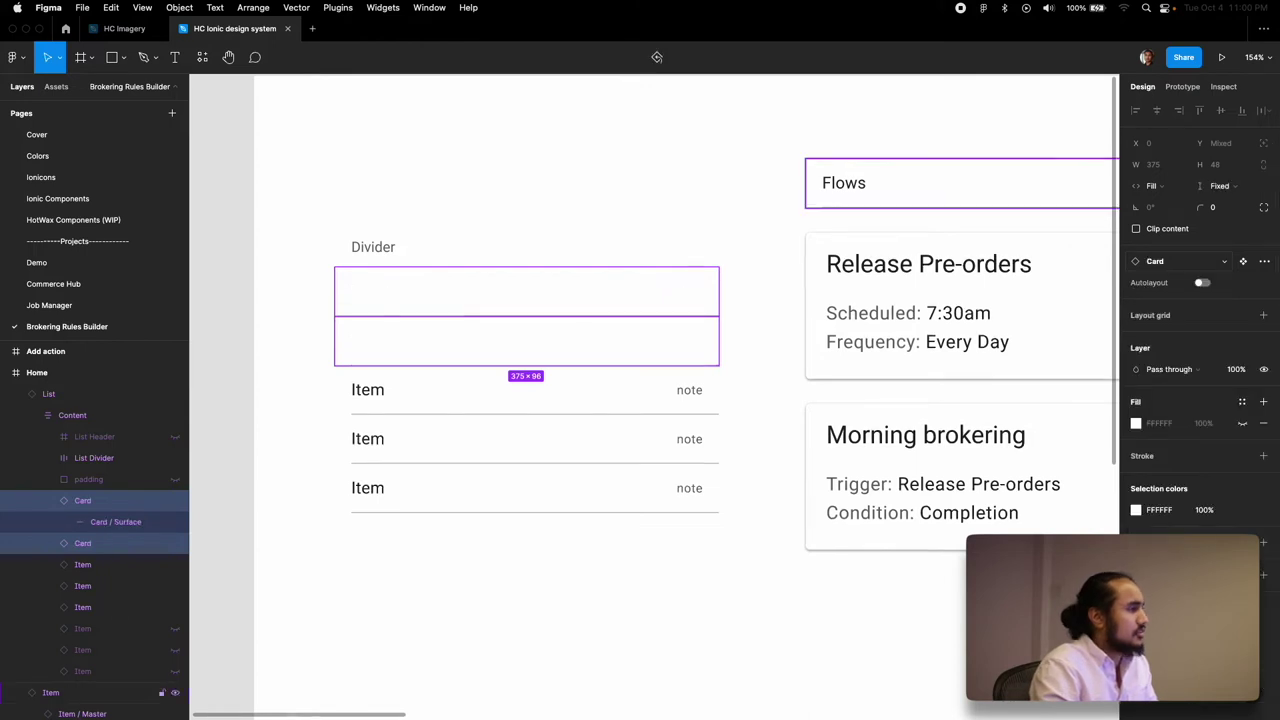
Step: Hide the remaining three Item rows below the two cards in the list
left_click(460, 391)
left_click(429, 437, "shift")
key("super+shift+h")
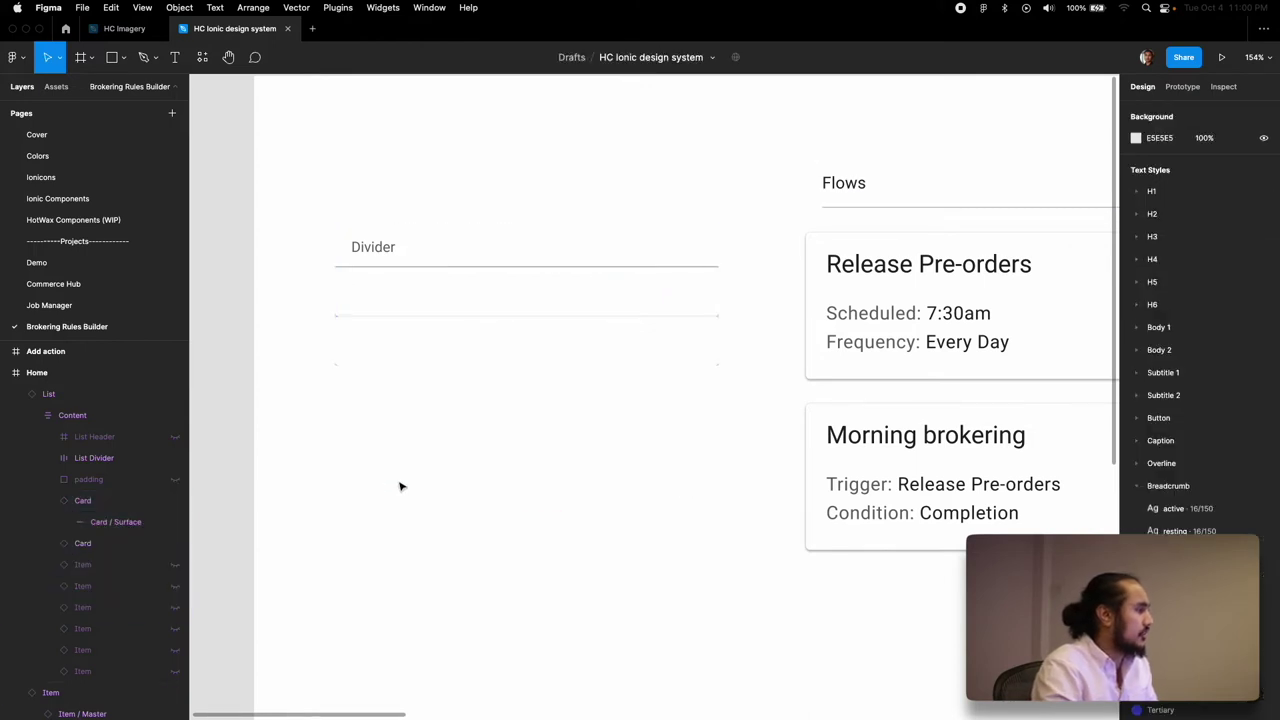
Step: Detach the List instance from its component
left_click(410, 317)
left_click(407, 307)
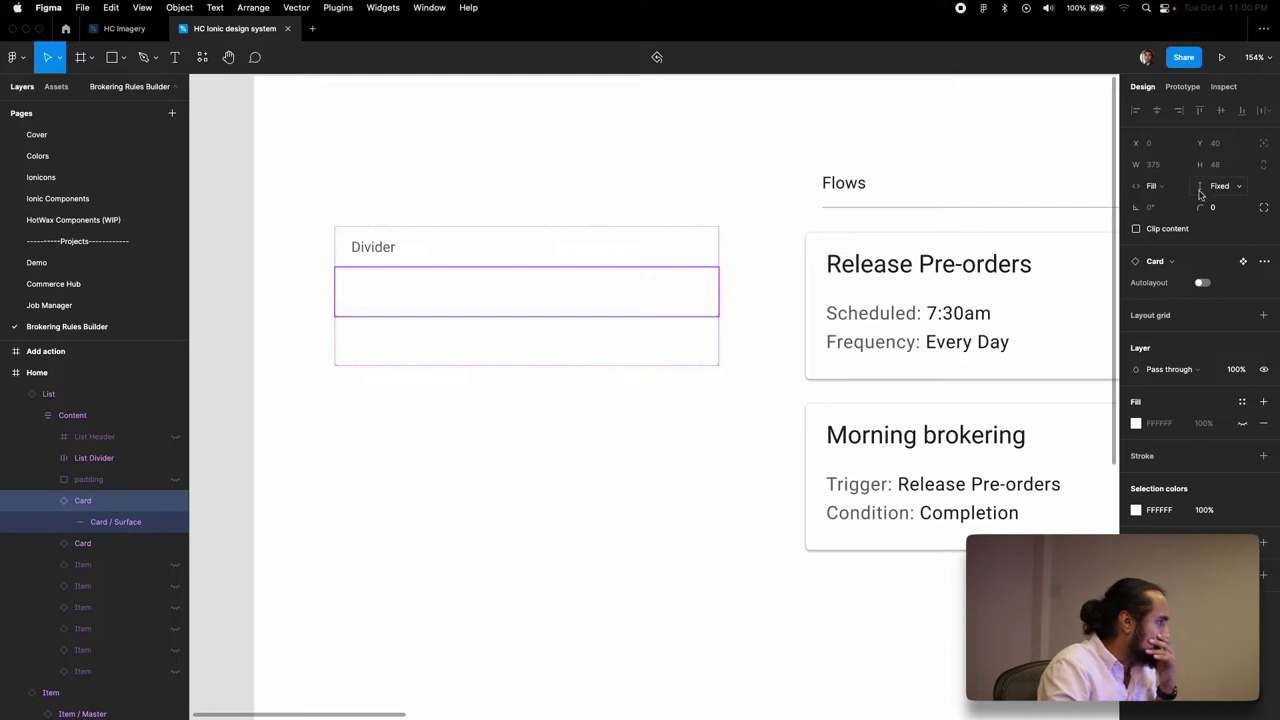
left_click(100, 396)
key("super+alt+b")
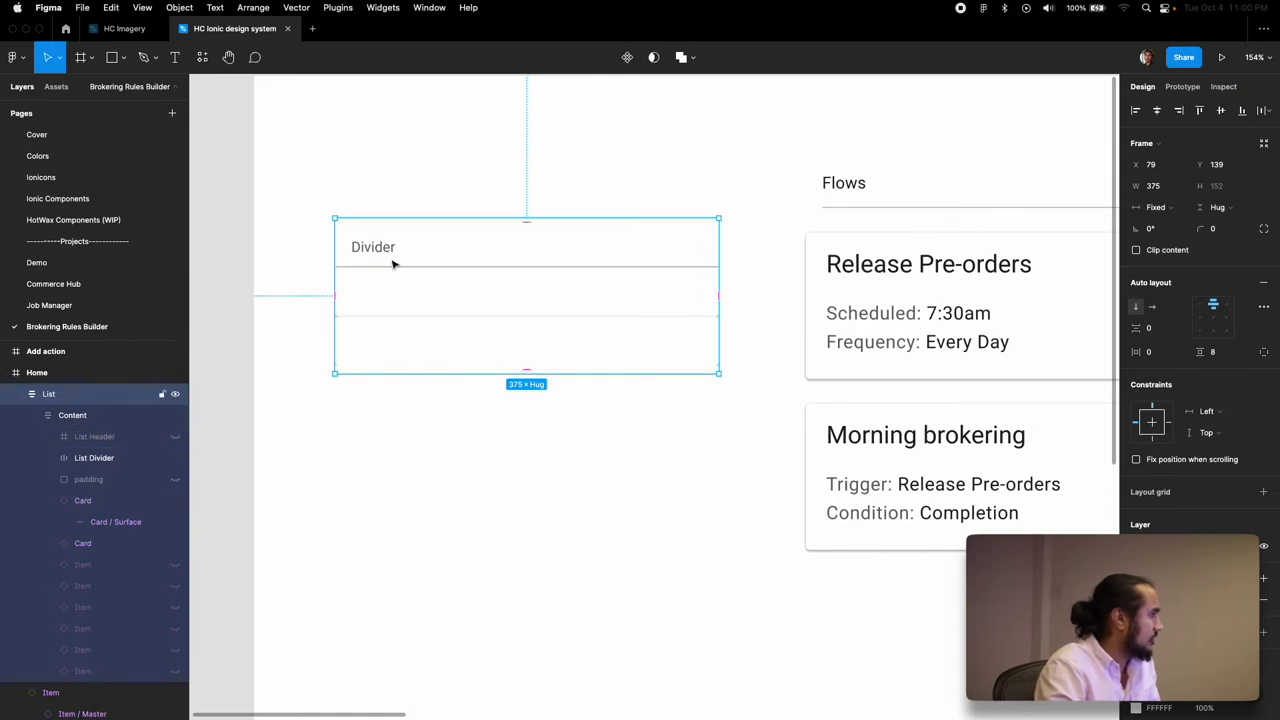
Step: Show the hidden end icon in the List Divider's slot and swap it for the Button component
left_click(90, 462)
key("Return")
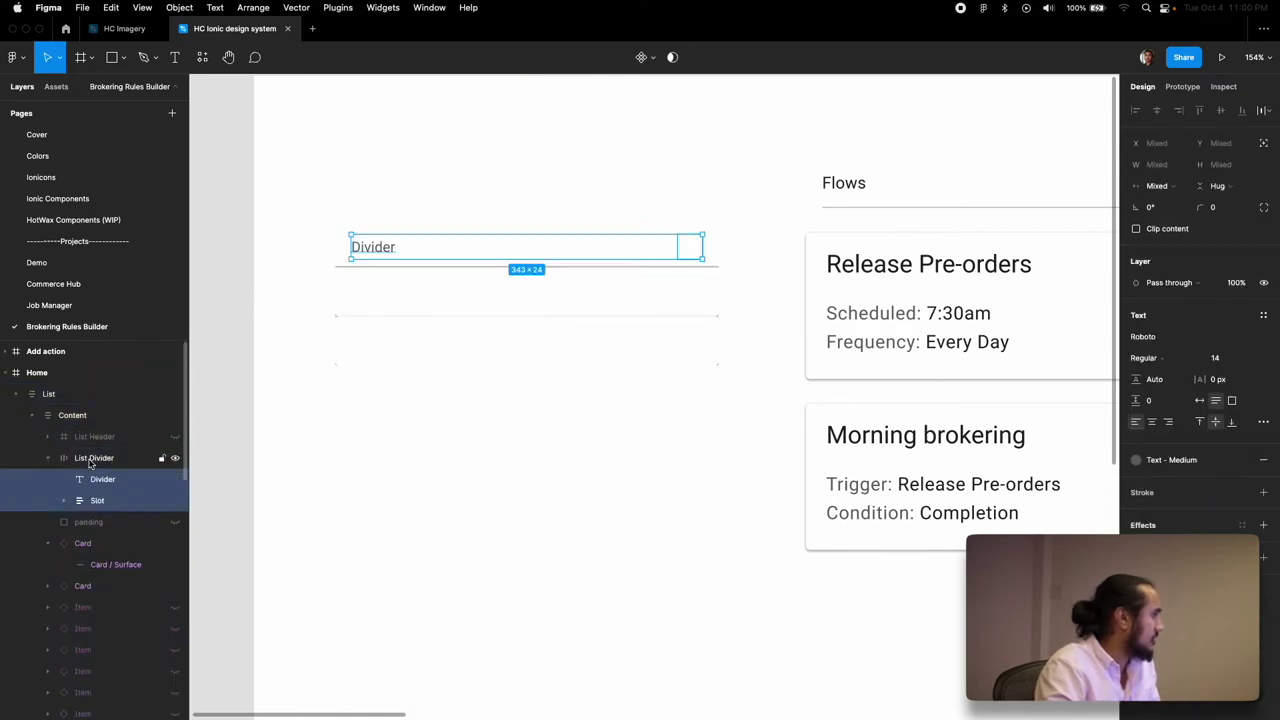
left_click(92, 500)
key("Return")
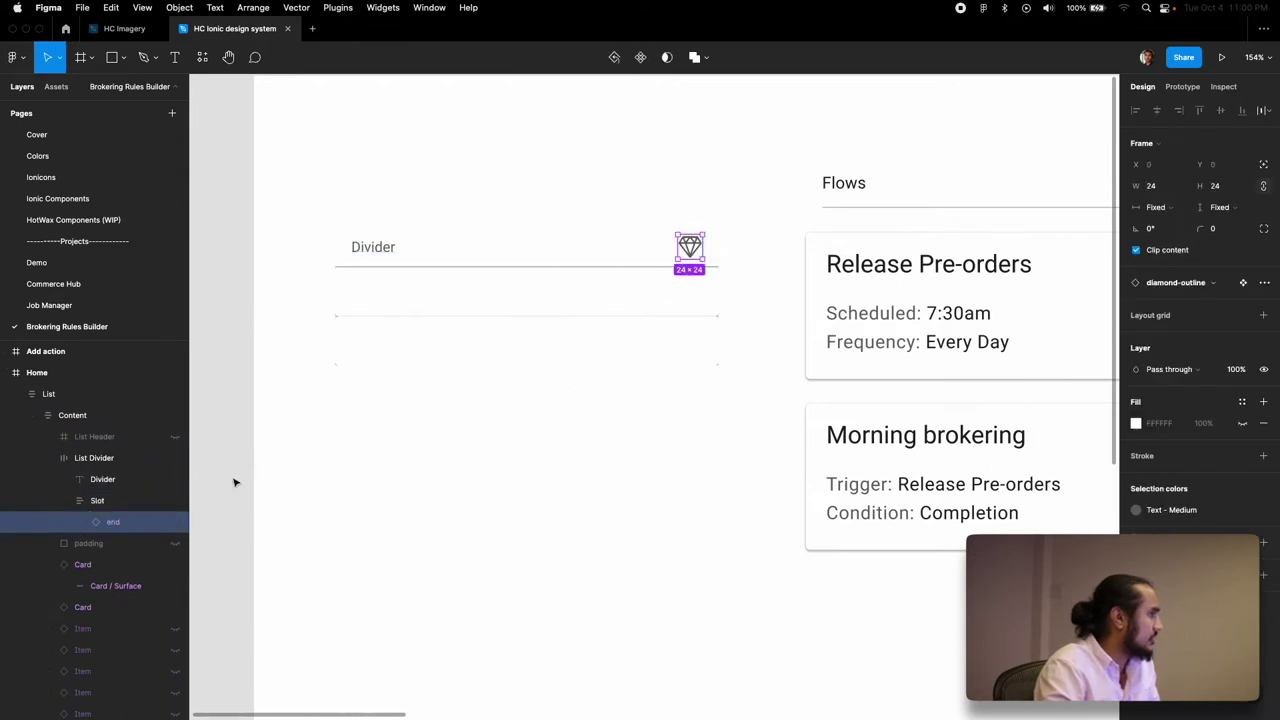
left_click(84, 522)
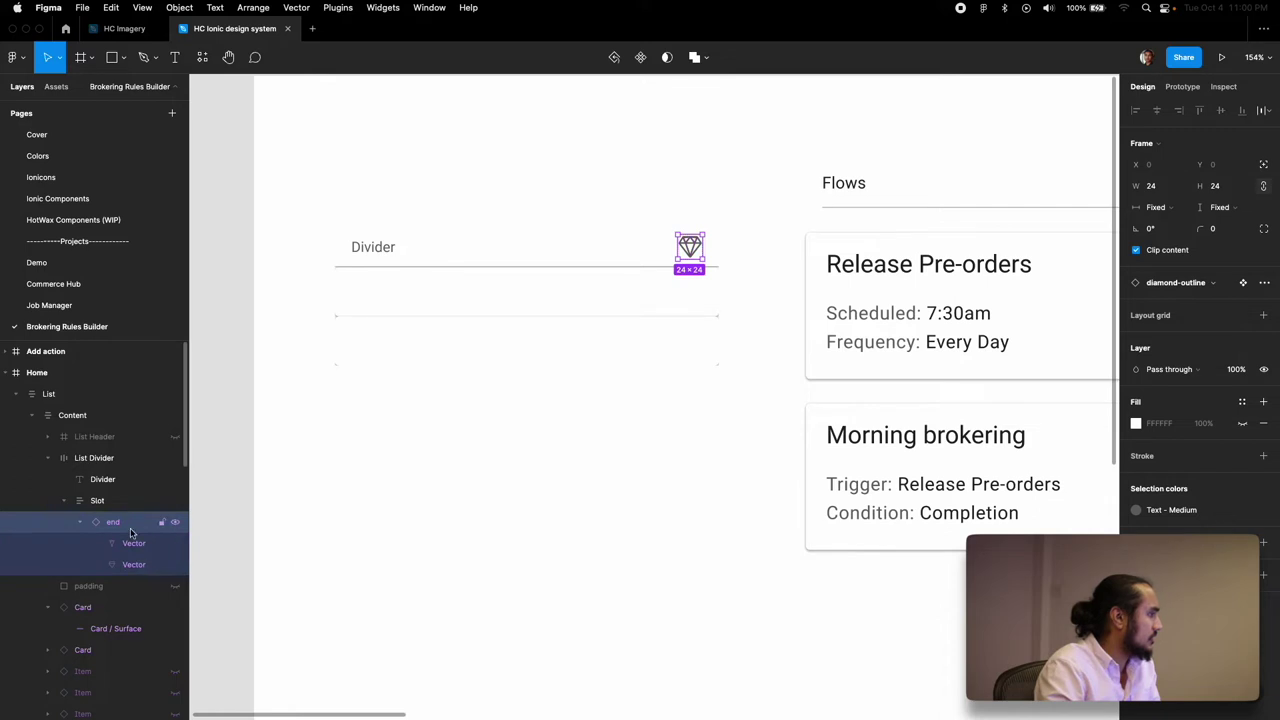
left_click(75, 525)
left_click(1224, 285)
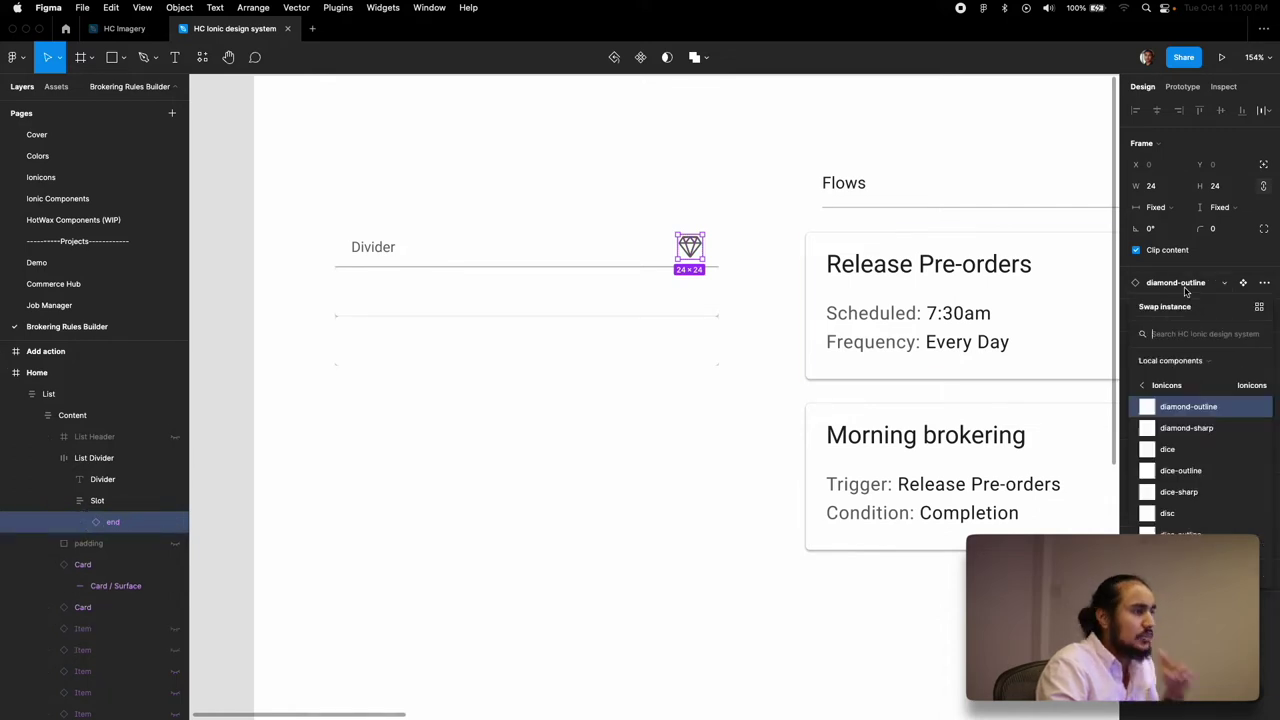
type("button")
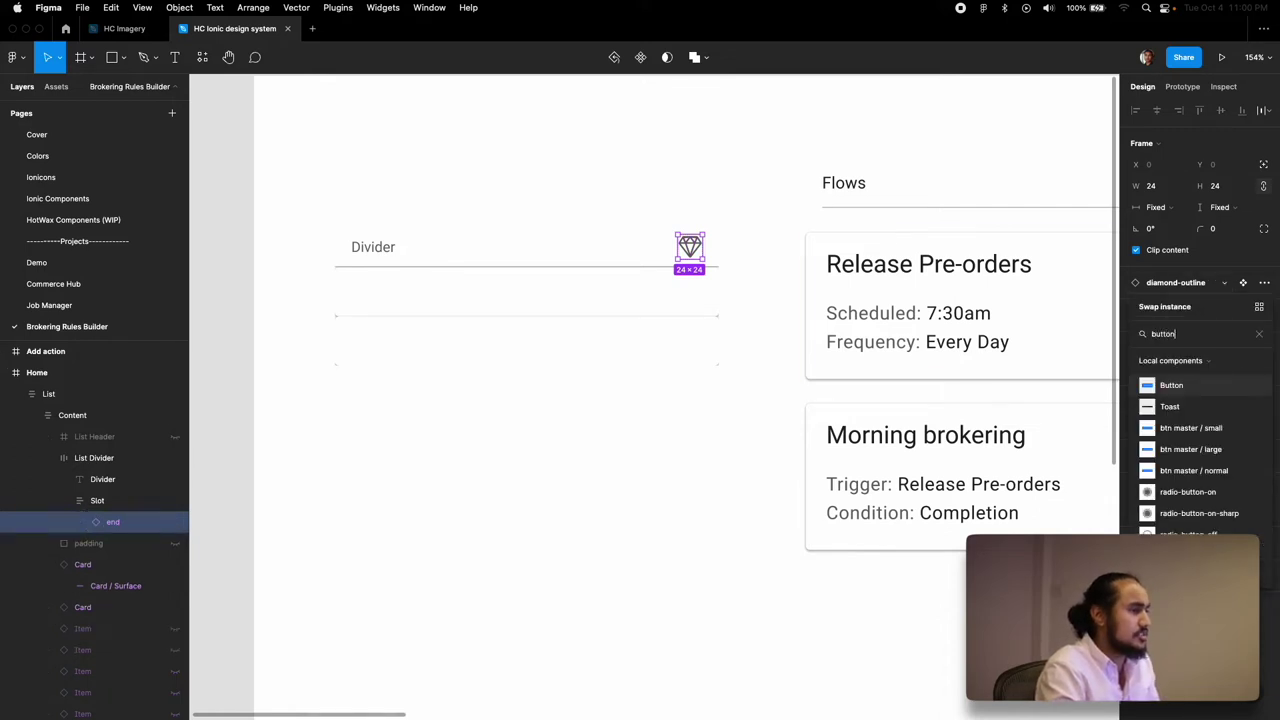
key("Return")
Step: Set the divider button's size to Small and its style to Outline
left_click(1207, 303)
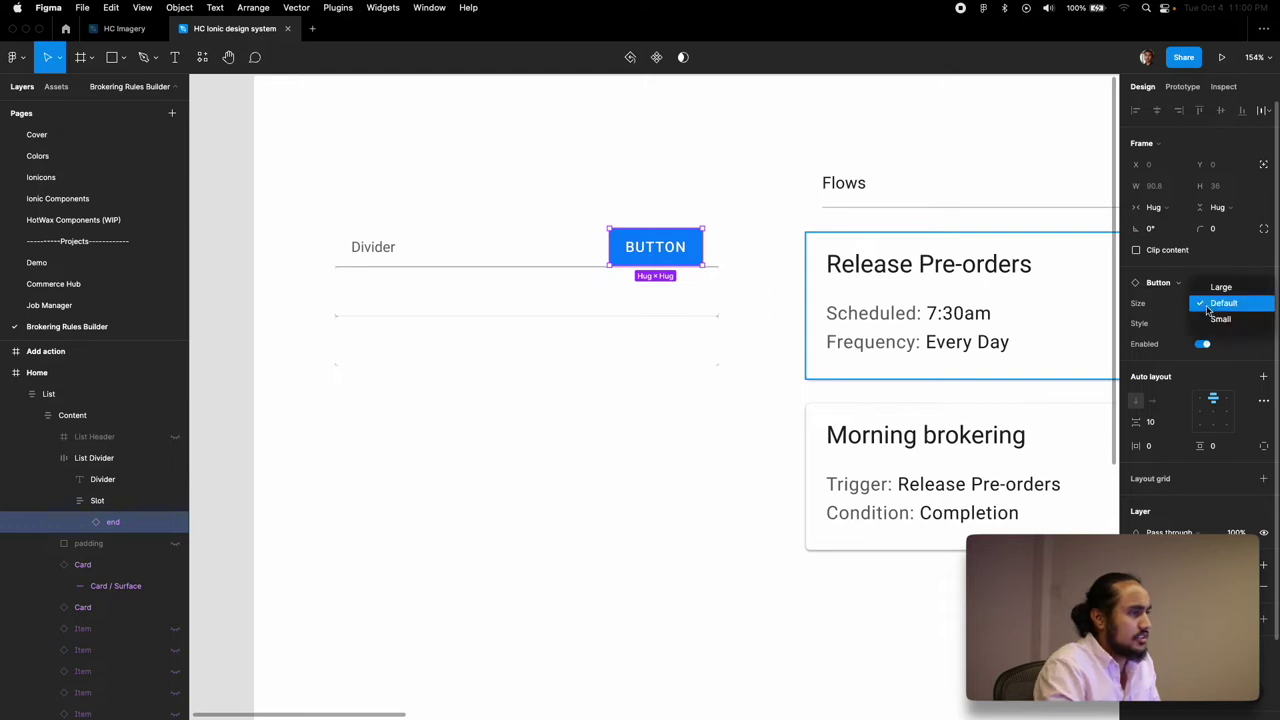
left_click(1207, 319)
left_click(1206, 325)
left_click(1222, 339)
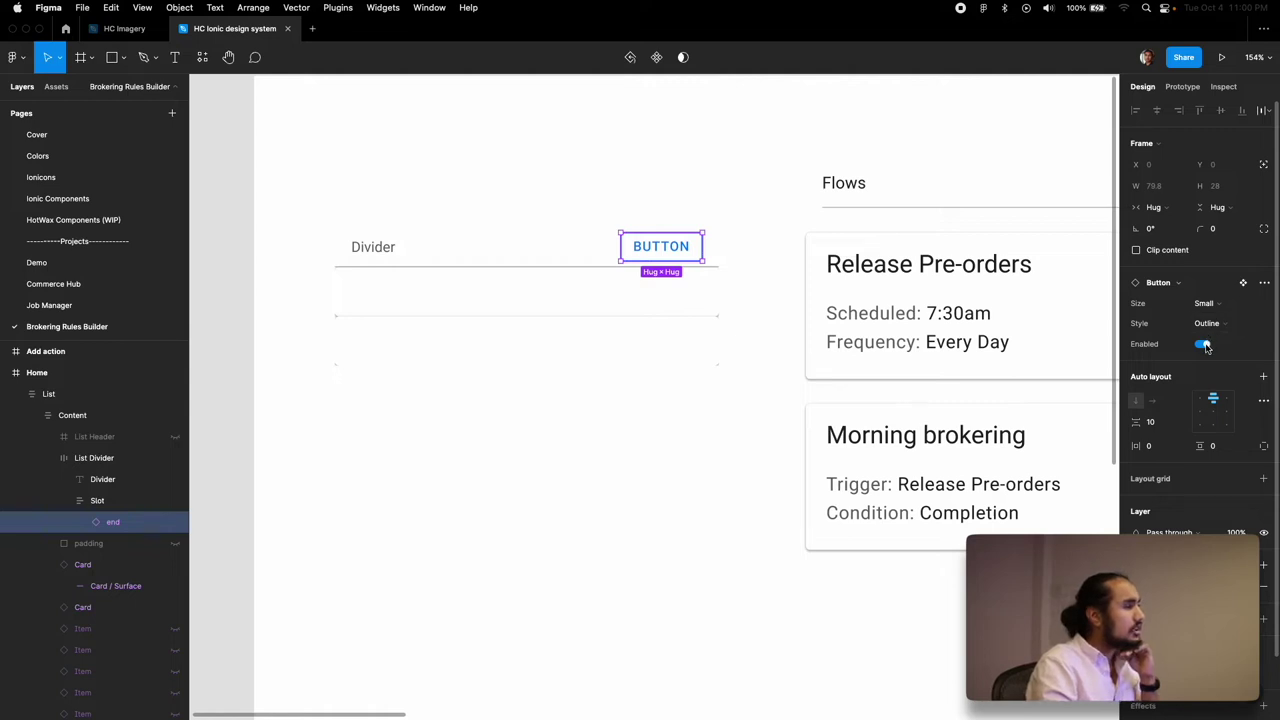
Step: Show the icon before the button's label and swap it for add-outline
left_click(80, 521)
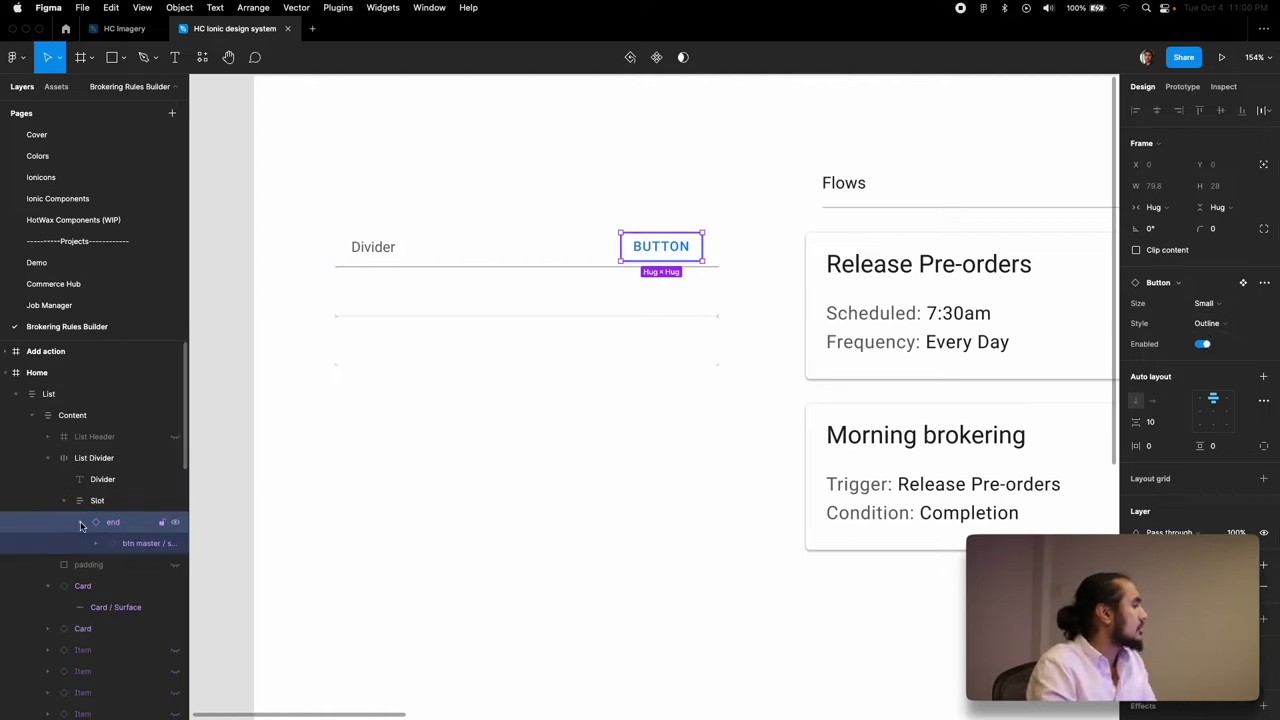
left_click(96, 543)
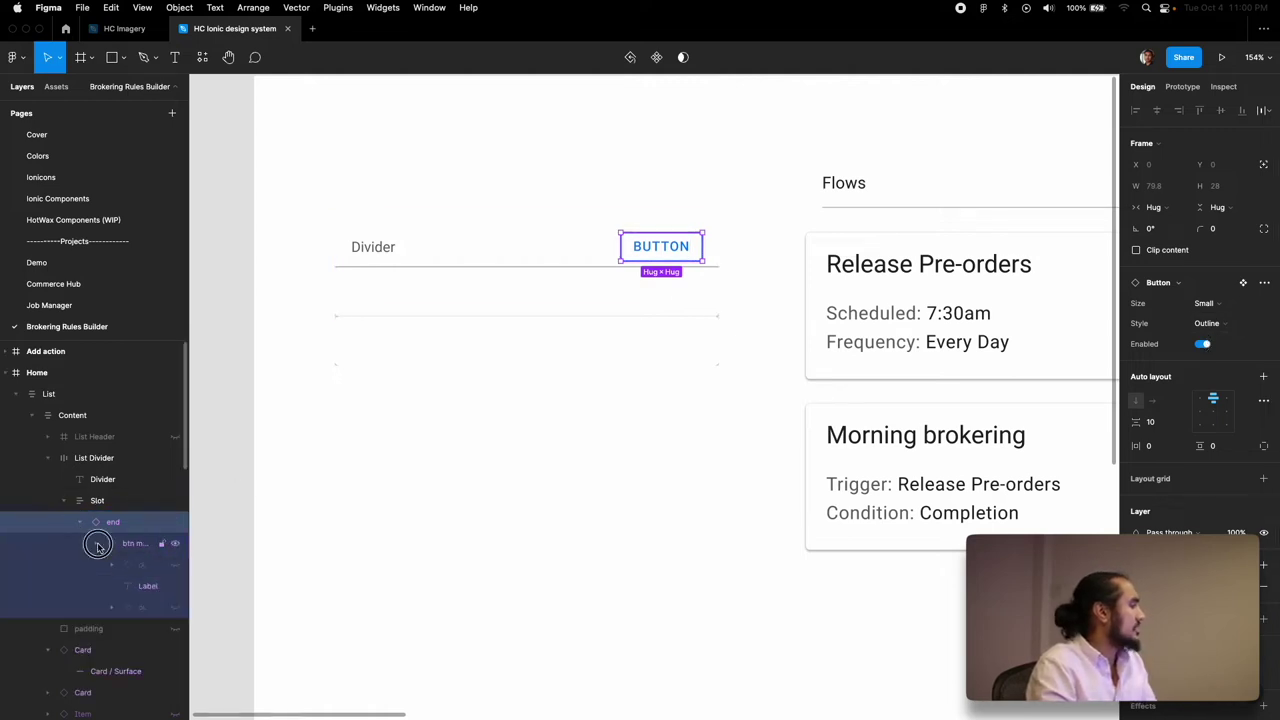
left_click(176, 567)
left_click(619, 247, "super")
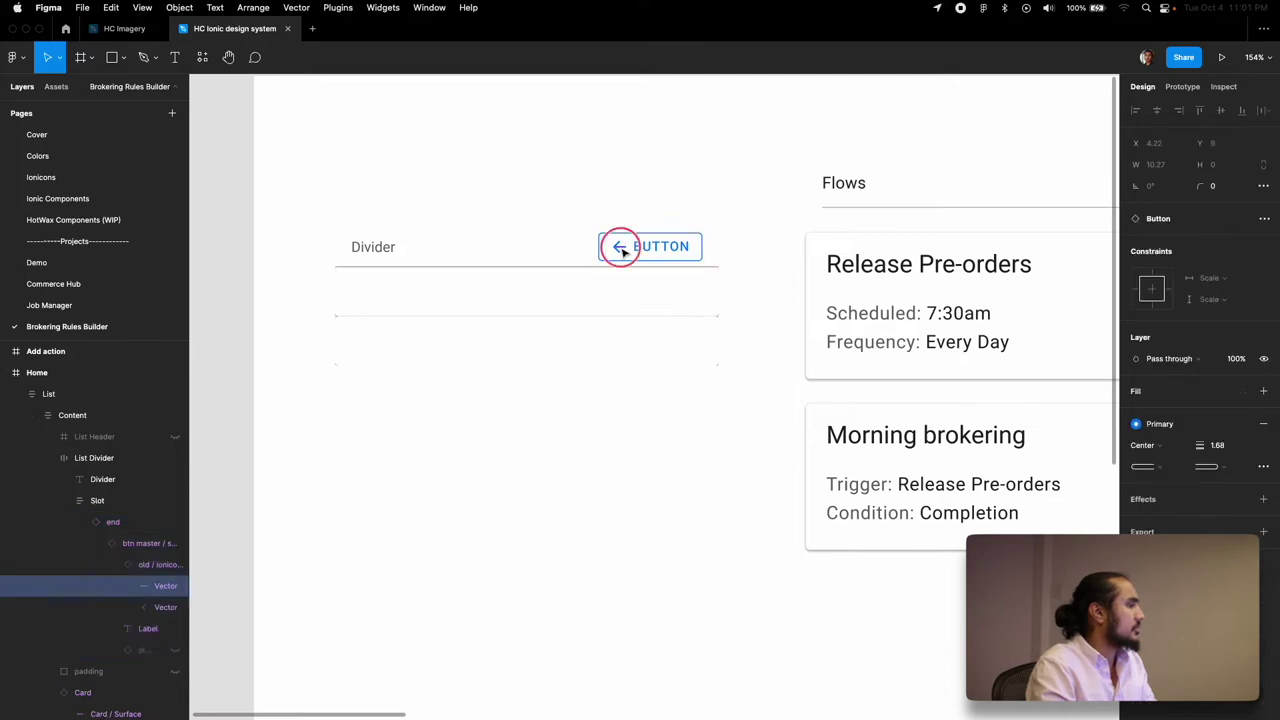
left_click(158, 565)
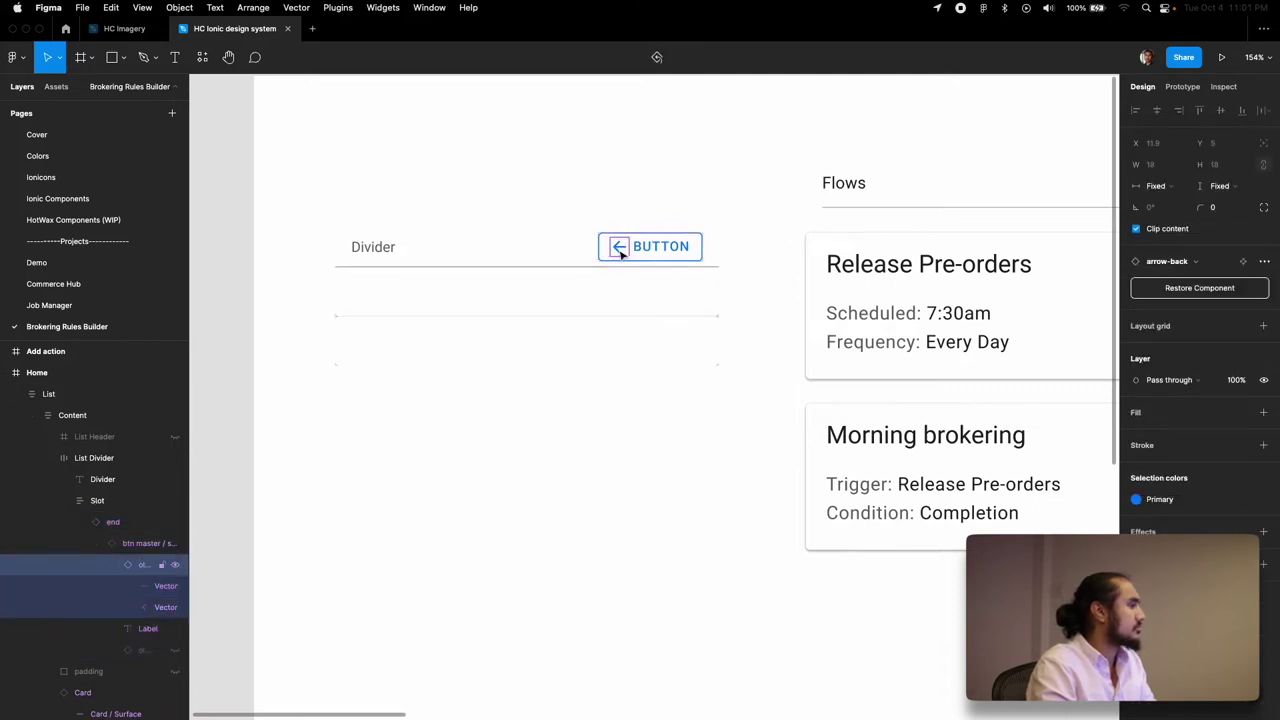
left_click(1170, 261)
type("a")
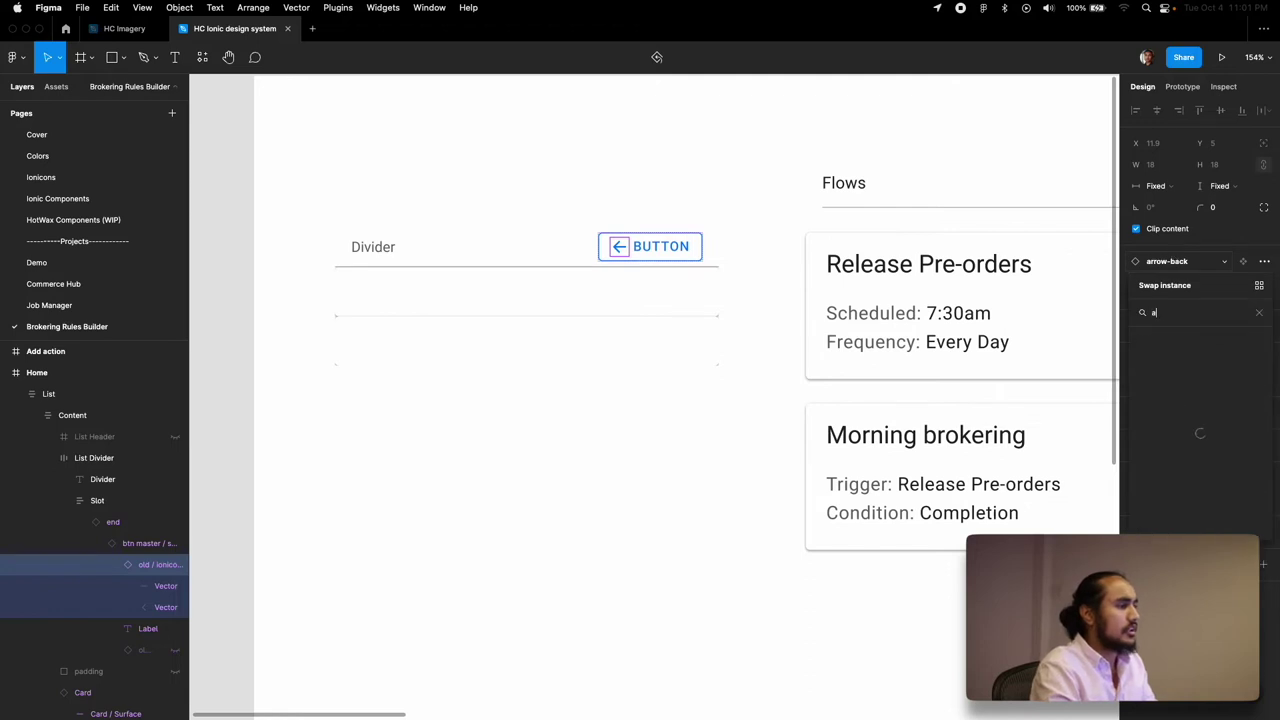
type("dd")
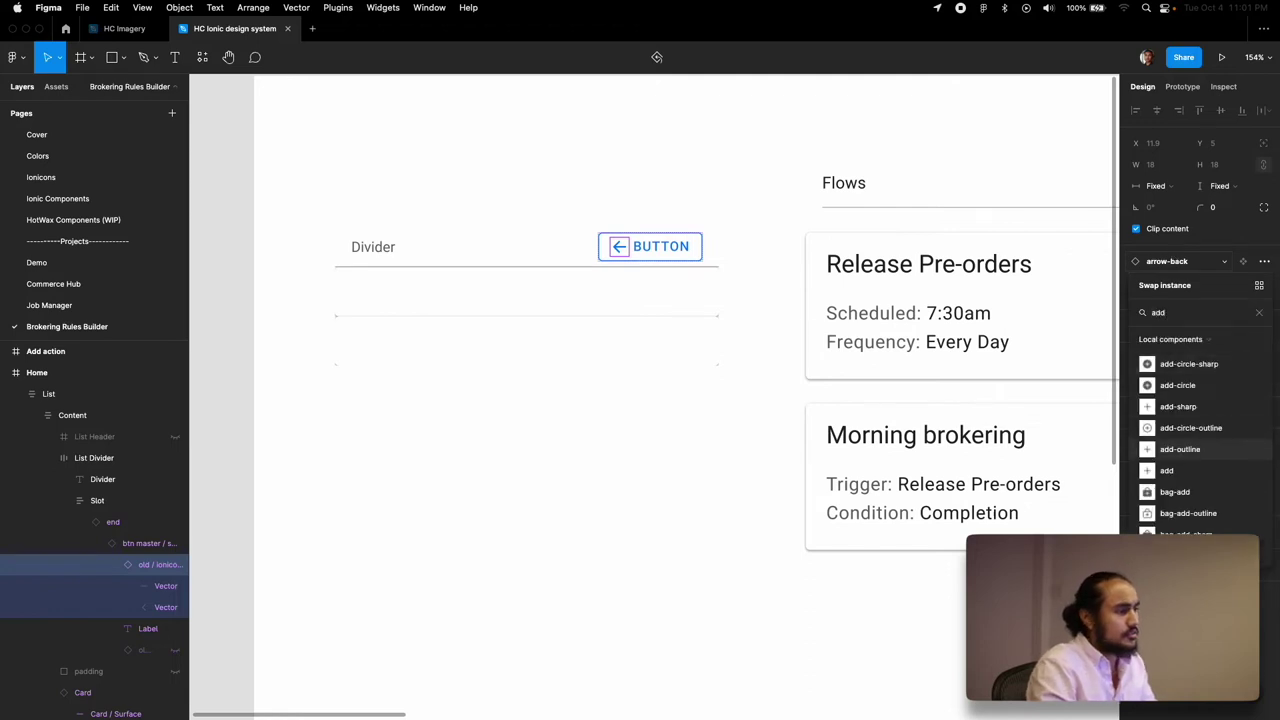
left_click(1180, 449)
Step: Close the HC Imagery file, check the Brokering schedule's ADD button on the Job Manager page, and return to the Brokering Rules Builder page
left_click(110, 29)
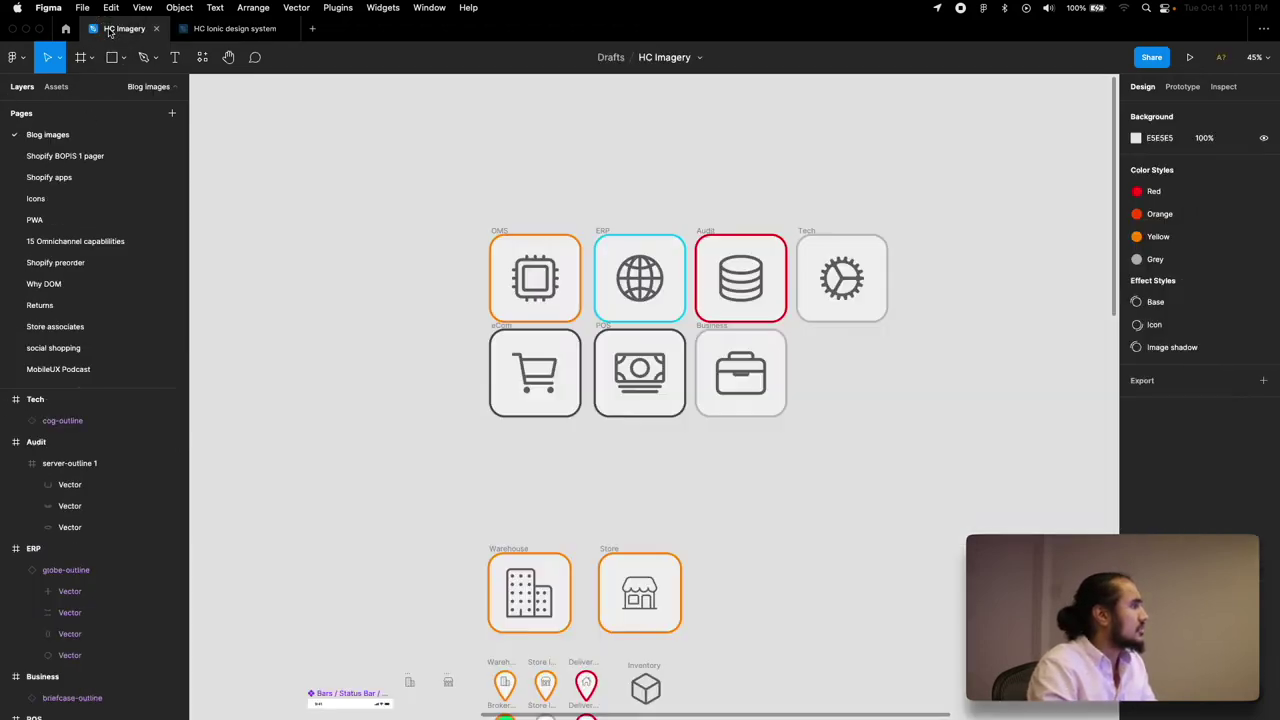
left_click(228, 29)
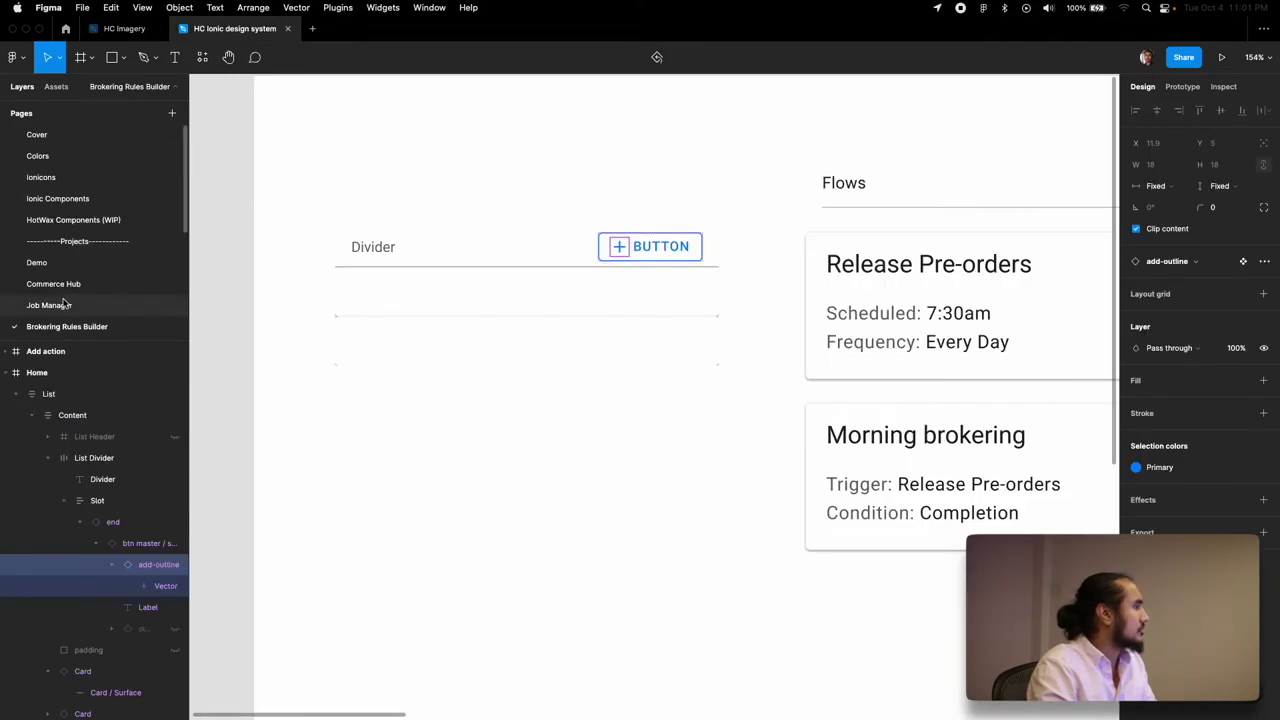
left_click(63, 305)
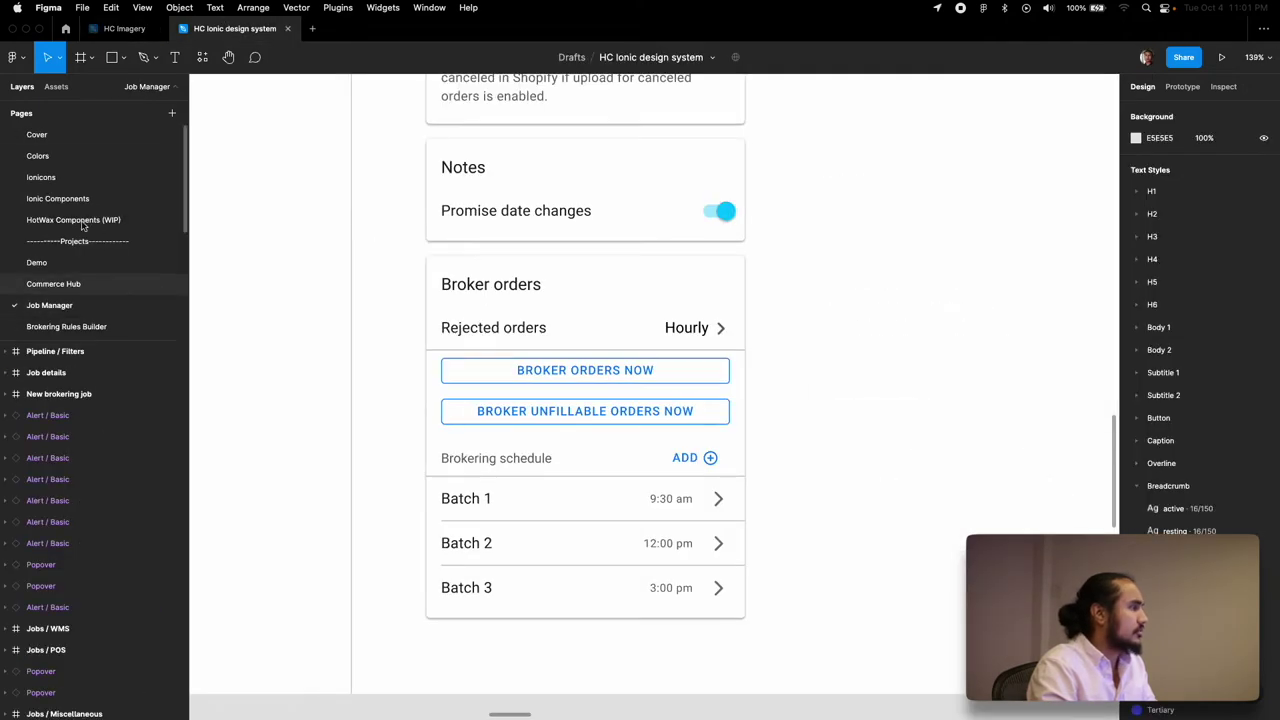
left_click(124, 29)
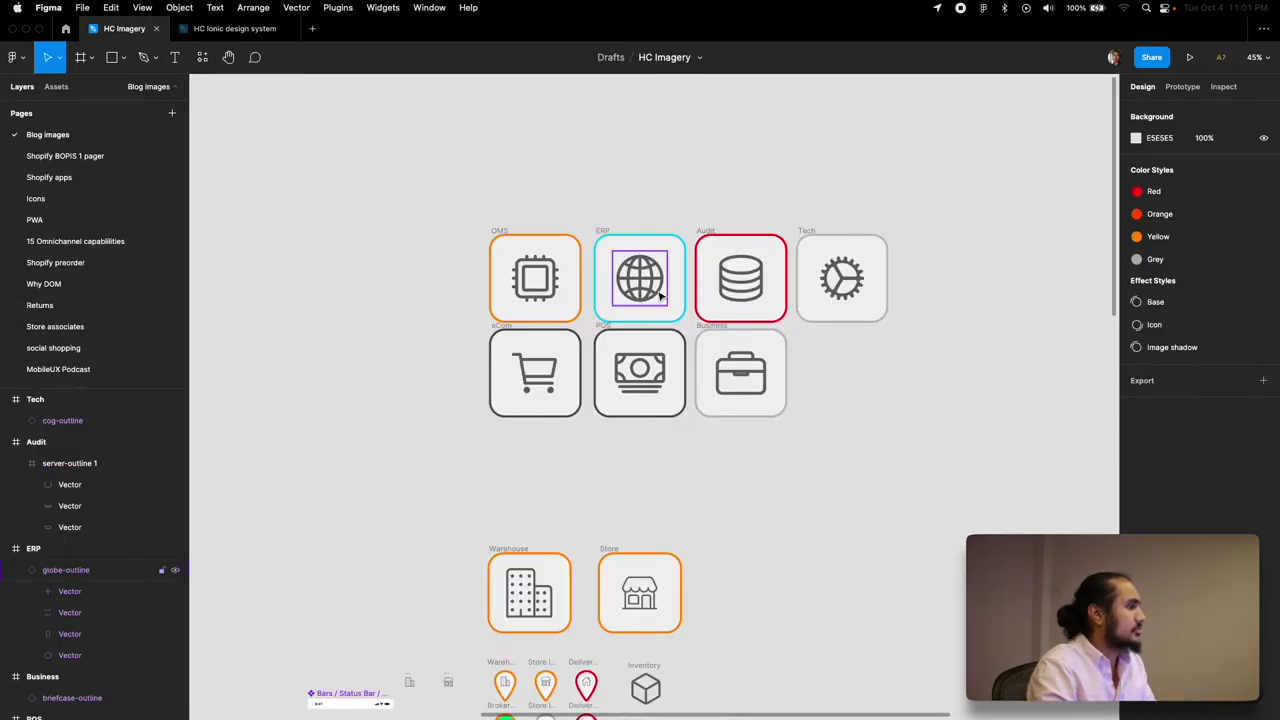
left_click(228, 29)
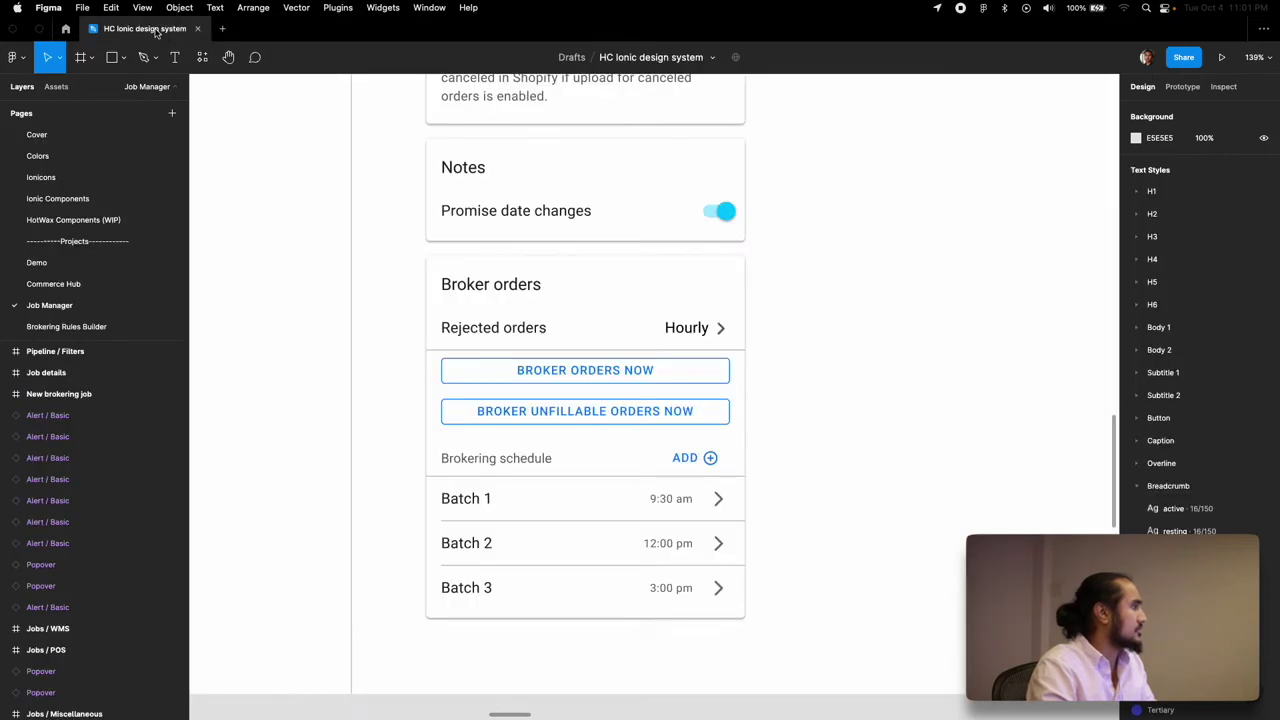
left_click(72, 328)
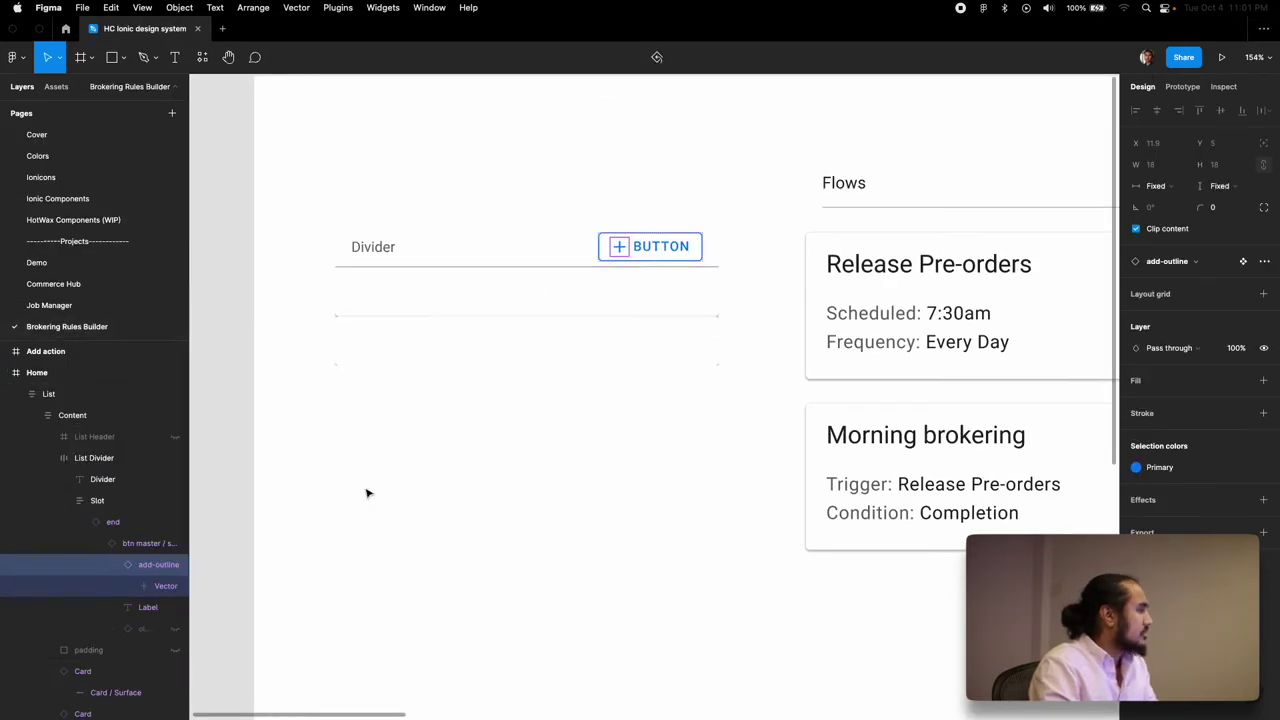
Step: Hide the button's leading icon, show the trailing one and swap it for add-circle-outline
left_click(176, 566)
left_click(176, 630)
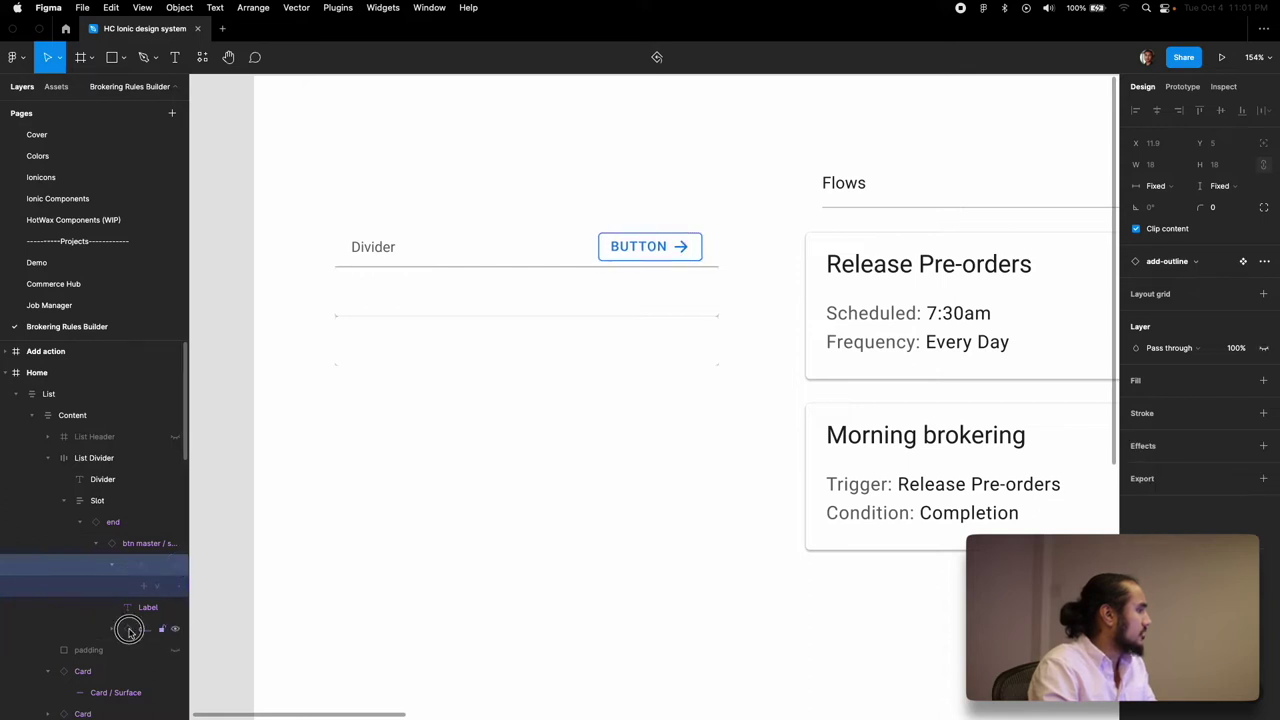
left_click(128, 628)
left_click(1195, 262)
type("add")
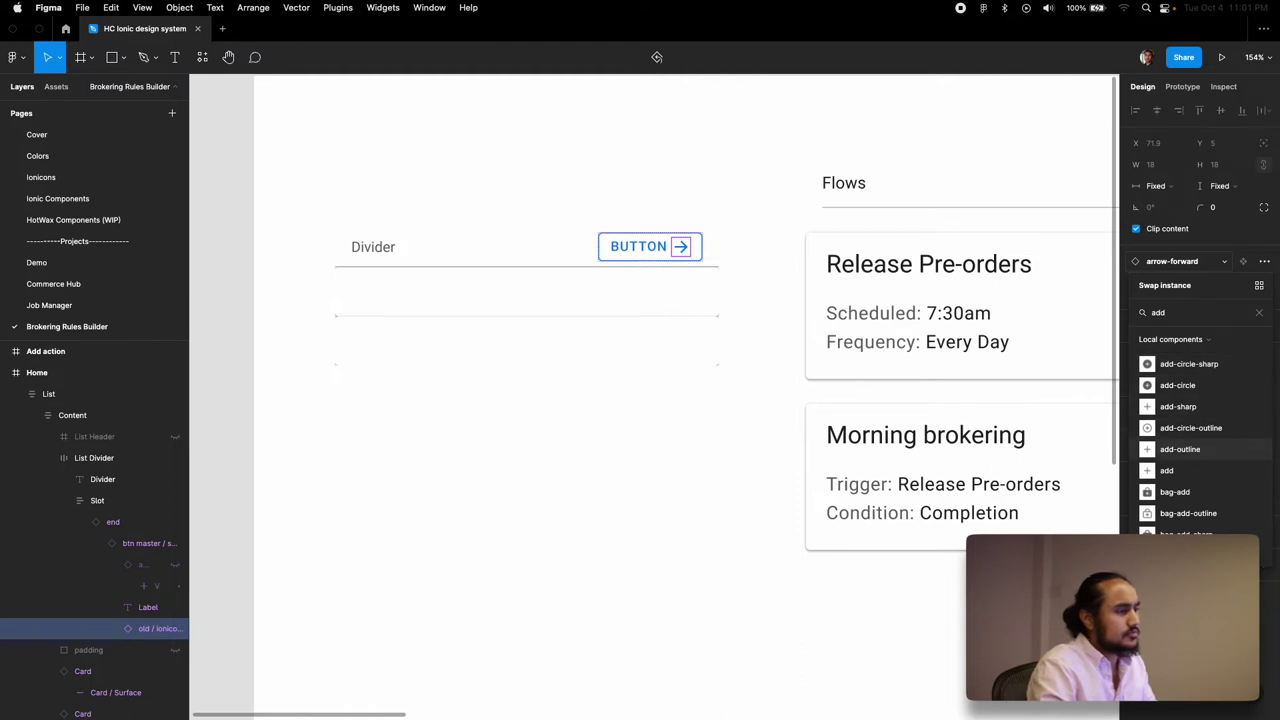
left_click(1190, 427)
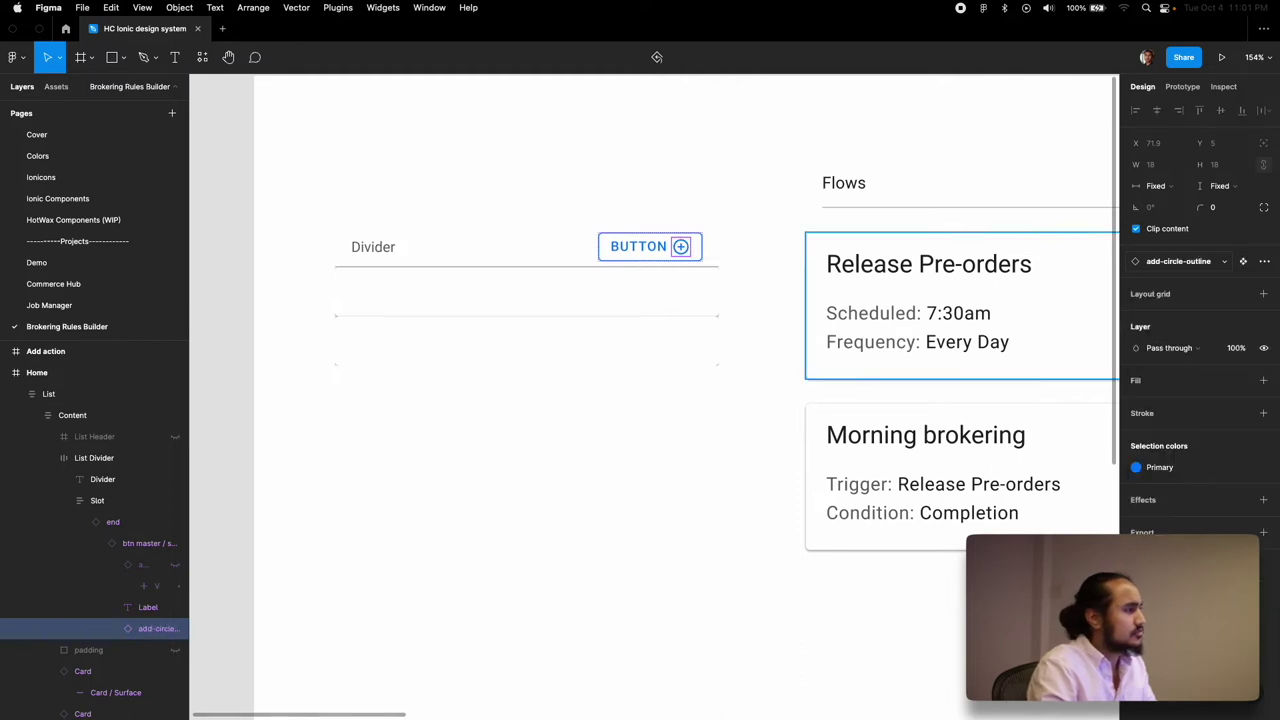
Step: Change the divider button's label to "ADD" and set its style to Clear, matching the button on the Job Manager page
double_click(628, 246)
type("ADD")
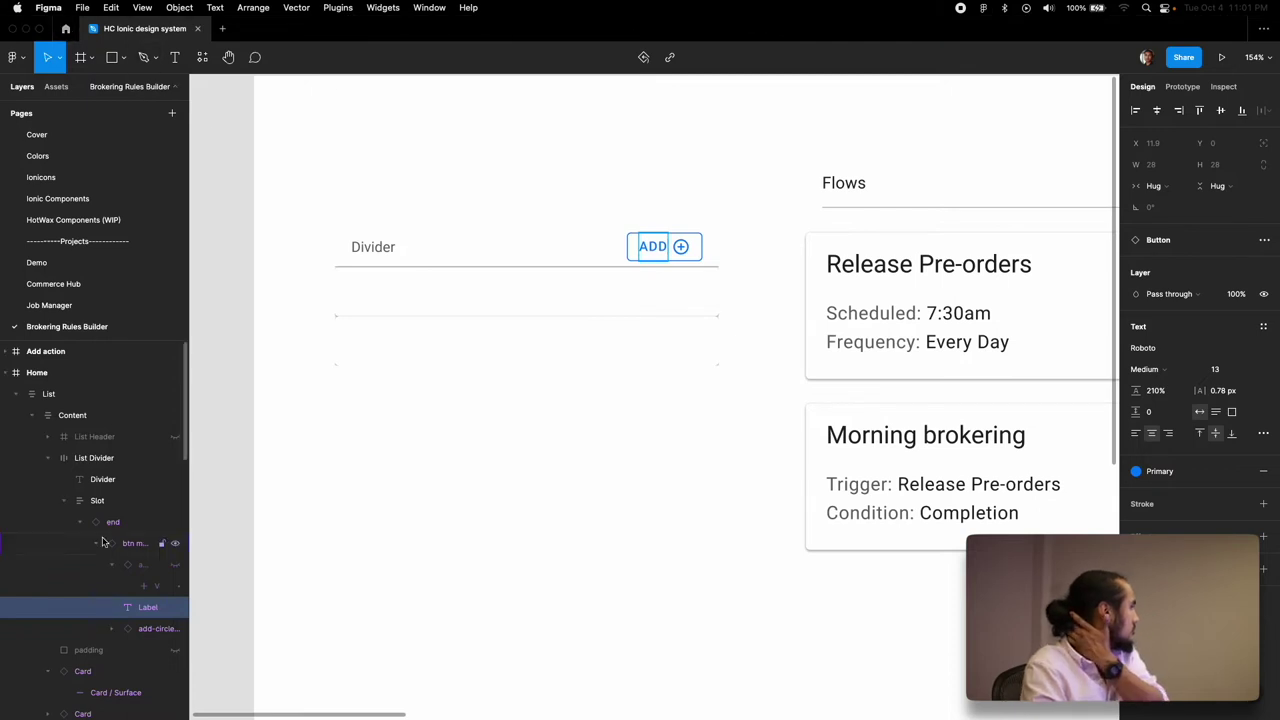
left_click(91, 312)
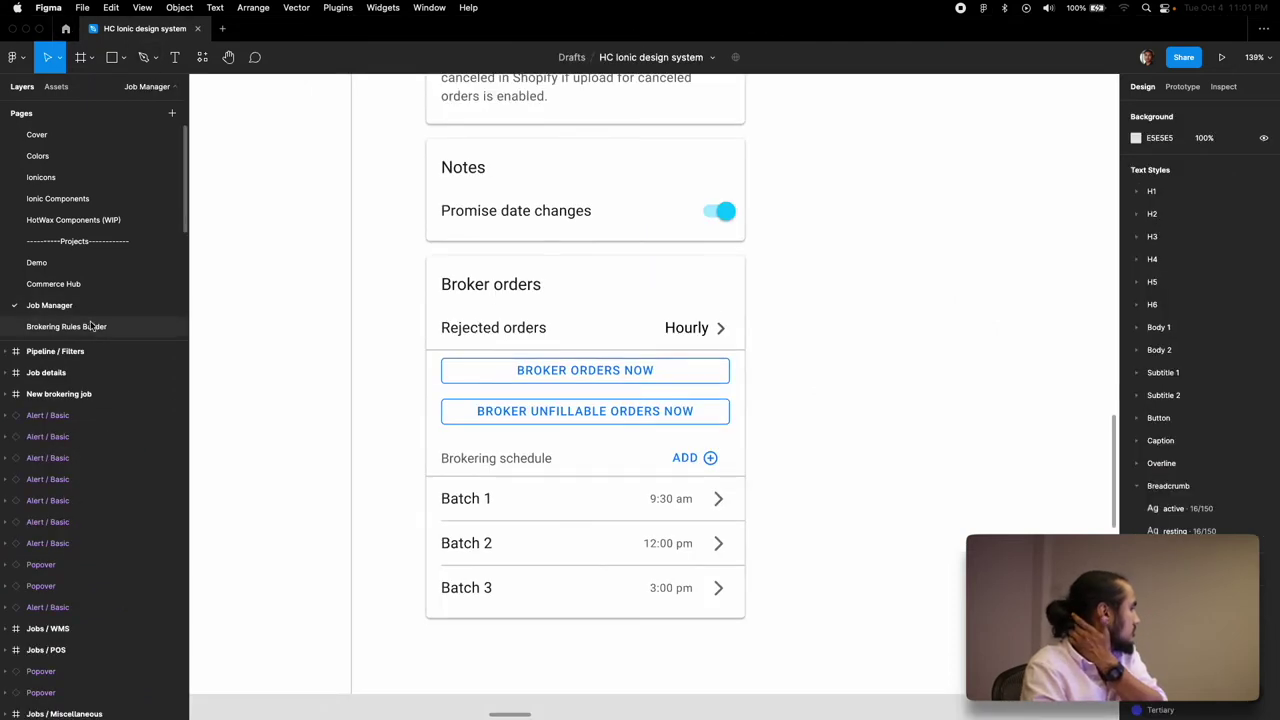
left_click(84, 328)
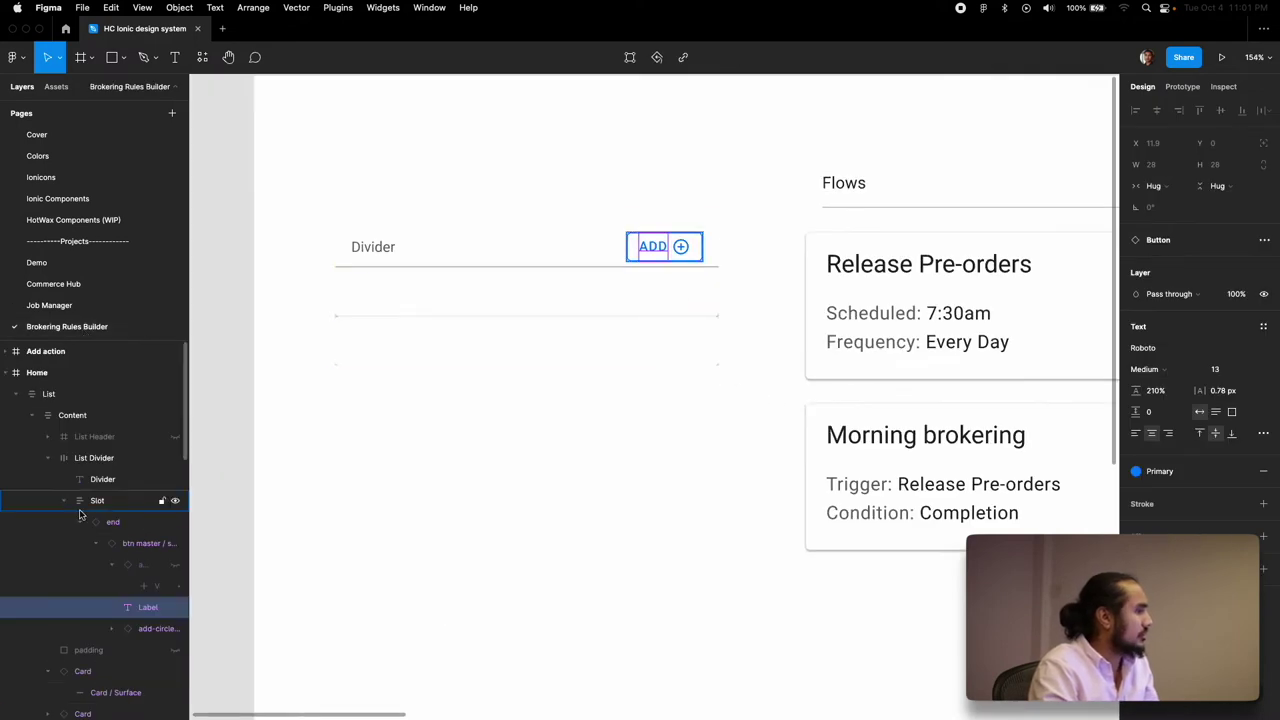
left_click(129, 523)
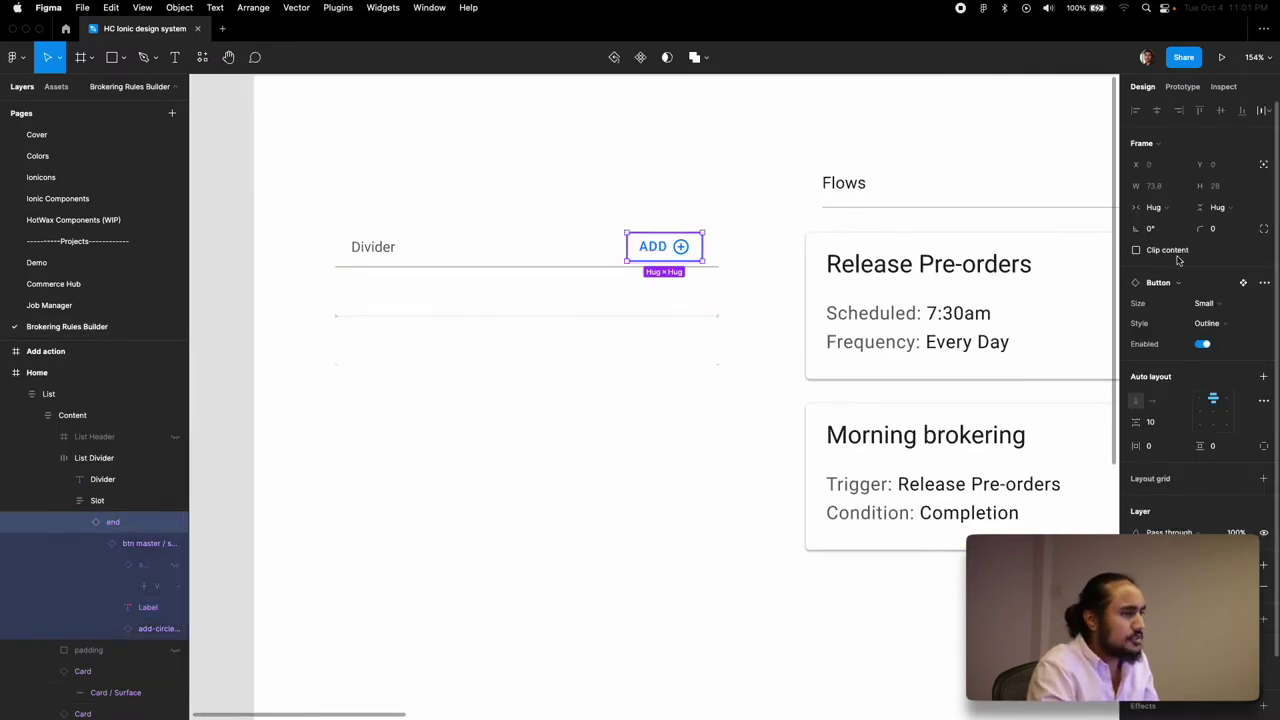
left_click(1205, 322)
left_click(1165, 338)
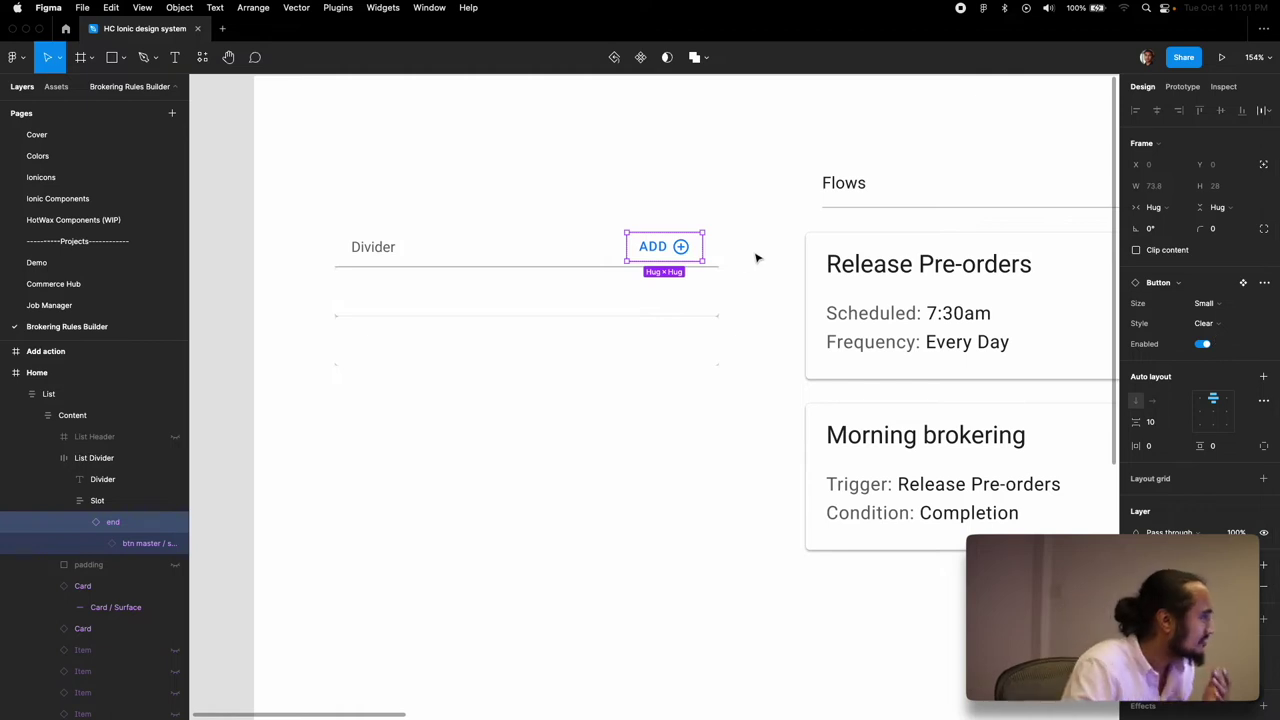
Step: Change the list divider's text to "FLOWS"
double_click(381, 249)
type("FLOWS")
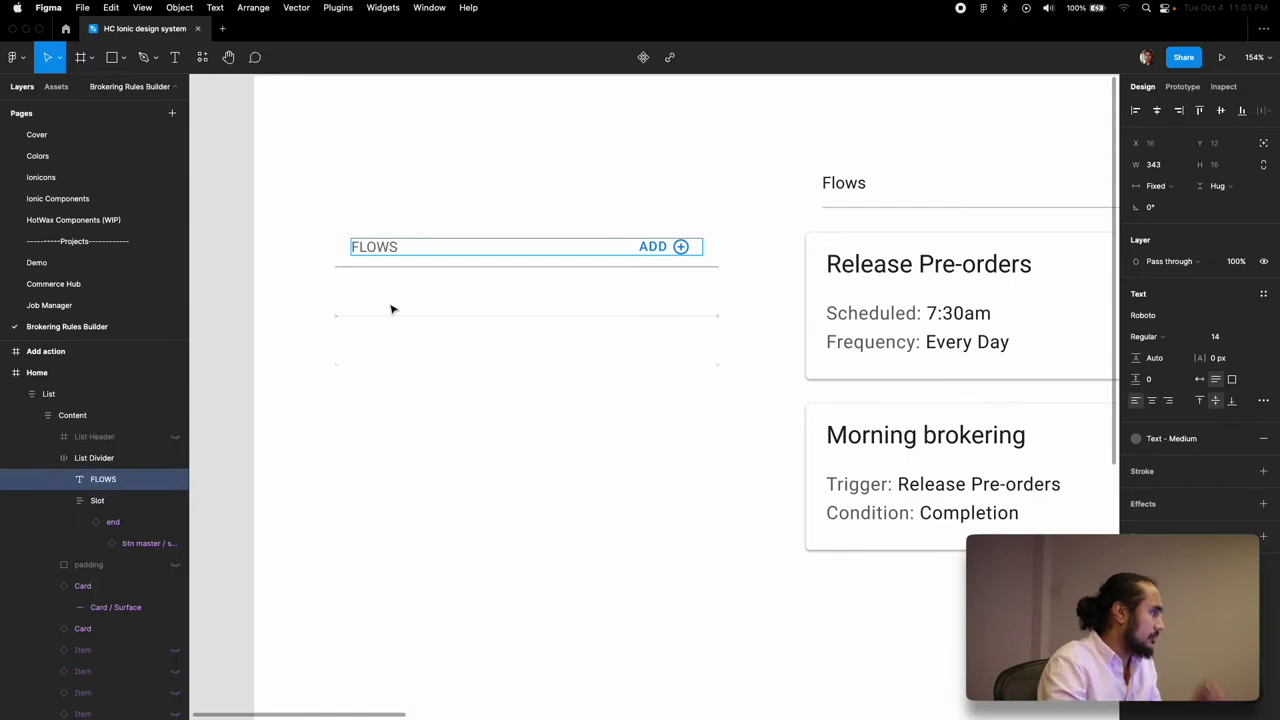
Step: Set the vertical spacing between items in the list's Content frame to 24
key("Escape")
left_click(419, 305)
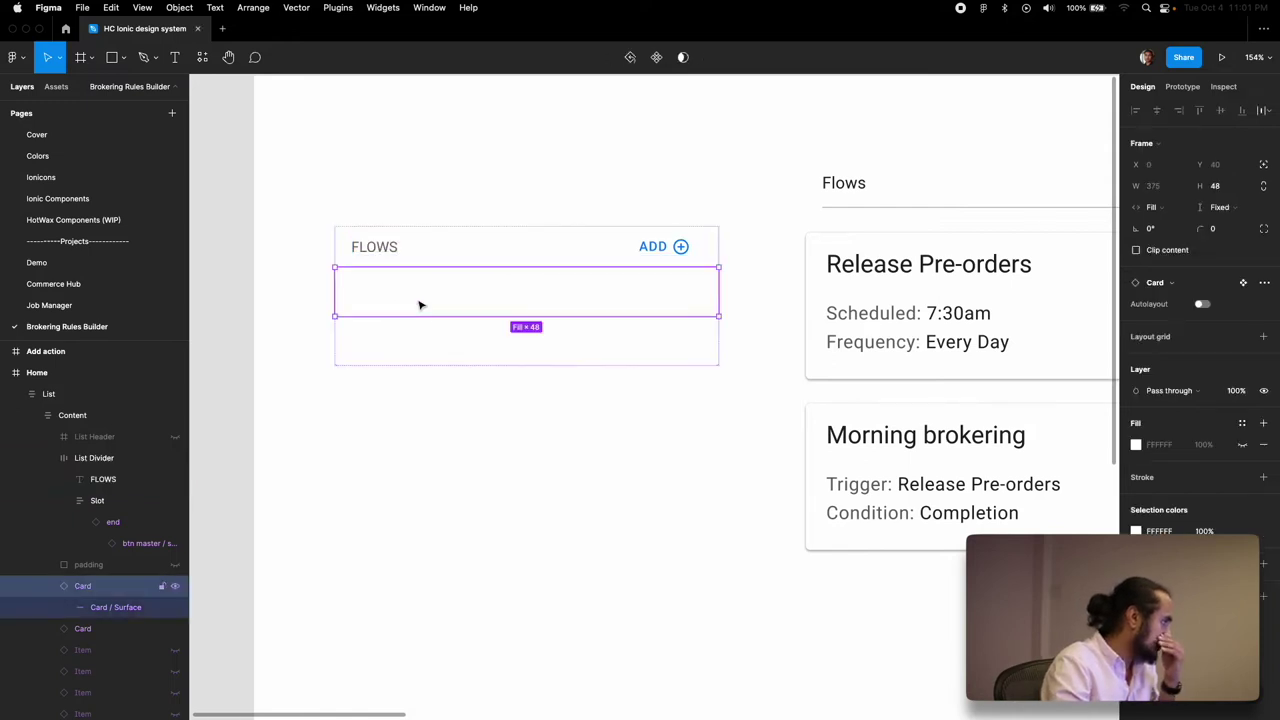
key("super+d")
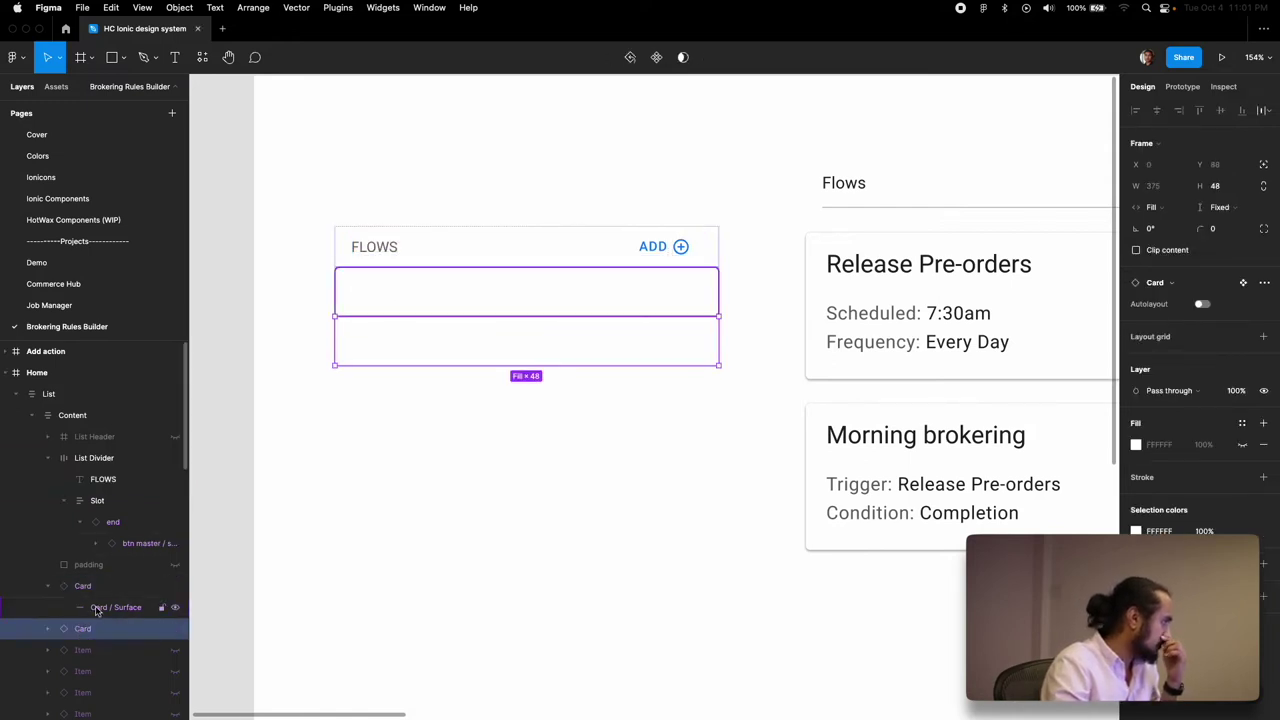
left_click(96, 586)
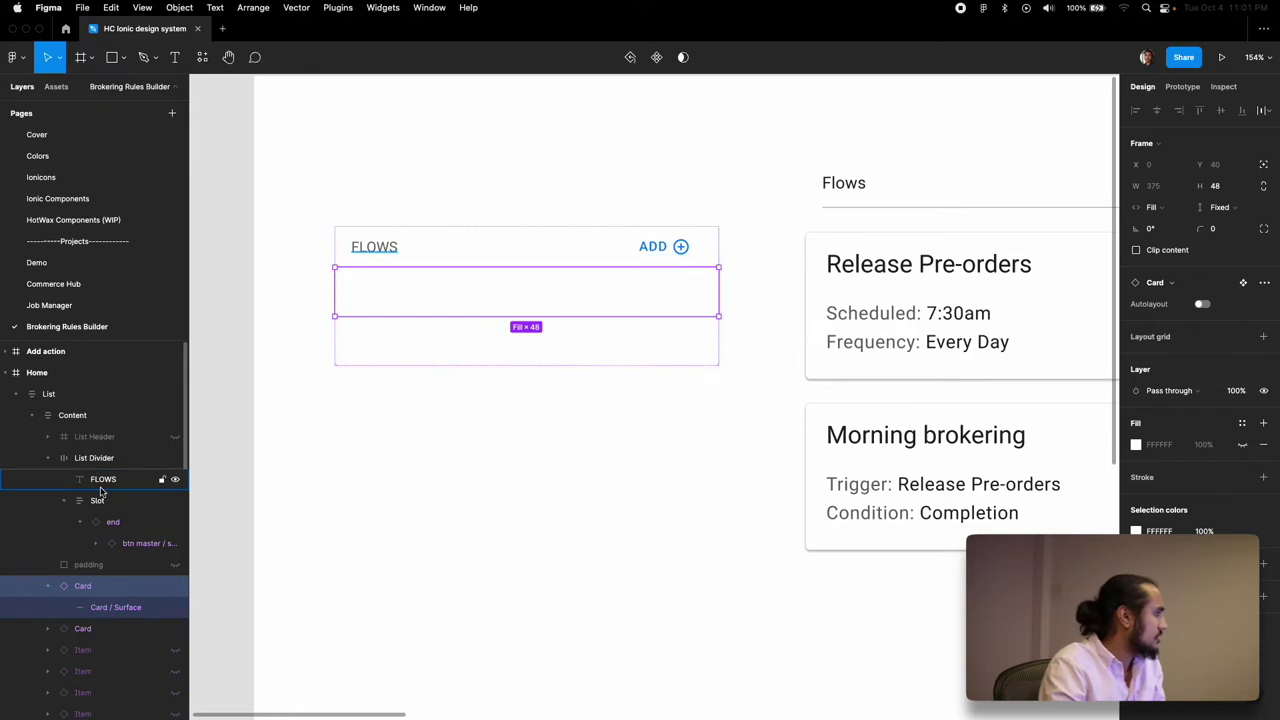
left_click(80, 416)
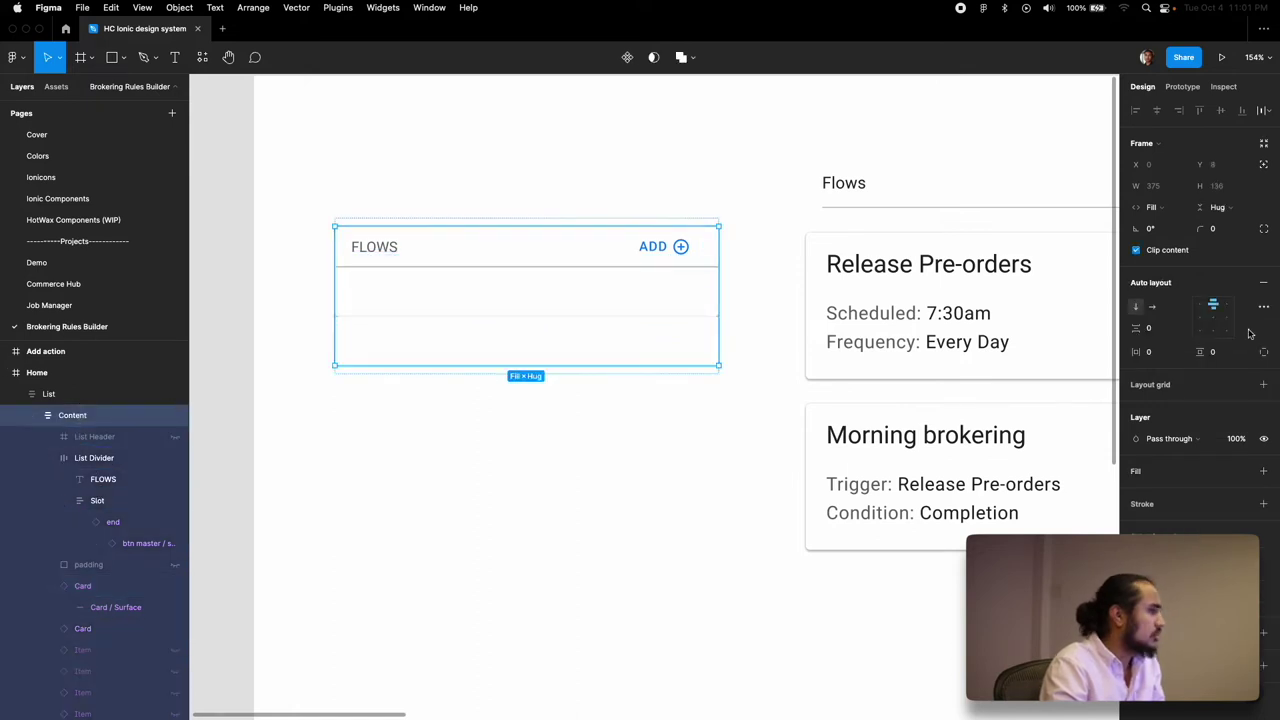
left_click(1150, 331)
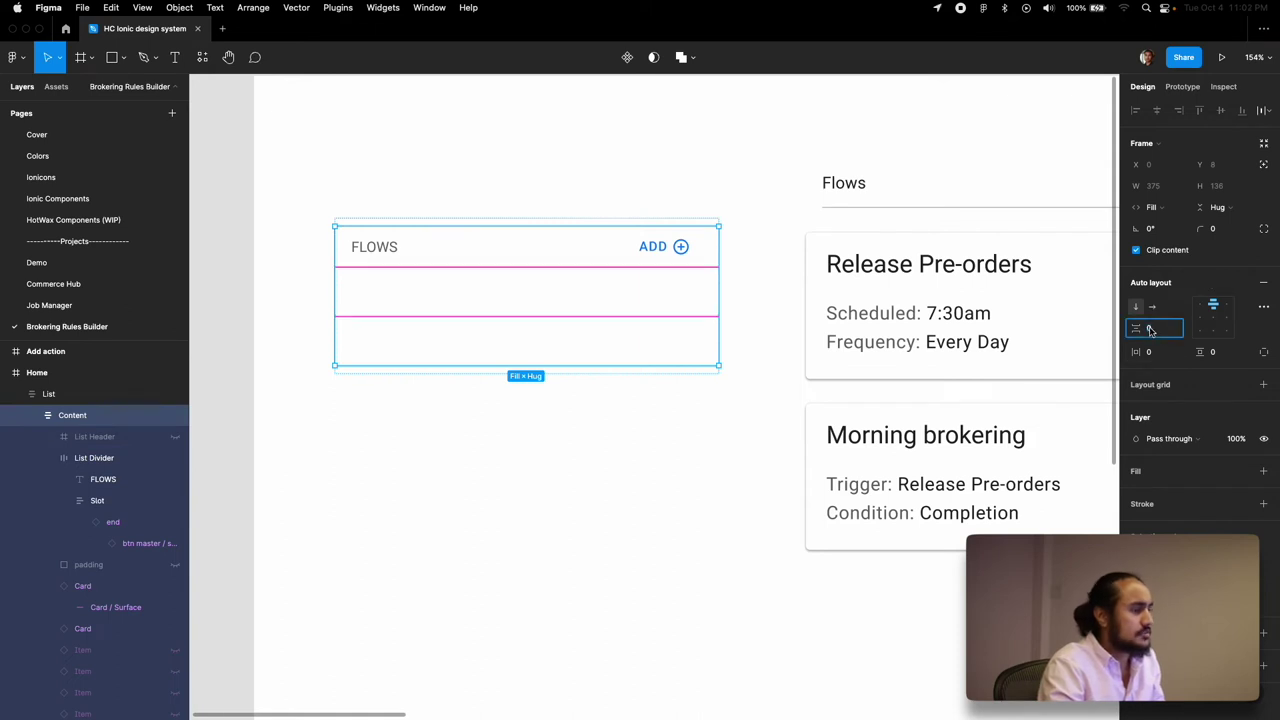
left_click(1017, 437)
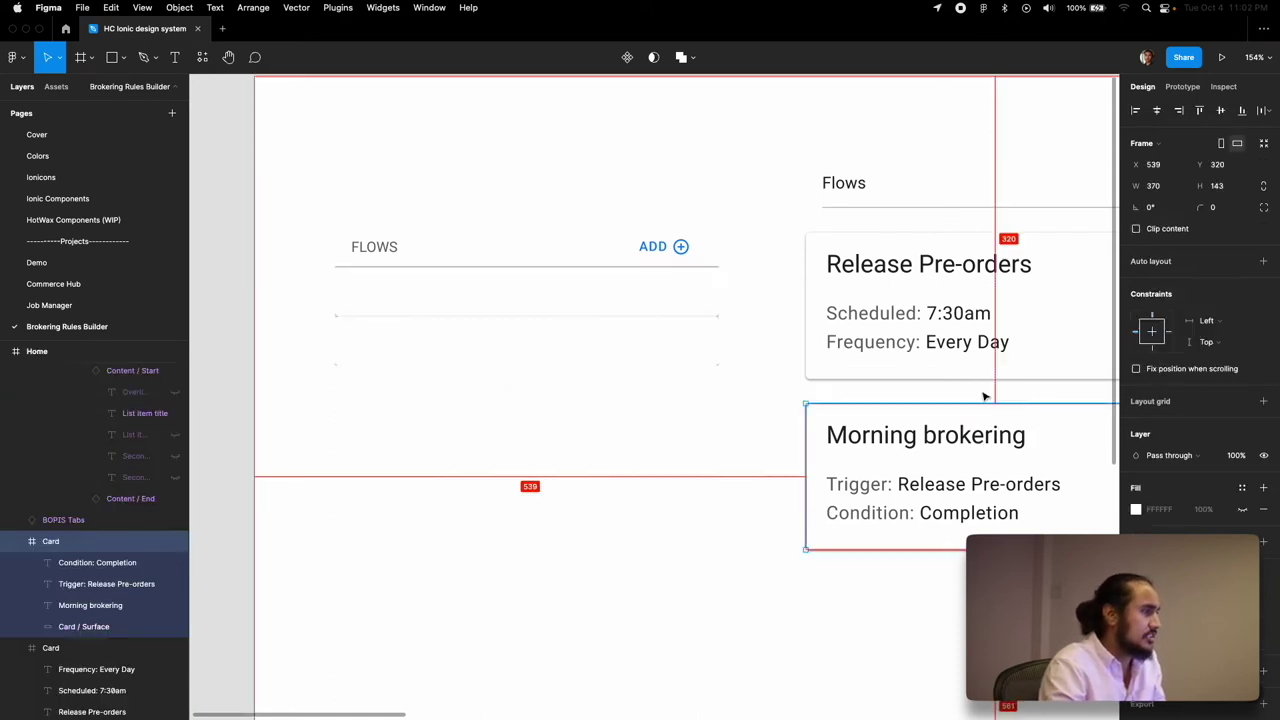
left_click(560, 318)
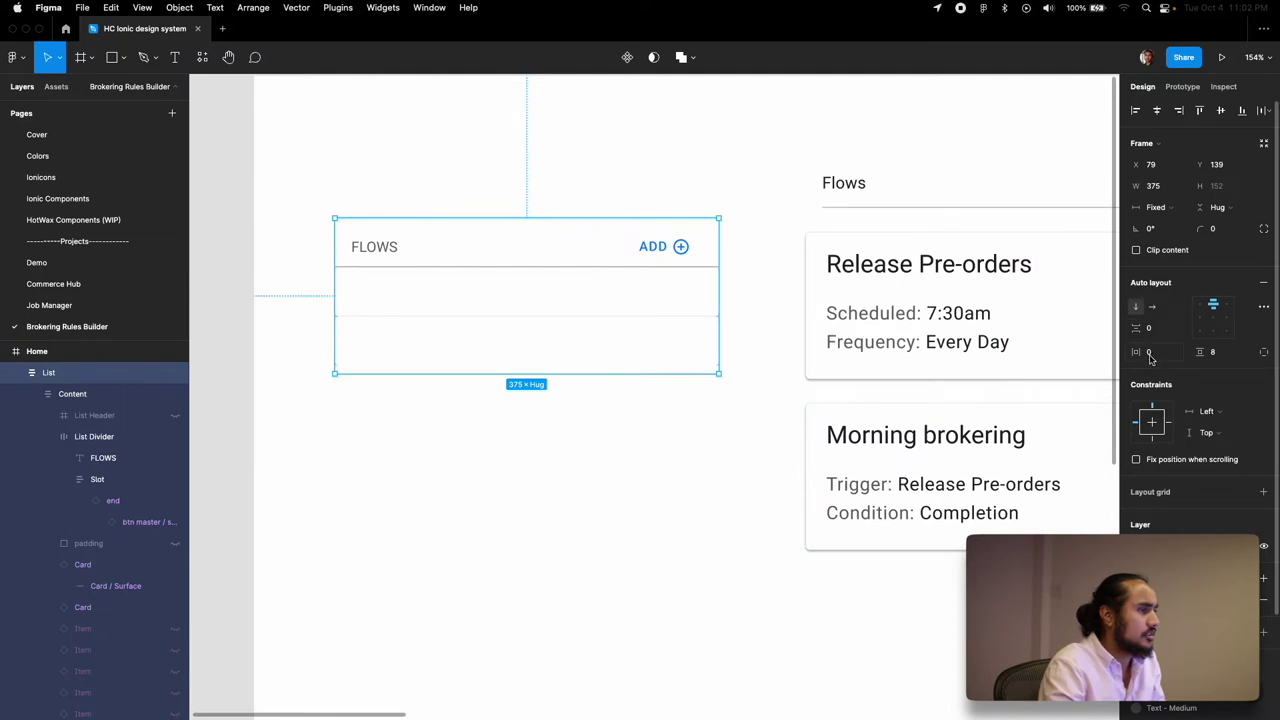
left_click(94, 396)
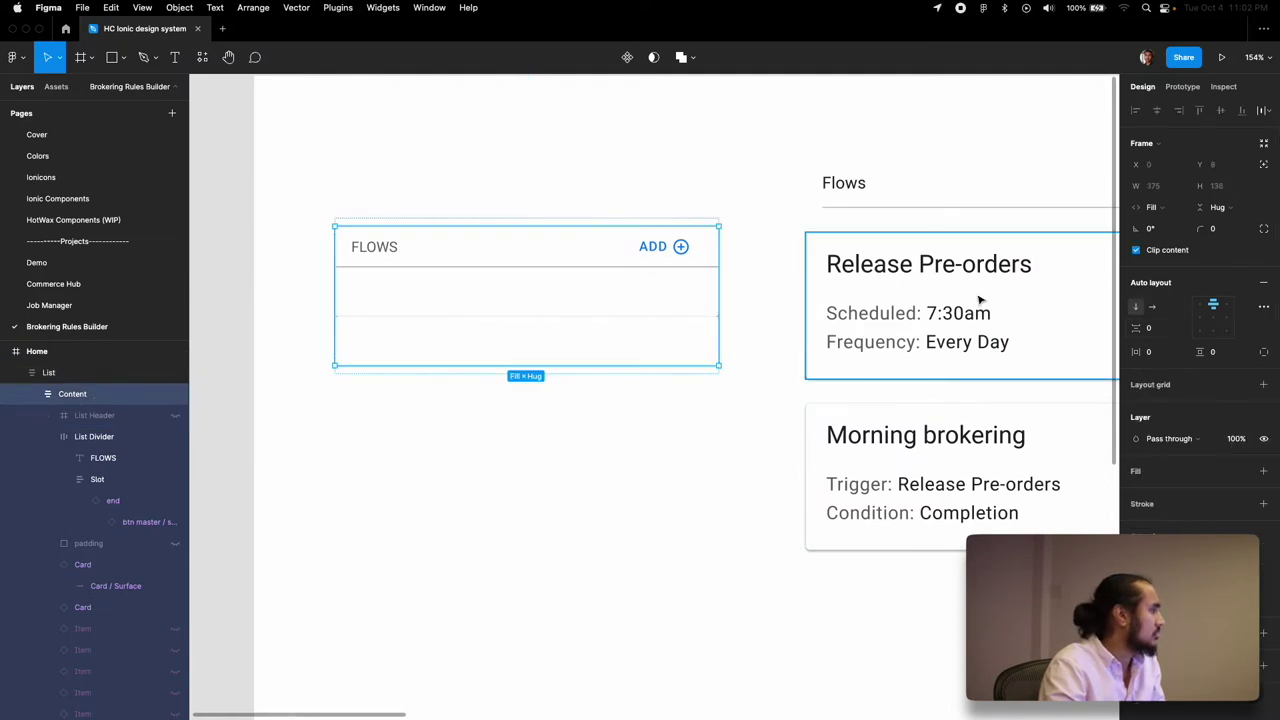
left_click(1152, 329)
type("24")
key("Return")
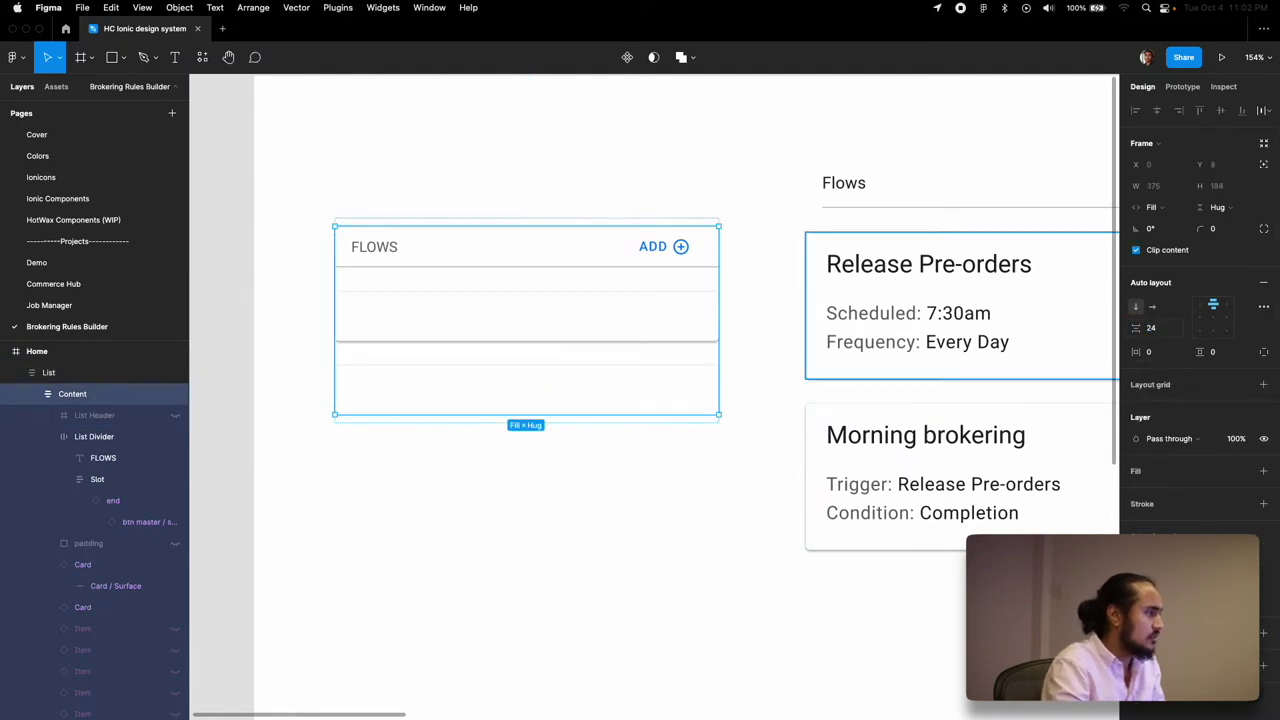
Step: Try to make the first empty card in the list taller
left_click(462, 331)
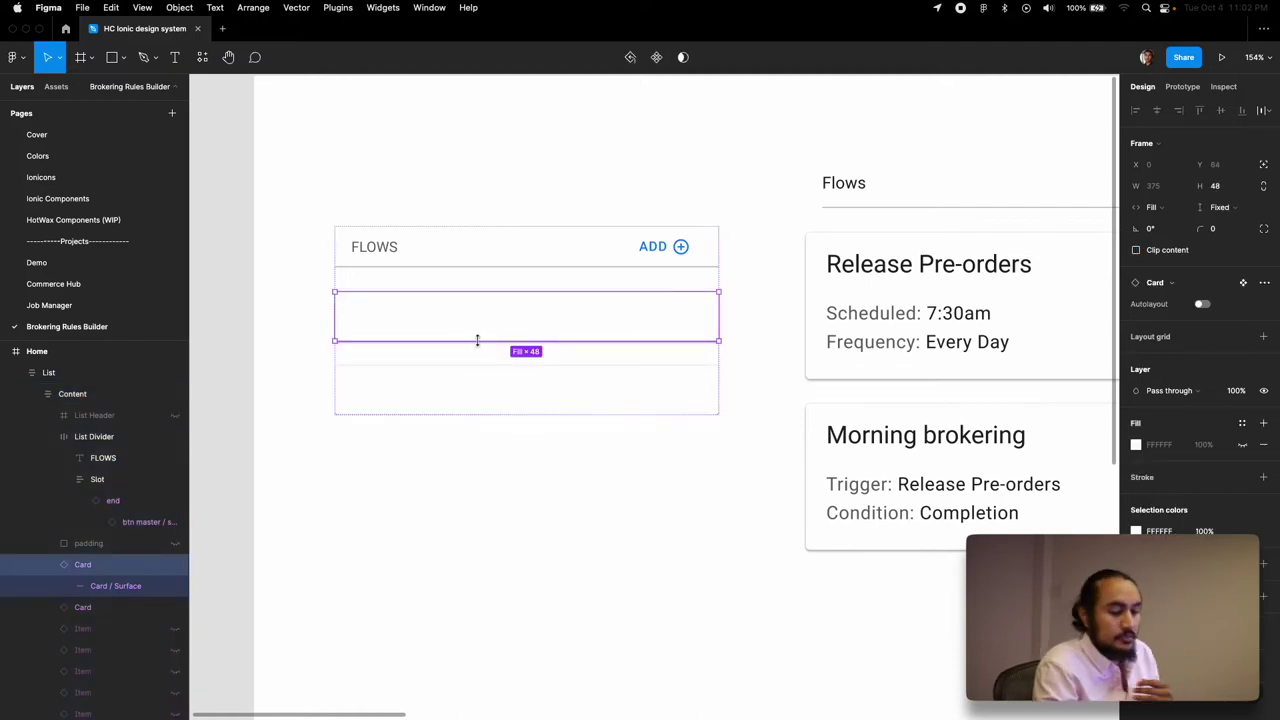
left_click_drag(482, 341, 479, 432)
key("ctrl+z")
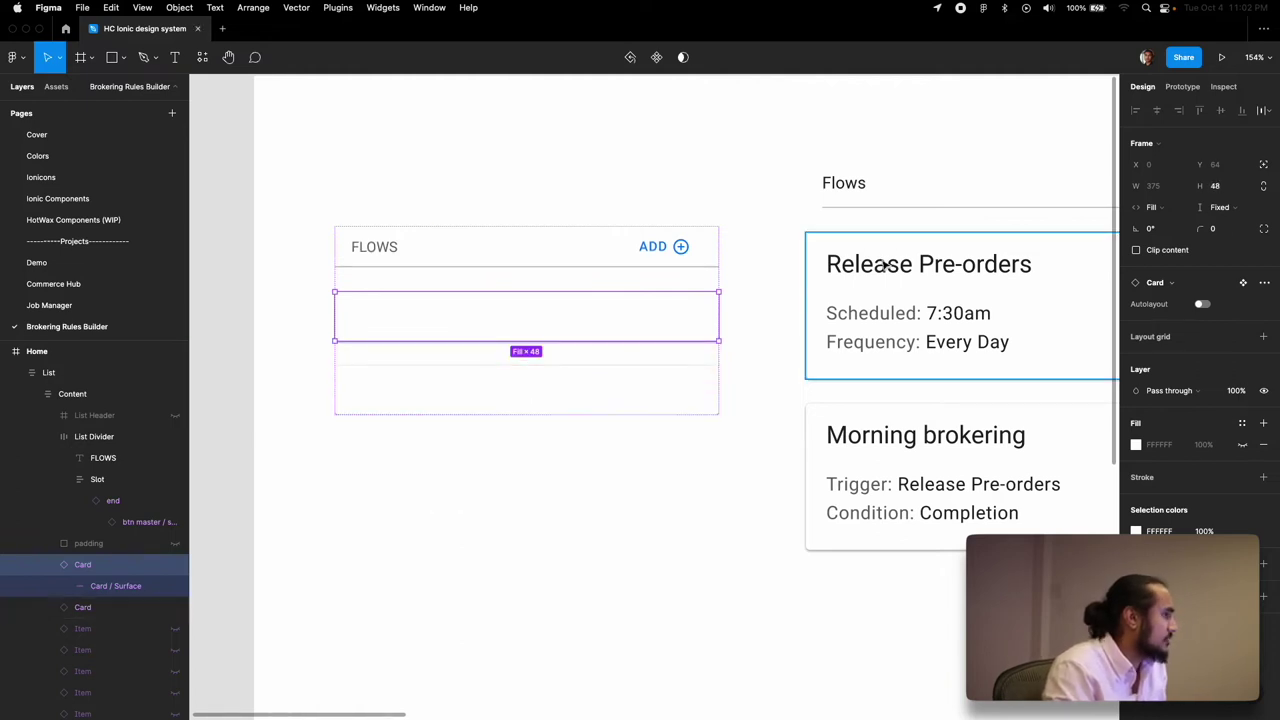
Step: Move the Release Pre-orders and Morning brokering cards into the list, directly below the FLOWS divider
left_click(887, 308)
left_click_drag(917, 284, 534, 286)
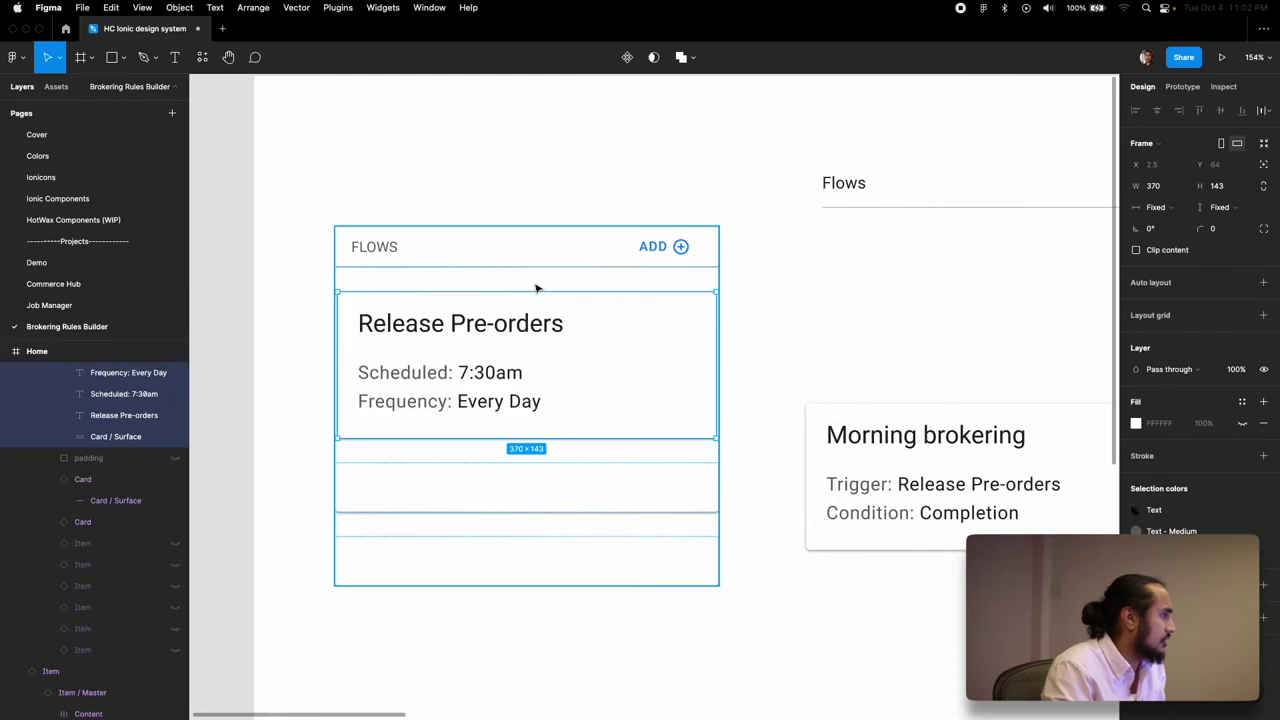
left_click_drag(798, 476, 486, 451)
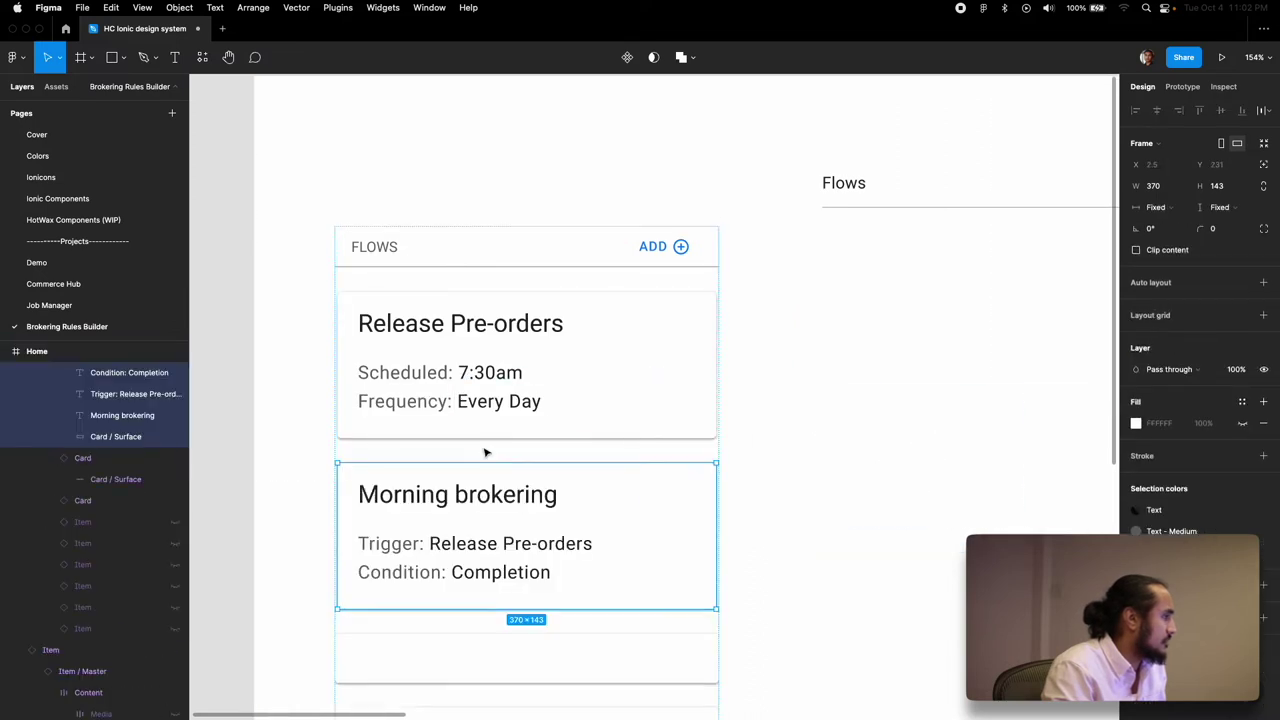
Step: Delete the two empty placeholder cards beneath the Morning brokering card in the list
left_click(420, 666)
scroll(420, 668, "down", 1)
scroll(420, 668, "down", 1)
left_click(416, 666, "shift")
key("Delete")
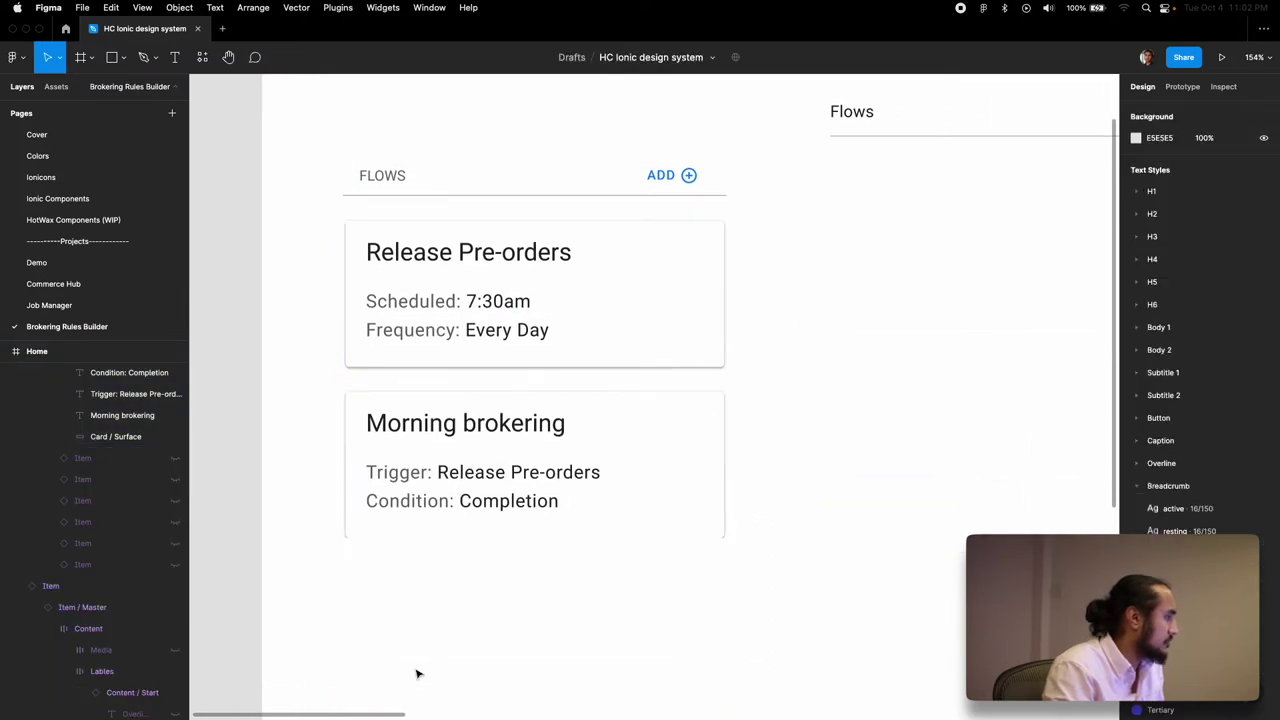
scroll(479, 565, "up", 1)
Step: Turn off Clip content on the list's Content frame so the card shadows are not cut off
left_click(480, 564)
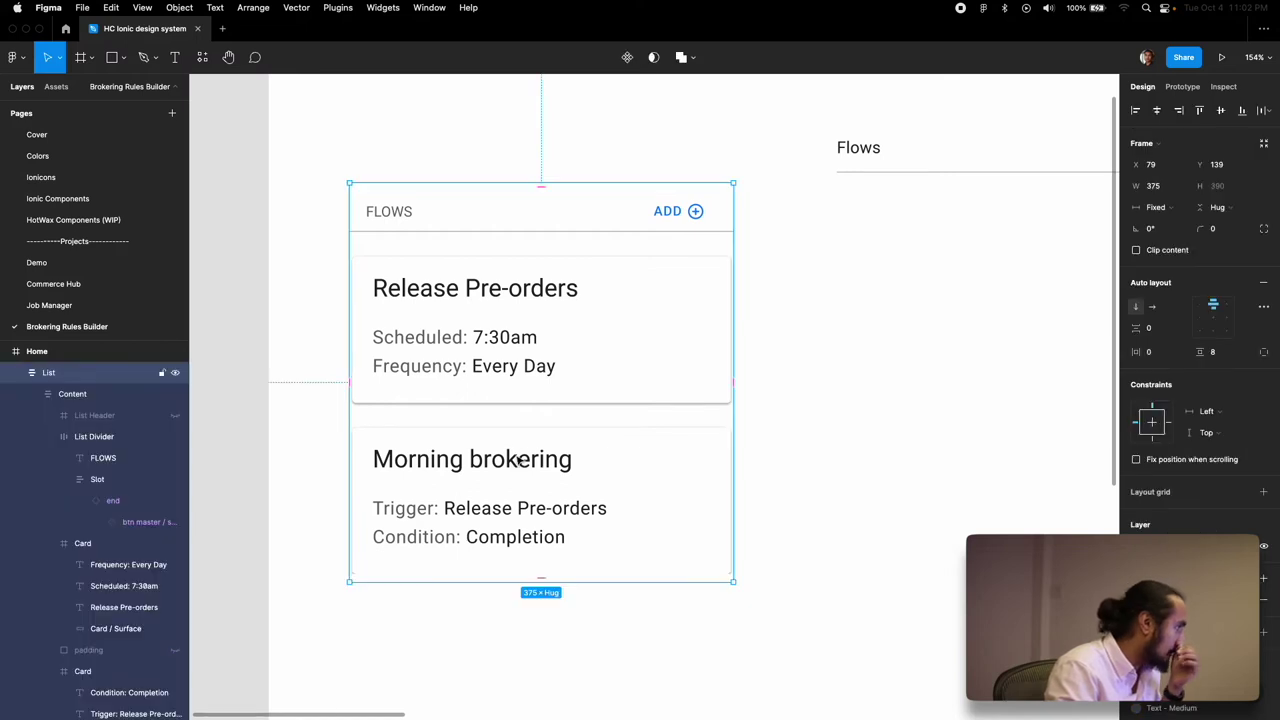
left_click(478, 337)
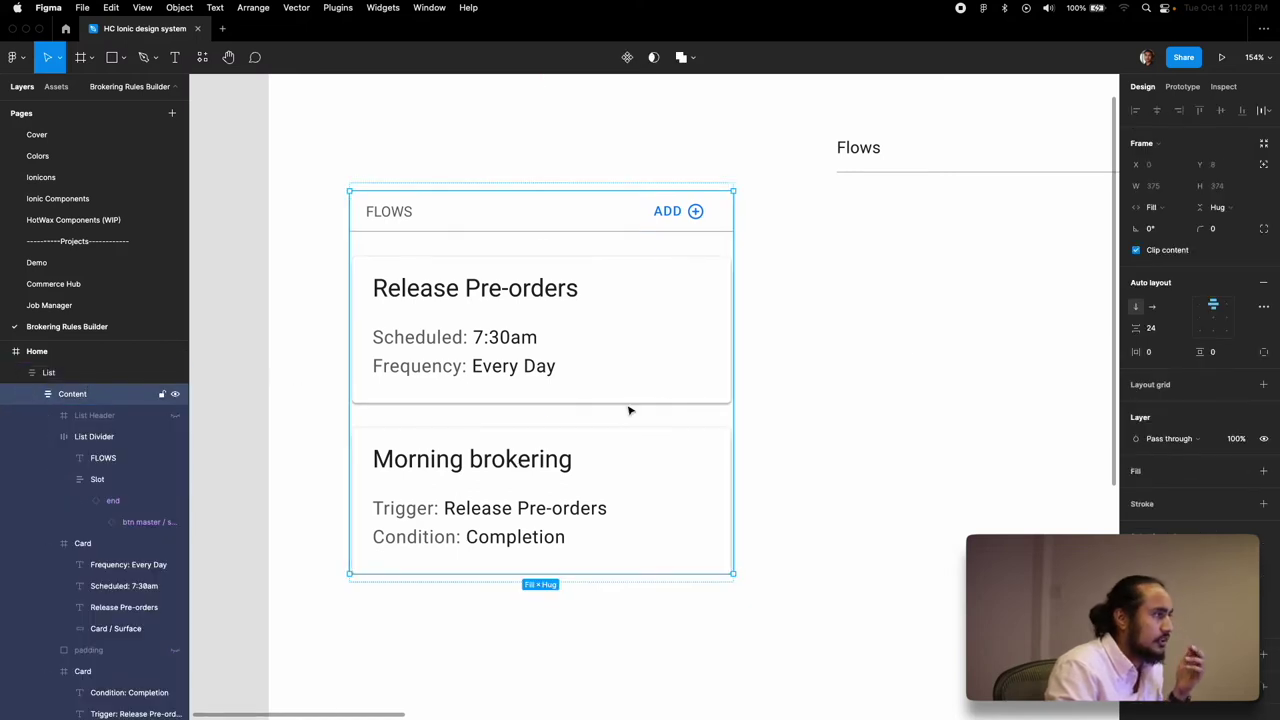
left_click(1136, 250)
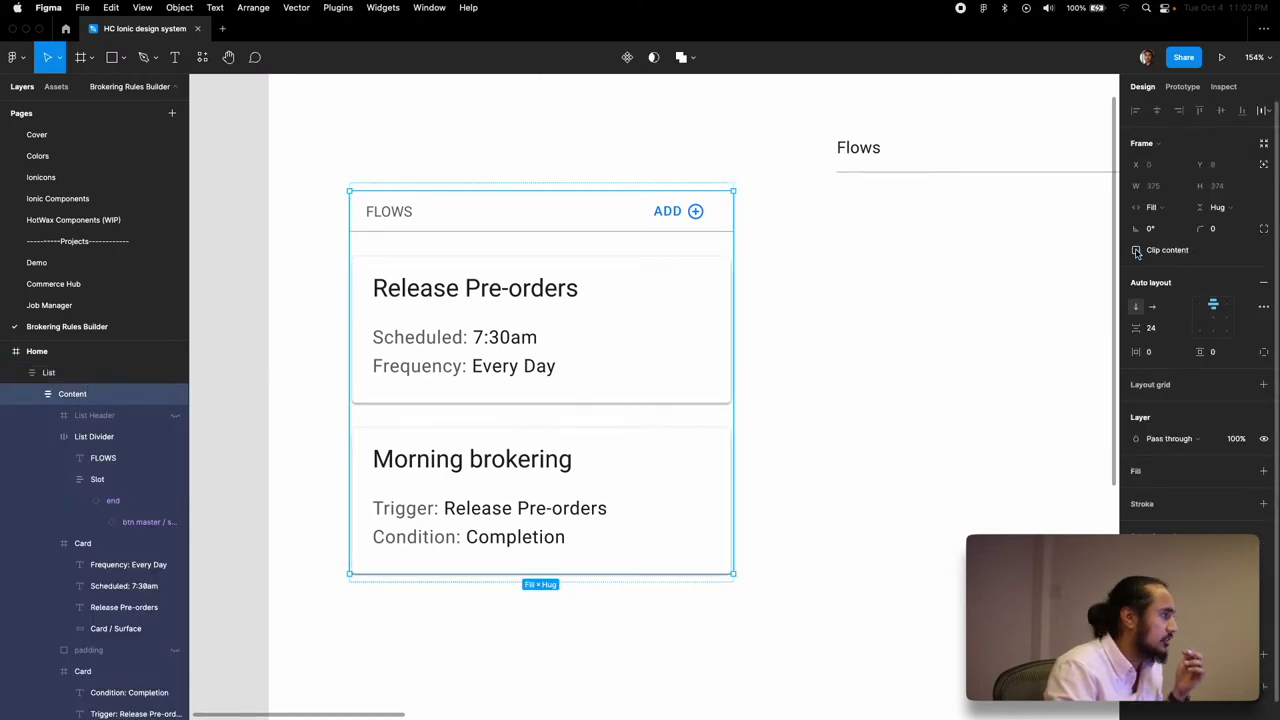
left_click(755, 369)
scroll(628, 442, "down", 2)
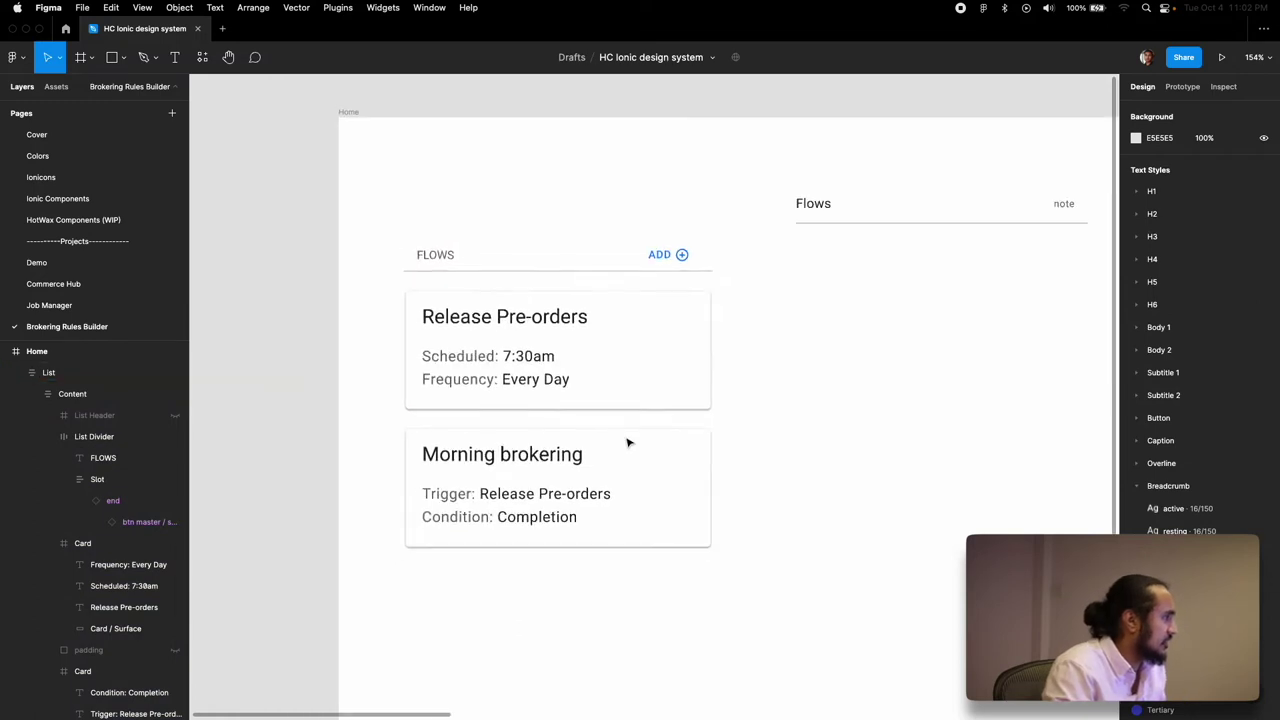
left_click(486, 258)
left_click(869, 394)
Step: Delete the old standalone Flows divider with its note from the Home frame
scroll(869, 394, "down", 3)
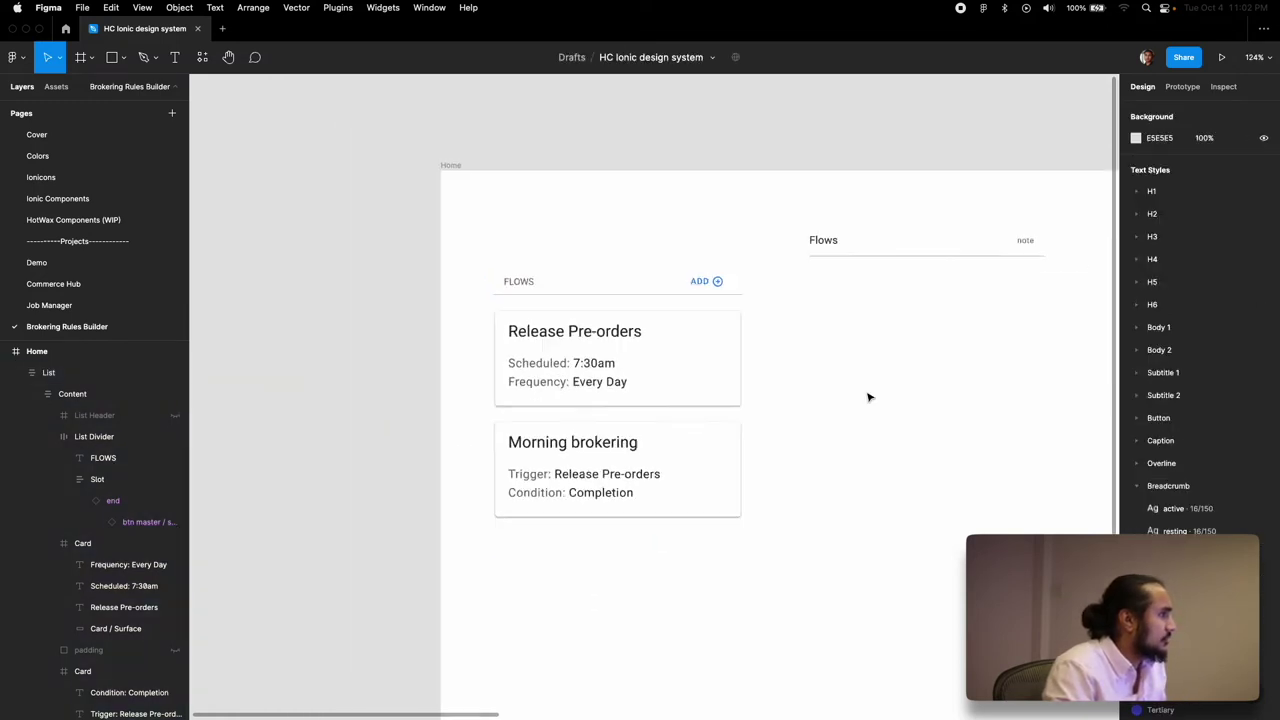
left_click(898, 258)
key("Delete")
Step: Move the FLOWS list to the upper part of the first Home frame and centre it horizontally
left_click(598, 436)
scroll(943, 423, "left", 5)
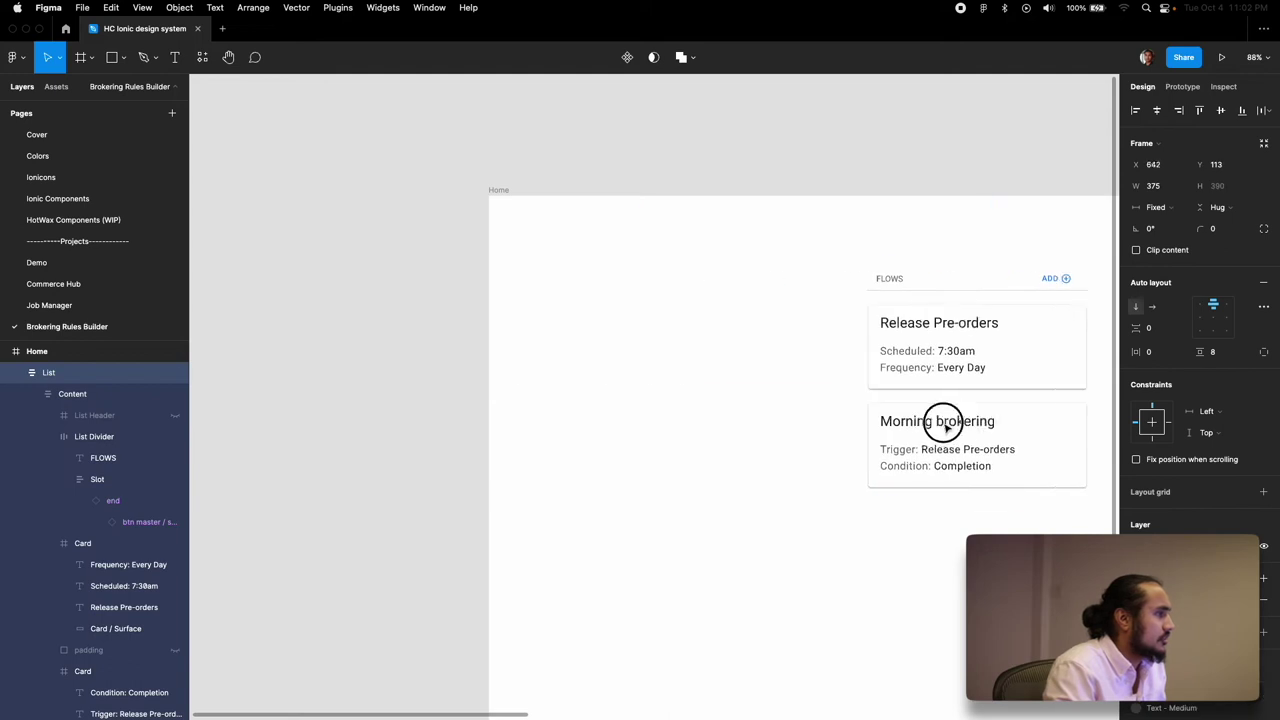
scroll(943, 434, "down", 3)
scroll(943, 434, "right", 3)
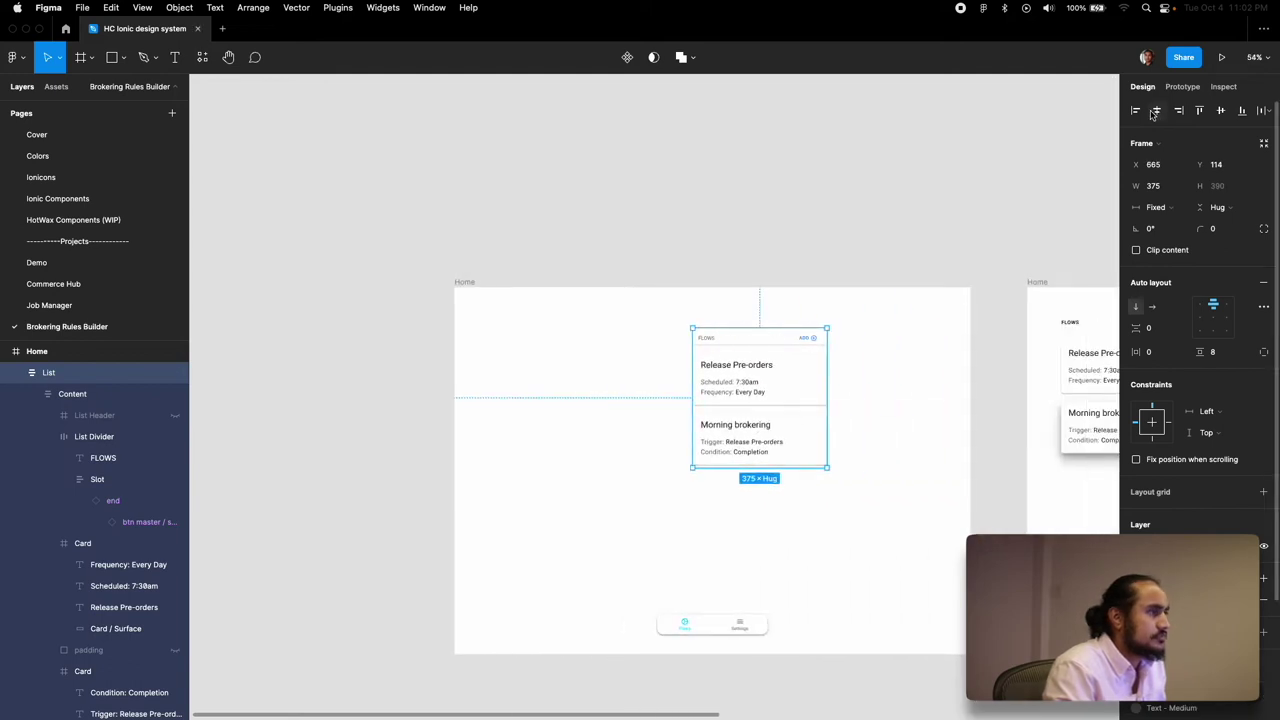
left_click_drag(744, 381, 697, 381)
scroll(697, 381, "up", 5)
left_click(923, 428)
left_click(766, 406)
left_click_drag(766, 406, 737, 405)
left_click(557, 349)
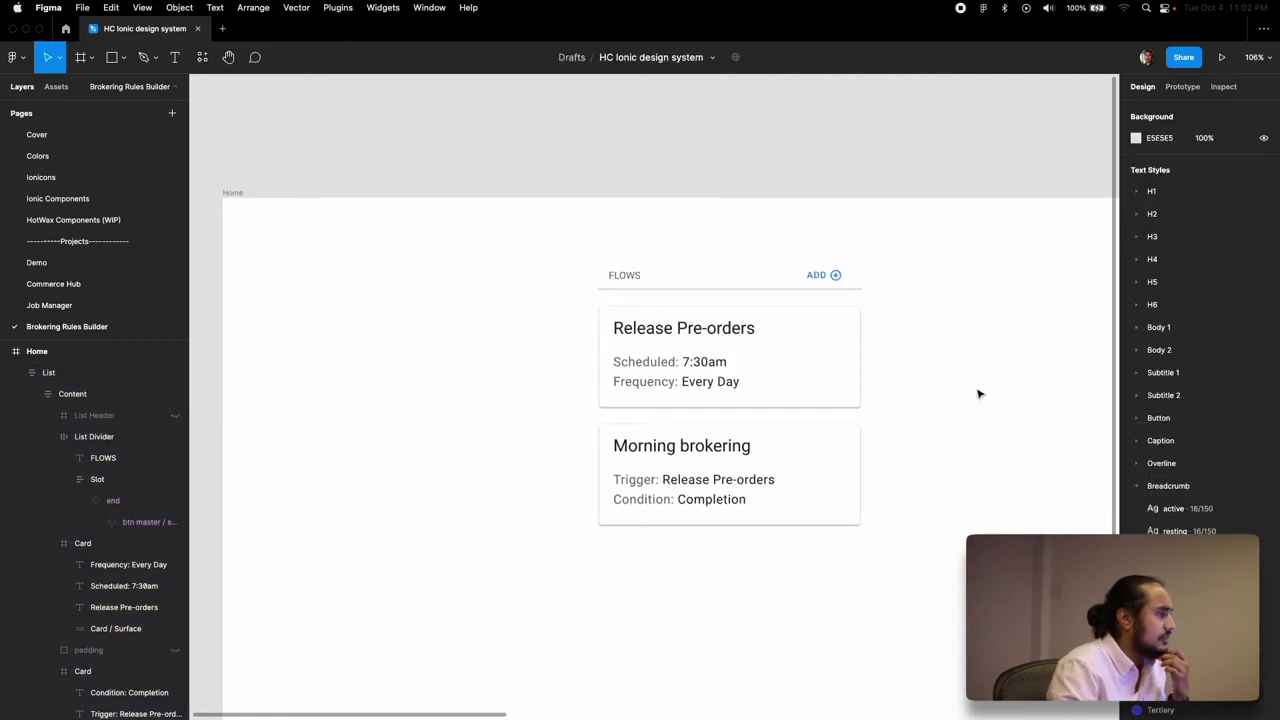
Step: Replace the old flow cards in the second Home frame with a copy of the new FLOWS list
scroll(979, 394, "down", 5)
scroll(979, 397, "down", 3)
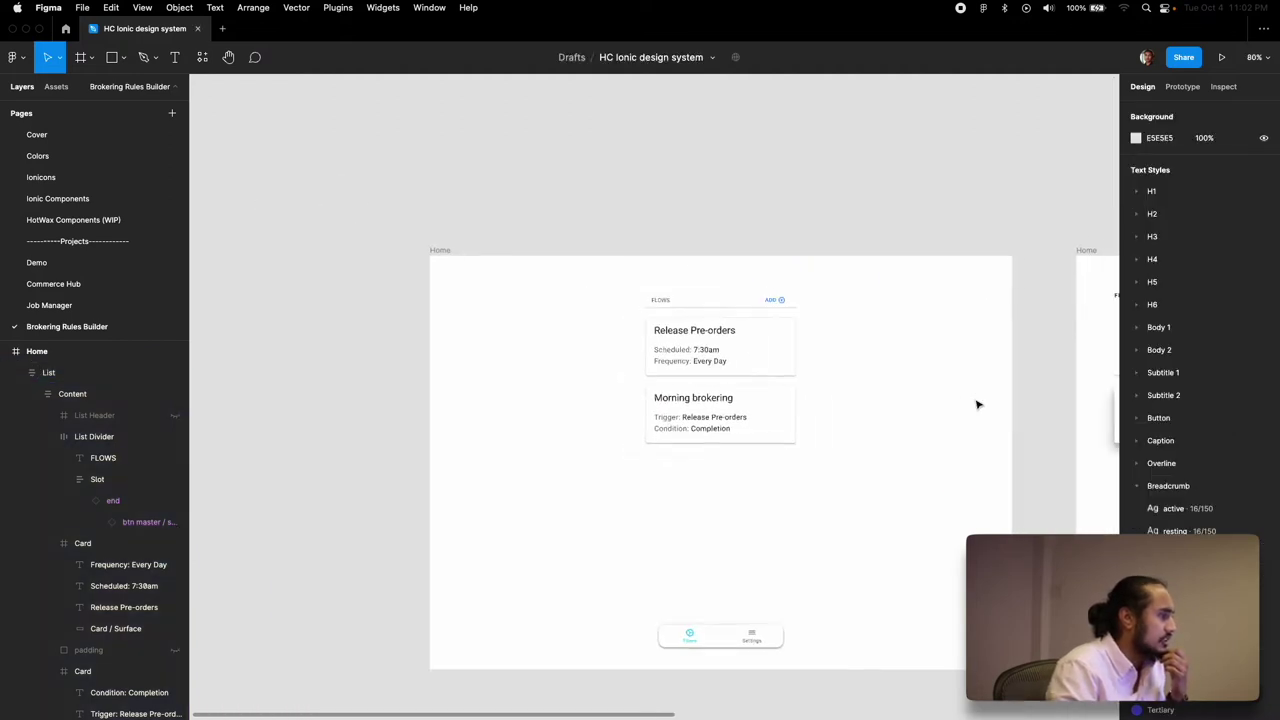
scroll(977, 403, "left", 5)
left_click_drag(832, 266, 971, 443)
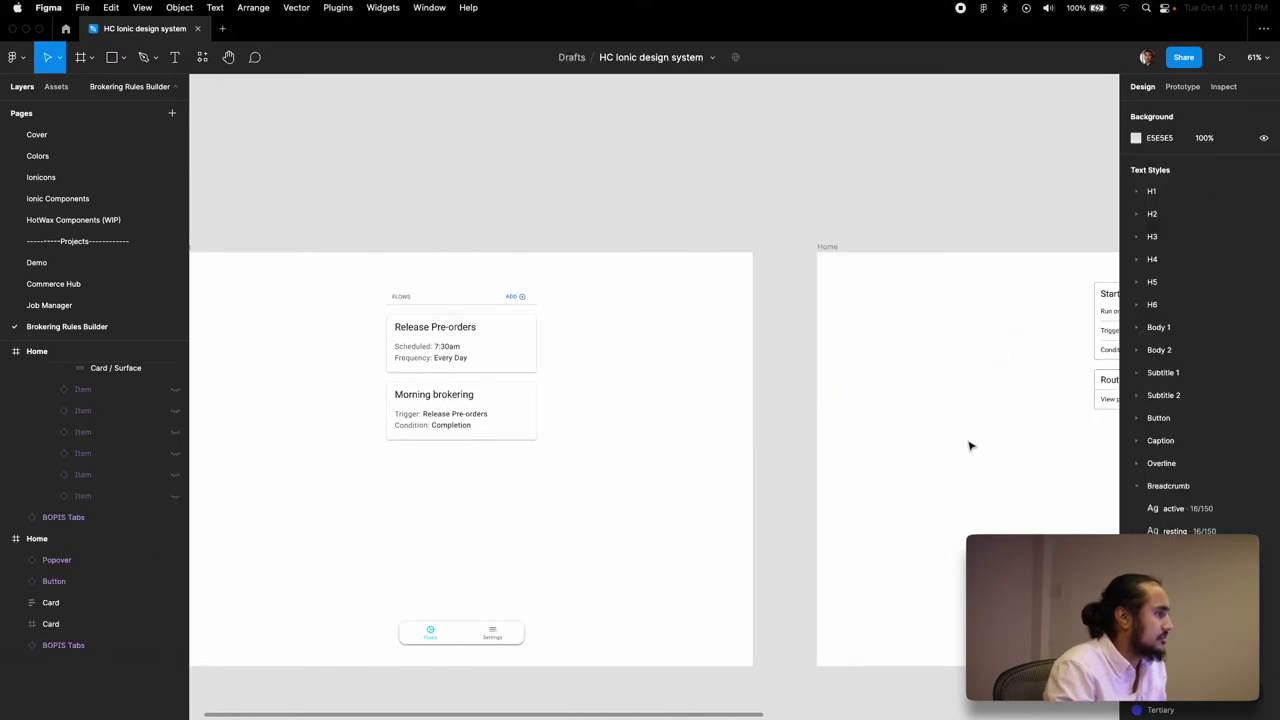
left_click_drag(486, 357, 929, 371)
scroll(957, 357, "right", 5)
left_click(955, 358)
scroll(955, 358, "down", 3)
left_click(706, 366)
mouse_move(706, 366)
left_mouse_down()
mouse_move(729, 357)
mouse_move(727, 368)
left_mouse_up()
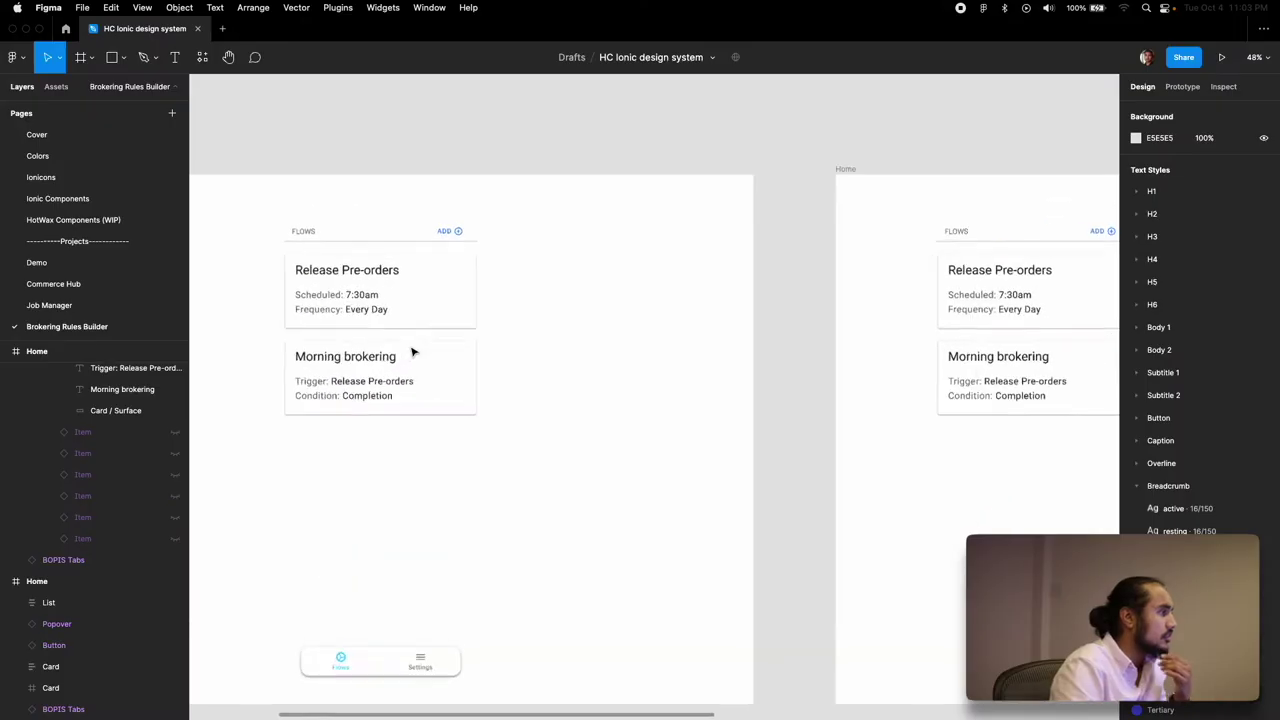
Step: Place a duplicate of the Add action frame above the first Home frame
scroll(413, 352, "down", 3)
scroll(413, 352, "down", 5)
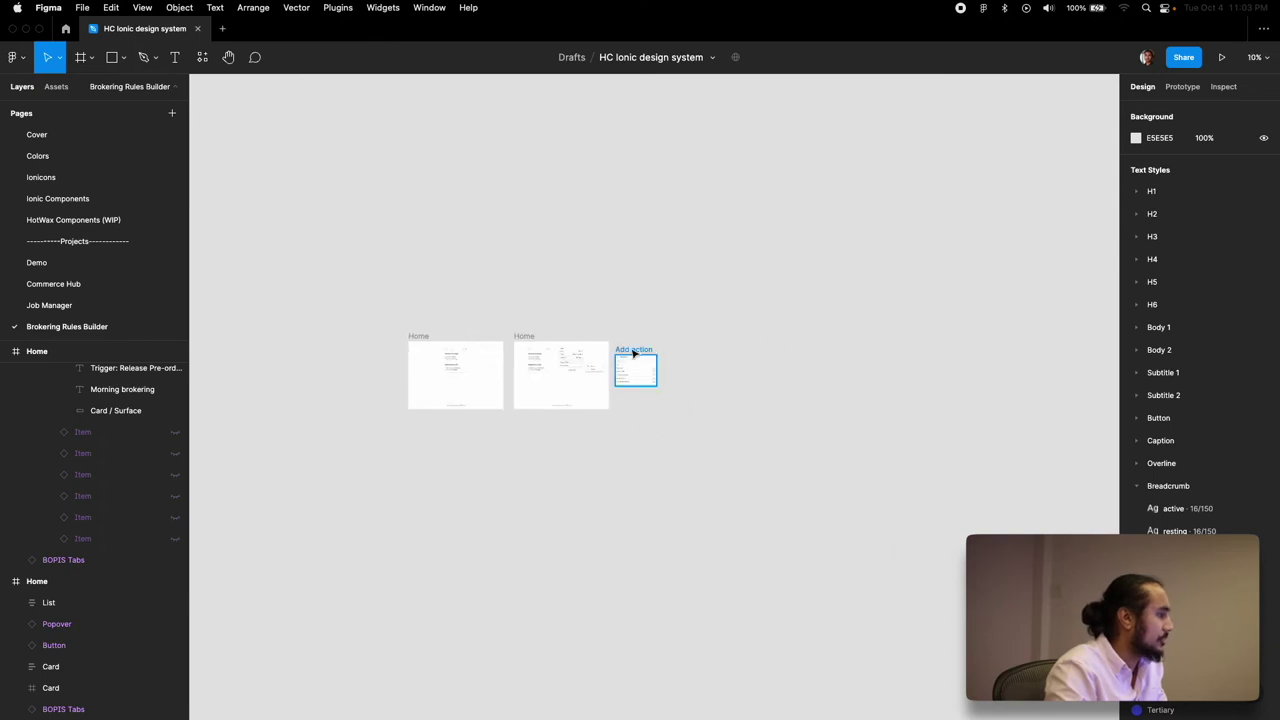
scroll(634, 354, "up", 5)
left_click_drag(1034, 354, 449, 192)
scroll(449, 192, "up", 5)
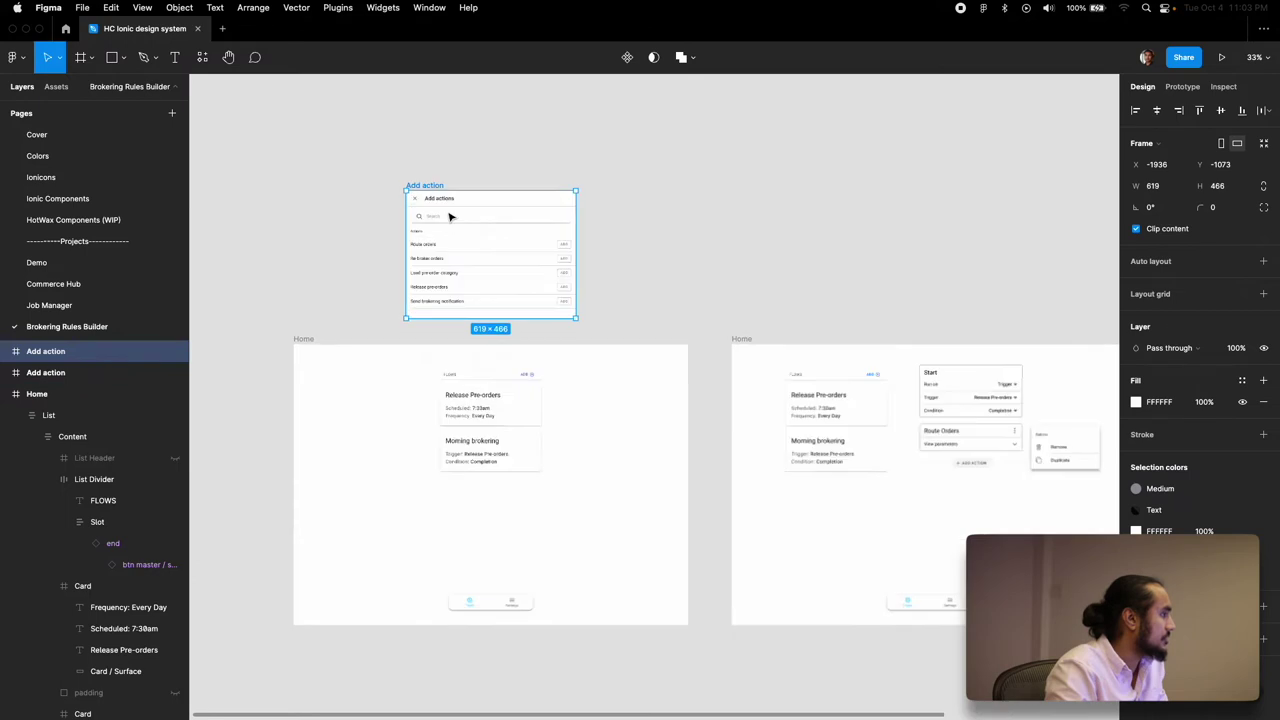
Step: Change the modal title in the duplicated Add action frame to "Add flows"
double_click(424, 190)
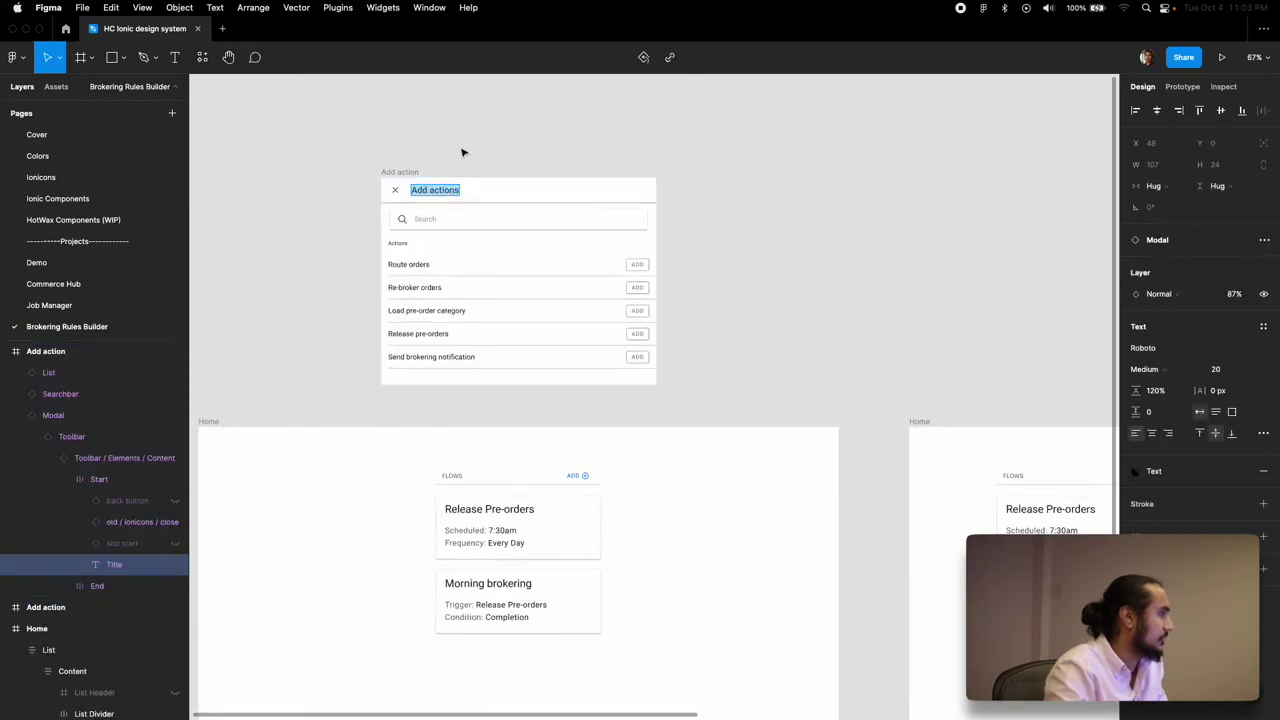
key("Escape")
left_click(396, 191)
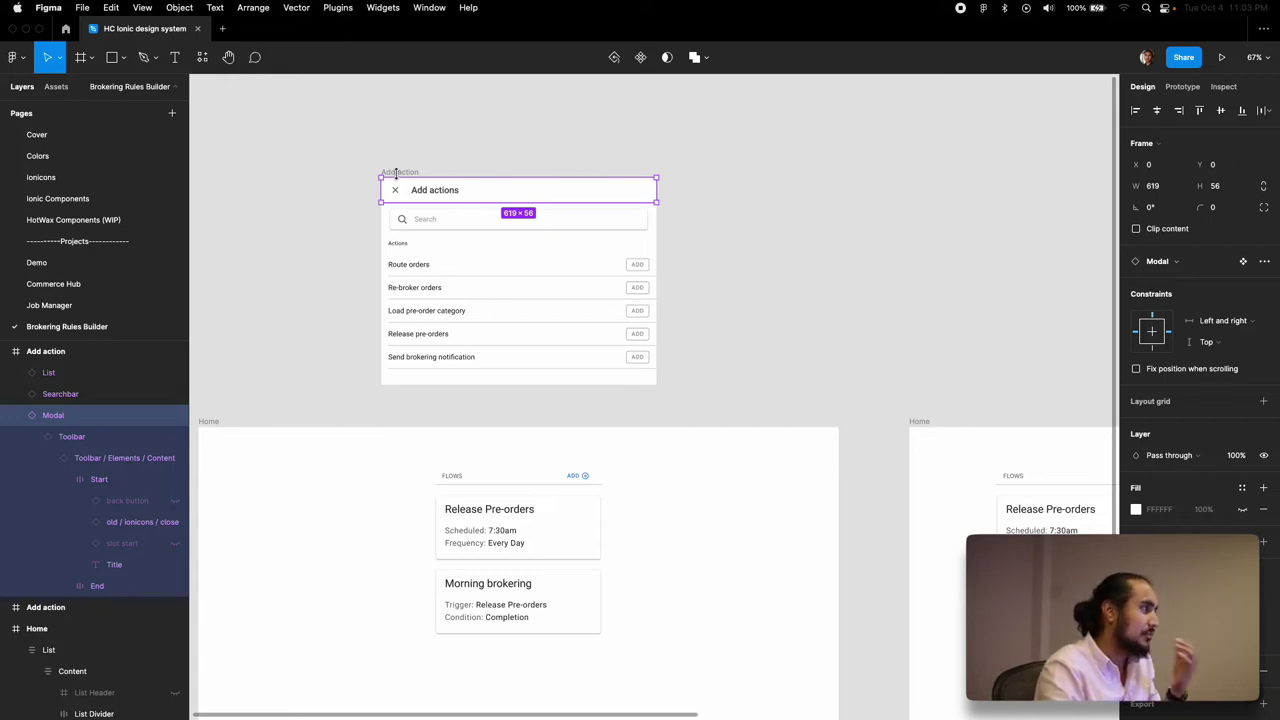
left_click(443, 195)
left_click(443, 195)
double_click(441, 191)
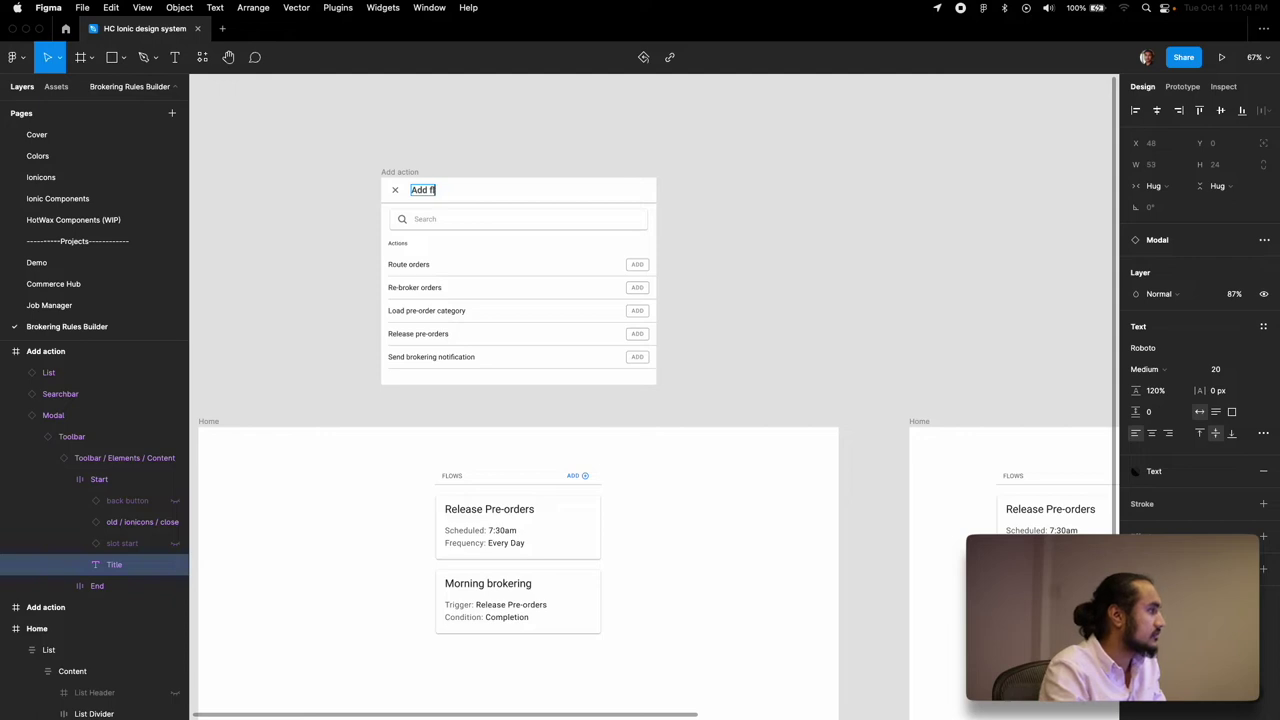
Step: Delete the search bar and the Actions list from the Add flows modal
left_click(423, 220)
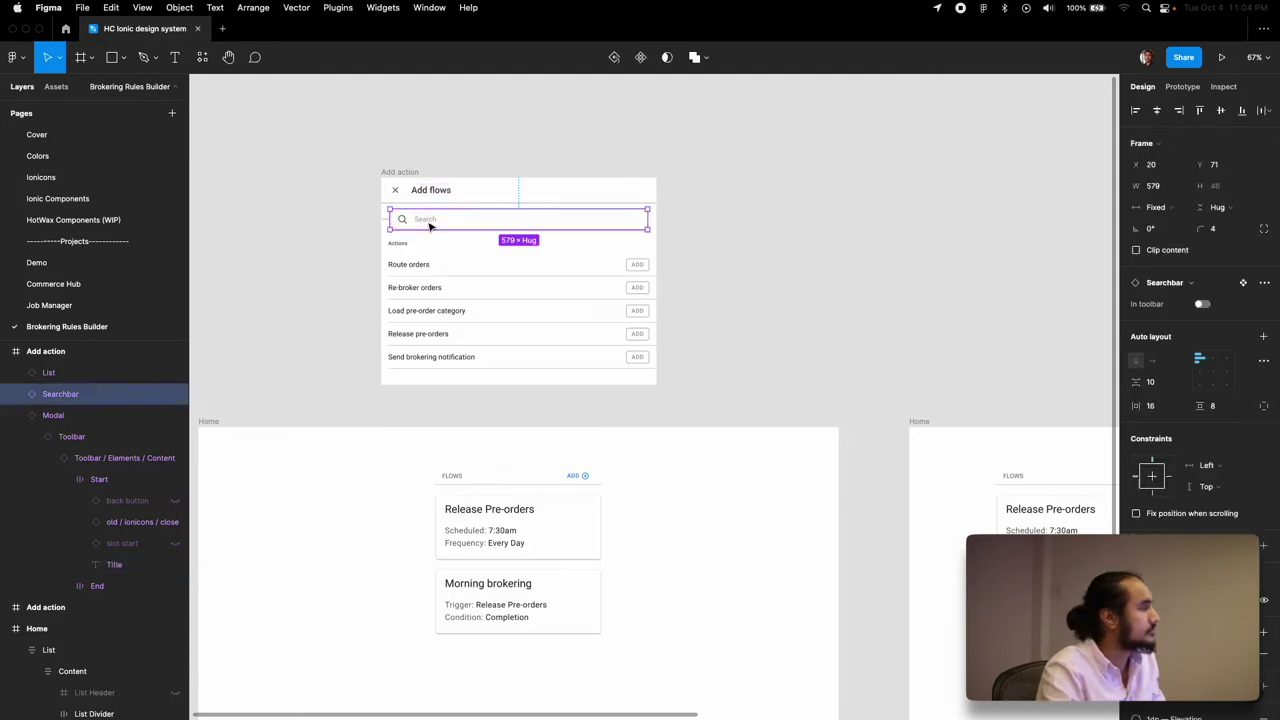
key("Delete")
left_click(434, 277)
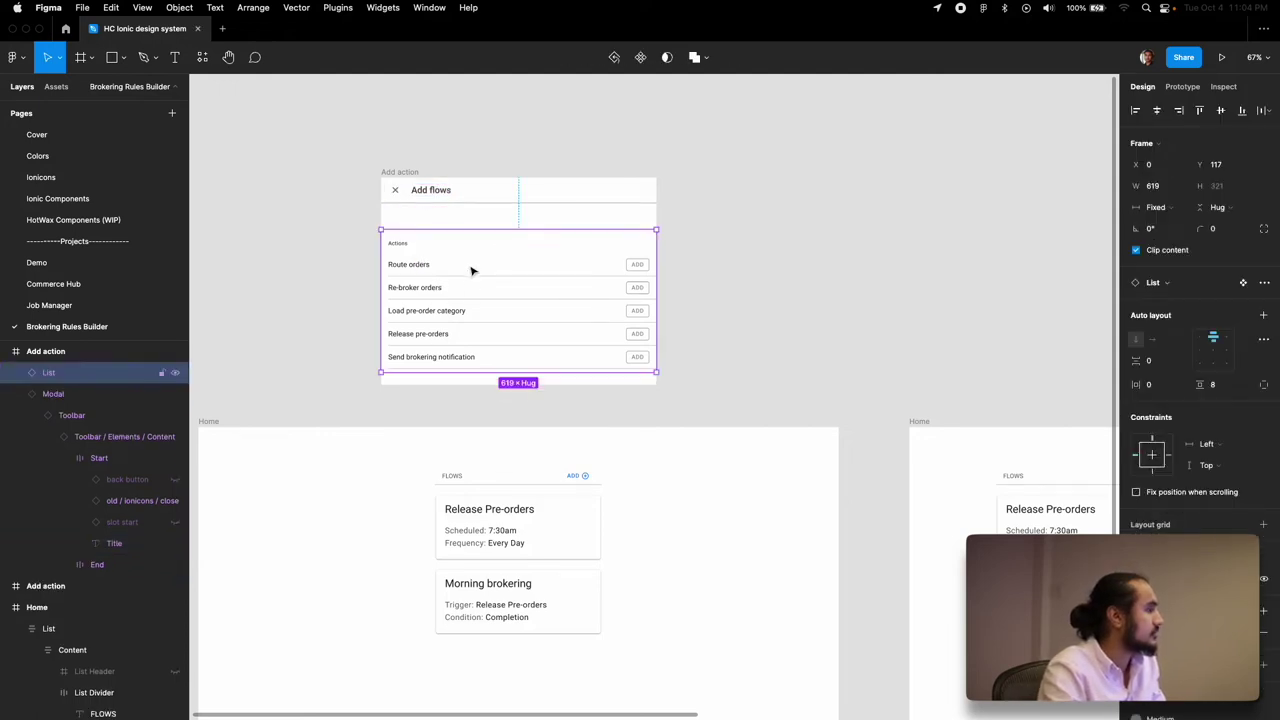
key("Delete")
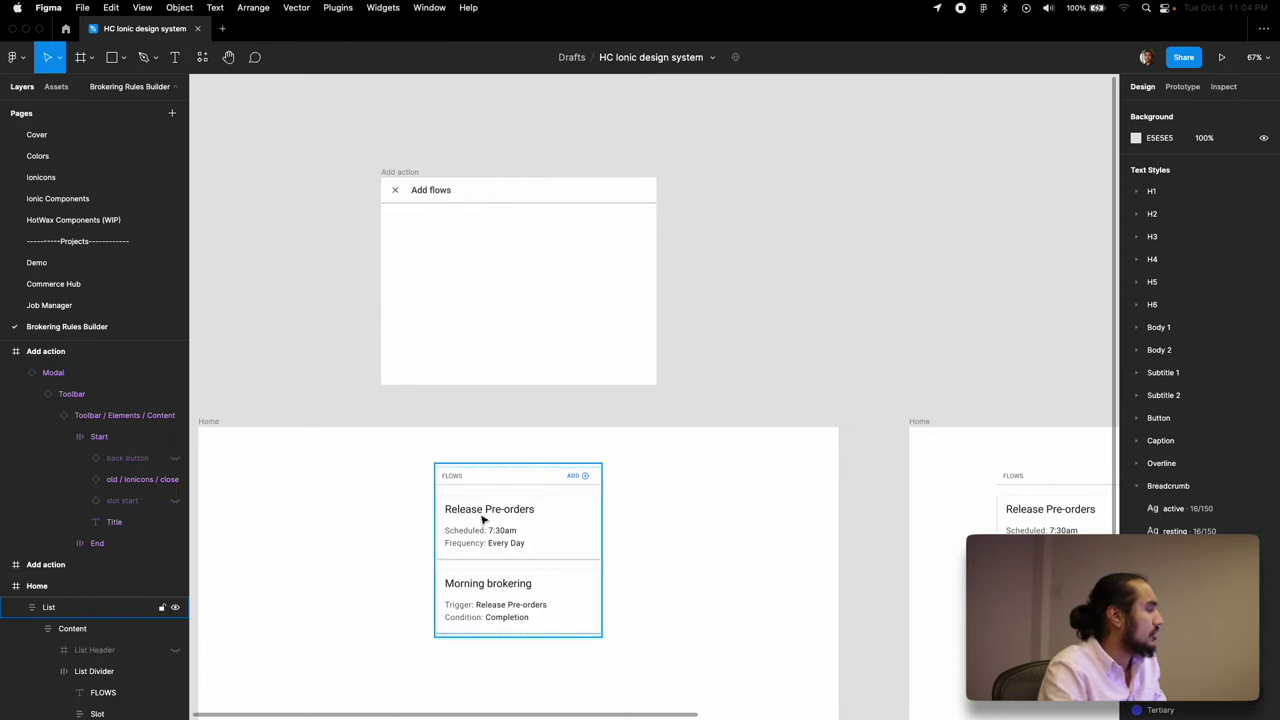
Step: Insert an Input component below the Add flows title at X 20, Y 86 and widen it to 579
key("shift+i")
type("input")
key("Return")
left_click_drag(695, 405, 641, 229)
key("alt")
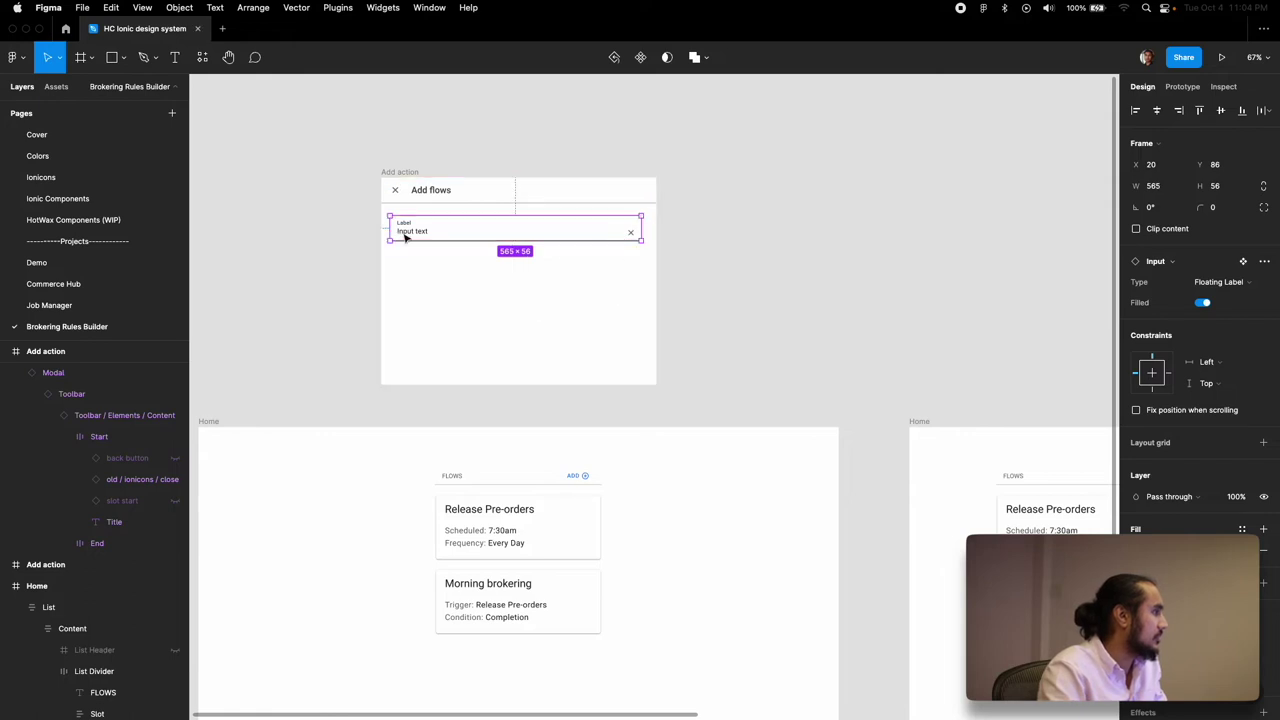
left_click_drag(640, 228, 649, 227)
key("alt")
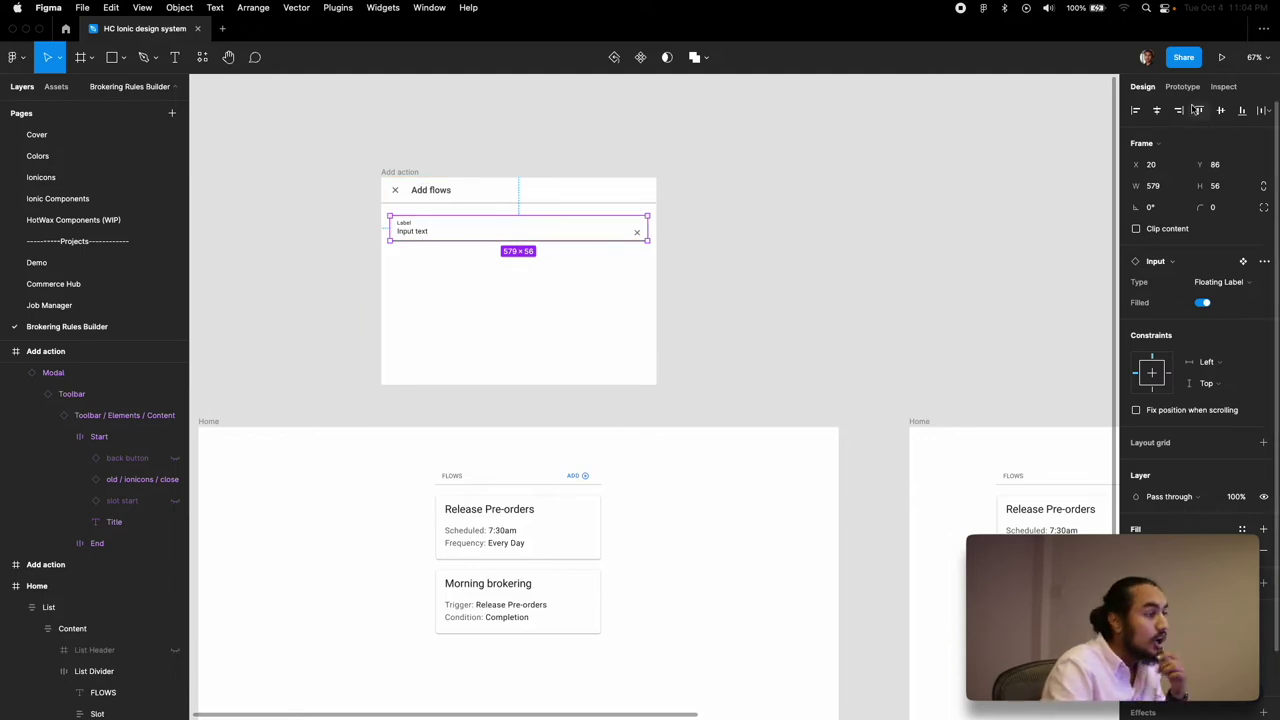
Step: Switch the Input in the Add flows modal to the Default Label type and set its label to "Name"
left_click(1220, 284)
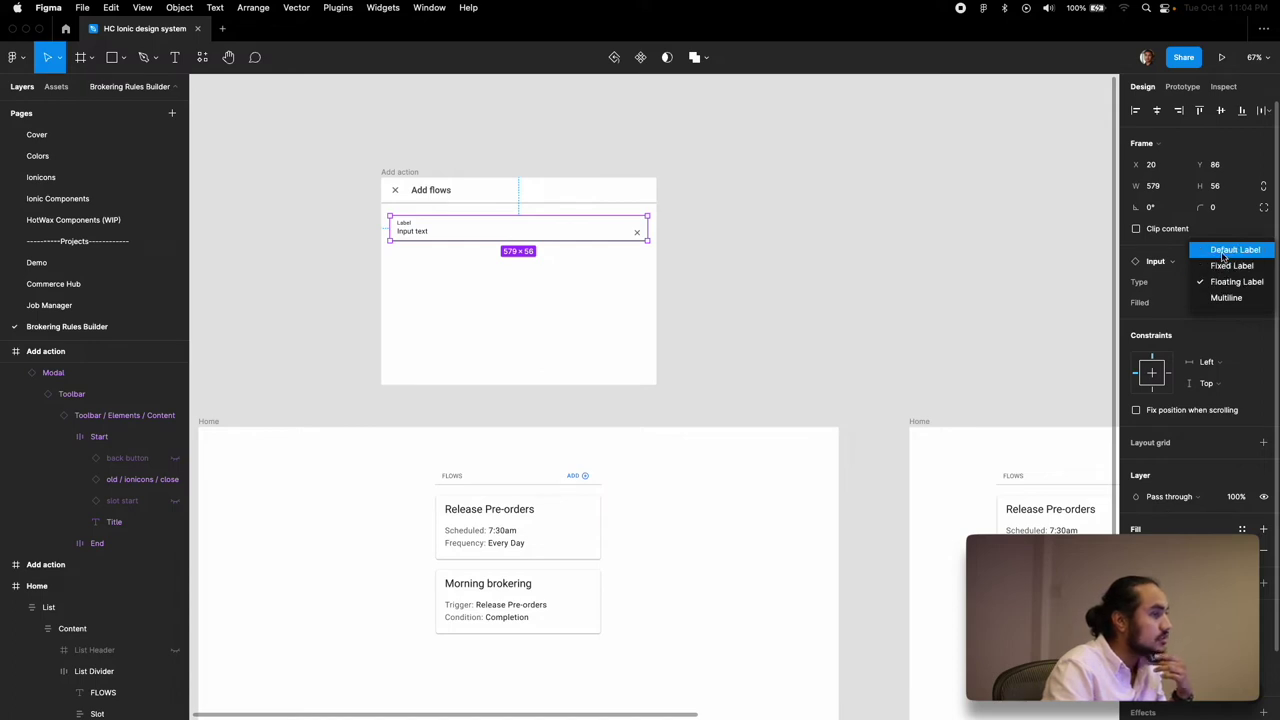
left_click(1234, 249)
double_click(408, 231)
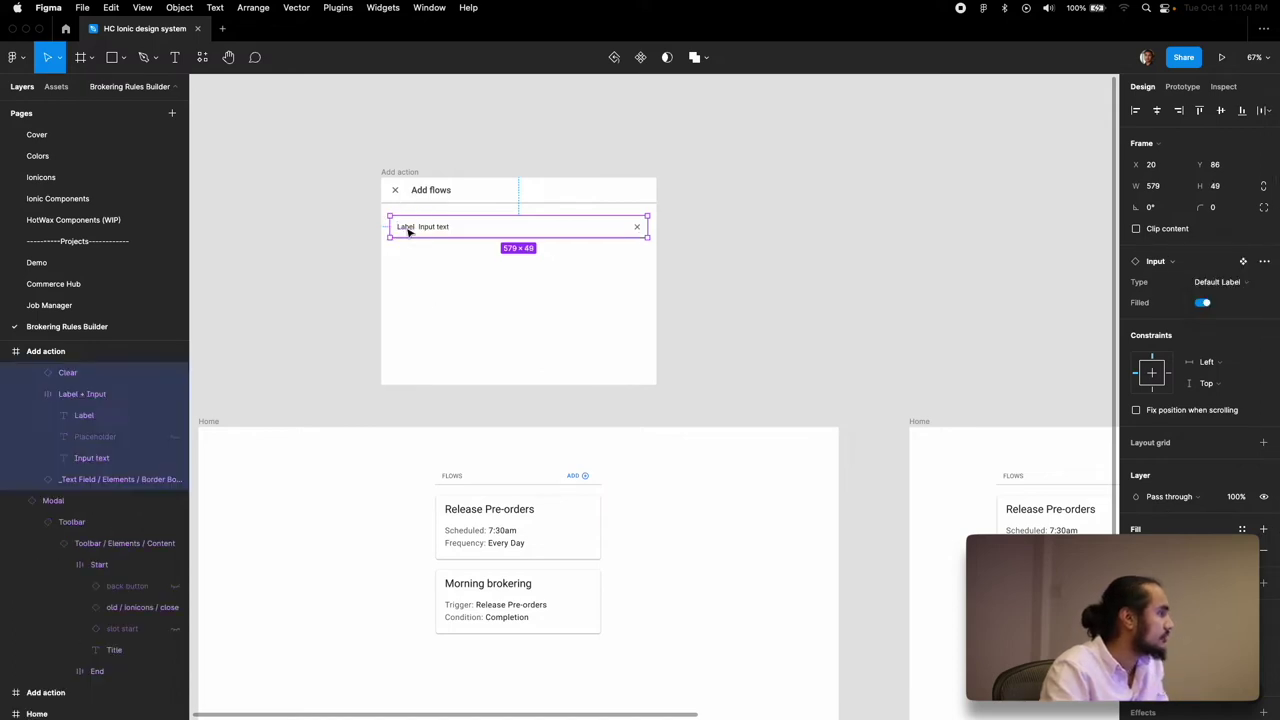
double_click(406, 229)
type("Na")
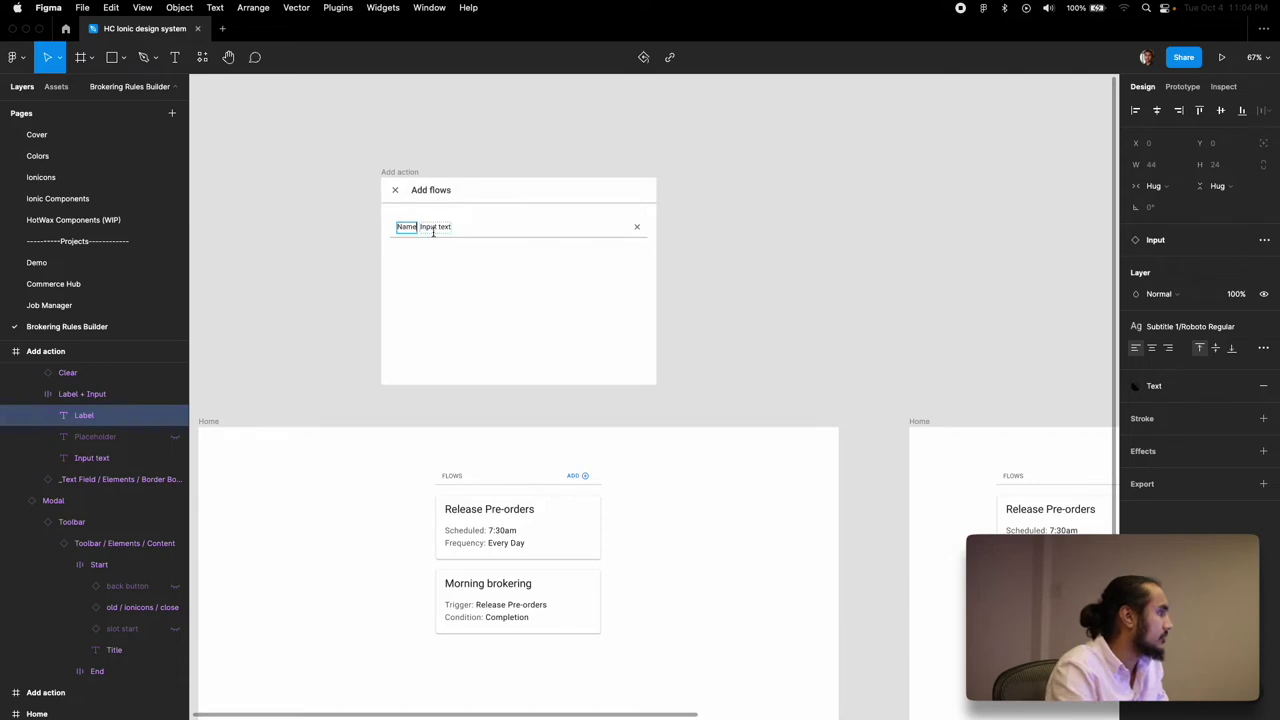
type("me")
left_click(460, 248)
Step: Turn off the Name input's Filled property and set its placeholder to "Brokering rule name"
left_click(477, 238)
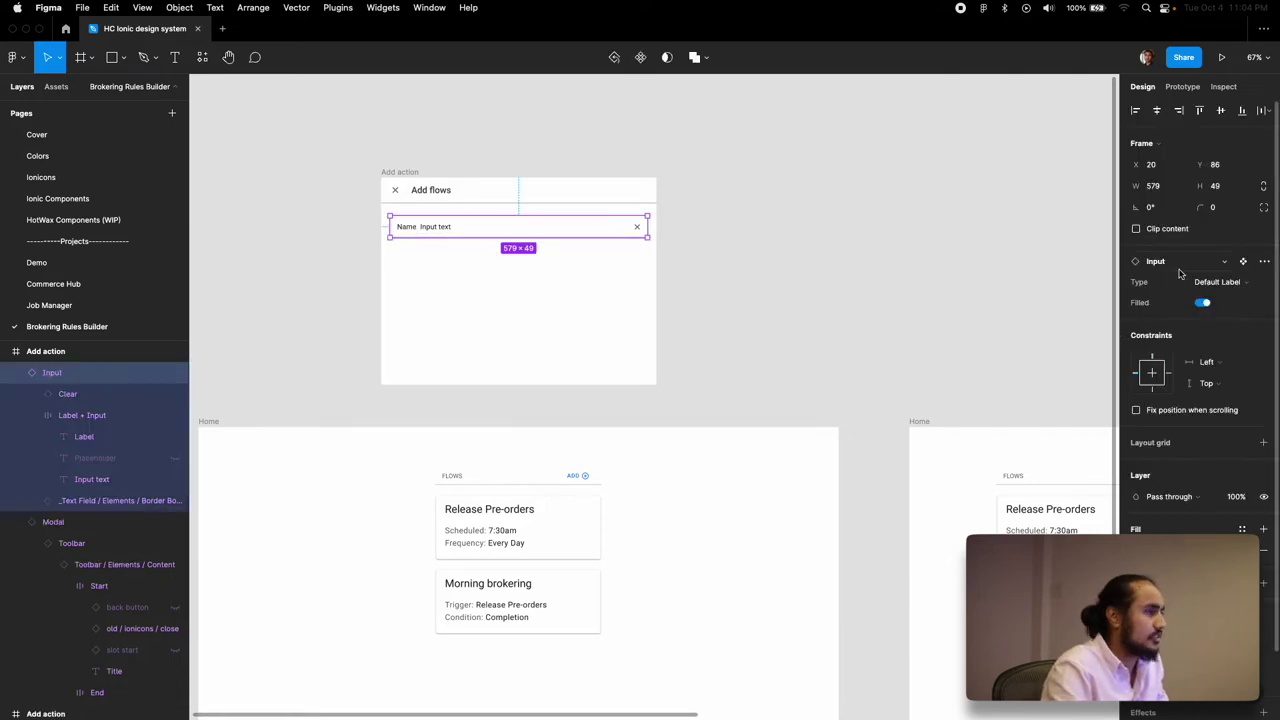
left_click(1204, 303)
double_click(432, 228)
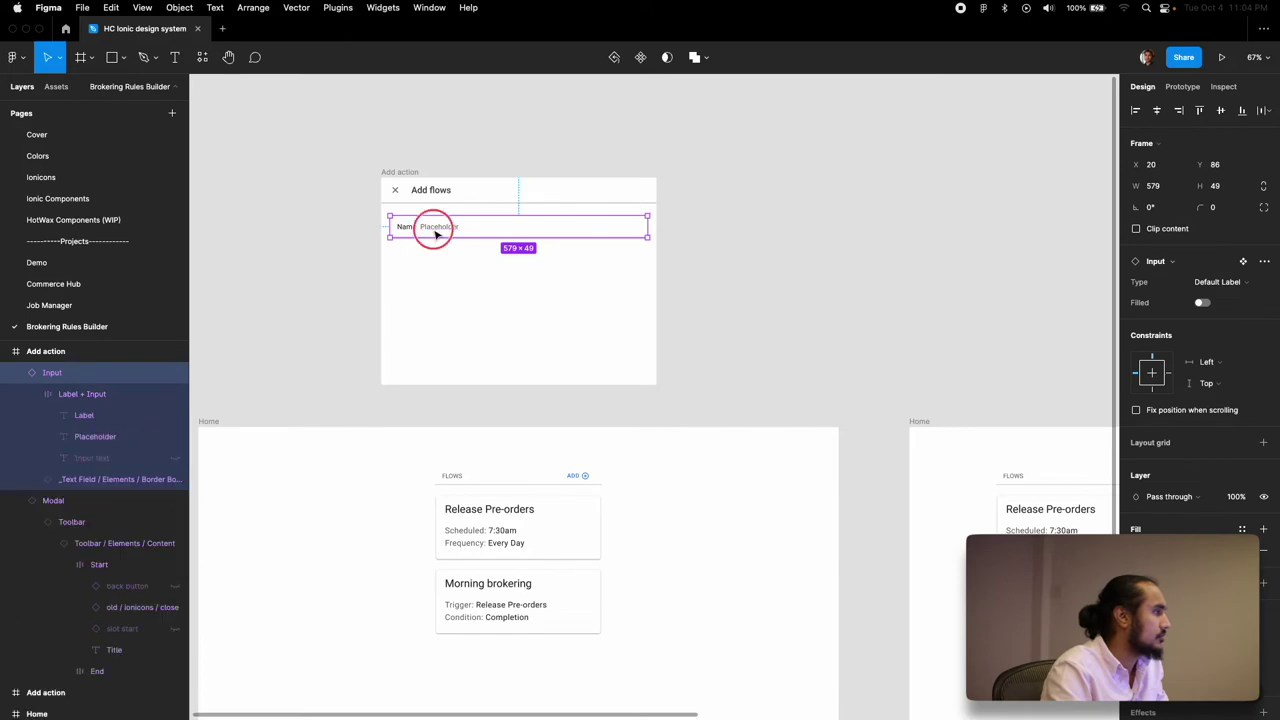
double_click(434, 228)
type("Brokering rule name")
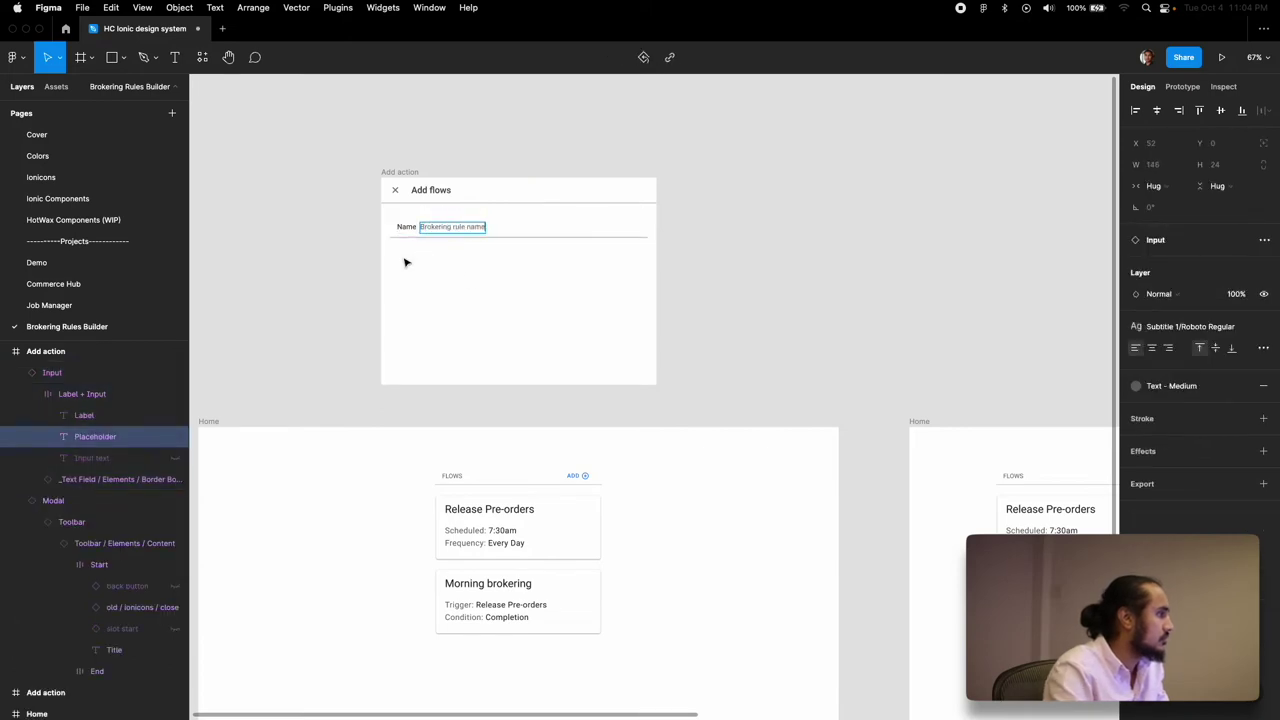
key("Escape")
Step: Duplicate the Name input directly below at Y 151 and label the copy "Schedule"
left_click_drag(524, 235, 533, 255)
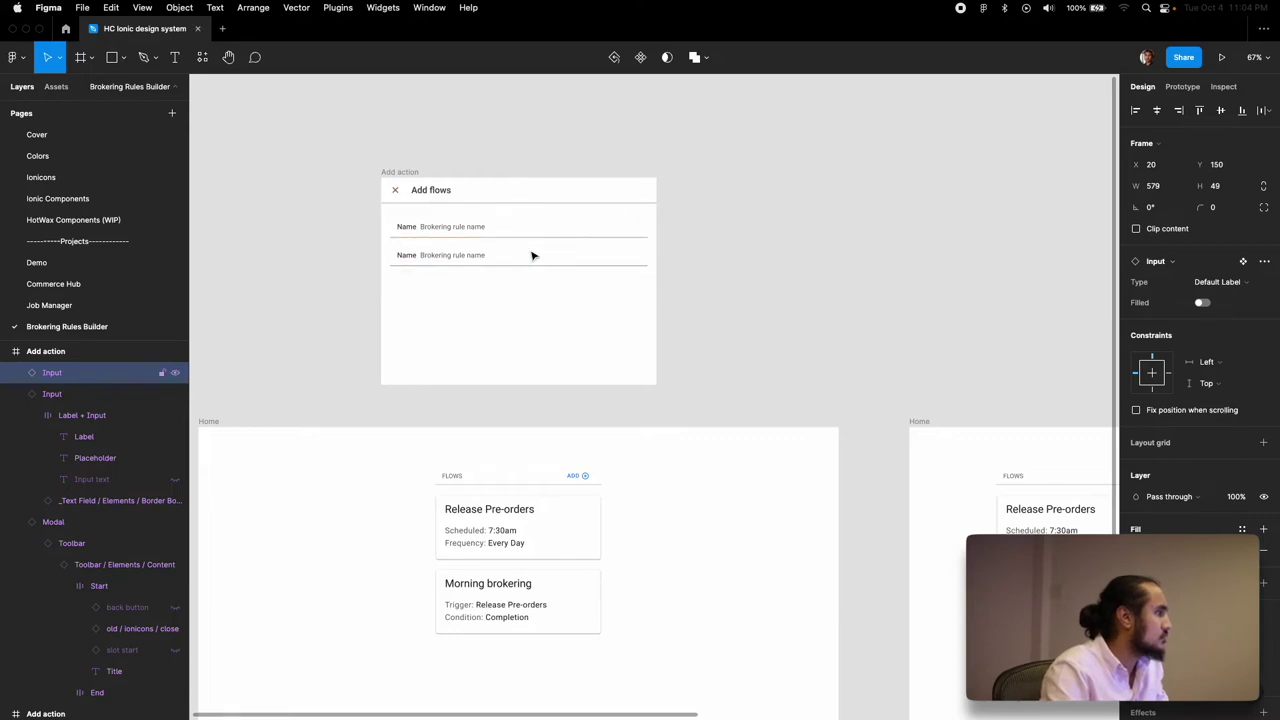
mouse_move(533, 255)
left_mouse_down()
mouse_move(549, 217)
mouse_move(534, 256)
left_mouse_up()
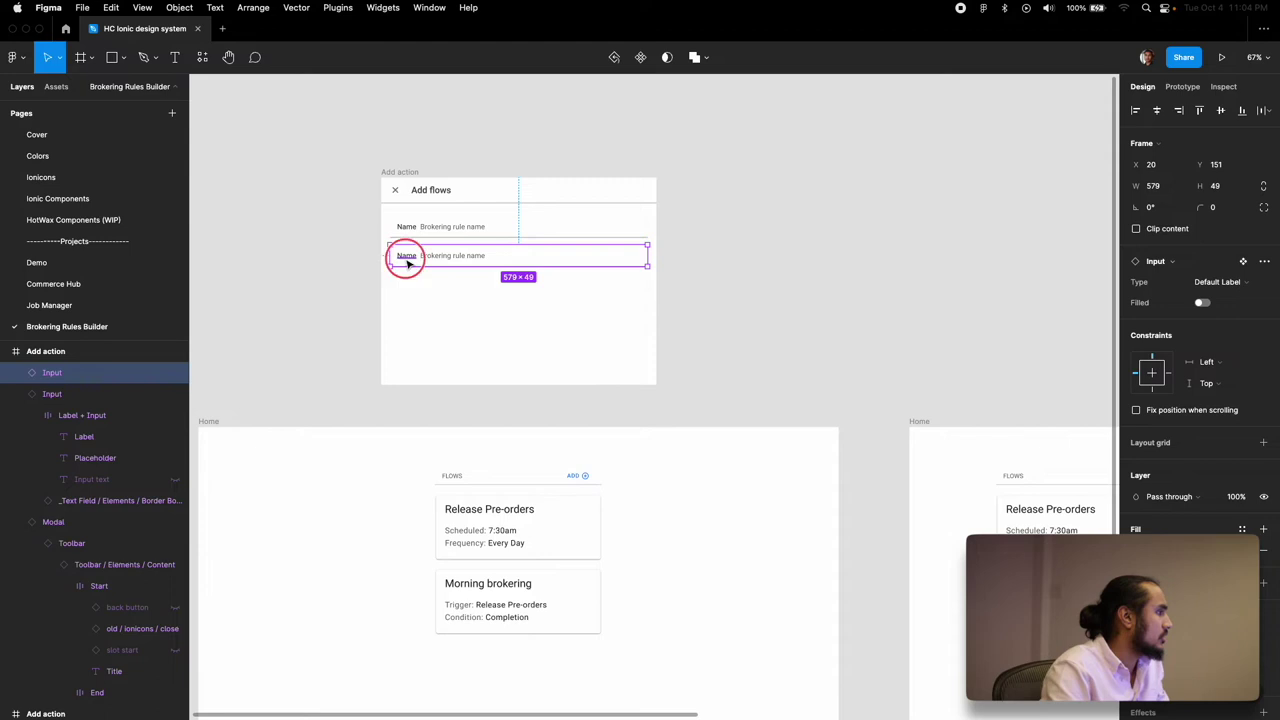
double_click(405, 257)
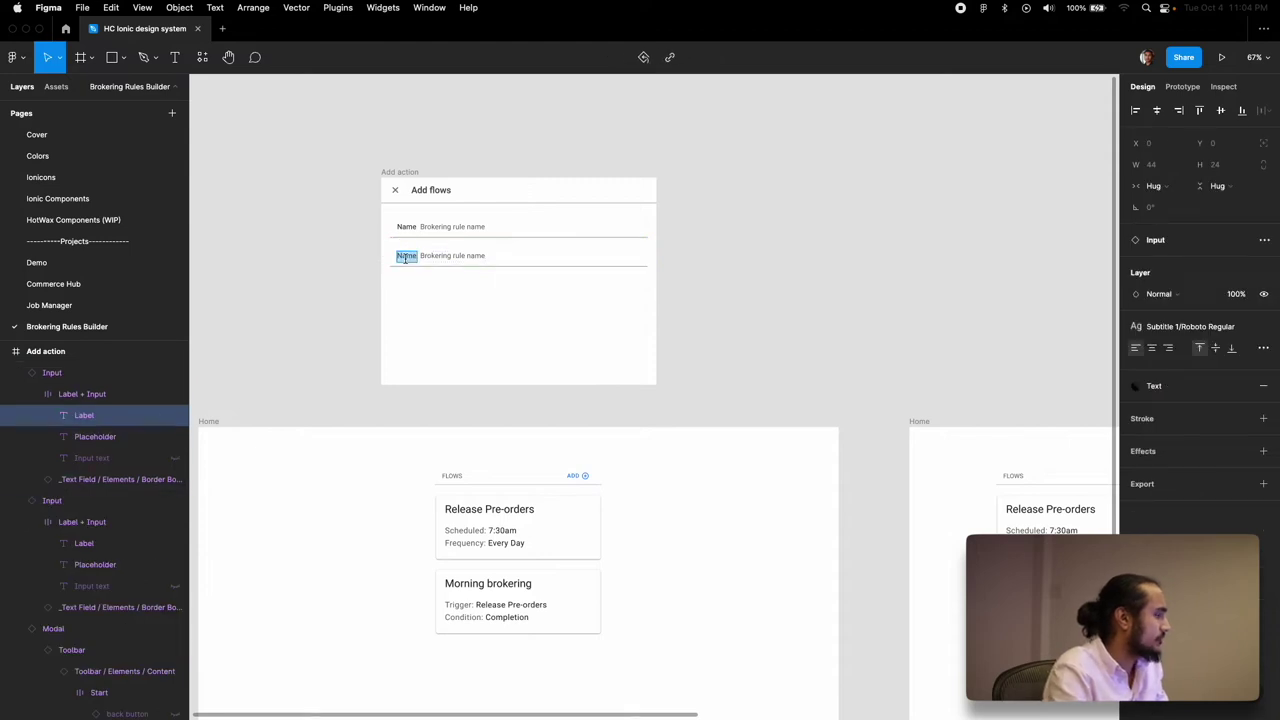
type("Schedule")
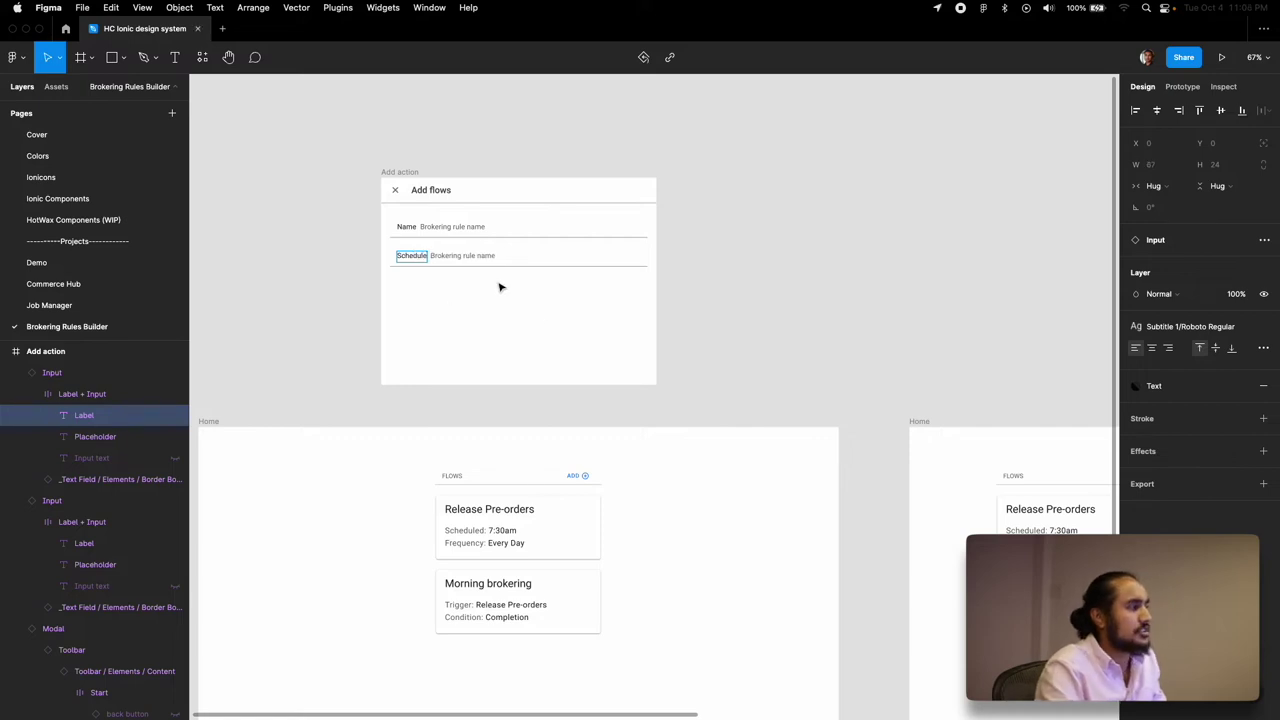
Step: Set the Schedule input's placeholder to "Run time" and duplicate the input below at Y 216
double_click(469, 261)
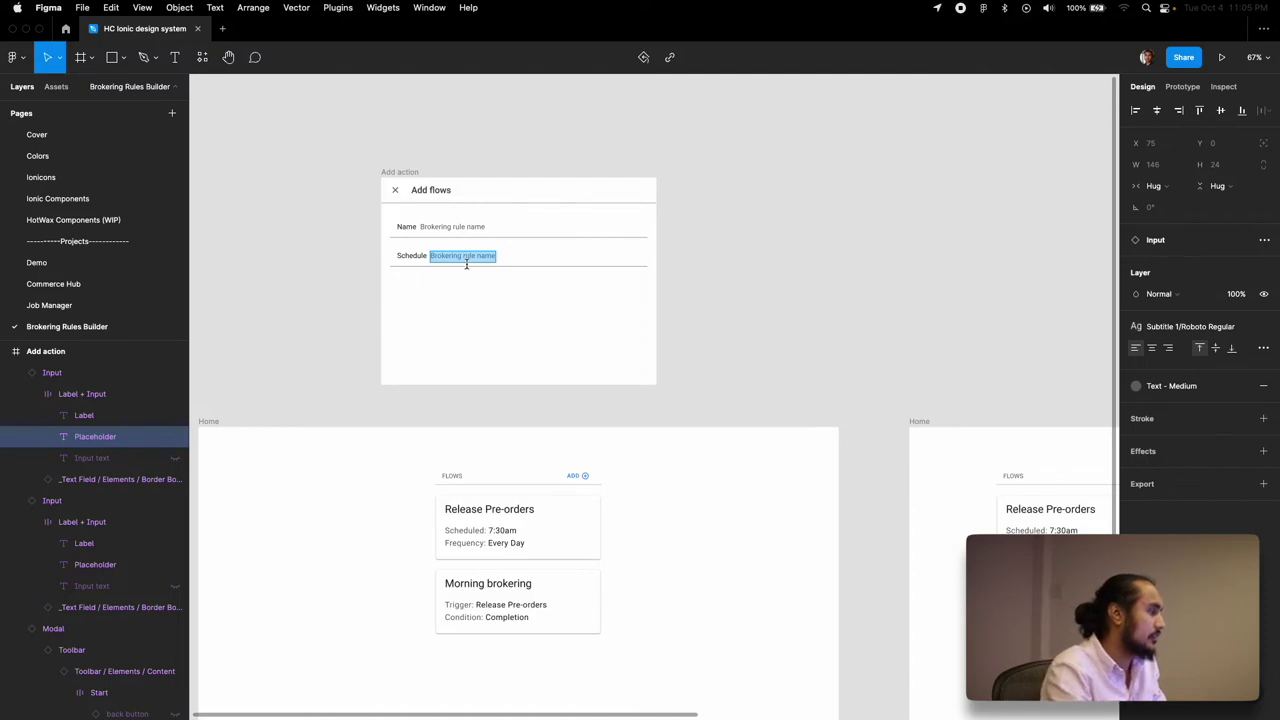
type("W")
key("BackSpace")
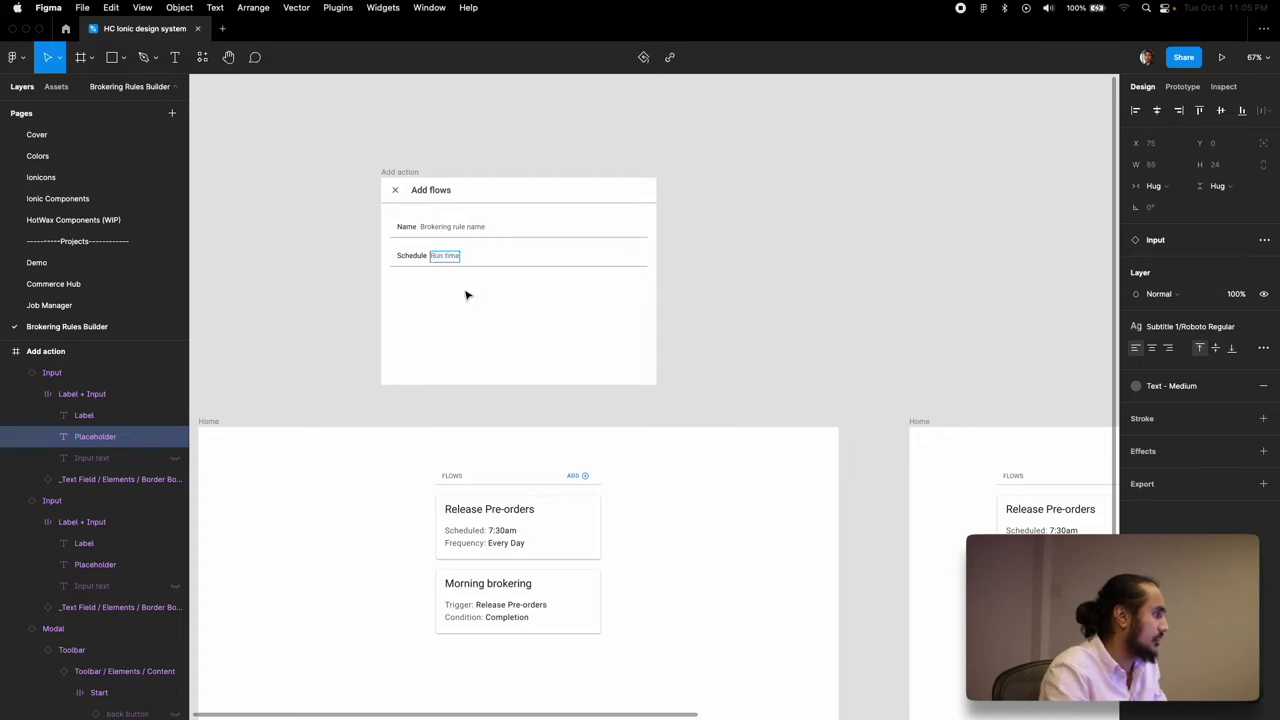
key("Escape")
left_click_drag(466, 257, 467, 291)
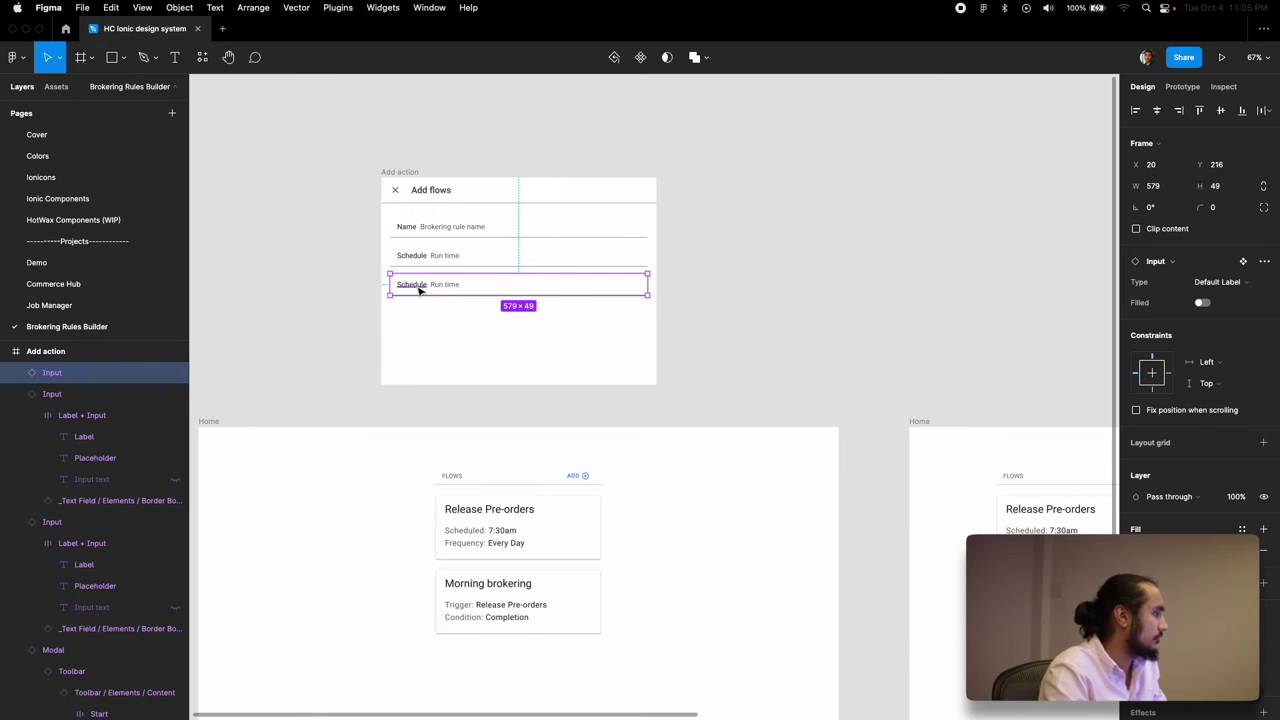
double_click(418, 287)
double_click(411, 257)
type("Schedu")
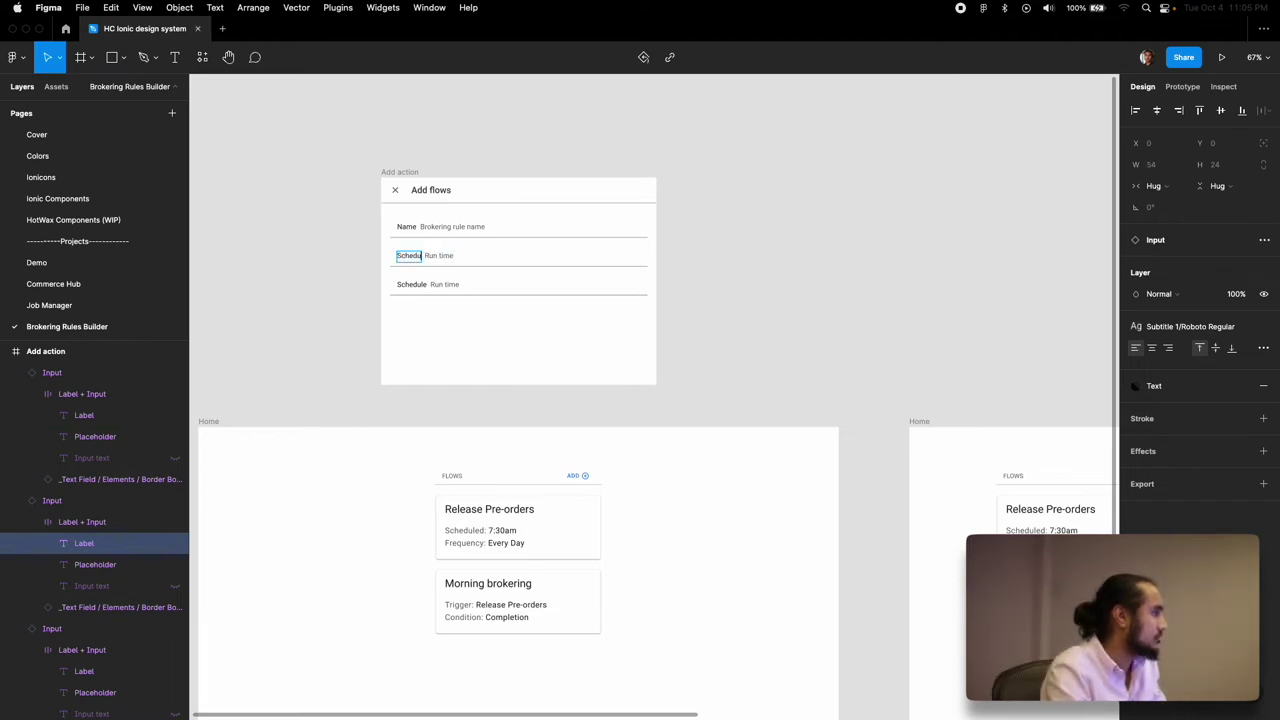
key("BackSpace")
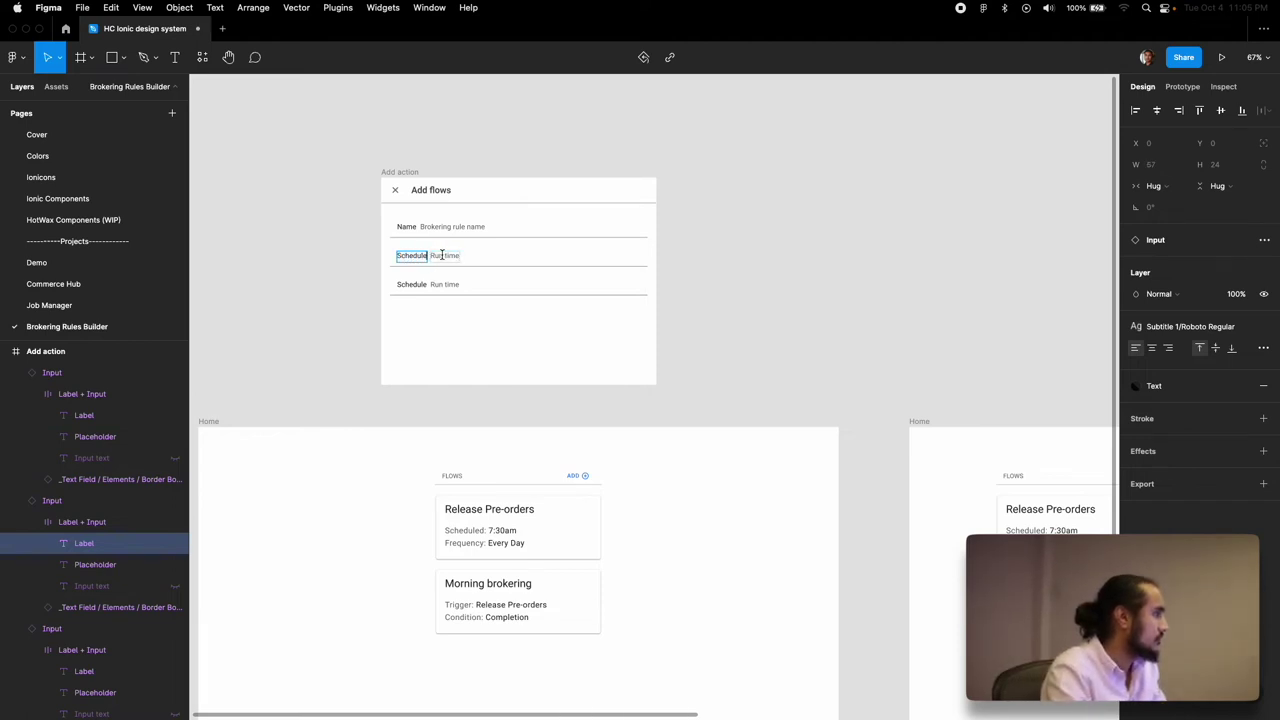
double_click(442, 255)
Step: Swap the second input in the Add flows modal for the Select / Resting component
left_click(474, 271)
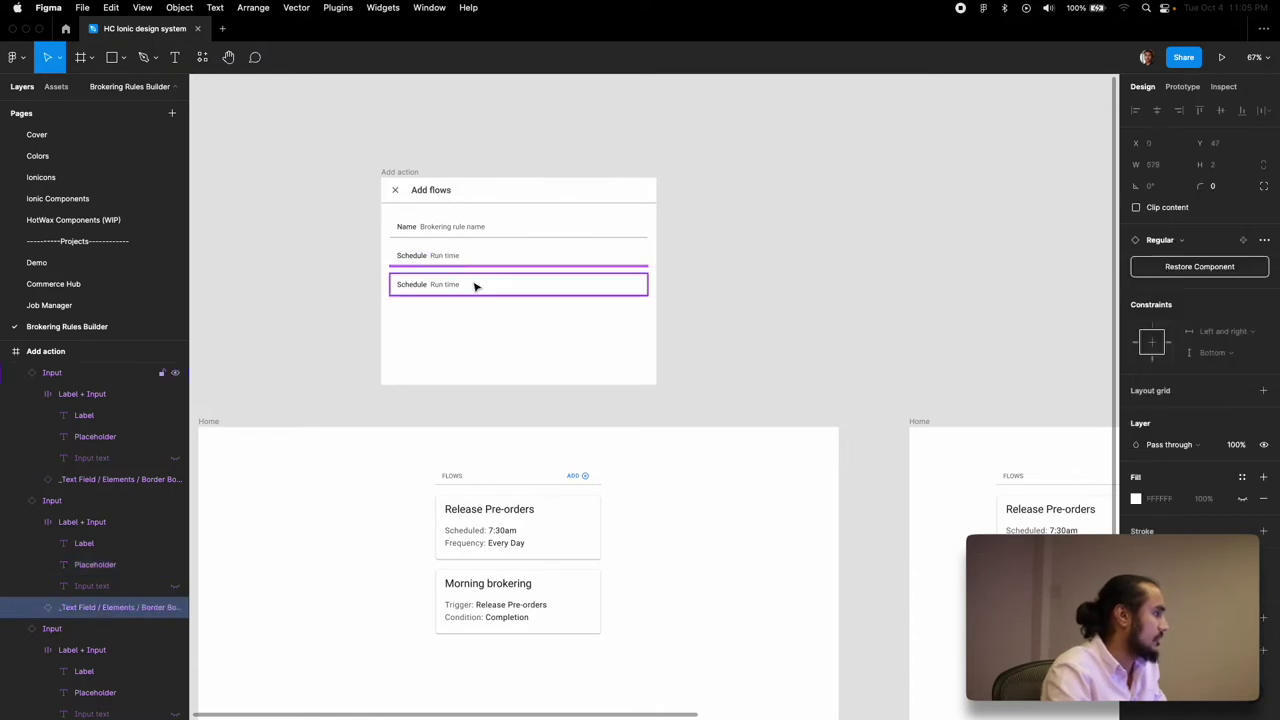
key("Escape")
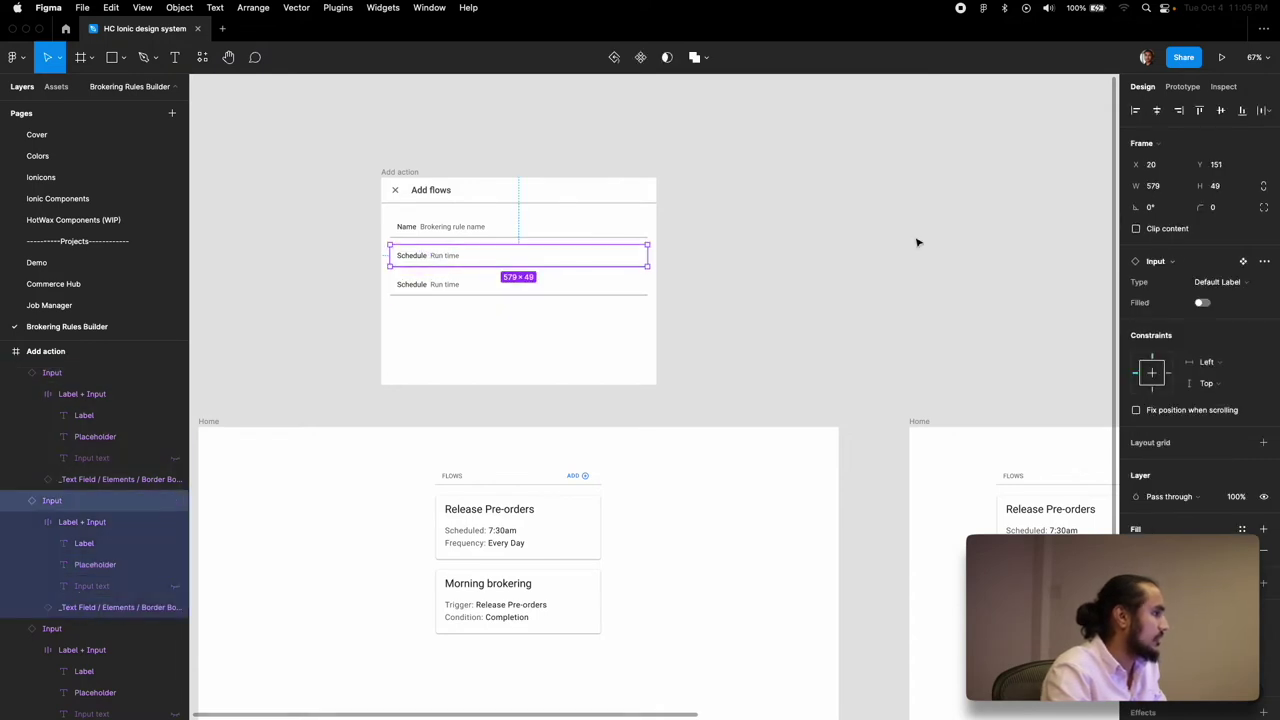
left_click(1183, 263)
type("ion")
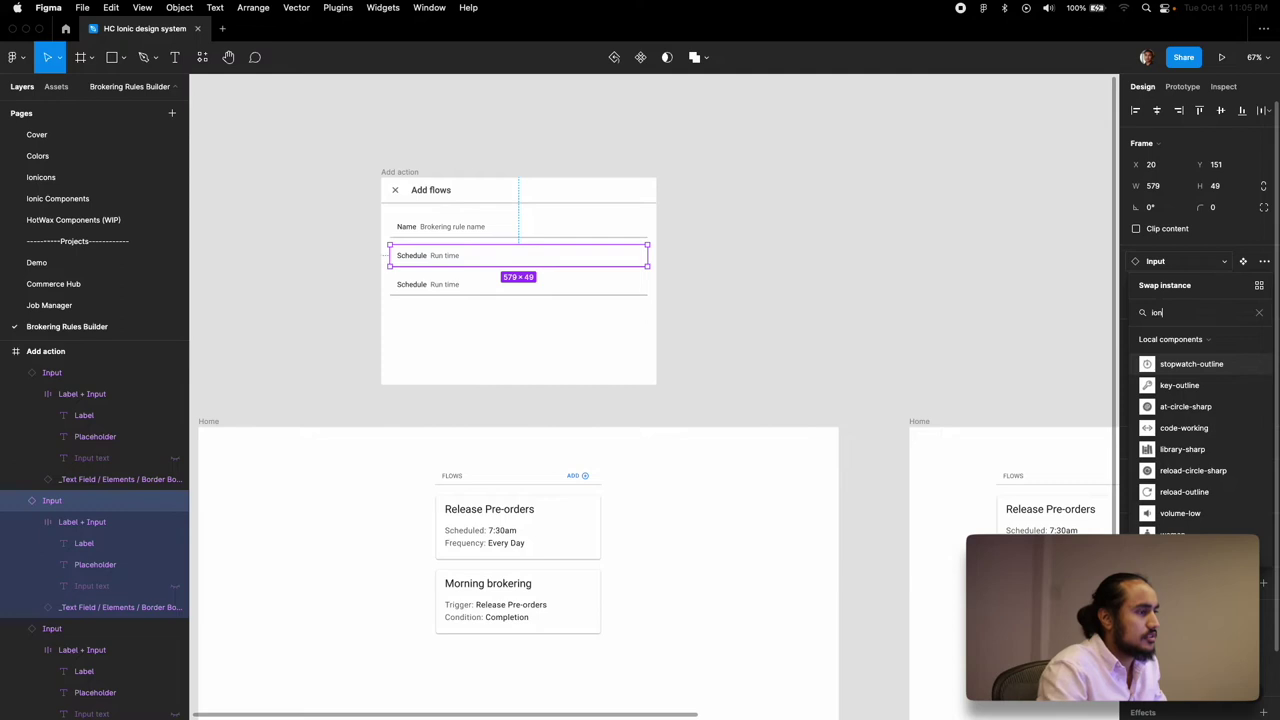
key("BackSpace")
key("BackSpace")
key("BackSpace")
type("select")
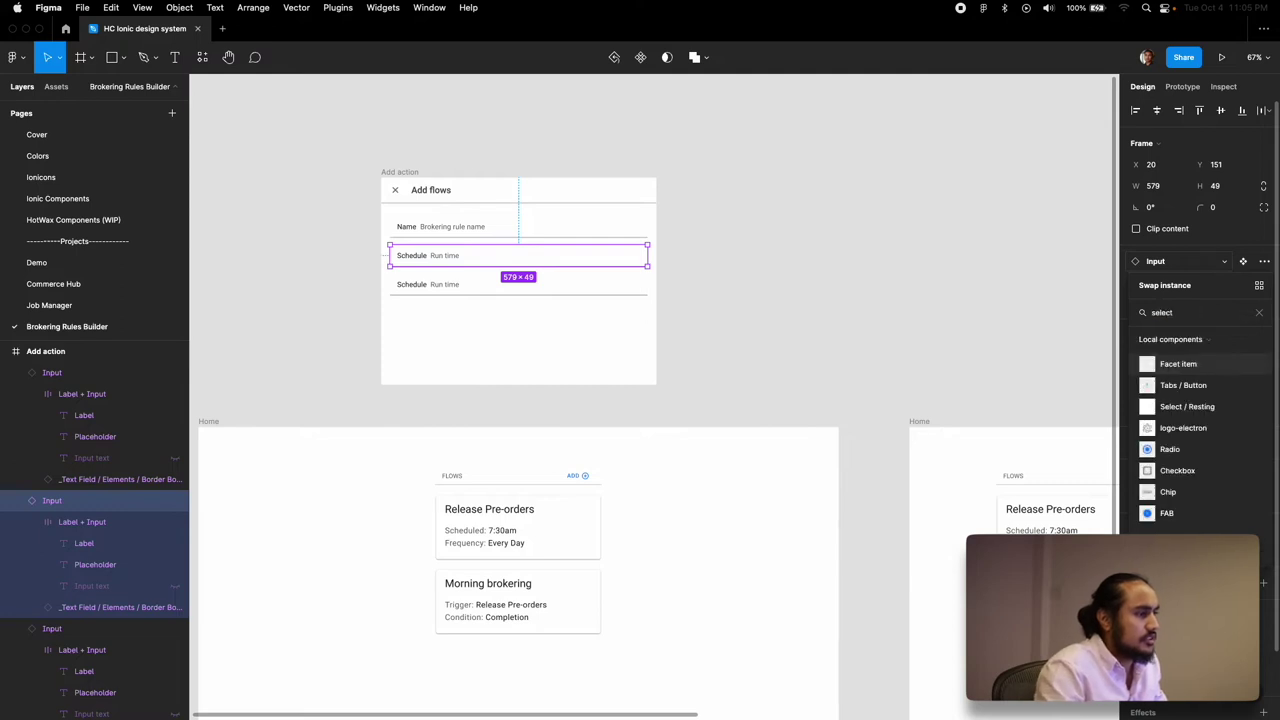
left_click(1187, 406)
Step: Widen the Select row to 579 with its nested Item set to fill the container
left_click_drag(563, 261, 650, 260)
key("ctrl+z")
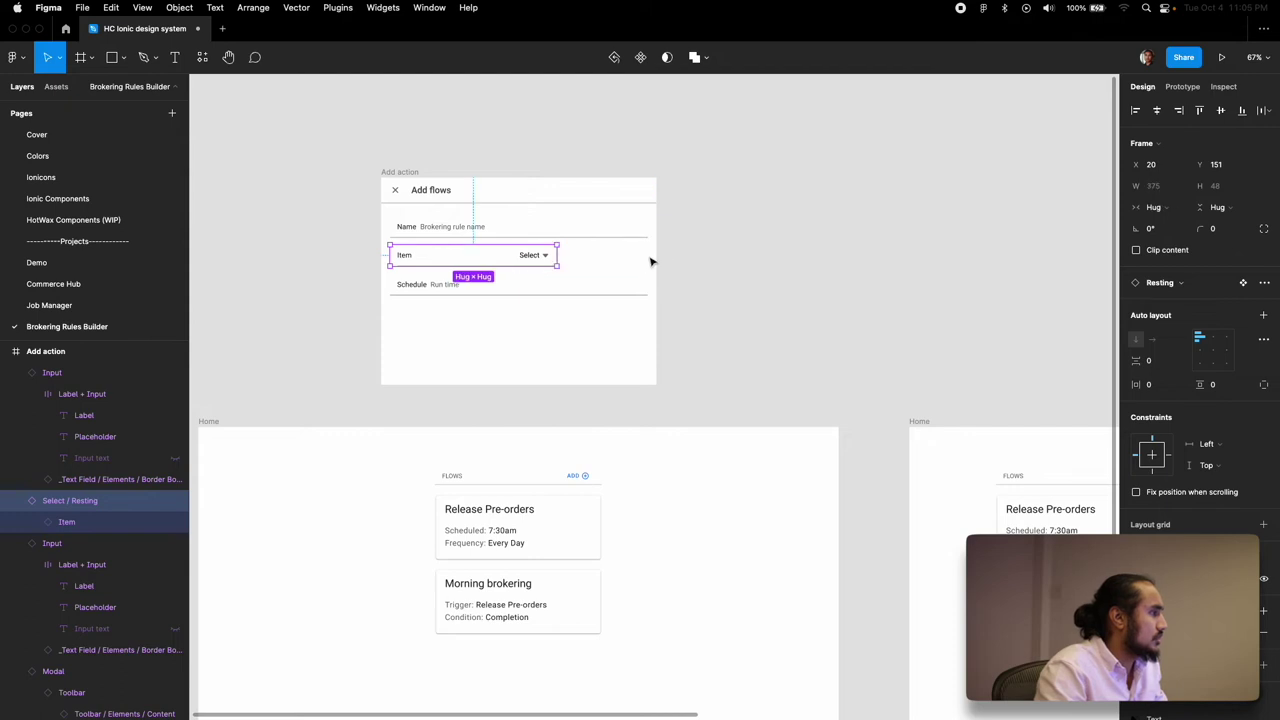
key("Return")
left_click(1178, 189)
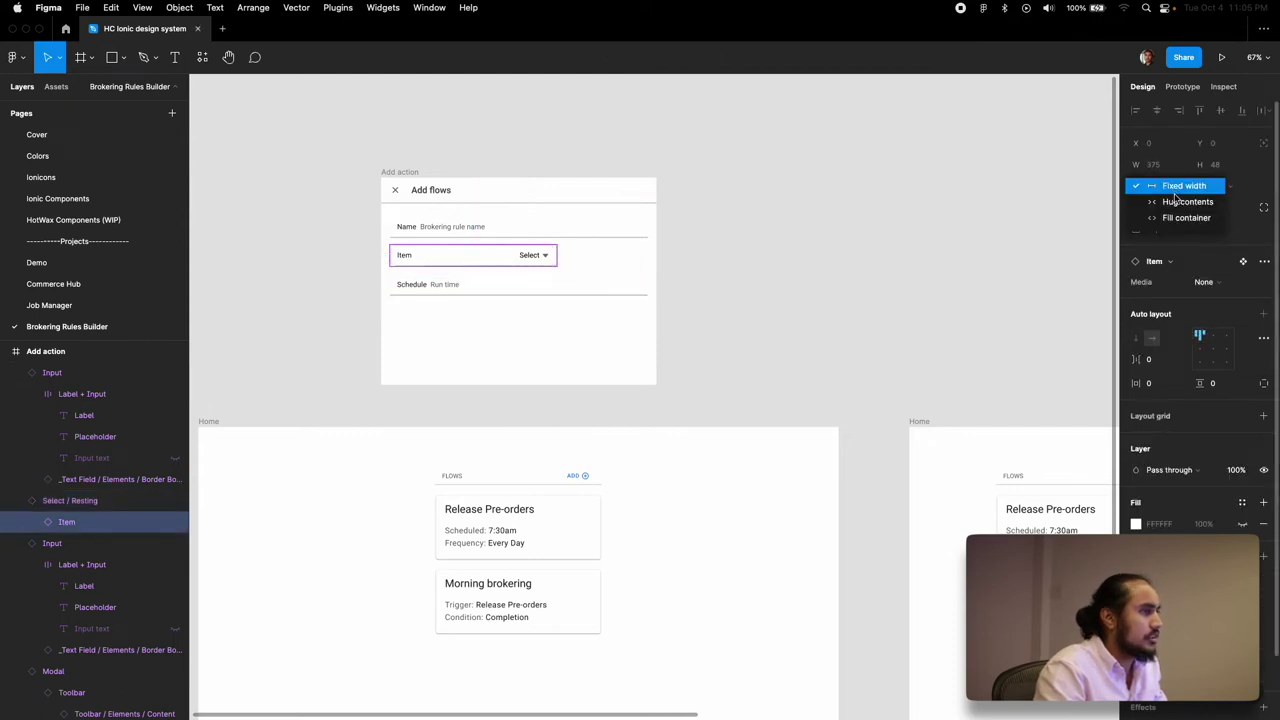
left_click(1180, 218)
left_click(688, 352)
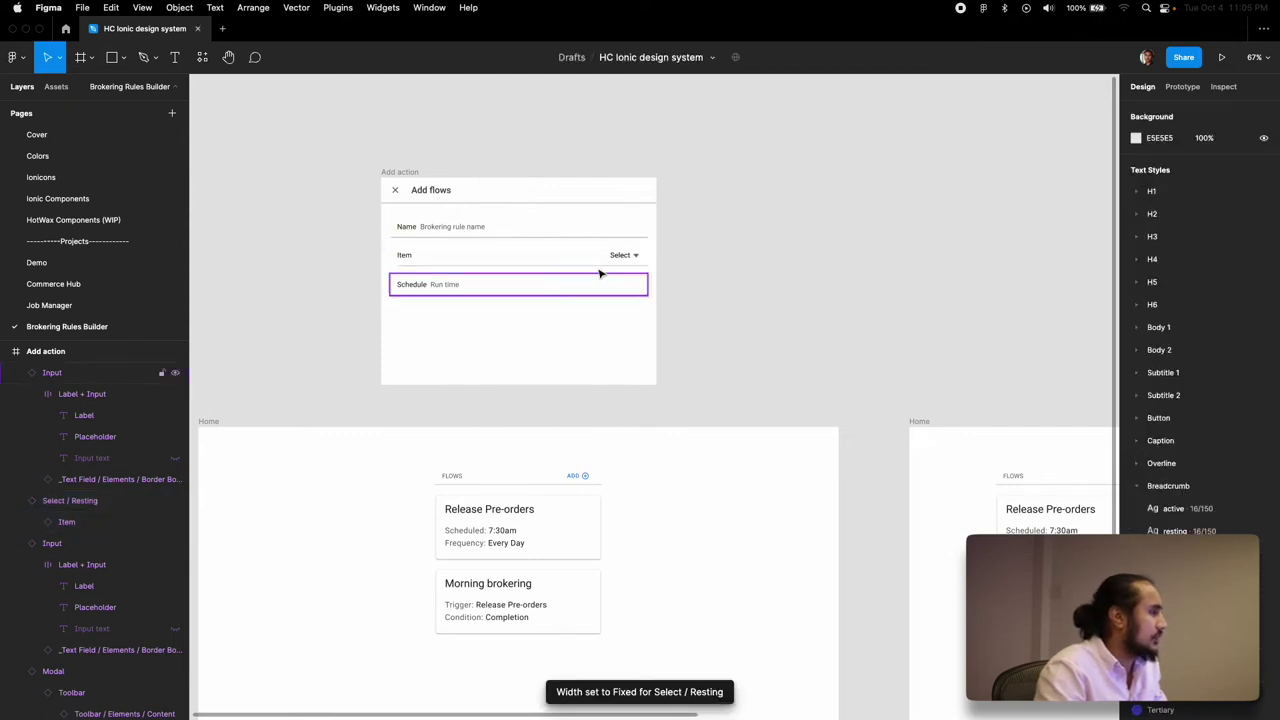
Step: Change the Select row's label to "Schedule" and its selected value to "Everyday"
left_click(607, 263)
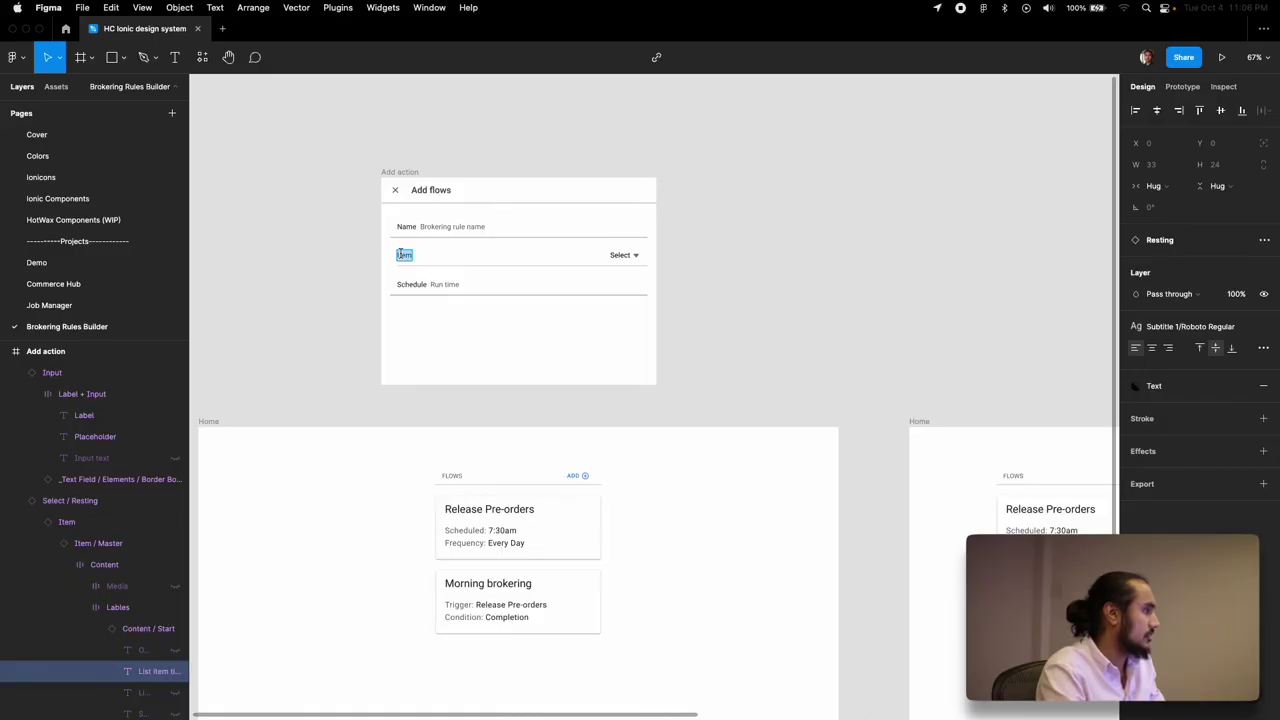
type("Schedule")
double_click(621, 256)
type("Everyday")
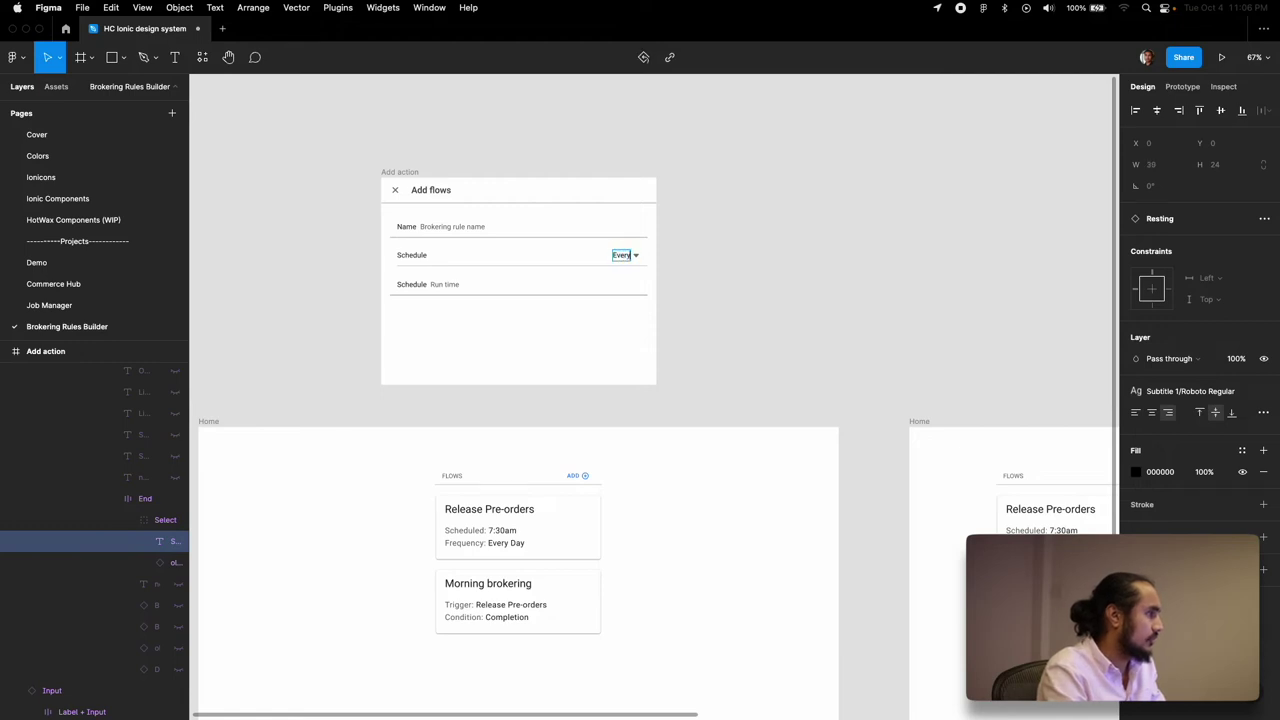
Step: Set the third input's label to "Run time" and its placeholder to "Broker run time"
double_click(409, 284)
type("TRun time")
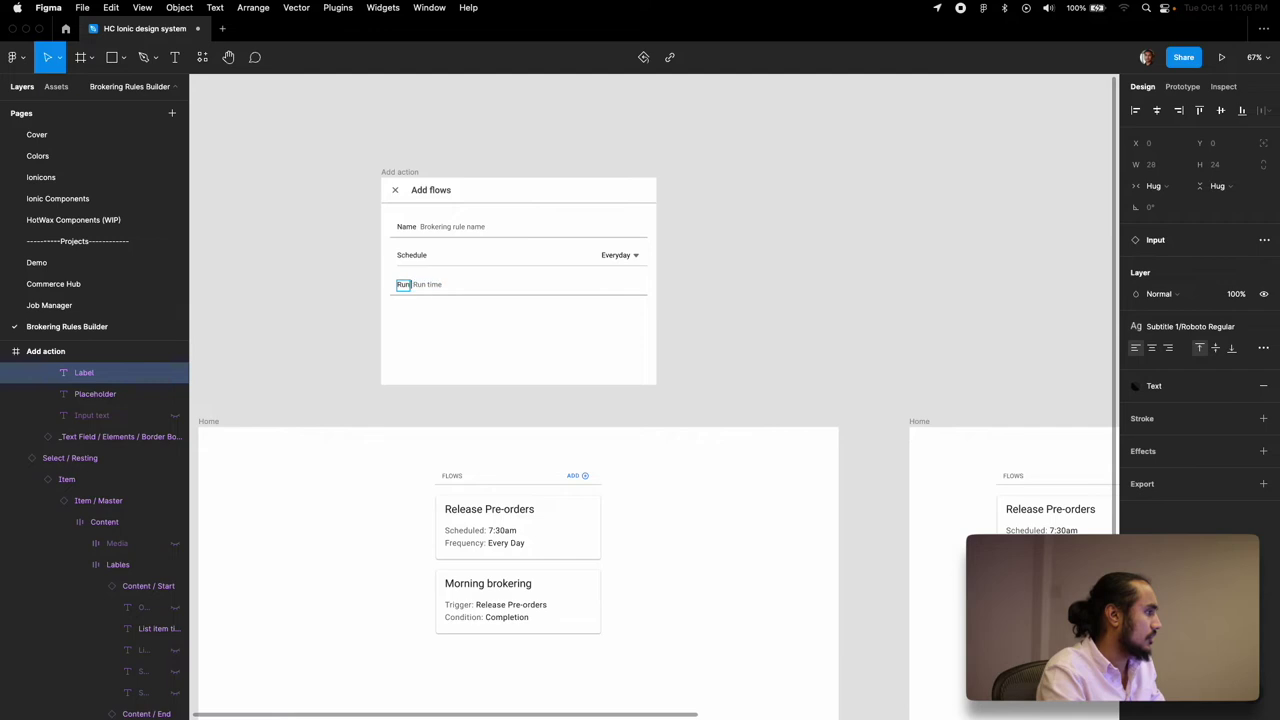
double_click(436, 284)
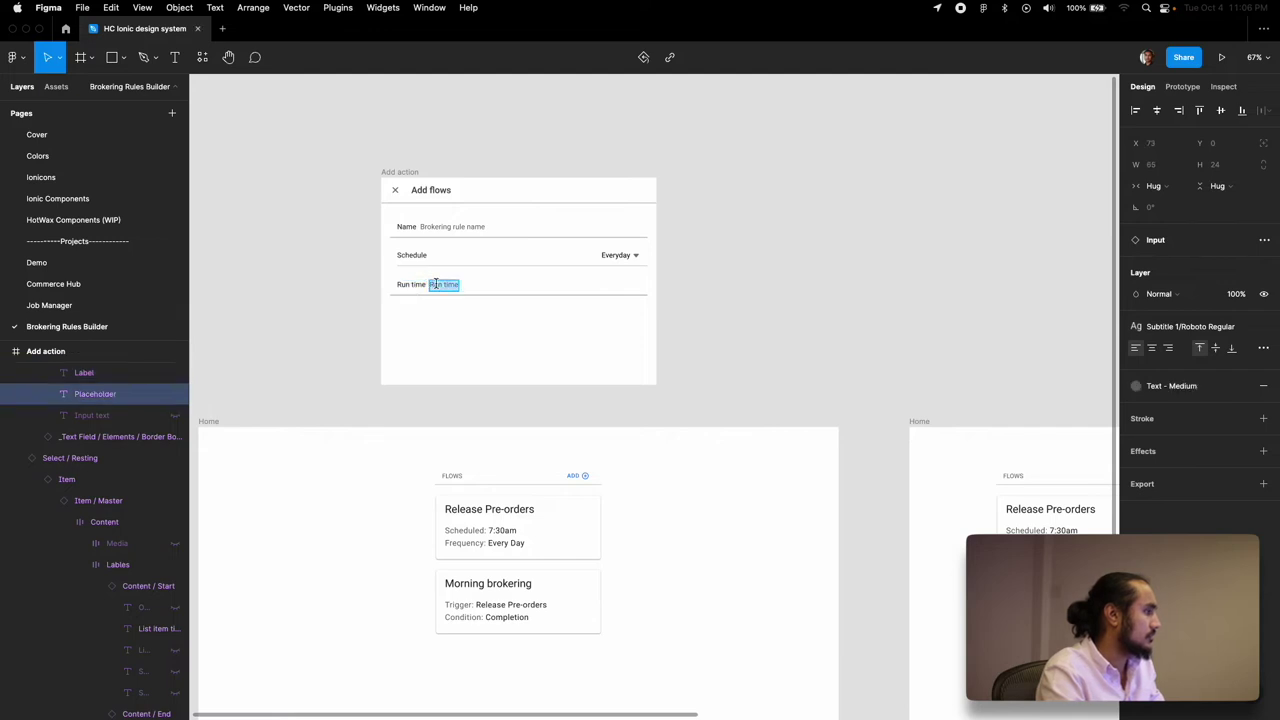
type("8")
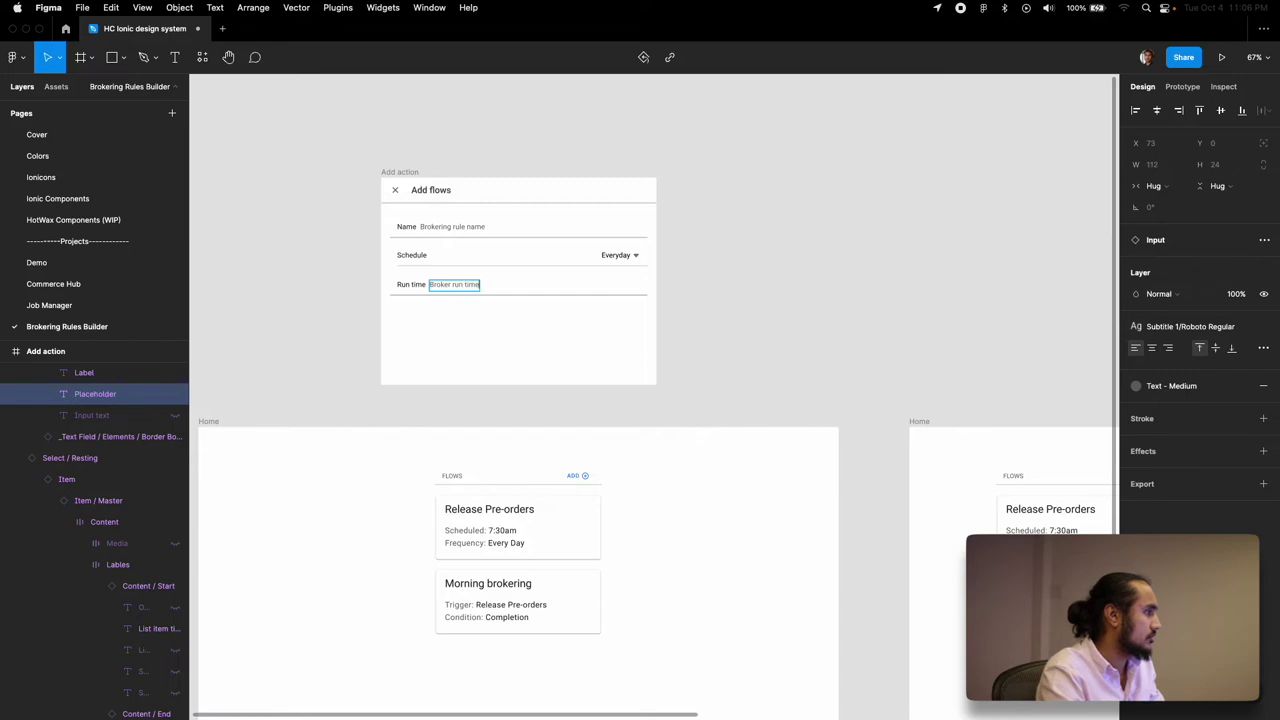
left_click(483, 317)
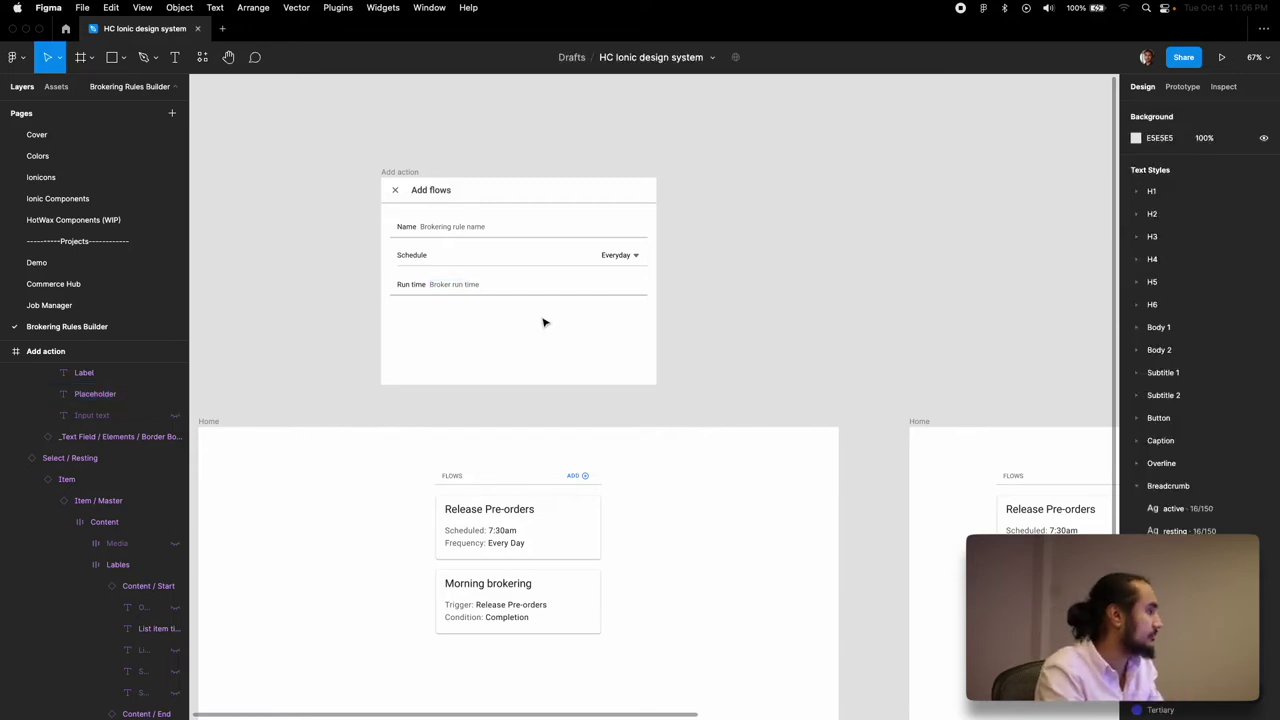
Step: Apply the "Lines: Full" effect style to the Schedule select row in the Add flows modal
left_click(442, 266)
left_click(462, 265)
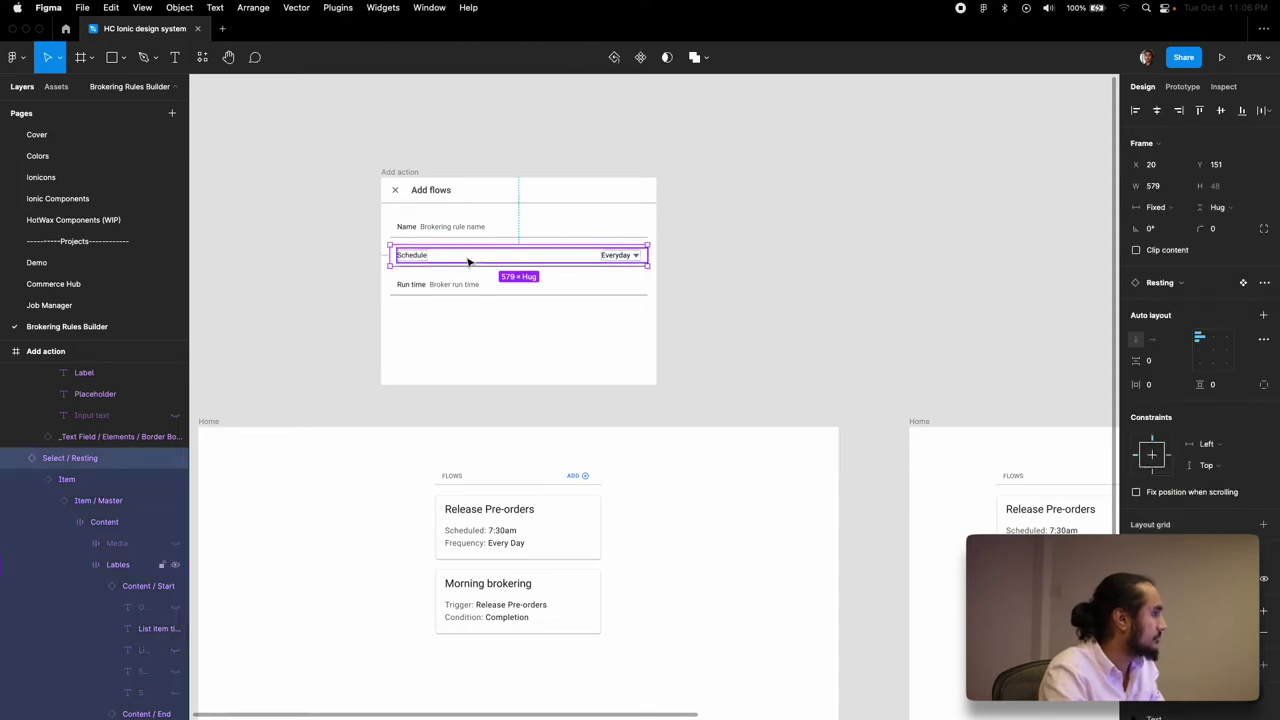
scroll(1264, 633, "down", 2)
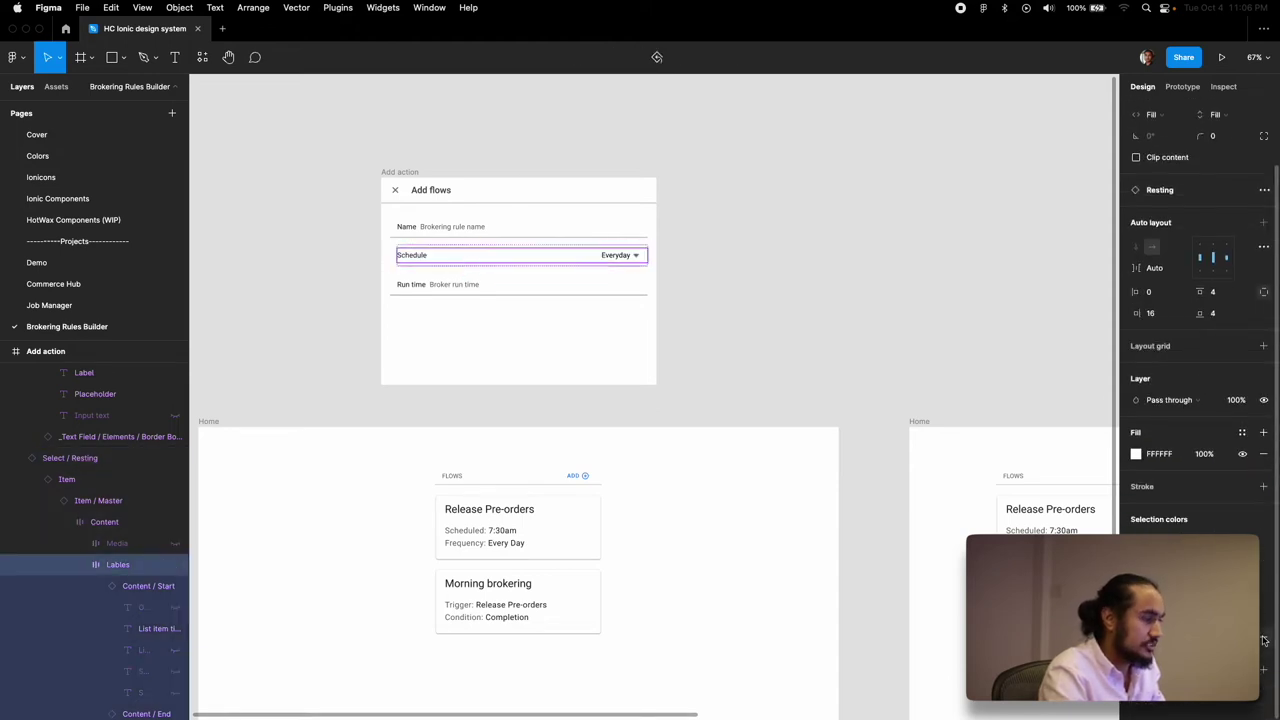
left_click(505, 272)
left_click(493, 262)
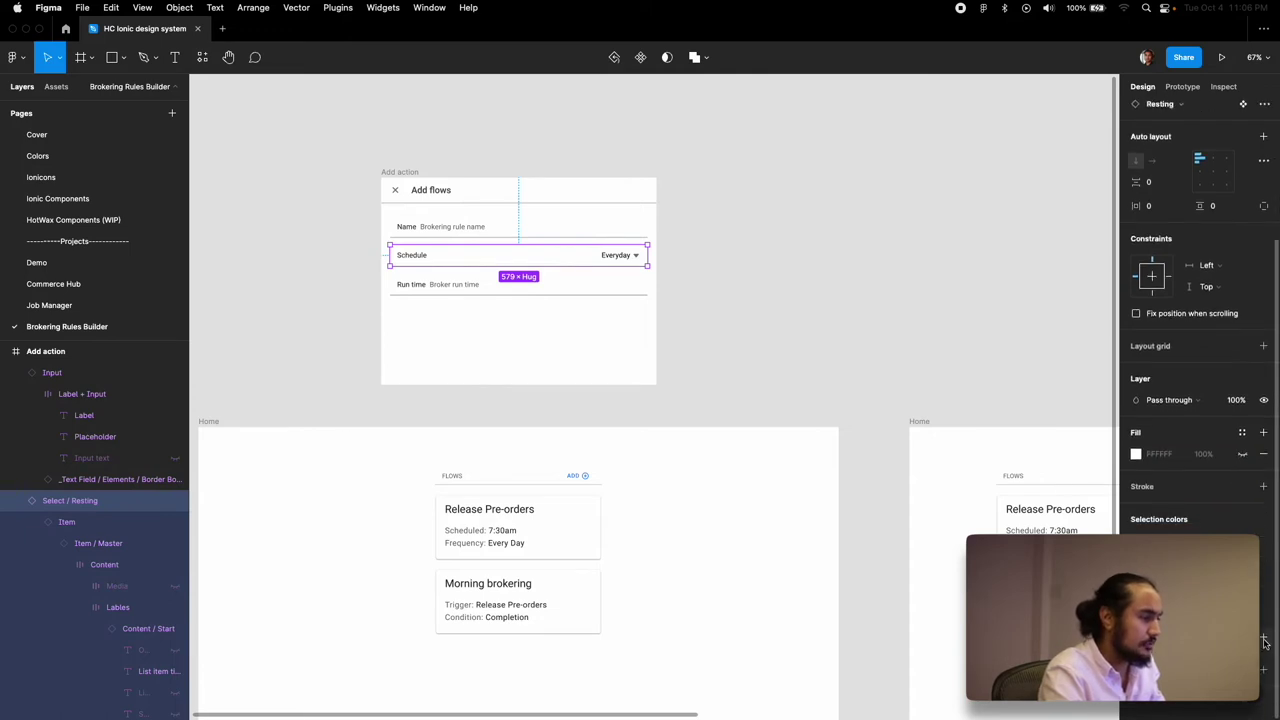
left_click(1264, 641)
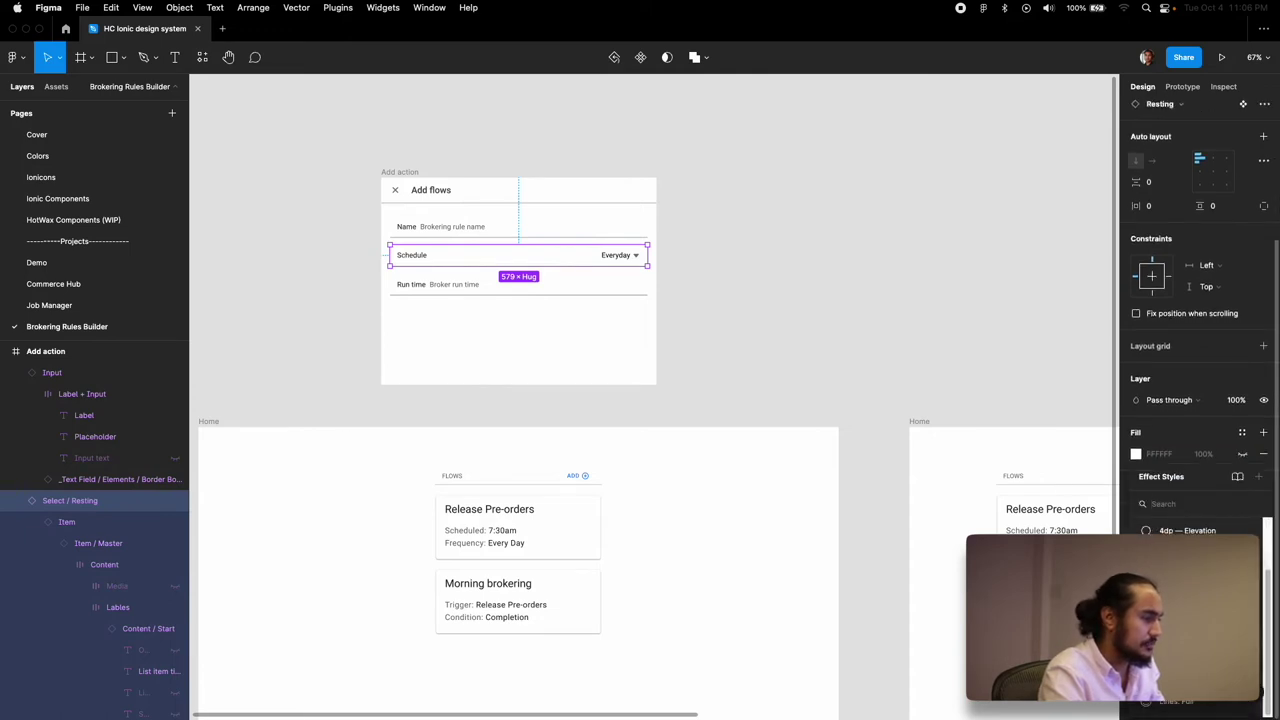
left_click(705, 295)
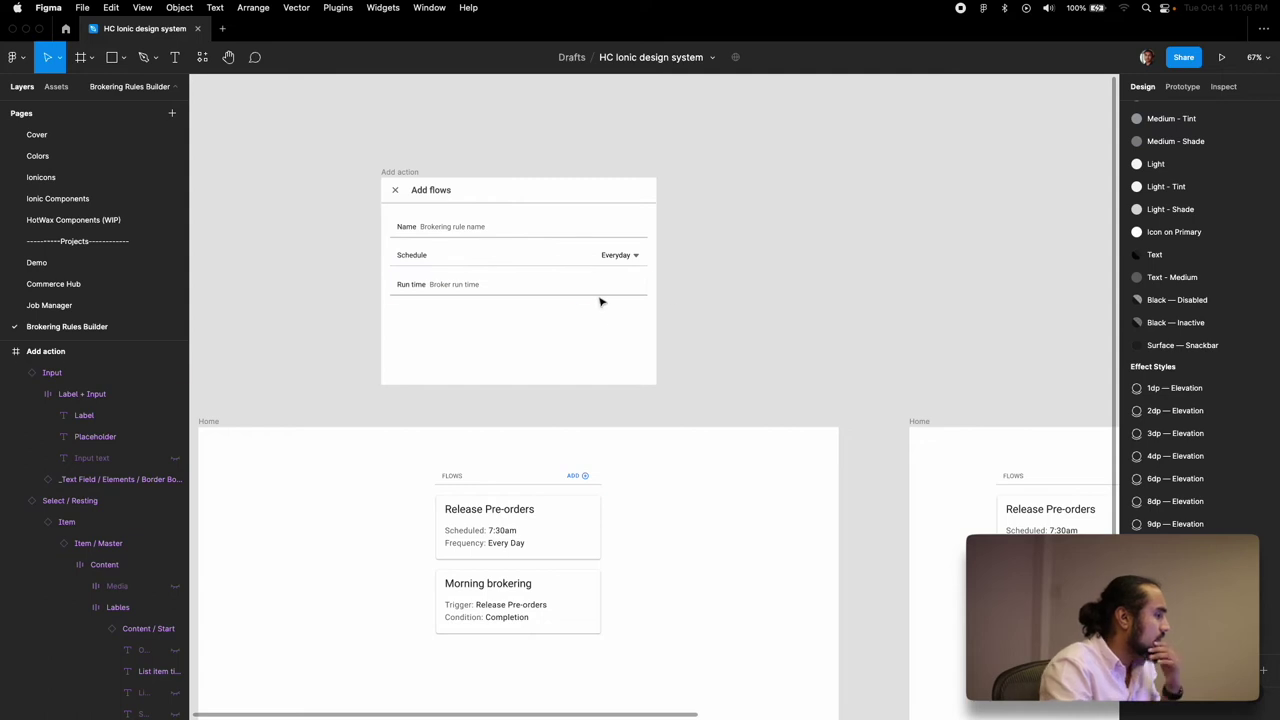
left_click(550, 262)
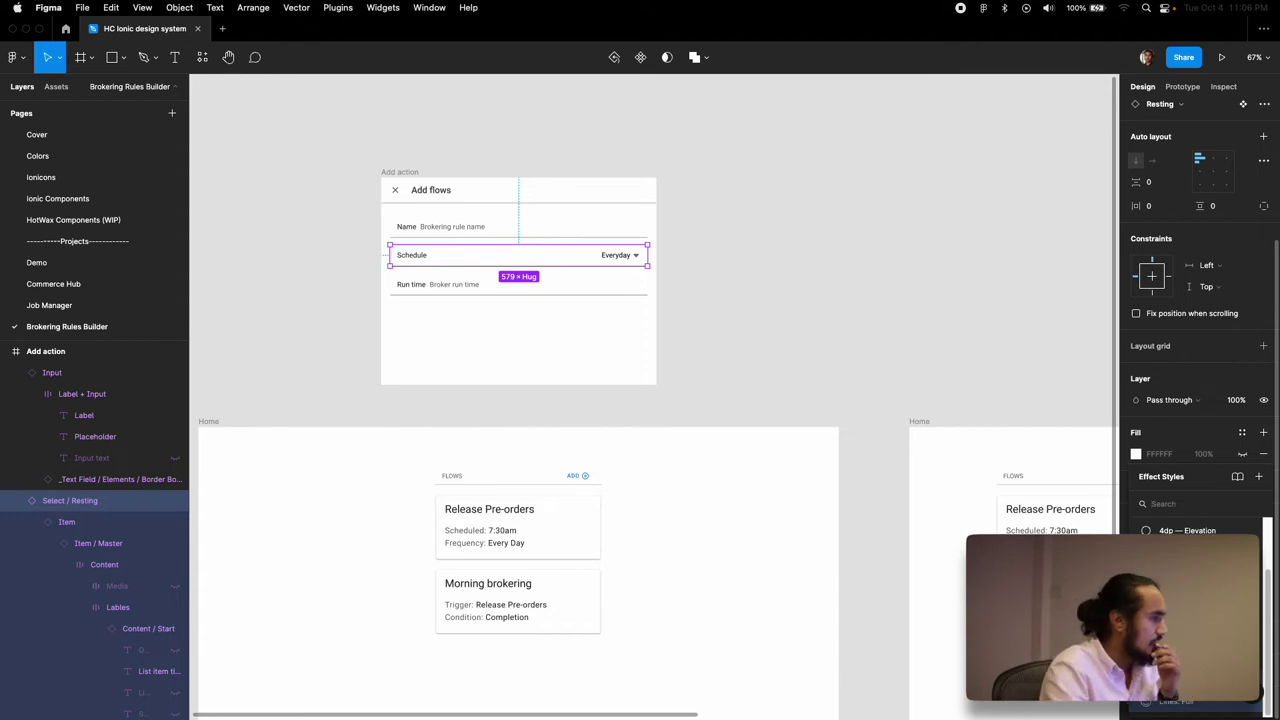
left_click(876, 320)
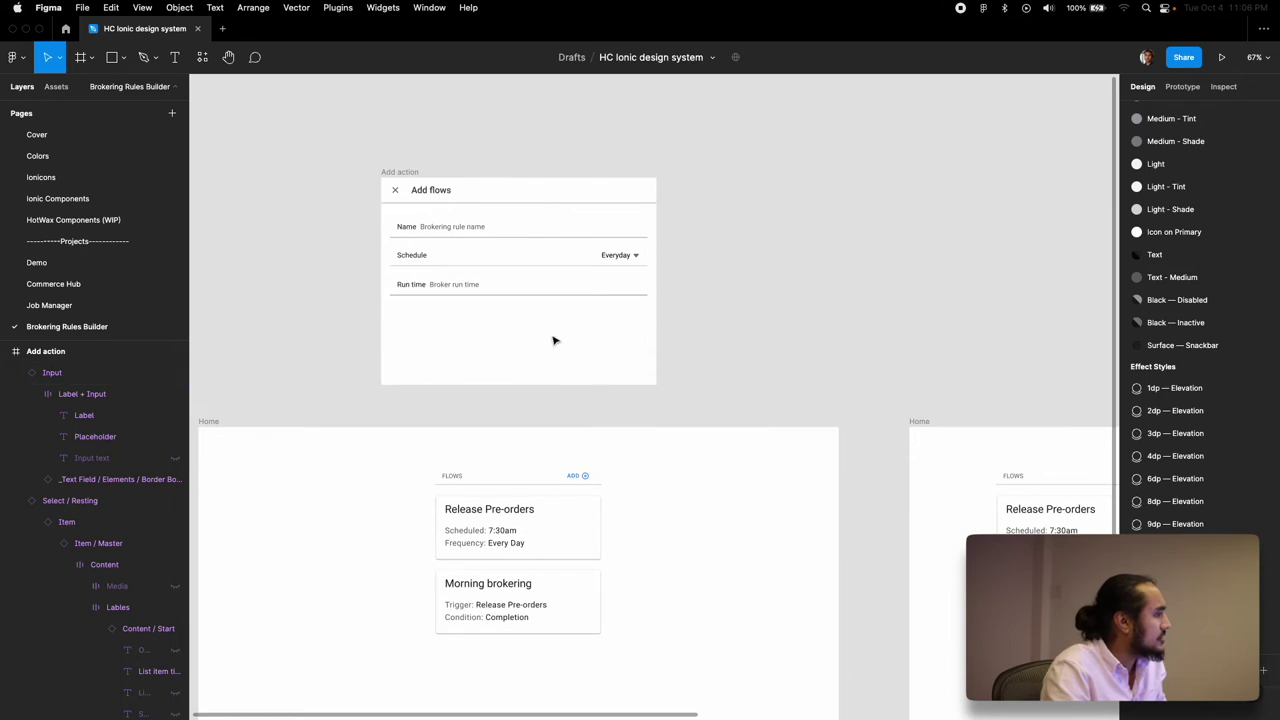
key("shift+i")
key("BackSpace")
type("fab")
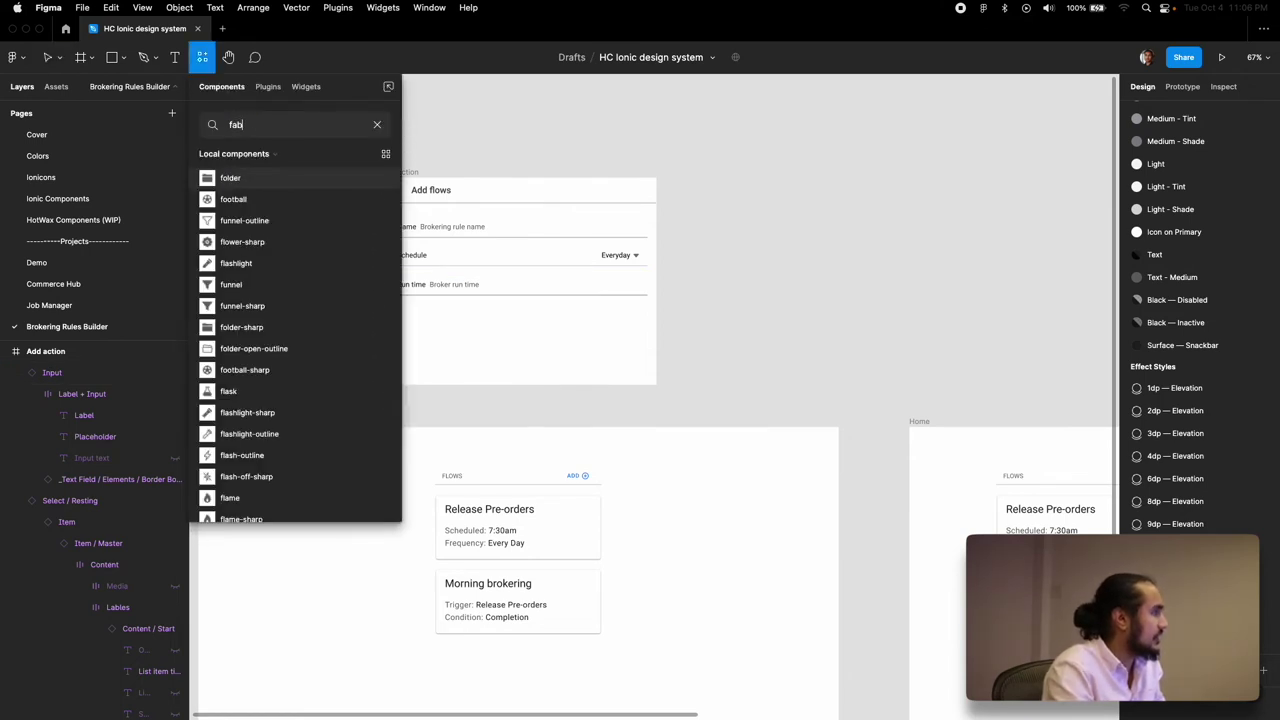
key("Return")
left_click_drag(661, 398, 644, 366)
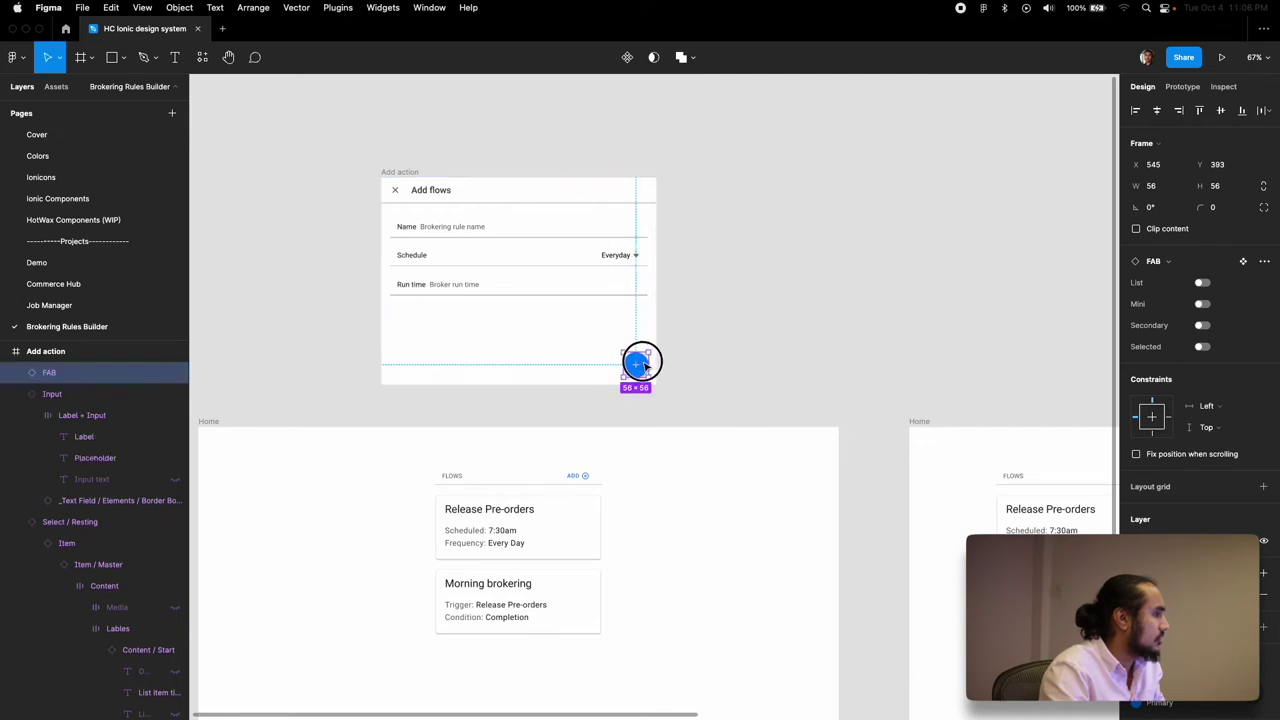
key("Delete")
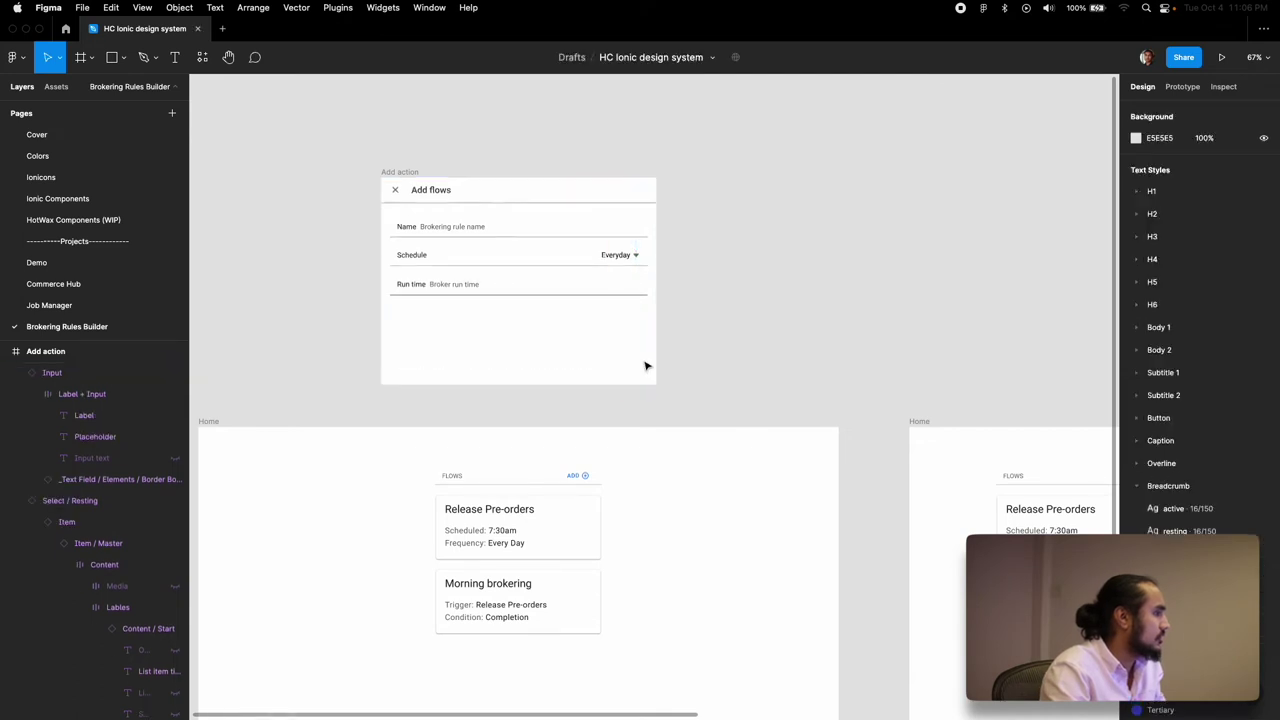
Step: Copy the checkmark FAB from the New brokering job frame on the Job Manager page
left_click(77, 304)
scroll(697, 309, "down", 5)
scroll(698, 310, "right", 4)
scroll(697, 309, "right", 3)
left_click(796, 122)
scroll(797, 127, "up", 3)
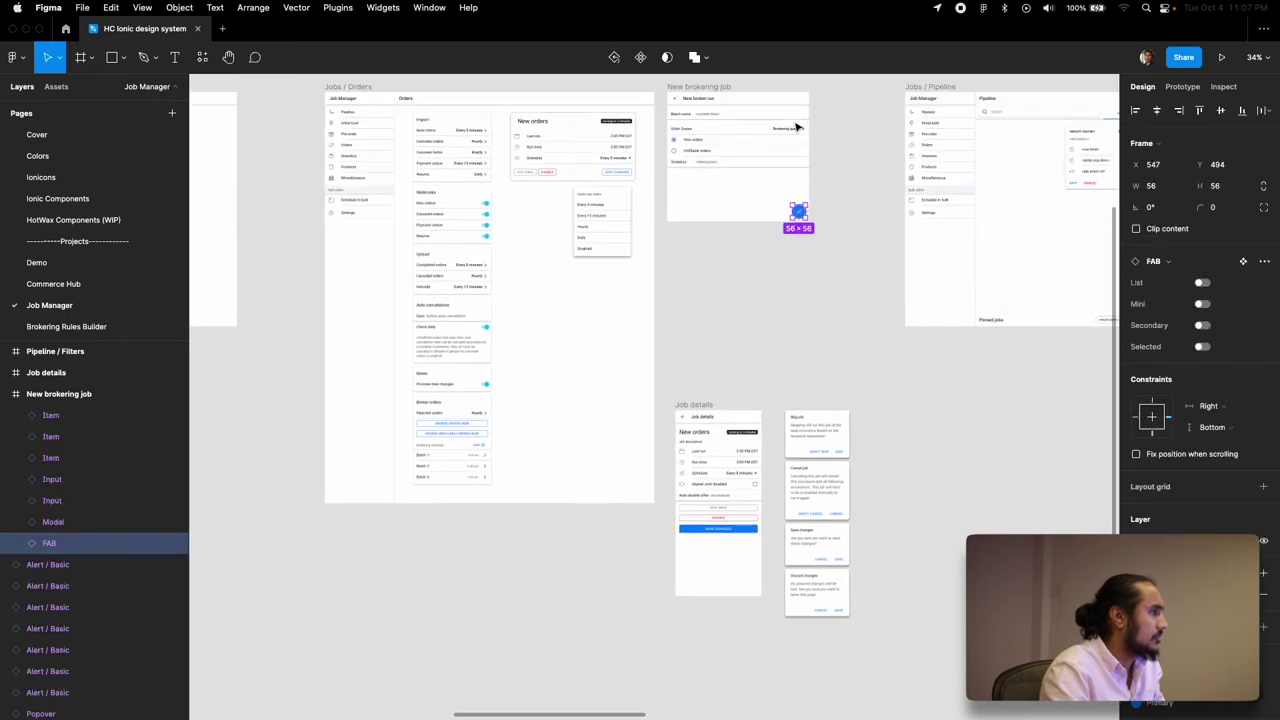
left_click(65, 28)
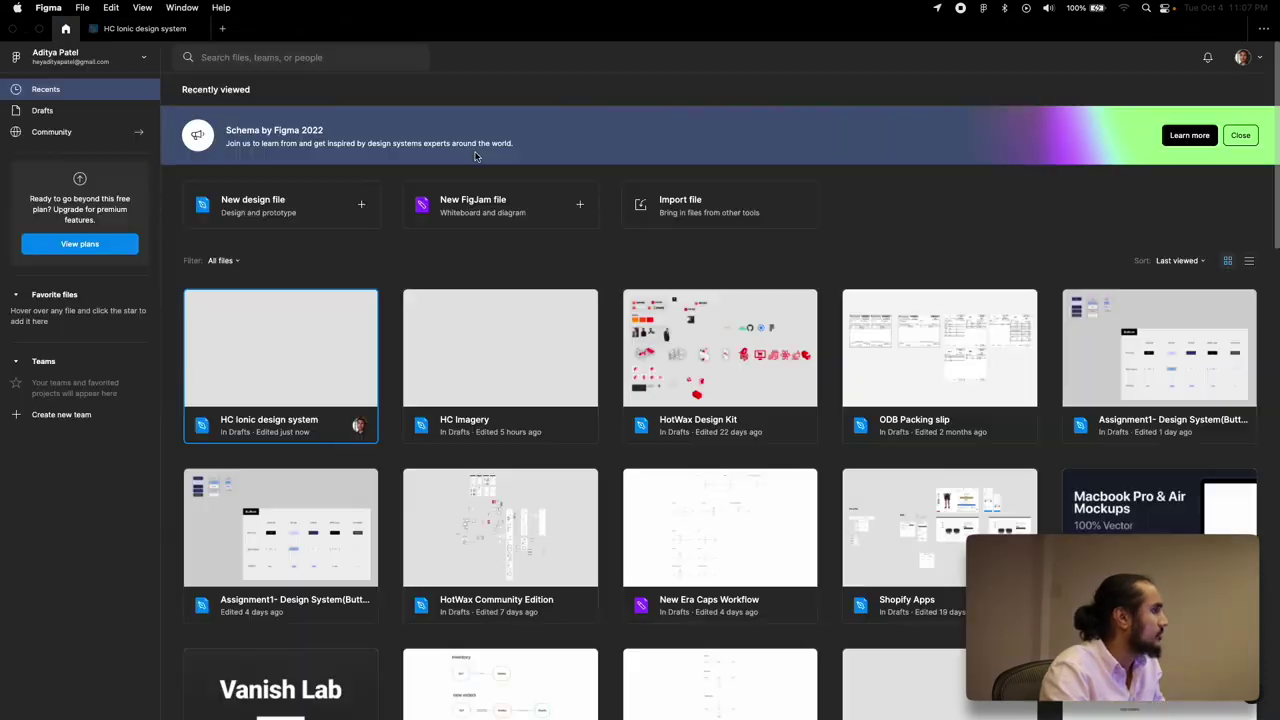
left_click(173, 24)
left_click(54, 284)
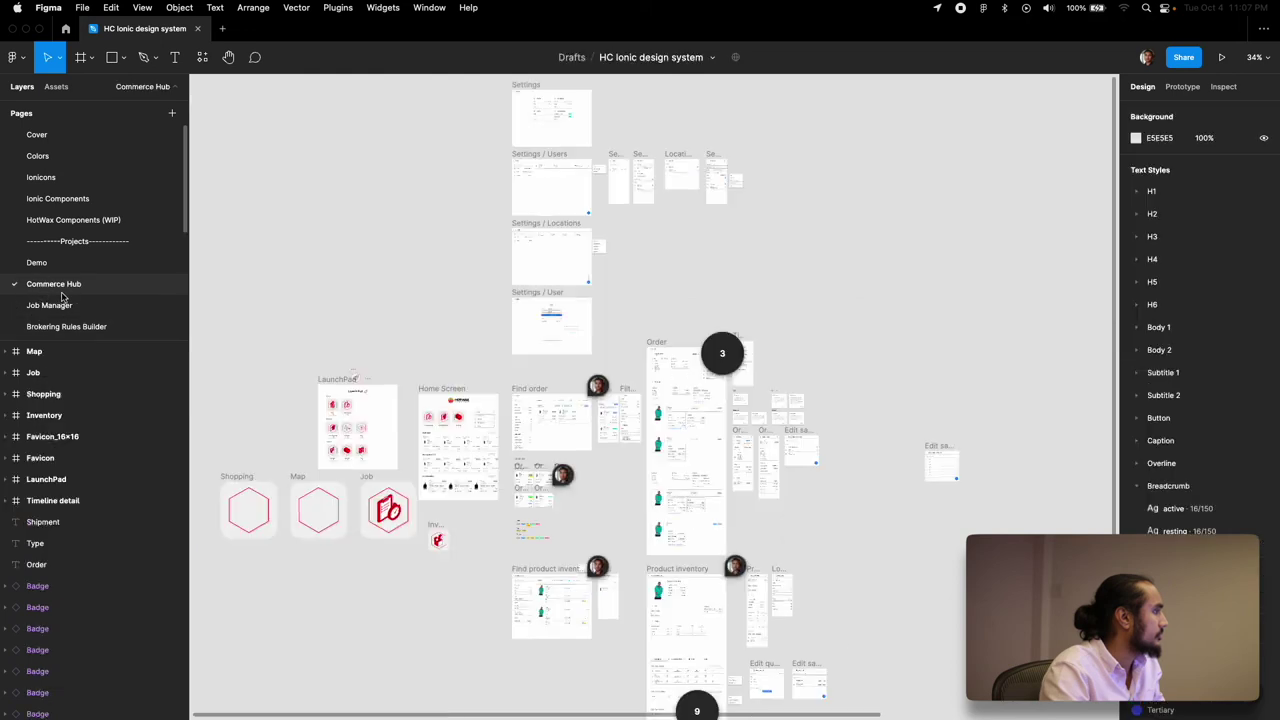
Step: Paste the checkmark FAB into the Add action frame on the Brokering Rules Builder page and place it in the frame's lower-right corner
left_click(100, 326)
left_click(392, 172)
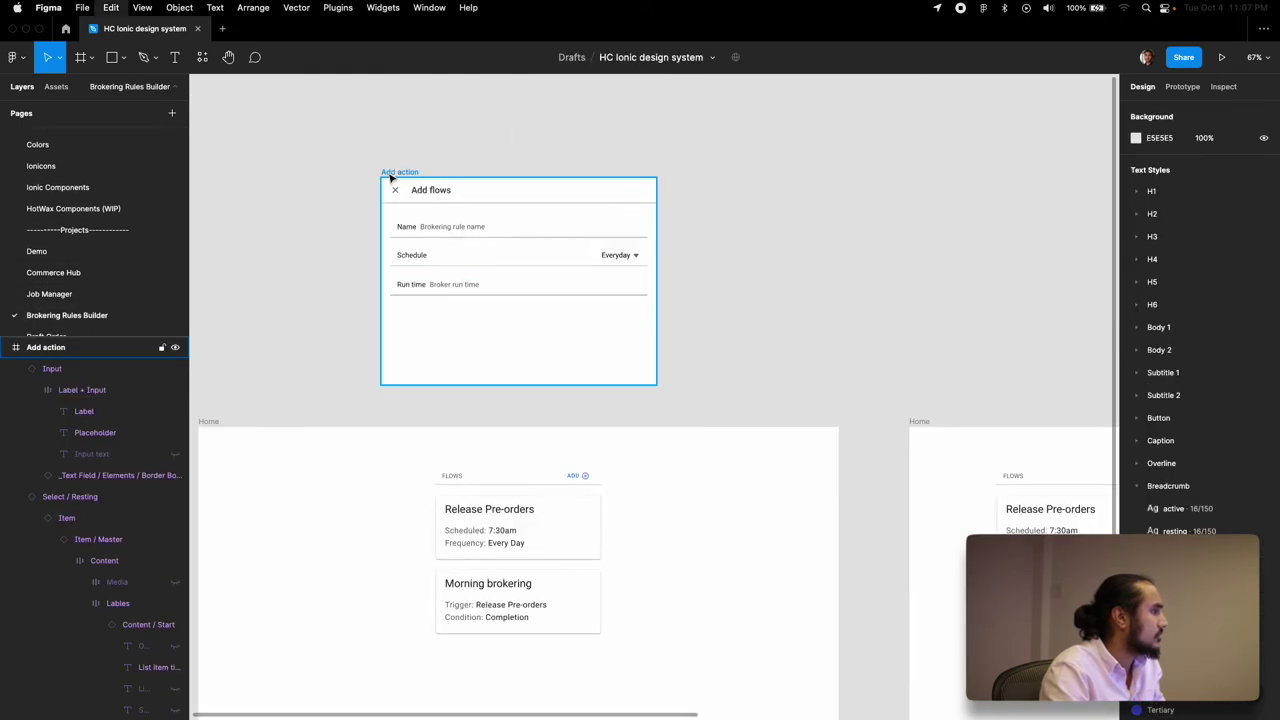
key("super+v")
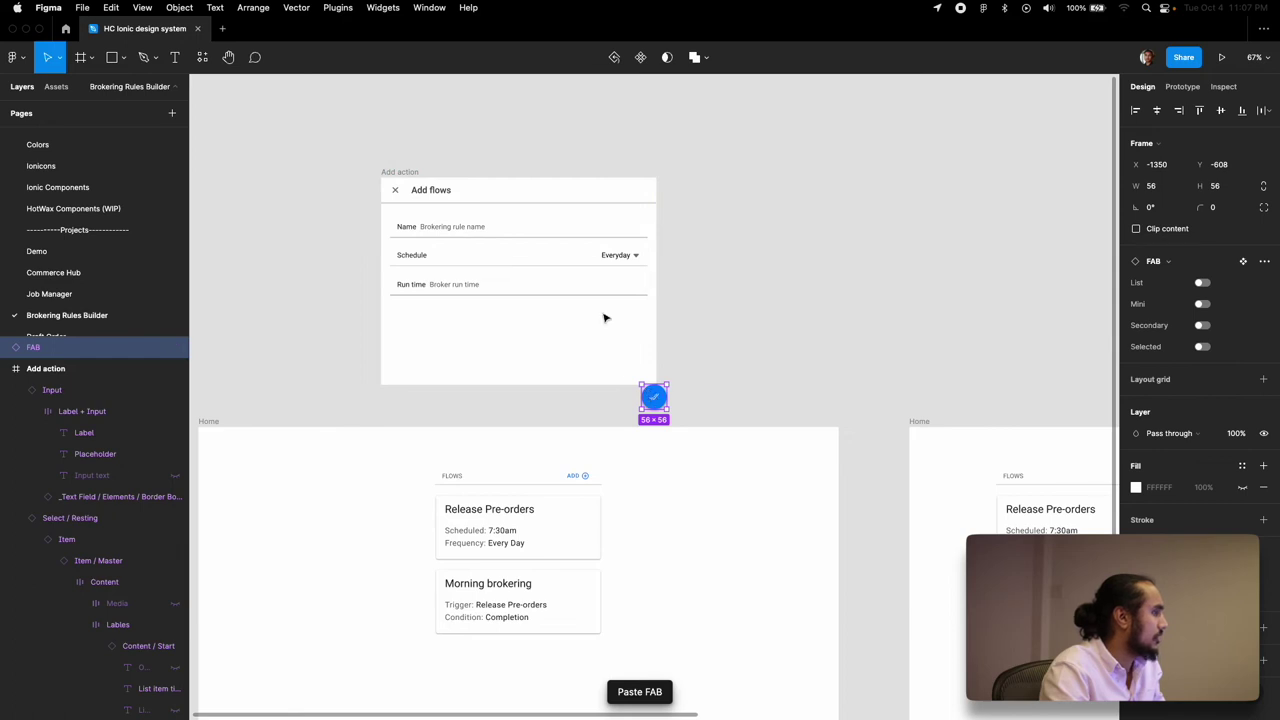
key("Delete")
left_click(400, 172)
key("super+v")
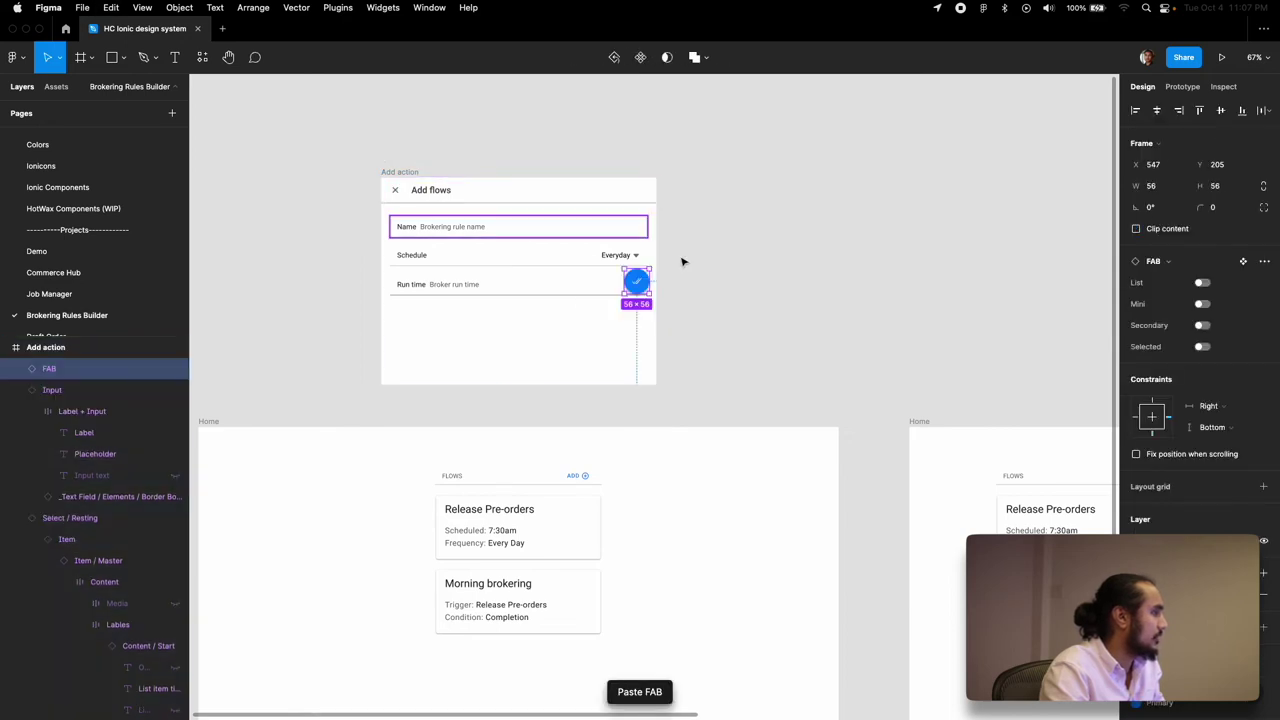
left_click_drag(637, 281, 636, 361)
left_click(571, 346)
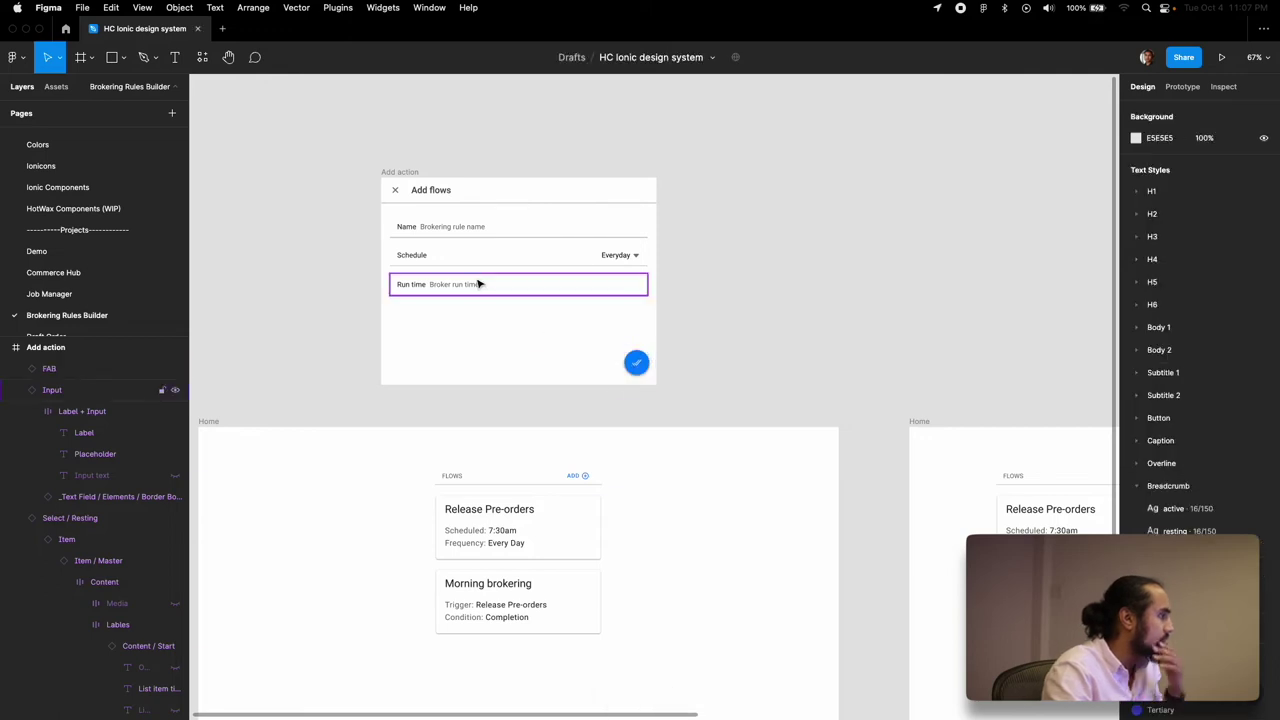
Step: Change the modal's toolbar title to "Add flow"
scroll(479, 284, "left", 3)
left_click(499, 158)
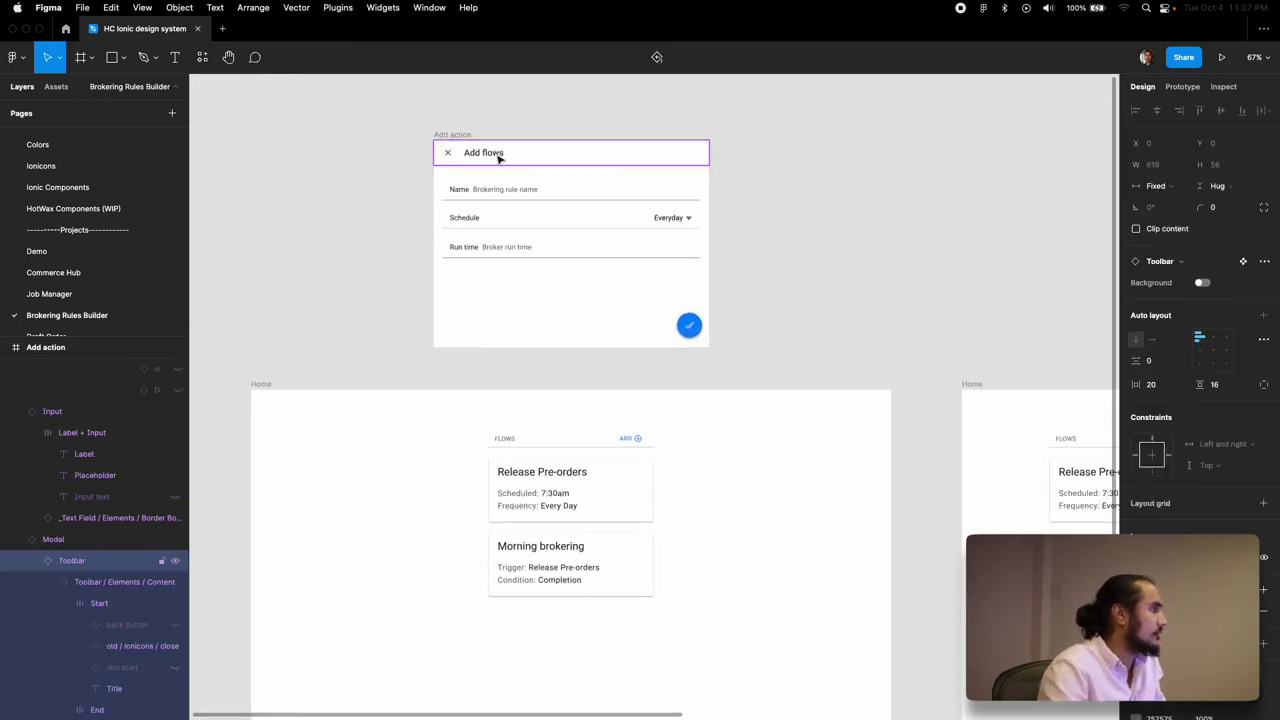
left_click(498, 157)
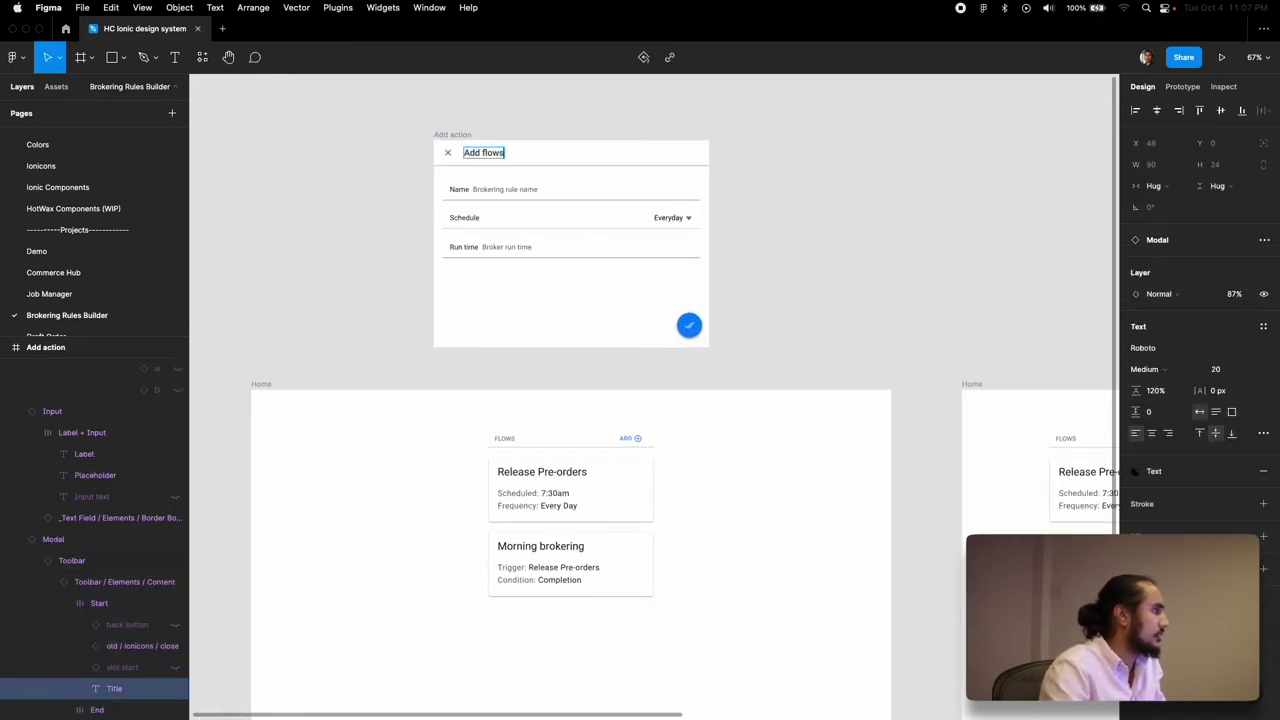
left_click(802, 220)
Step: Review the Add flow modal alongside the two Home screens and their flow cards
scroll(802, 220, "left", 2)
scroll(802, 220, "down", 2)
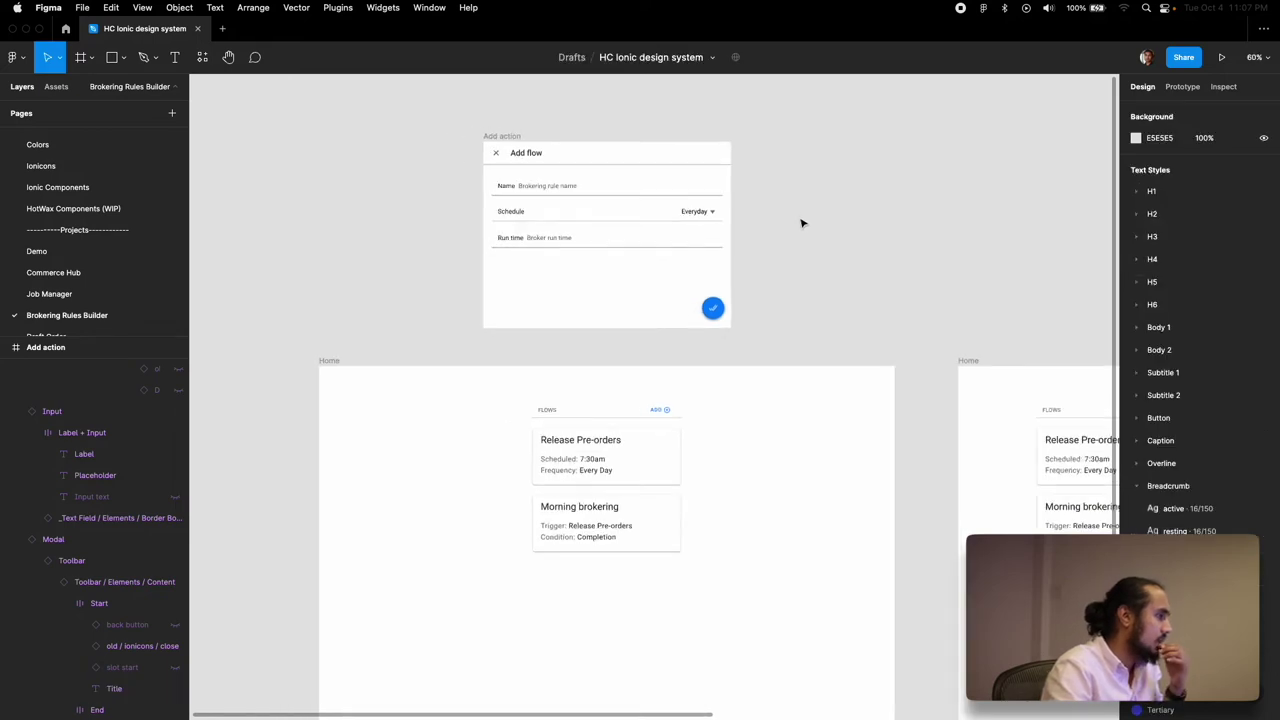
scroll(801, 223, "right", 3)
scroll(801, 223, "down", 1)
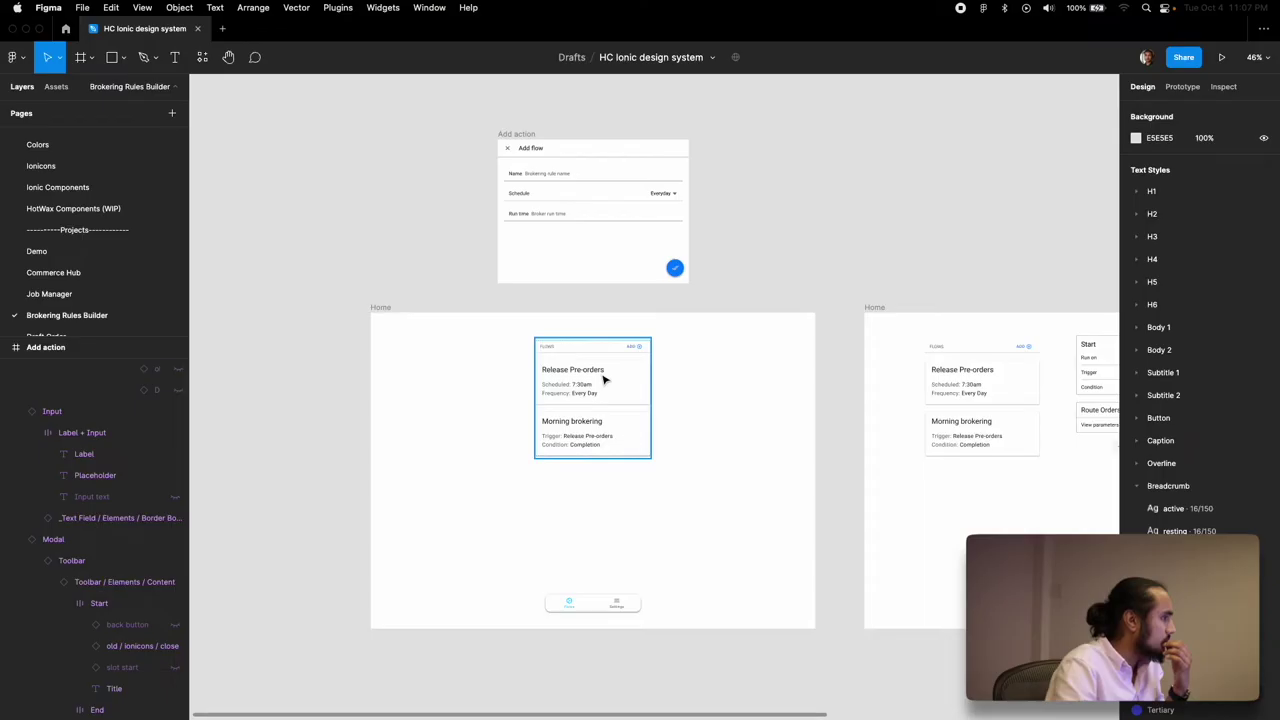
scroll(606, 374, "down", 3)
scroll(606, 374, "up", 4)
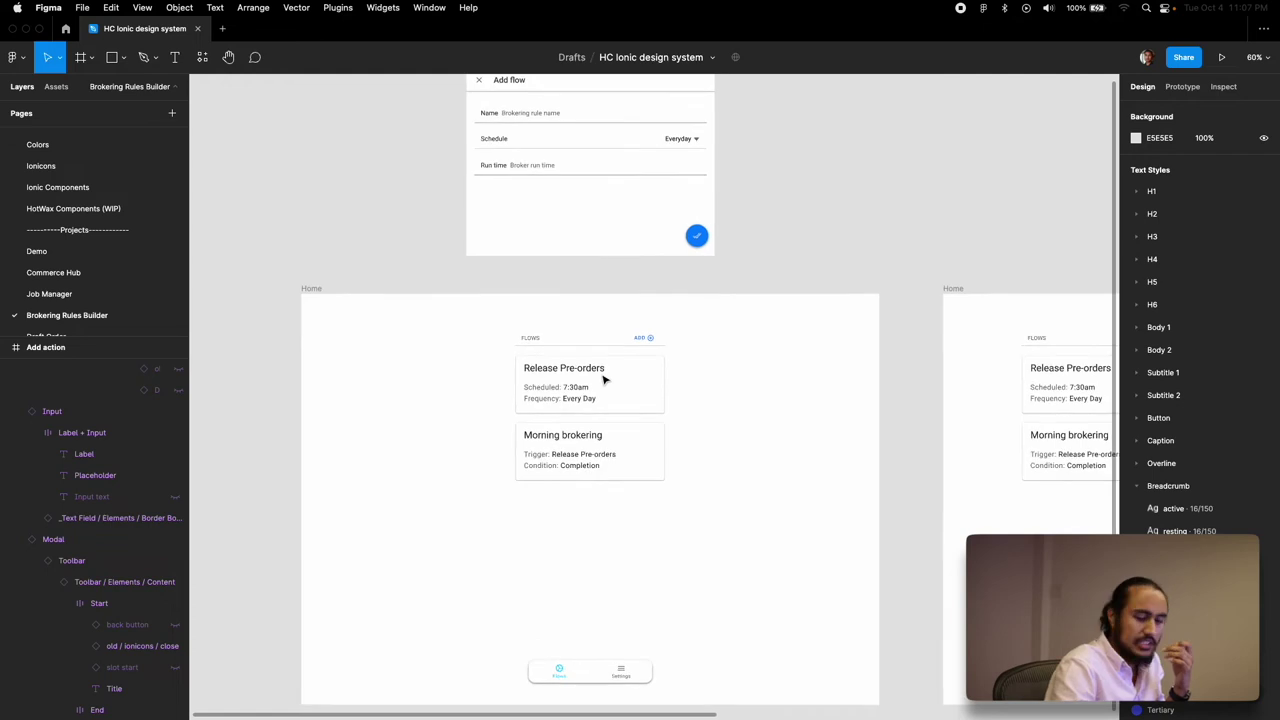
scroll(603, 379, "right", 3)
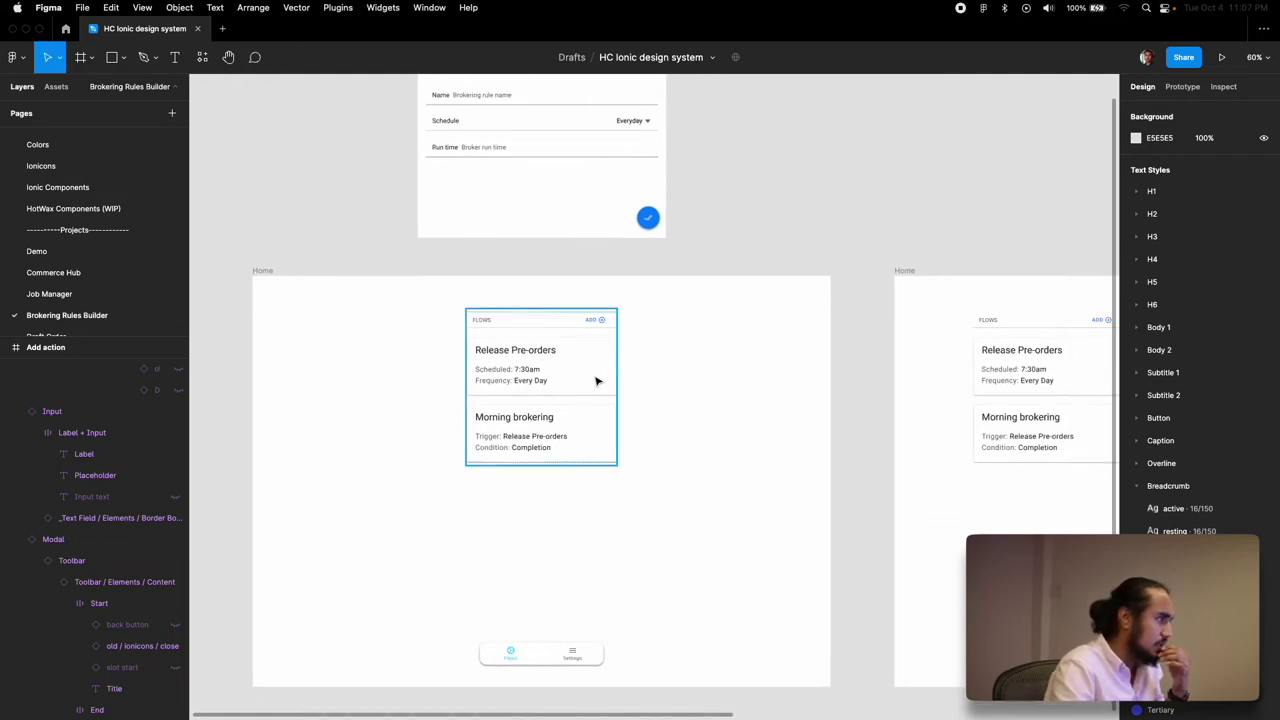
scroll(594, 388, "down", 3)
scroll(540, 390, "right", 2)
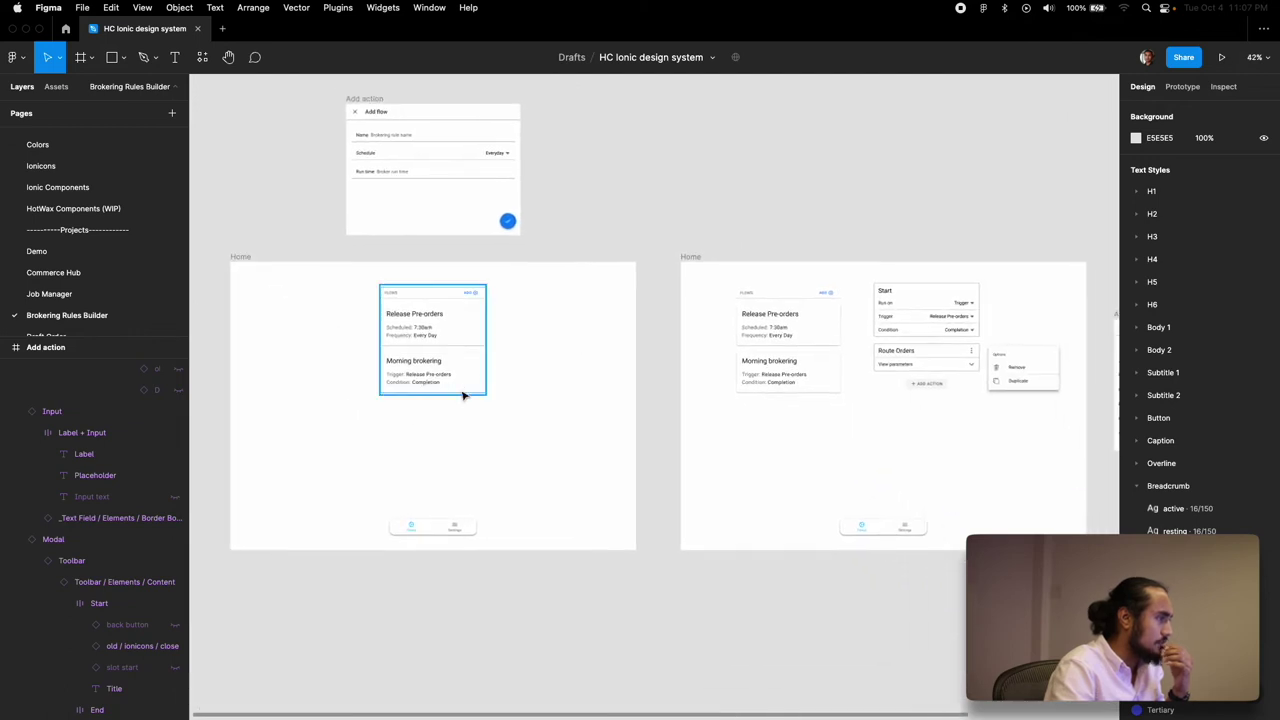
Step: Change the "Trigger" label on the first Home screen's Morning brokering card to "Scheduled"
left_click(449, 377)
double_click(449, 375)
scroll(378, 396, "up", 2)
scroll(378, 396, "up", 5)
left_click(414, 351)
double_click(416, 352)
double_click(417, 353)
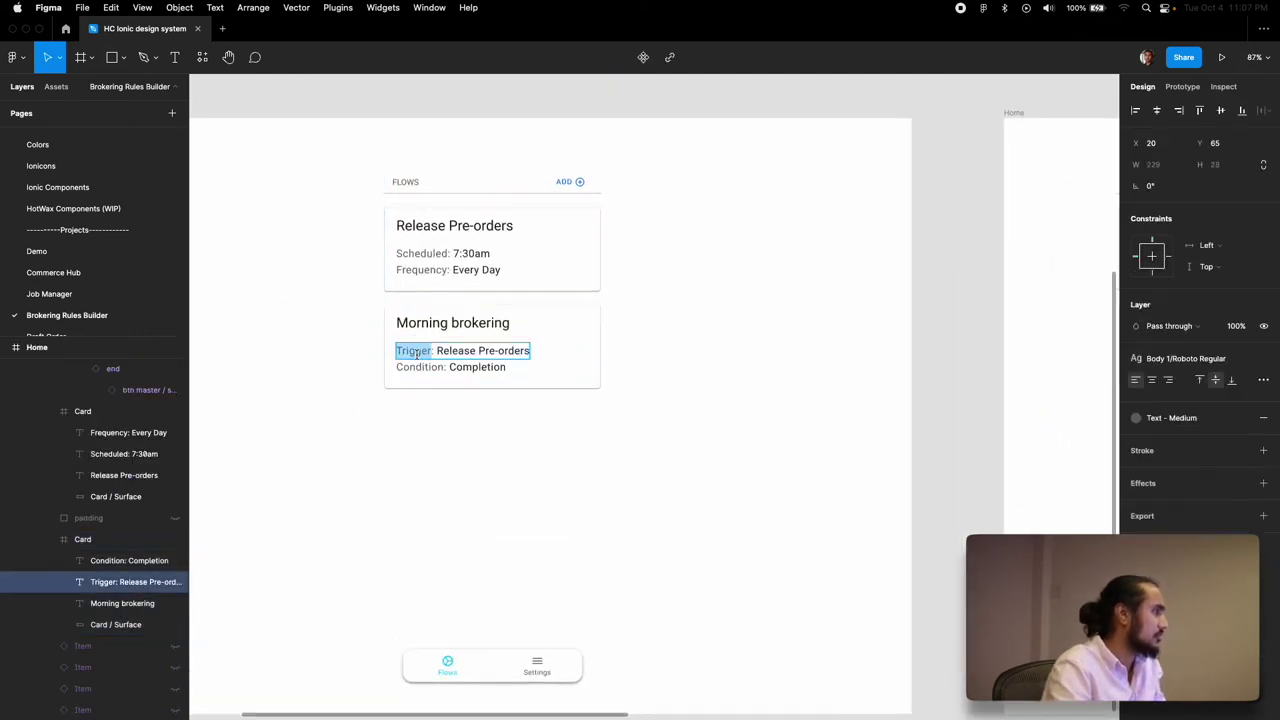
type("Scheduled")
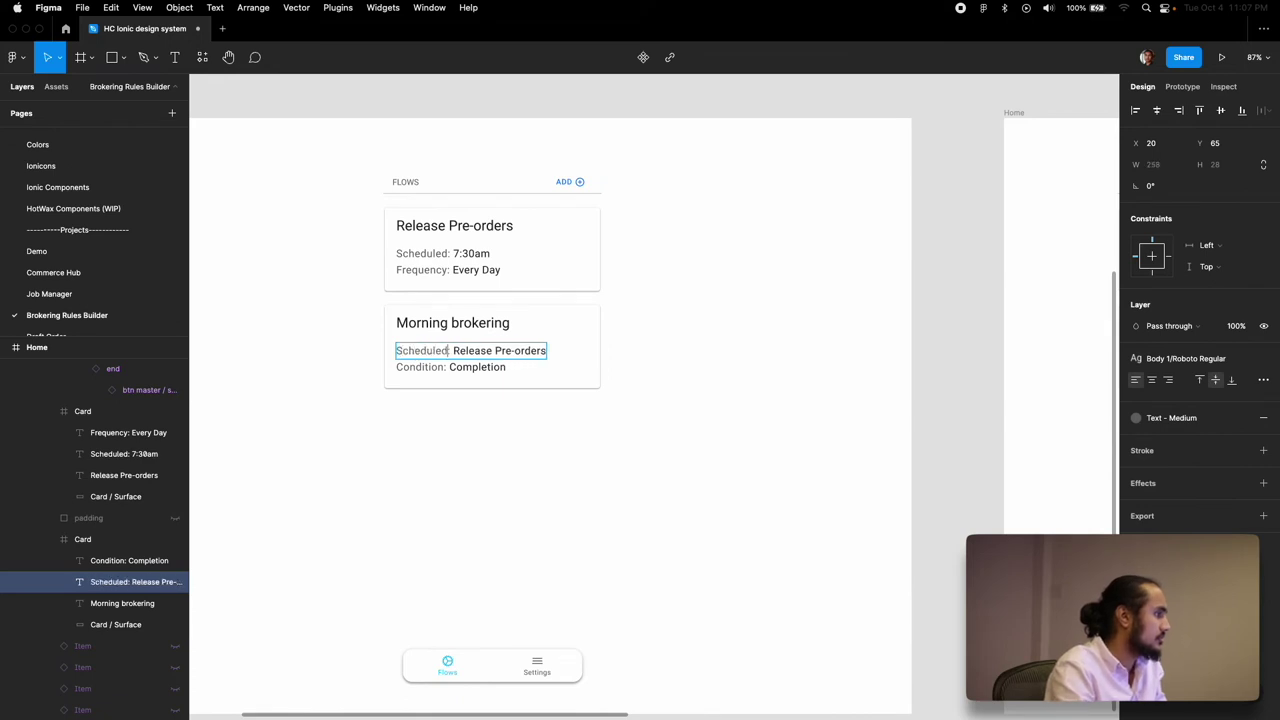
key("BackSpace")
Step: Set the Scheduled value on the Morning brokering card to "2:00 pm"
key("shift+Right")
key("shift+Right")
key("shift+Right")
key("shift+Right")
key("shift+Right")
key("shift+Right")
key("shift+Right")
key("shift+Right")
key("shift+Right")
key("shift+Right")
key("shift+Right")
key("shift+Right")
key("shift+Right")
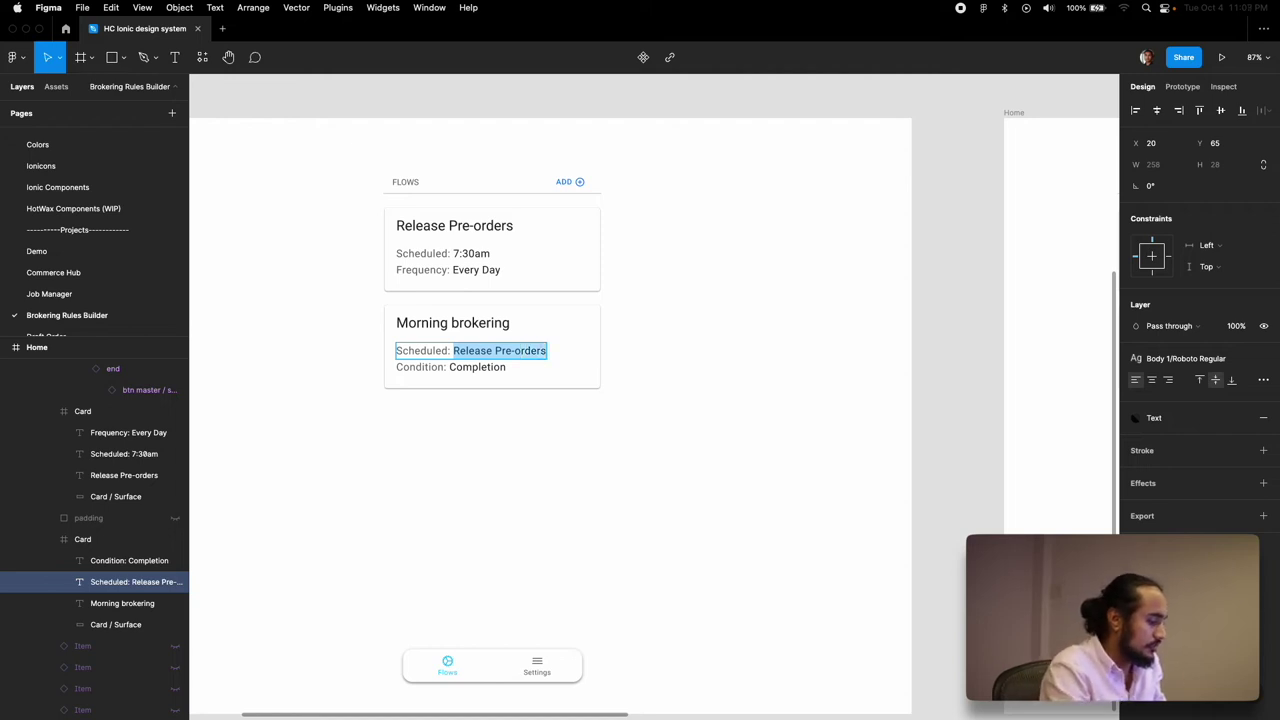
type("2:00 pm")
Step: Change the Morning brokering card's Condition line to "Frequency: Every Day"
double_click(470, 366)
left_click(469, 366)
double_click(470, 366)
double_click(428, 367)
type("Frequenc")
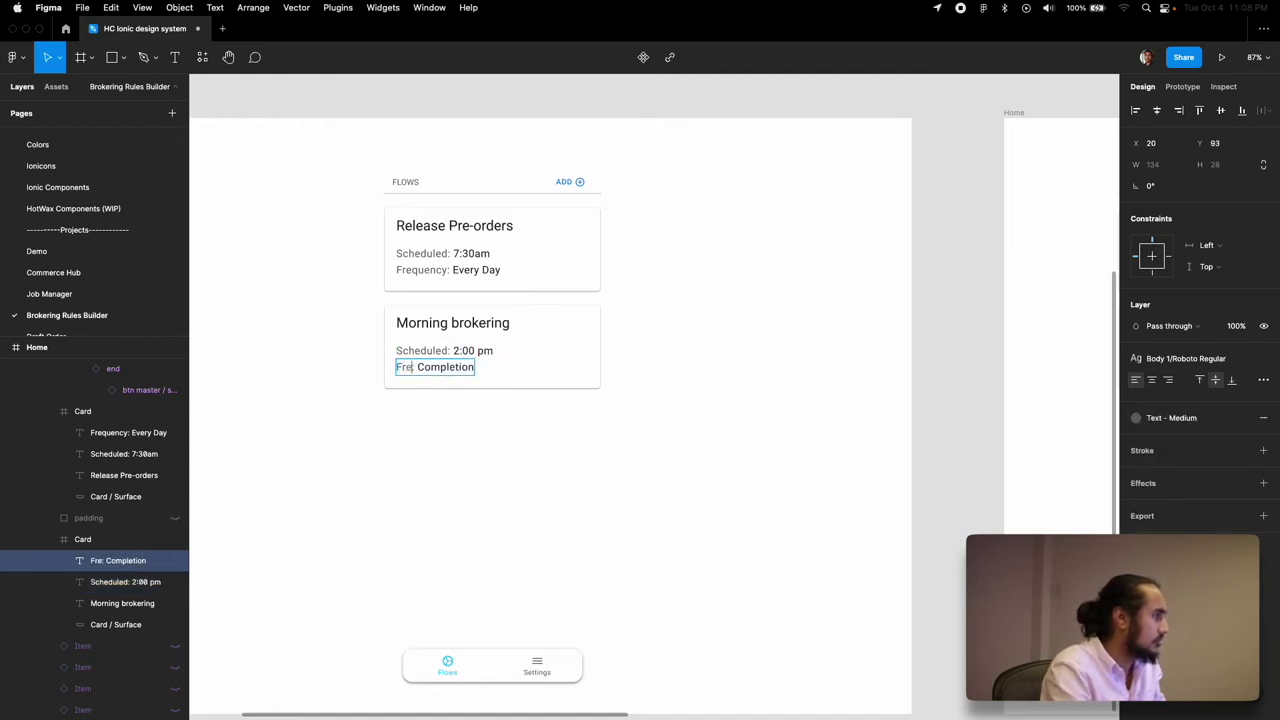
type("y:")
double_click(480, 367)
type("Every Day")
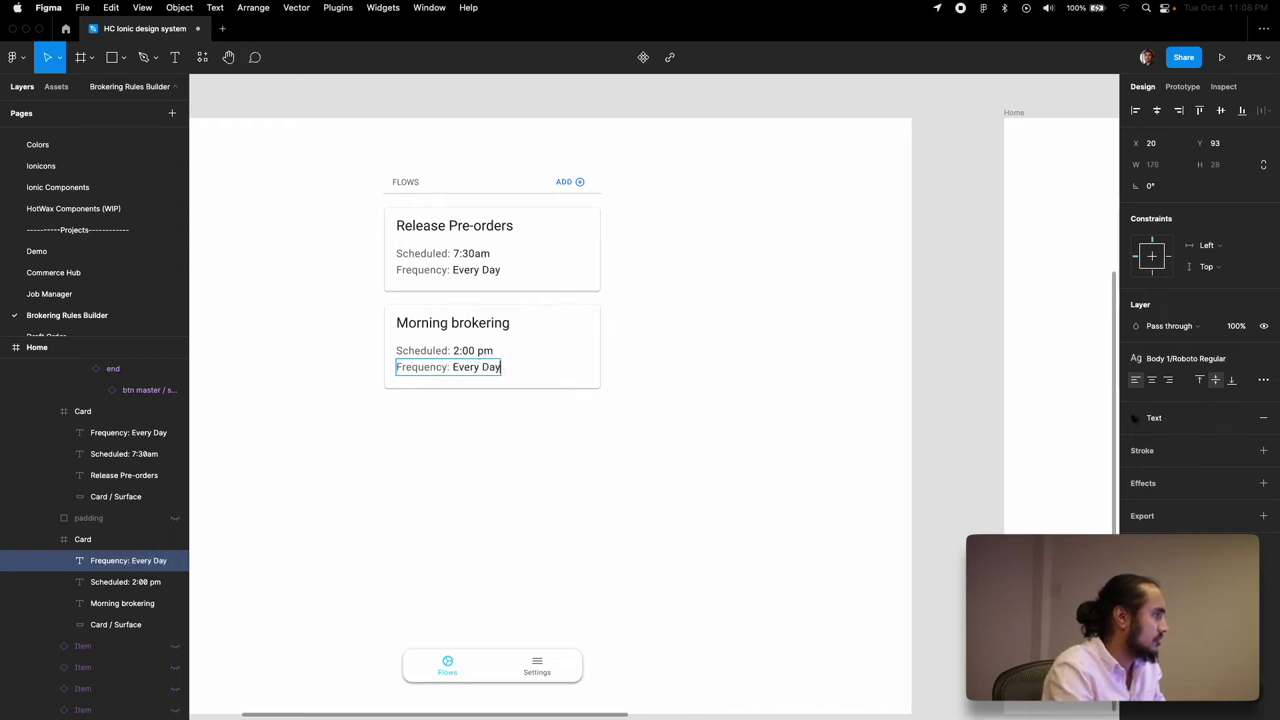
left_click(517, 516)
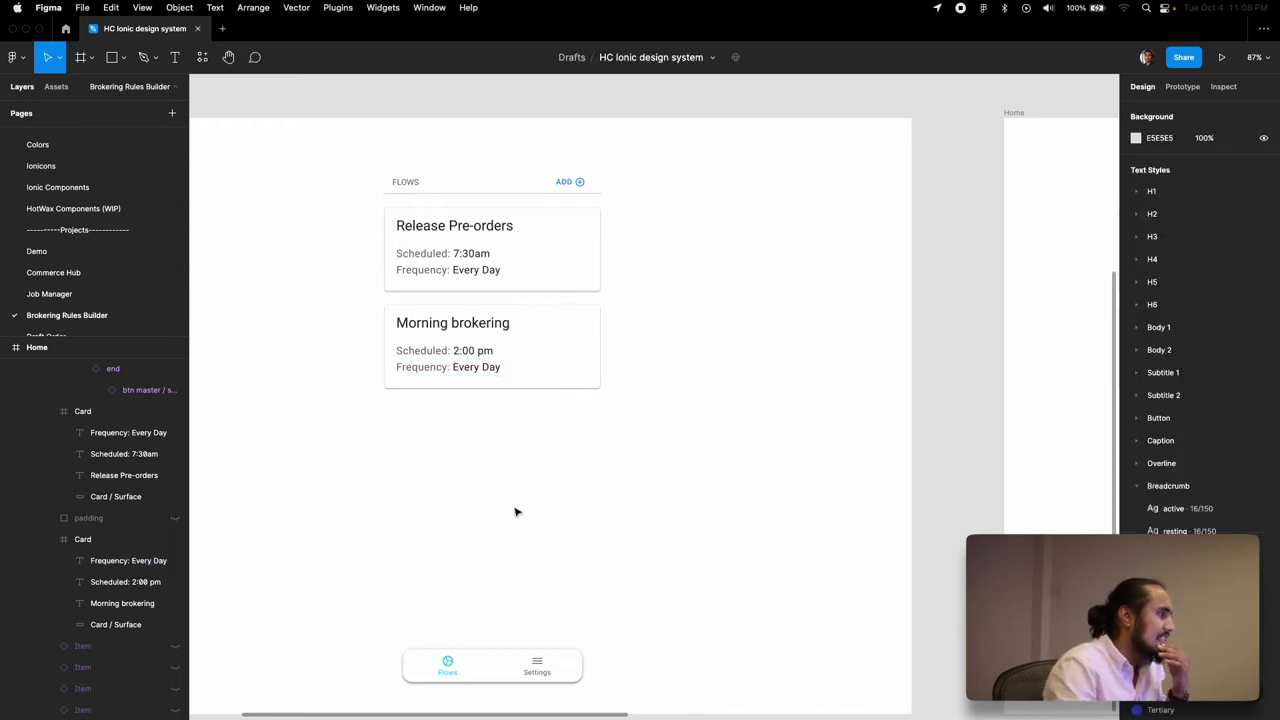
Step: Insert an ellipsis-vertical-outline icon in the upper-right corner of the Morning brokering card
left_click(508, 370)
key("Escape")
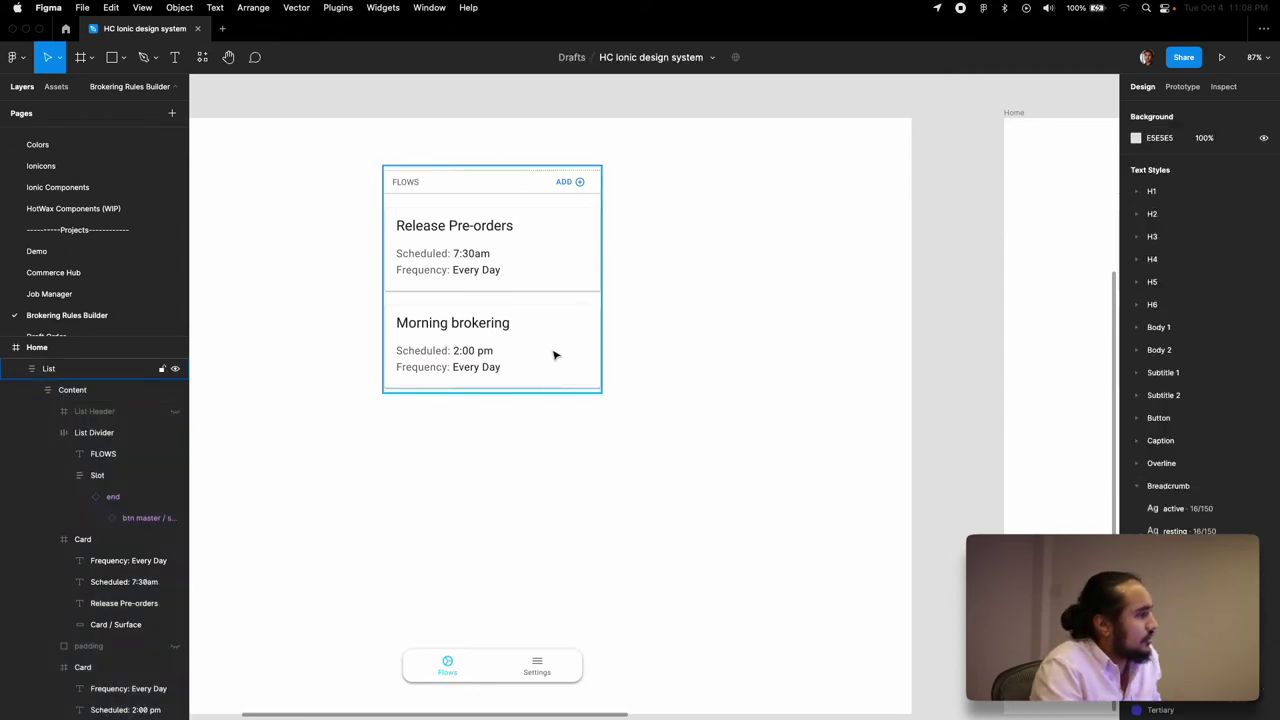
double_click(500, 328)
double_click(498, 327)
double_click(498, 327)
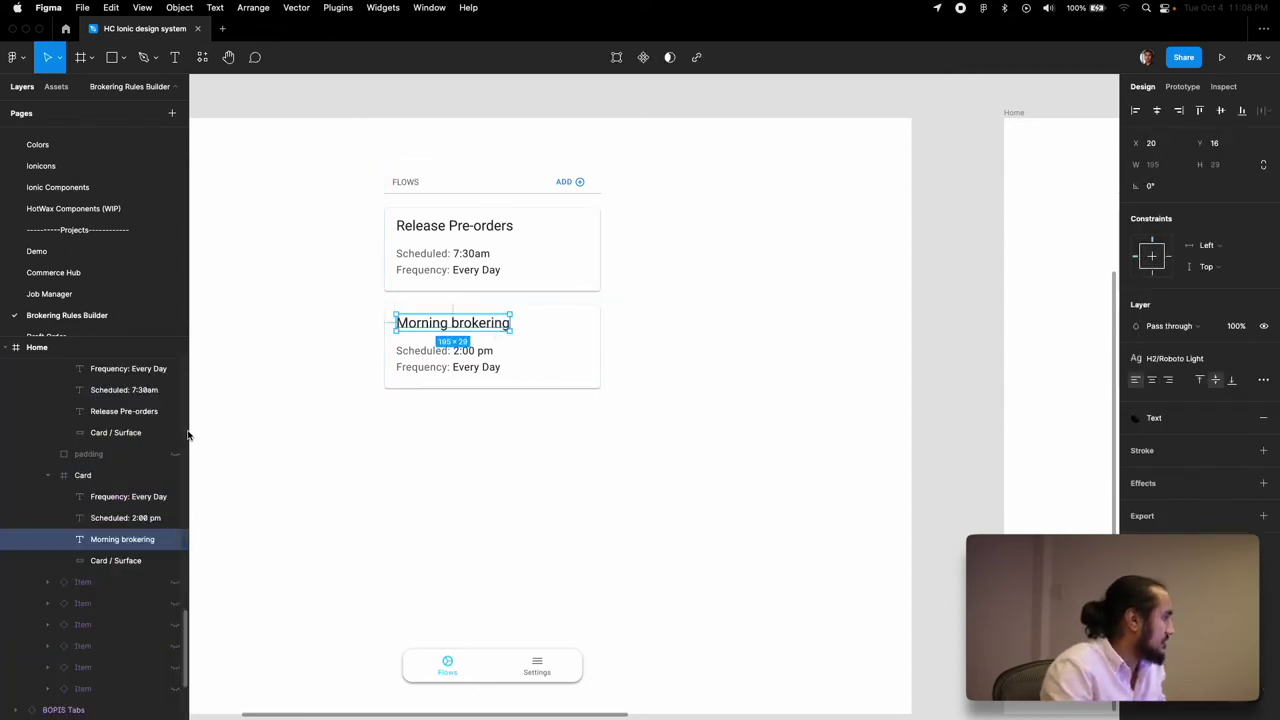
key("Escape")
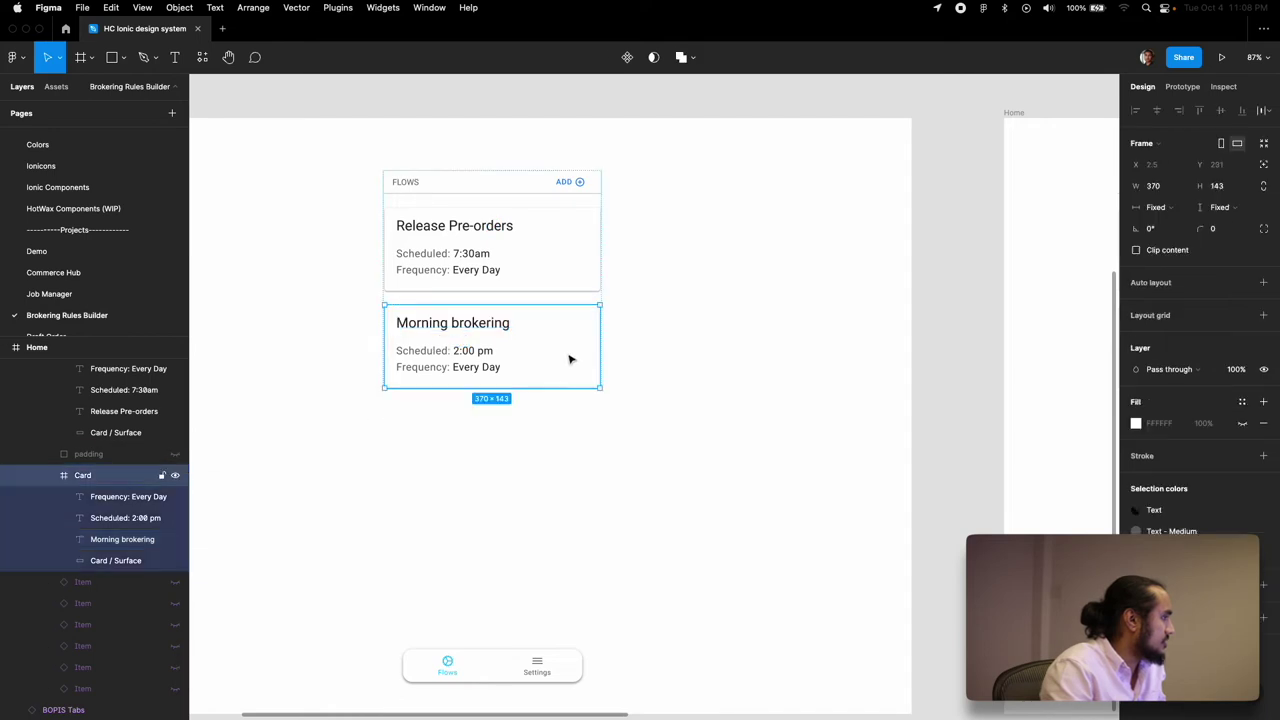
key("shift+i")
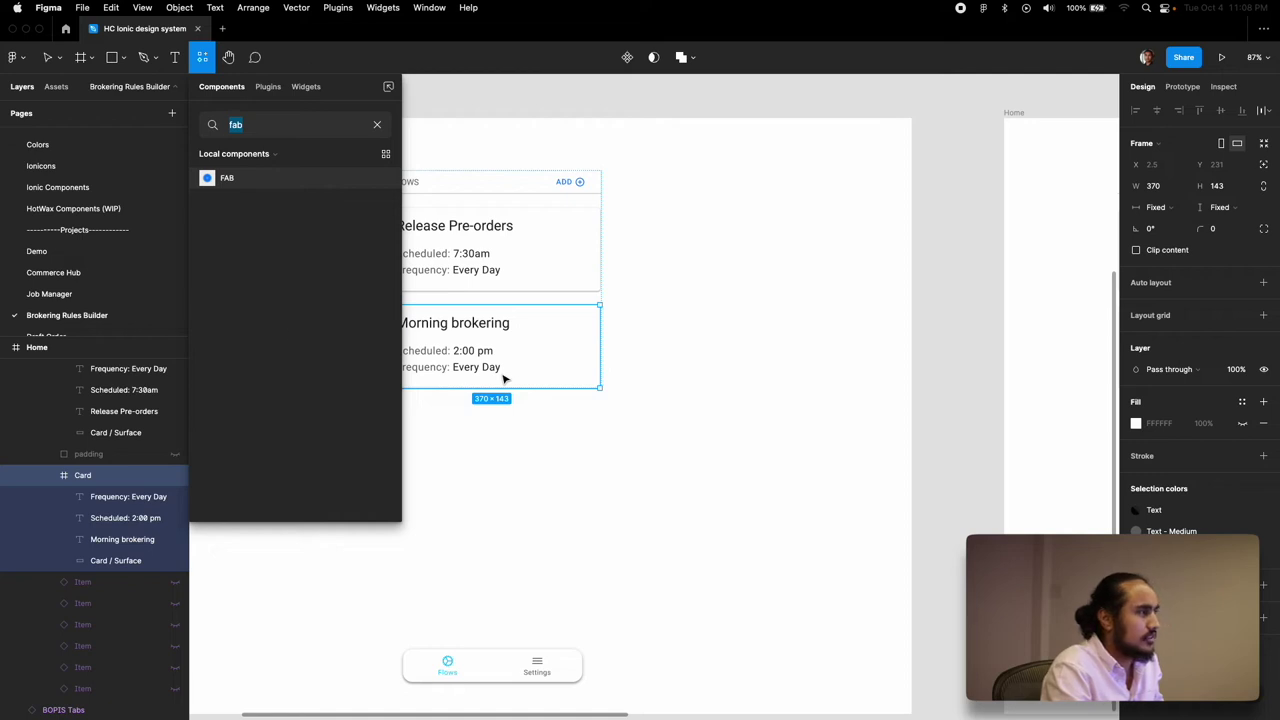
type("ell")
left_click_drag(259, 220, 586, 325)
left_click(584, 324)
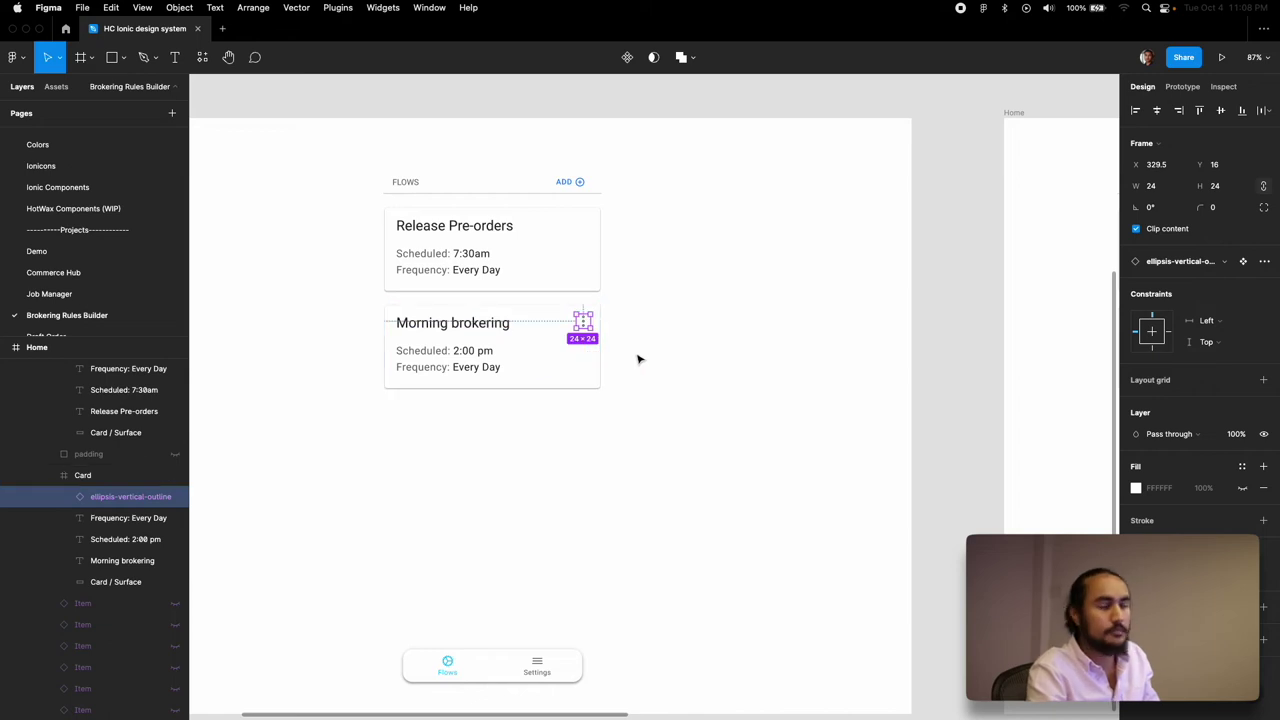
Step: Insert a Popover component to the right of the Morning brokering card and set its heading to "<Flow name>"
left_click(646, 343)
key("shift+i")
type("pop")
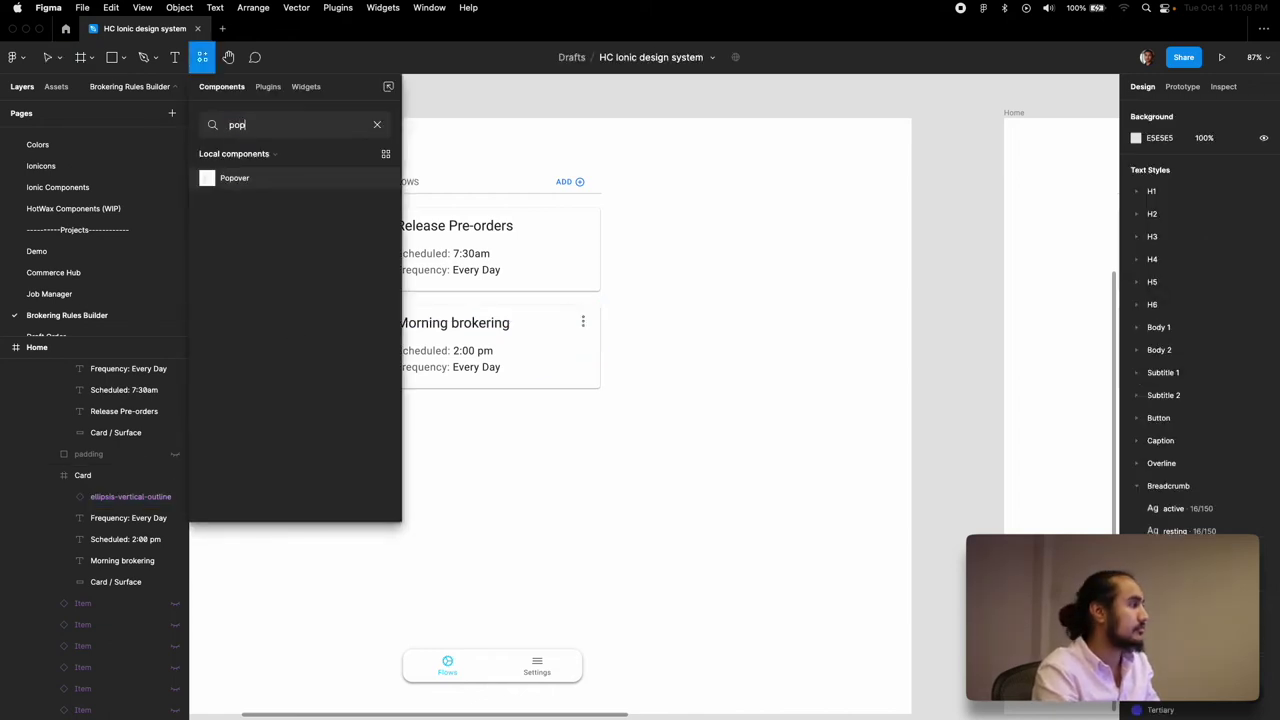
left_click_drag(230, 177, 698, 366)
double_click(626, 336)
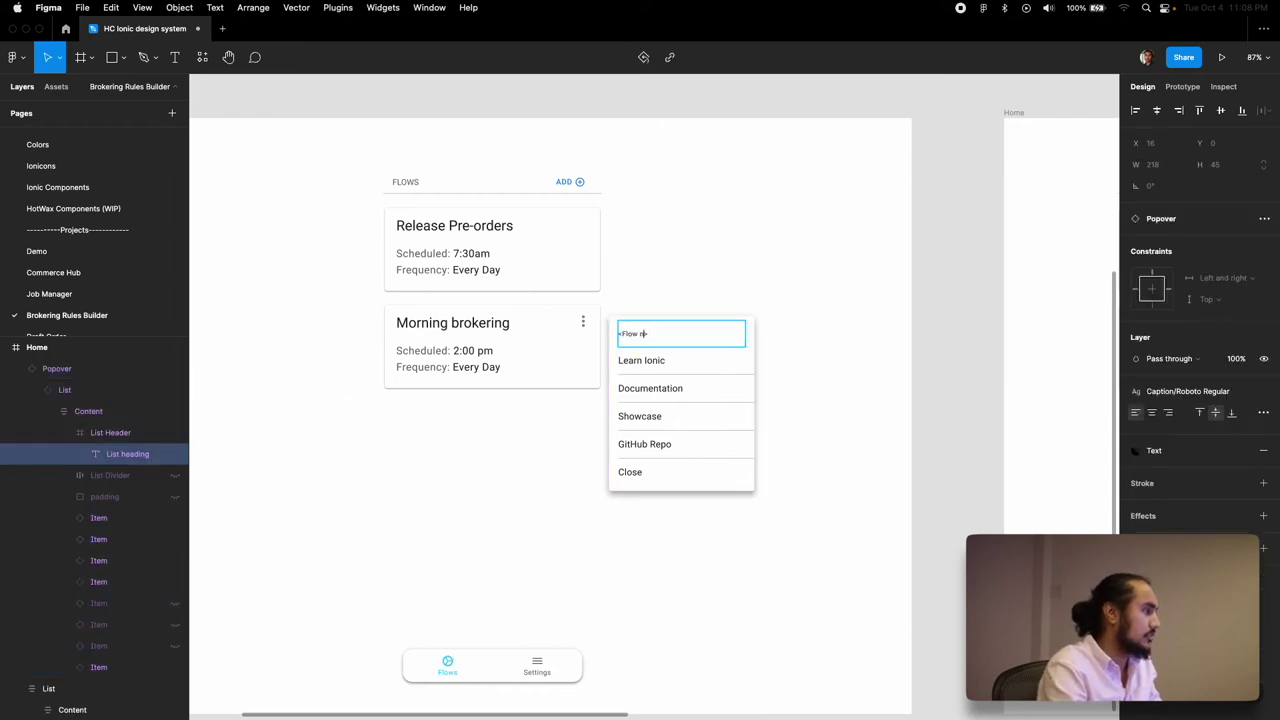
key("Escape")
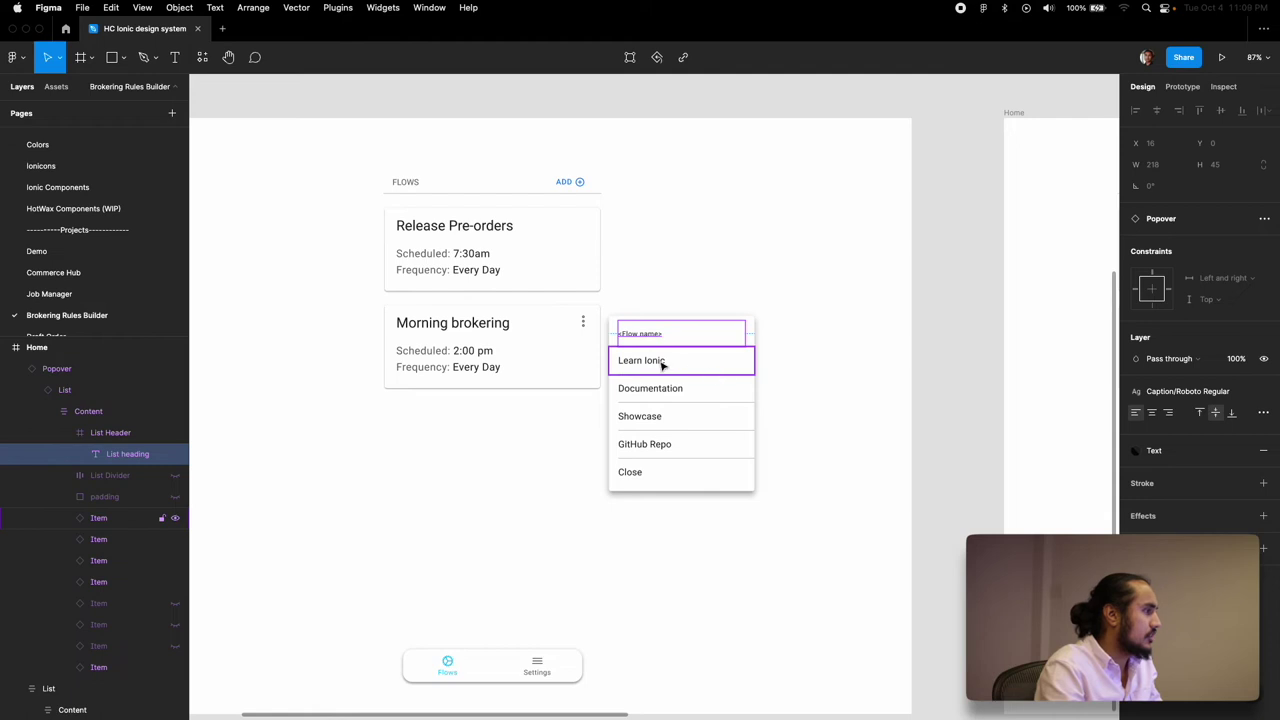
Step: Remove the Showcase, GitHub Repo and Close items from the popover
left_click(685, 370)
left_click(670, 420)
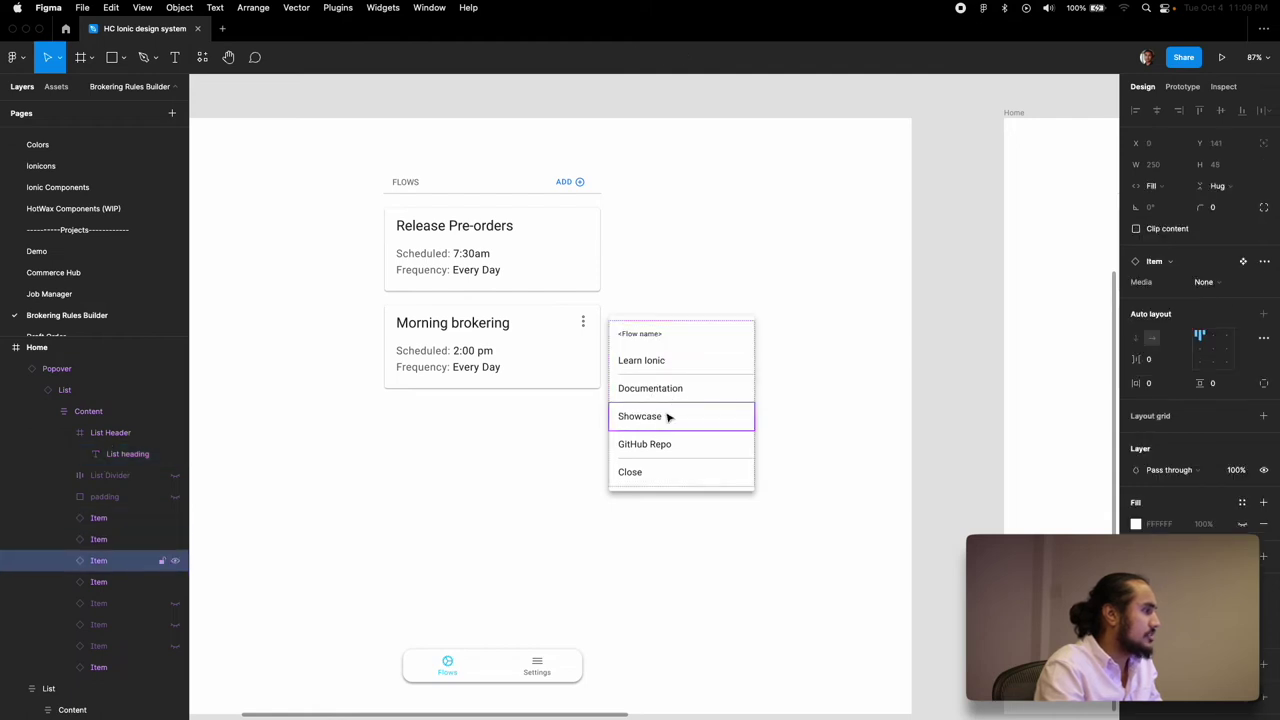
left_click(651, 468)
left_click(660, 446, "shift")
left_click(667, 418, "shift")
key("Delete")
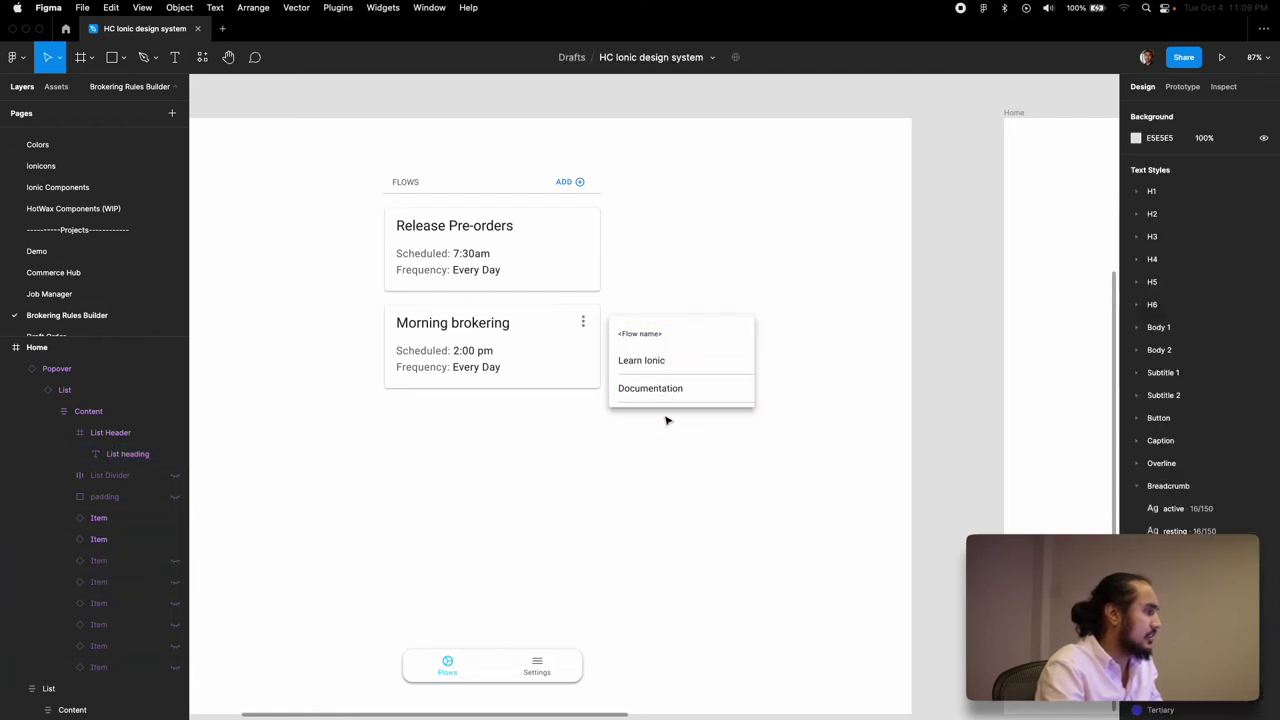
Step: Rename the popover's Learn Ionic item to "Edit" and its Documentation item to "Delete"
double_click(717, 389)
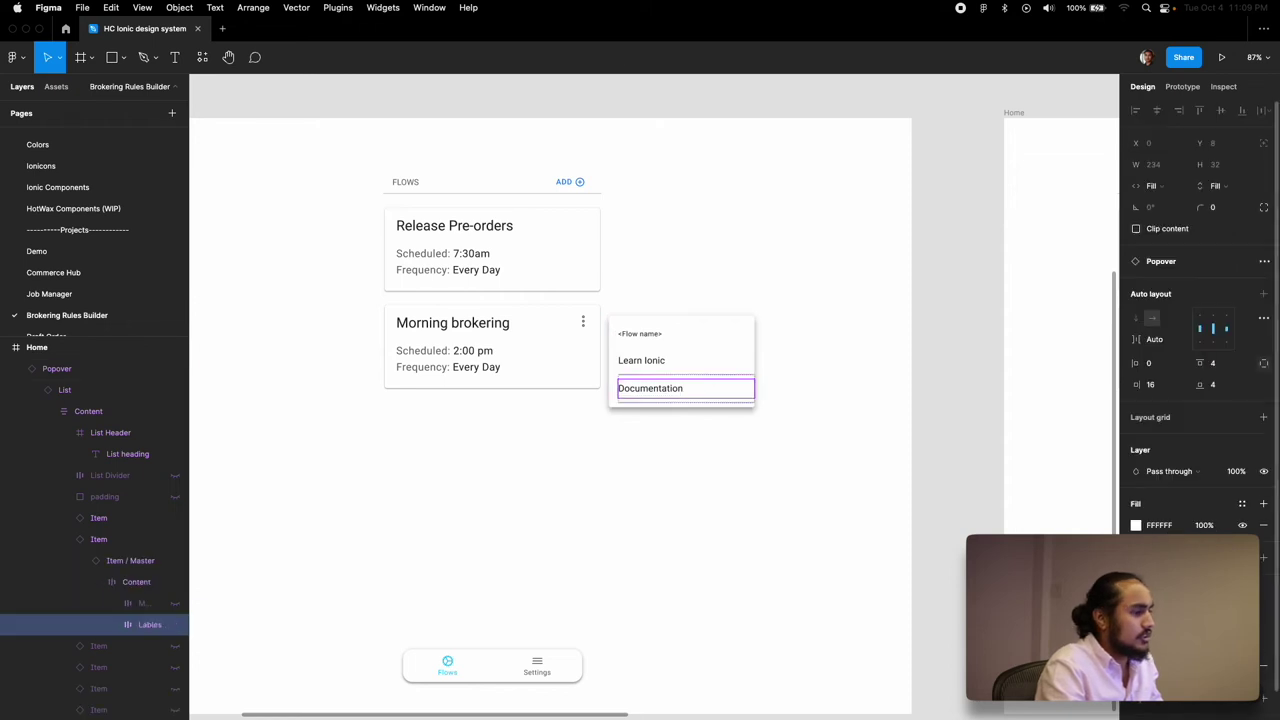
double_click(676, 389)
double_click(650, 363)
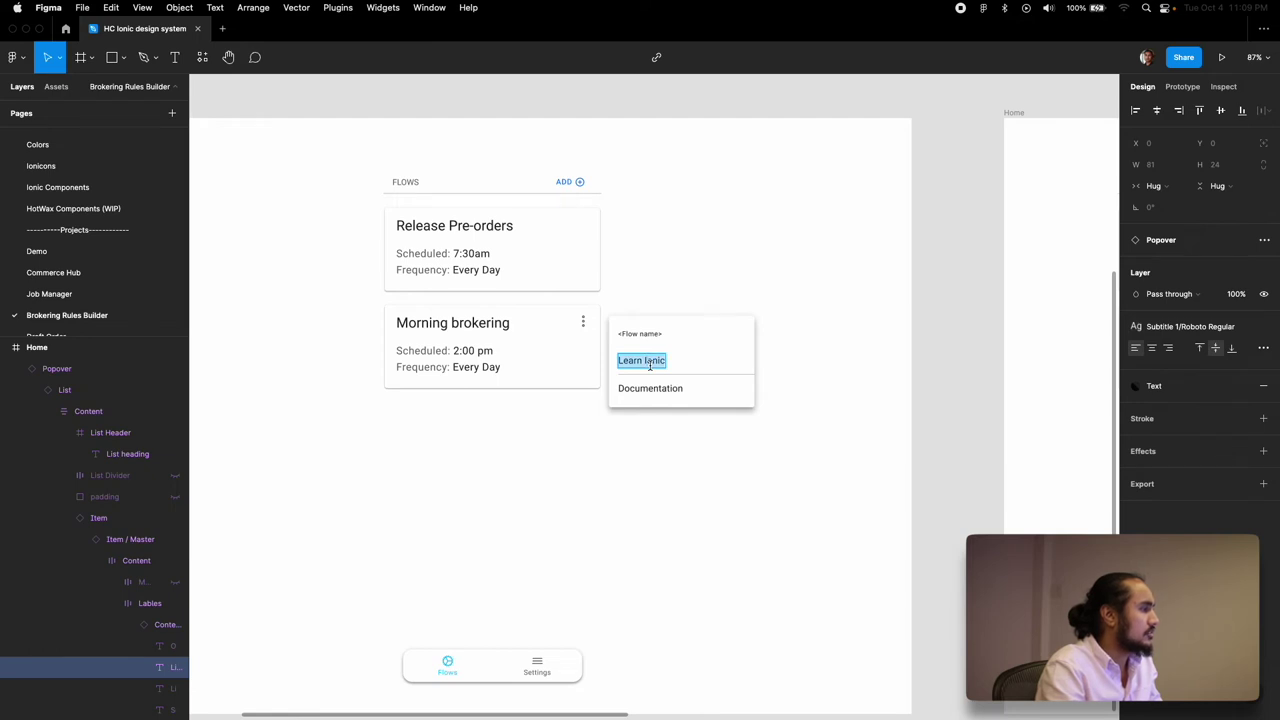
type("Edit")
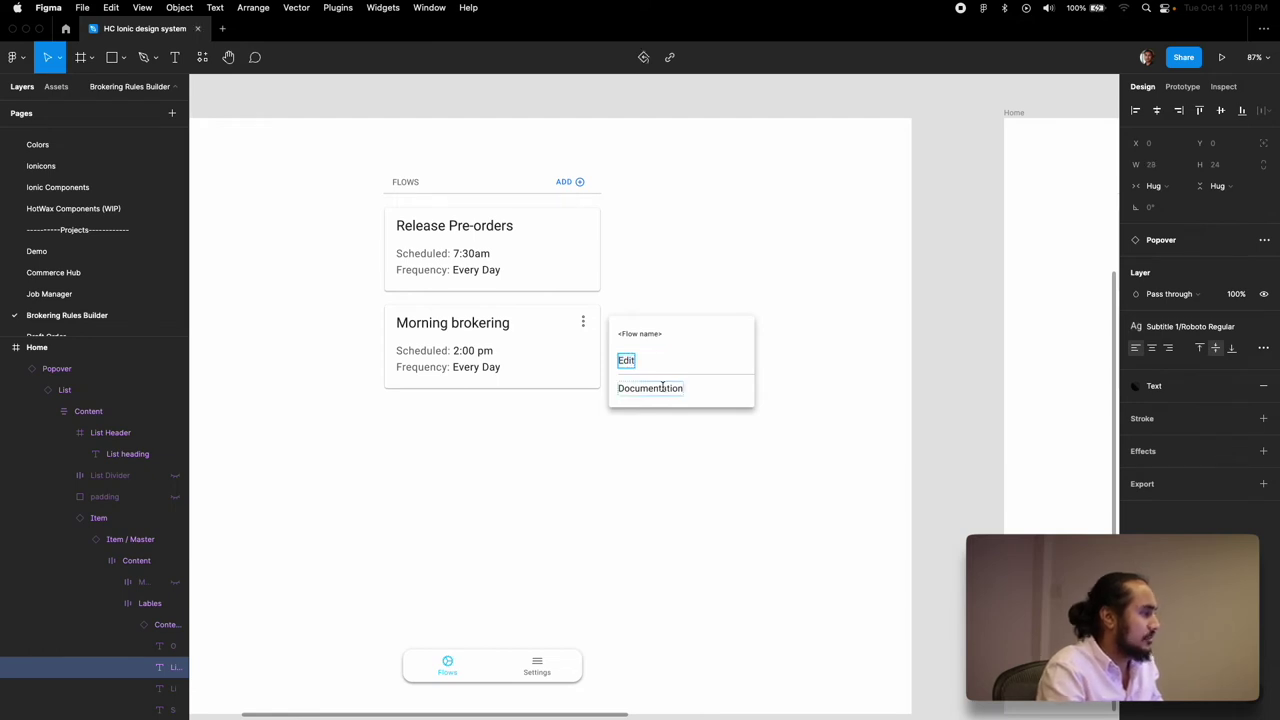
double_click(663, 387)
type("D")
key("Escape")
left_click(690, 398)
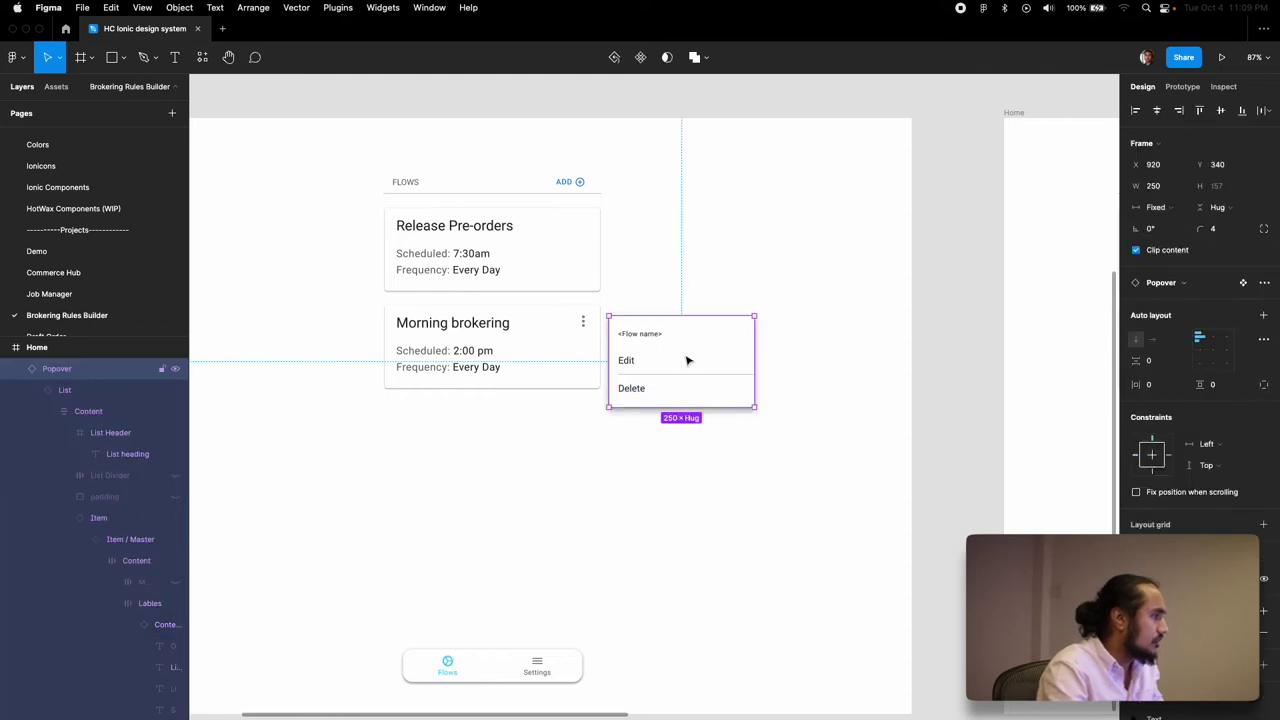
Step: Set the Media property of the popover's Edit and Delete items to Icon and select the Edit item's arrow icon
double_click(688, 359)
double_click(689, 358)
left_click(669, 389, "shift")
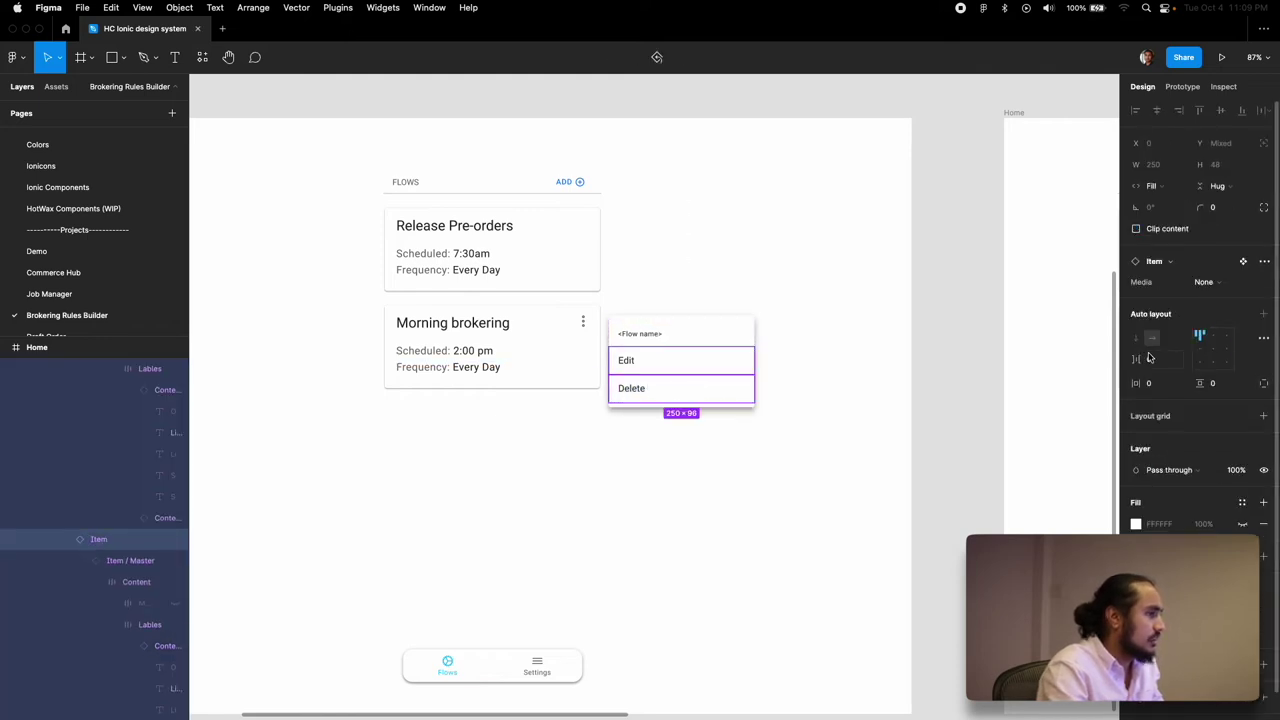
left_click(1215, 283)
left_click(1218, 295)
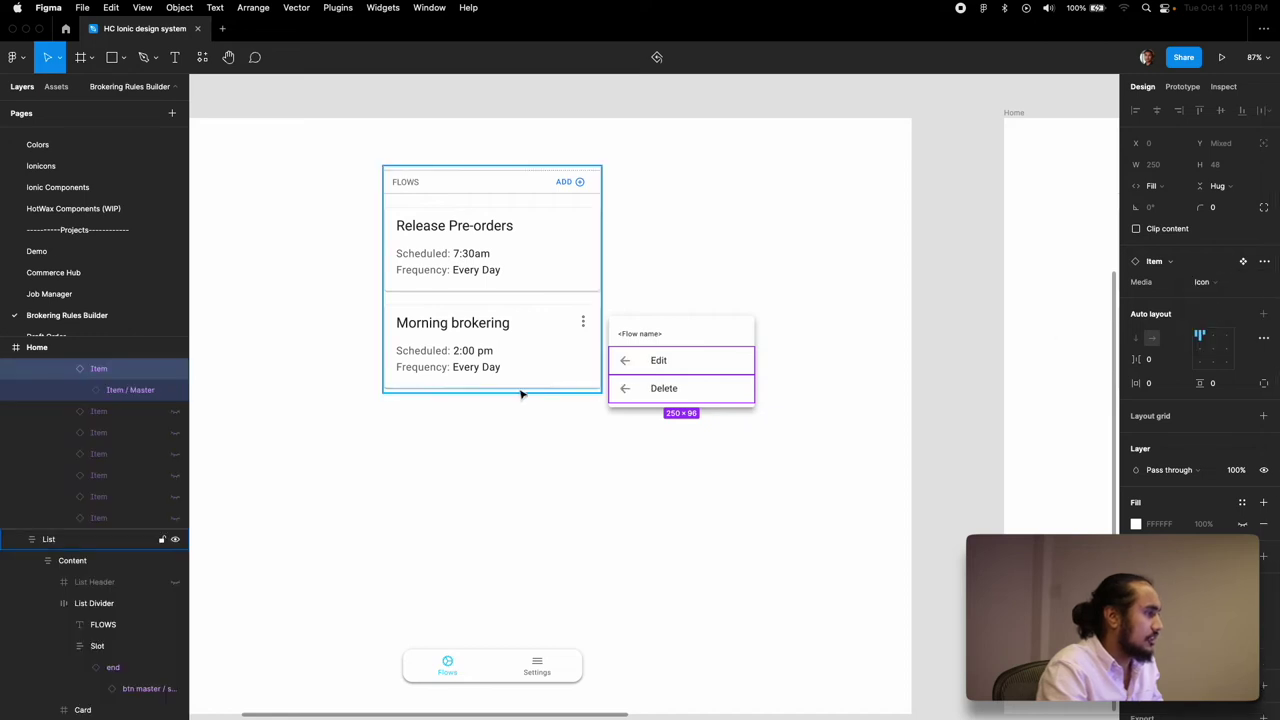
left_click(626, 364)
double_click(626, 364)
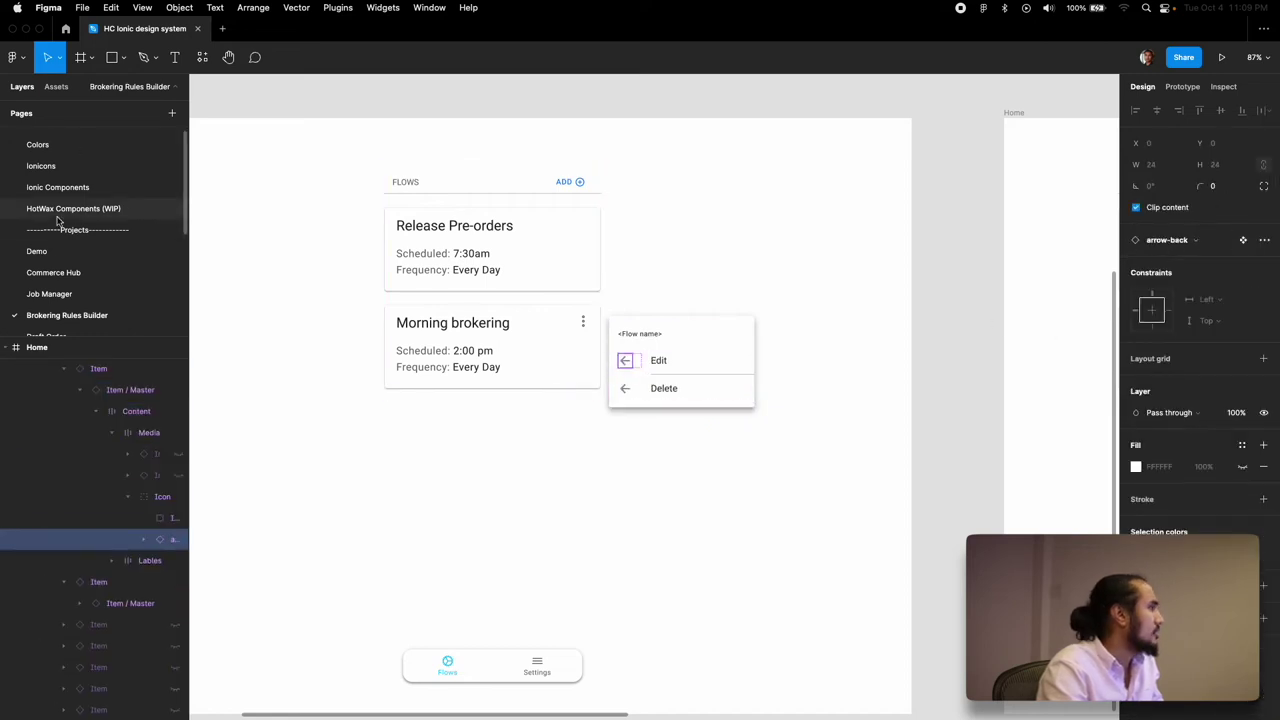
Step: Look through the Job Manager page's orders, pipeline and job details screens, and return to the Brokering Rules Builder page
left_click(57, 294)
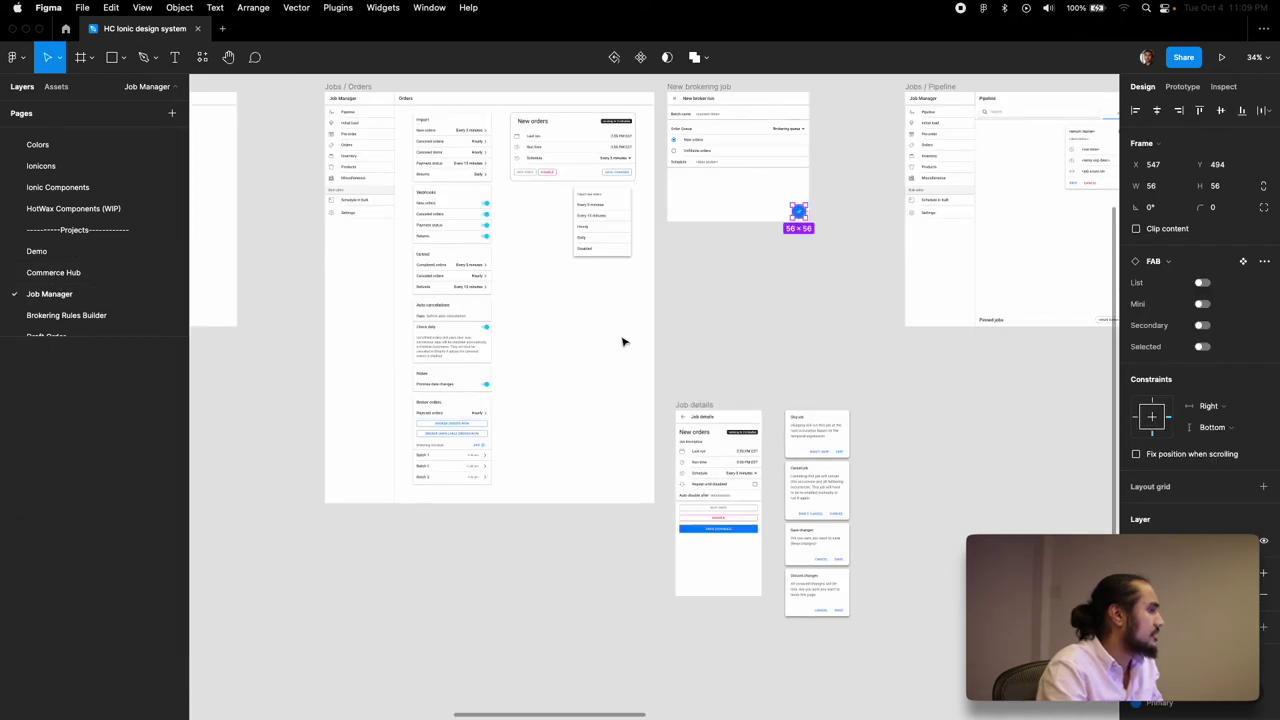
scroll(477, 417, "up", 3)
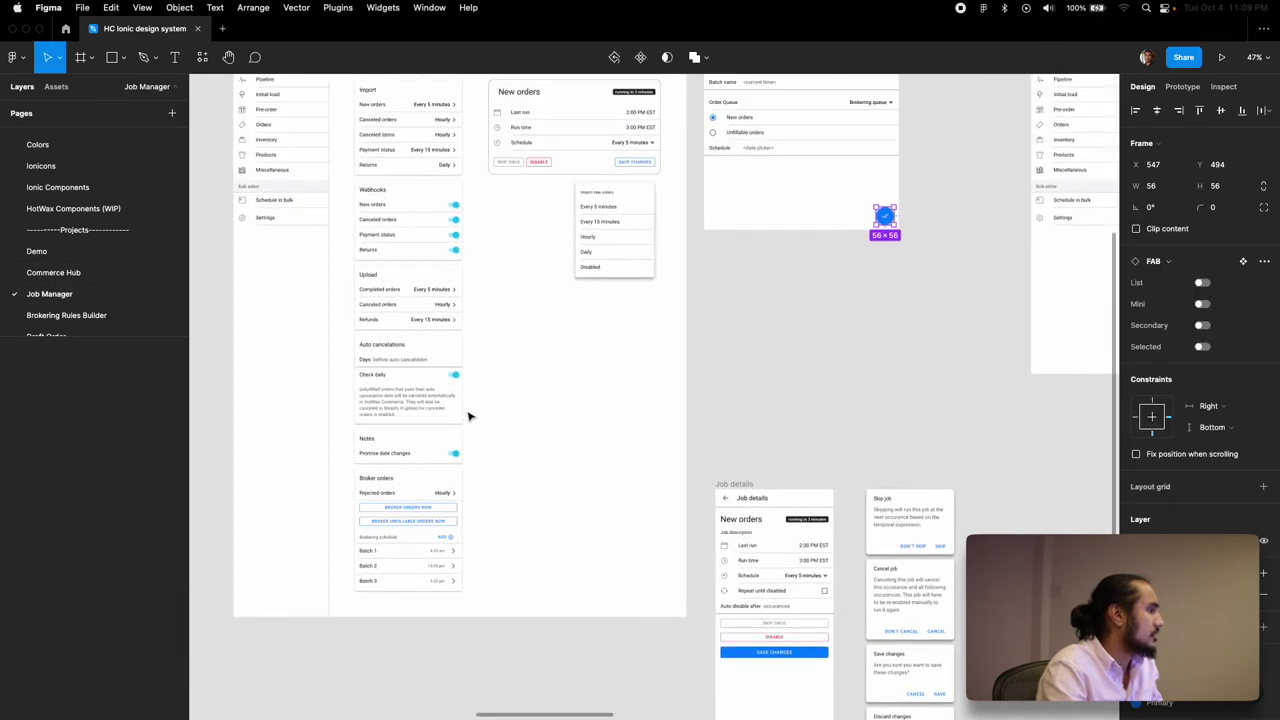
left_click(492, 459)
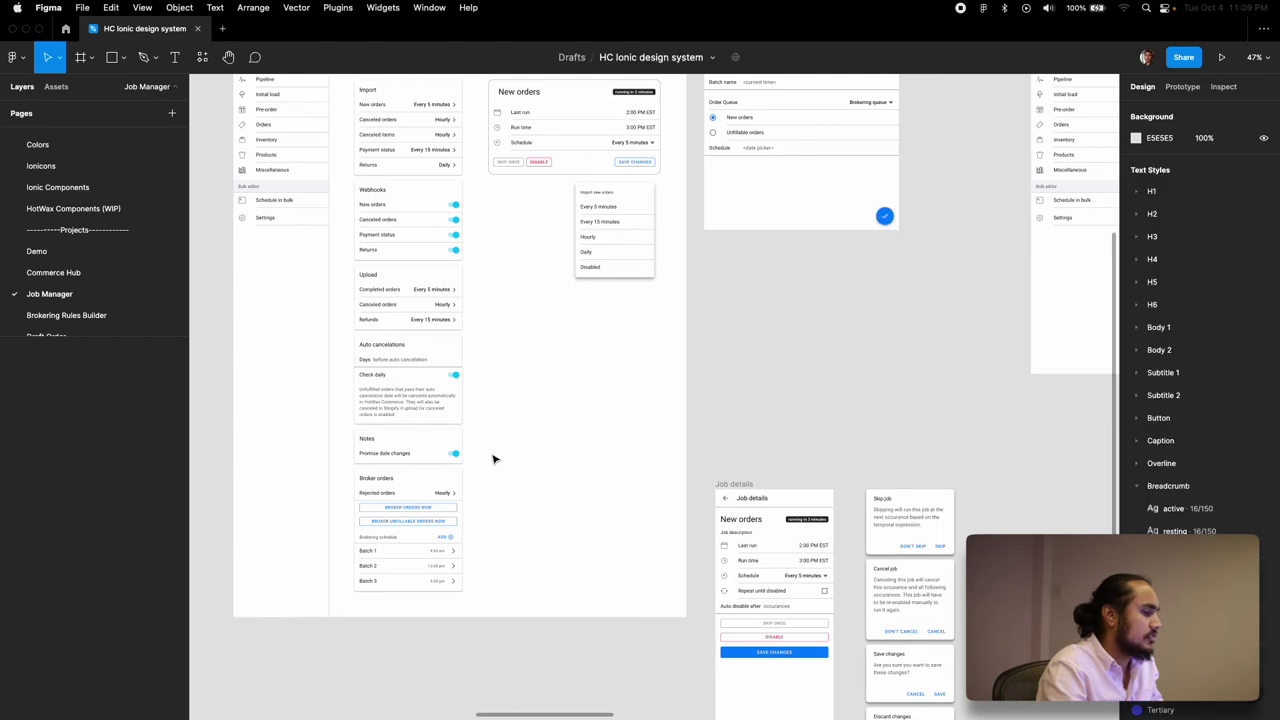
scroll(598, 463, "right", 10)
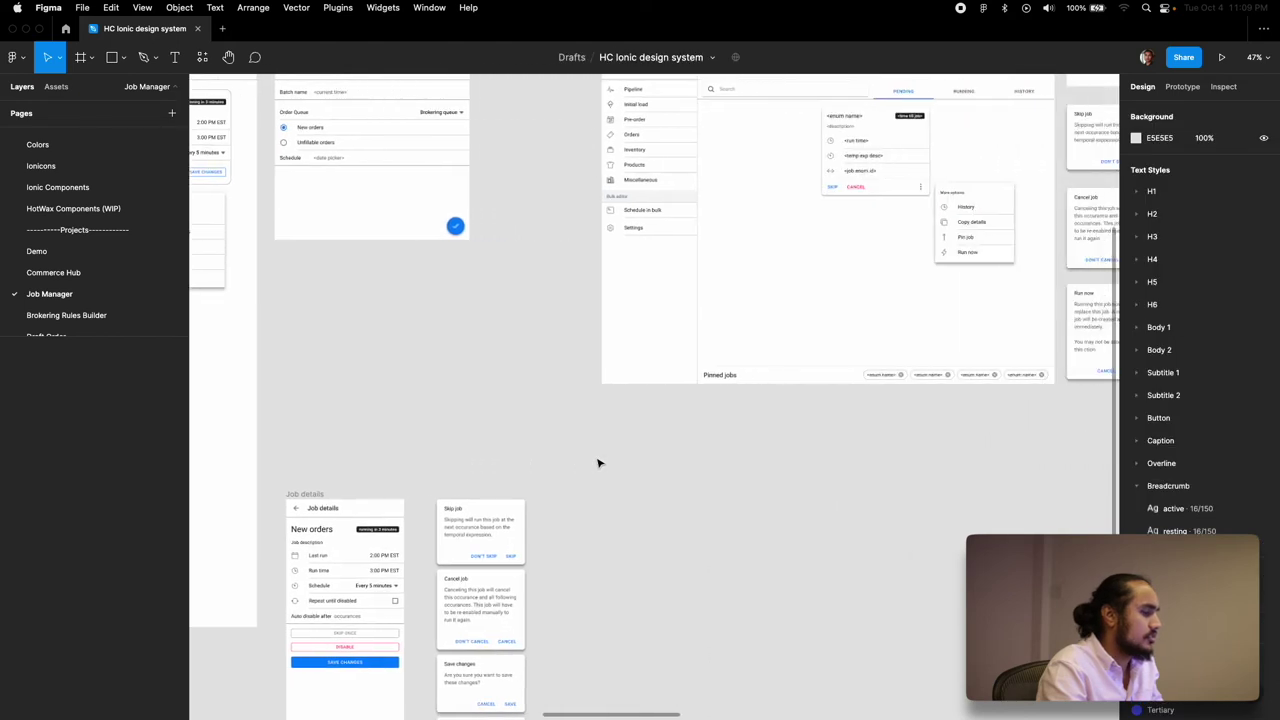
scroll(598, 463, "right", 4)
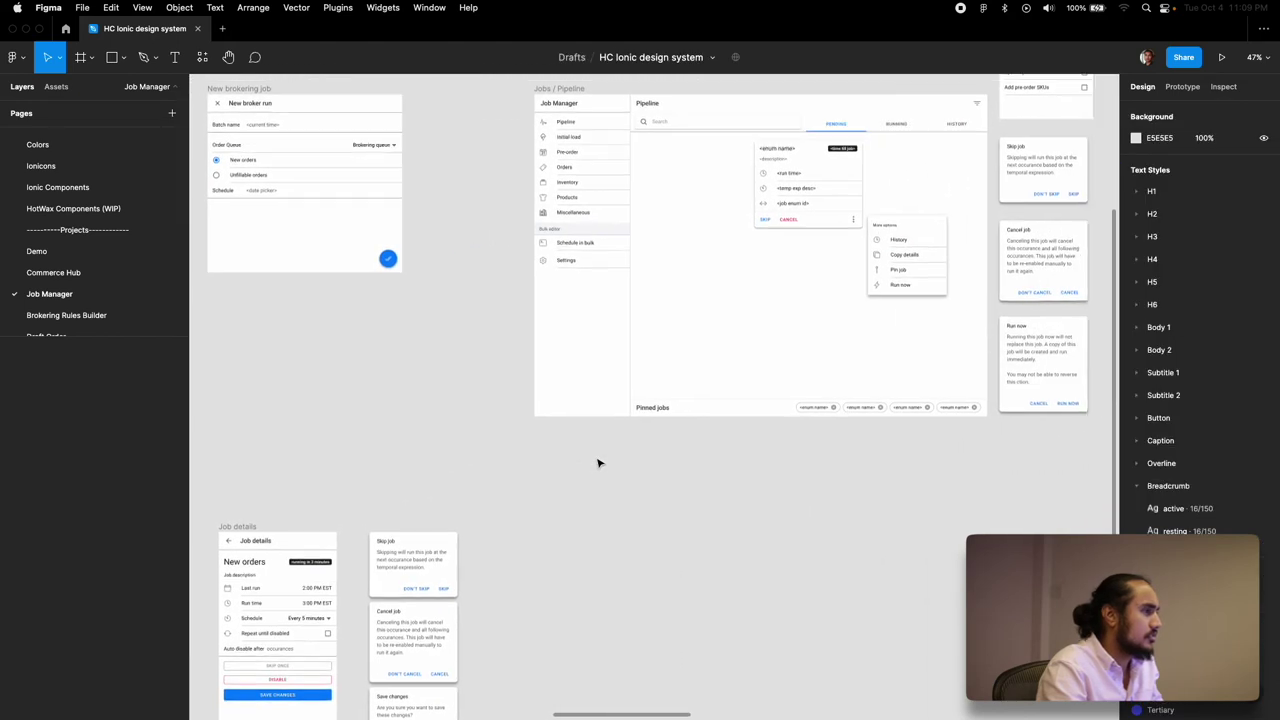
scroll(598, 463, "down", 5)
scroll(598, 463, "left", 10)
scroll(598, 463, "up", 3)
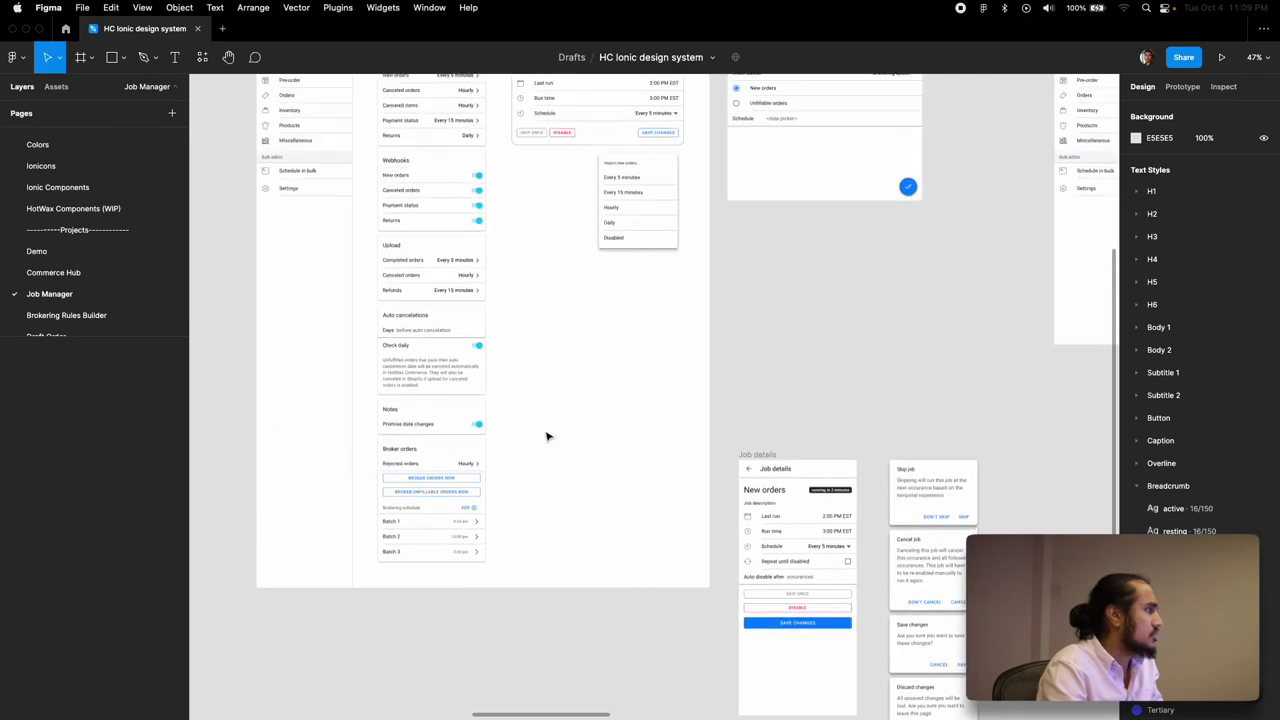
left_click(66, 28)
left_click(145, 28)
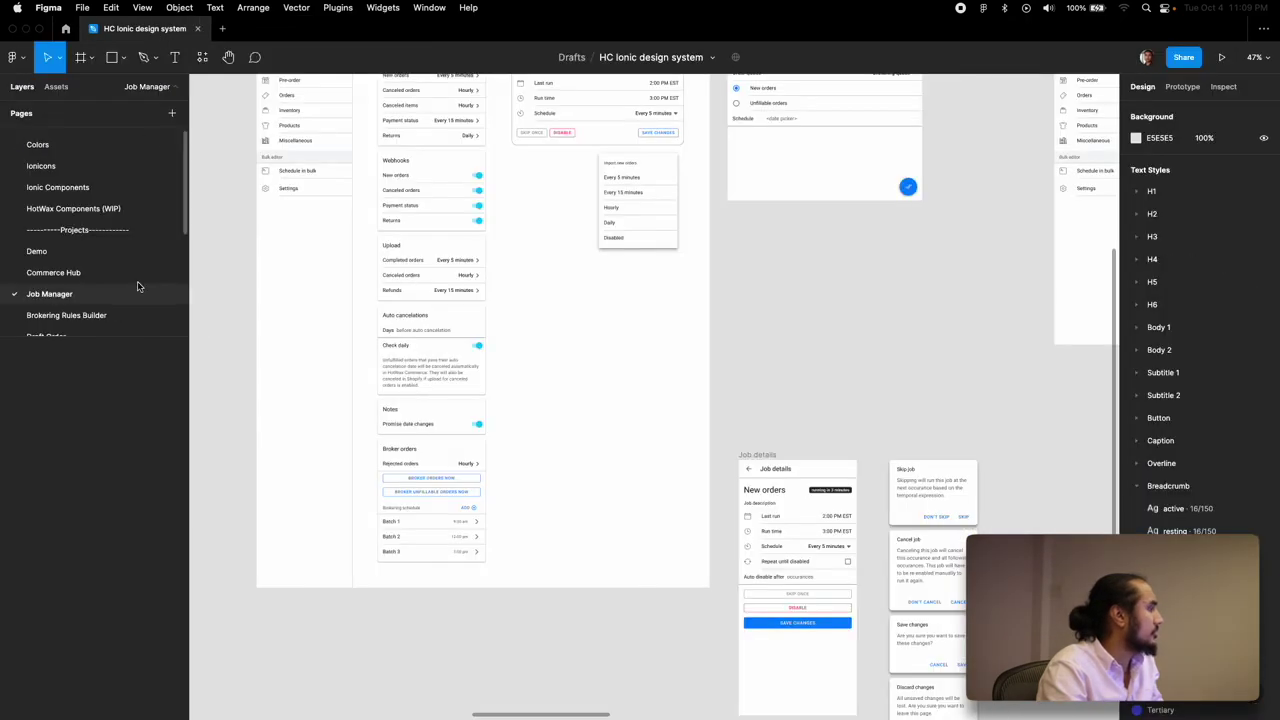
left_click(108, 272)
left_click(107, 315)
Step: Swap the Edit item's arrow icon for pencil-outline
left_click(625, 362, "super")
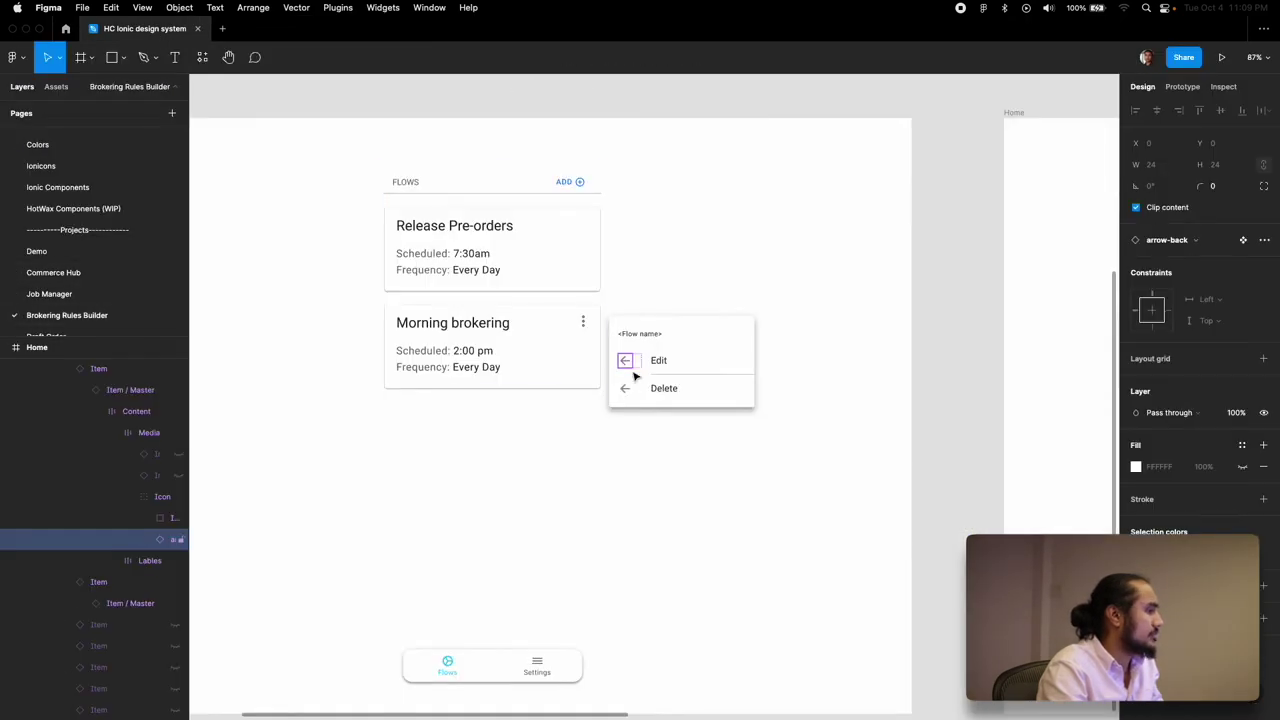
left_click(1184, 240)
type("pencil")
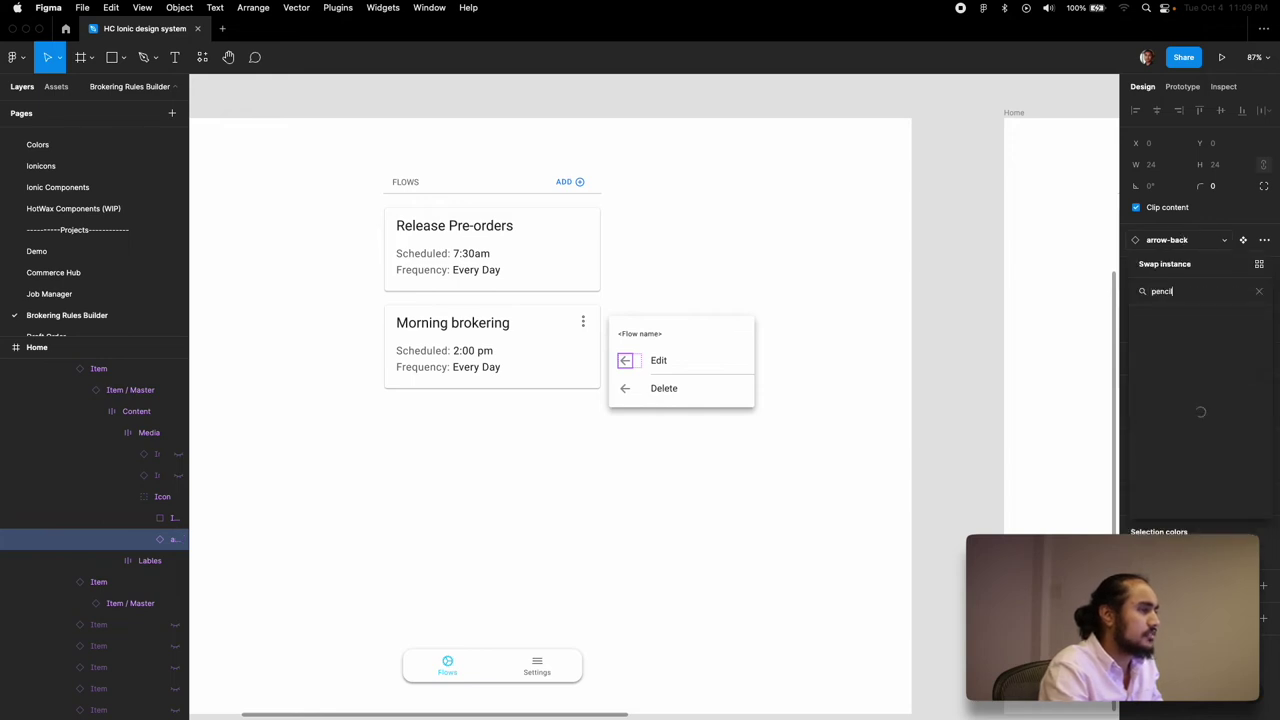
left_click(1183, 385)
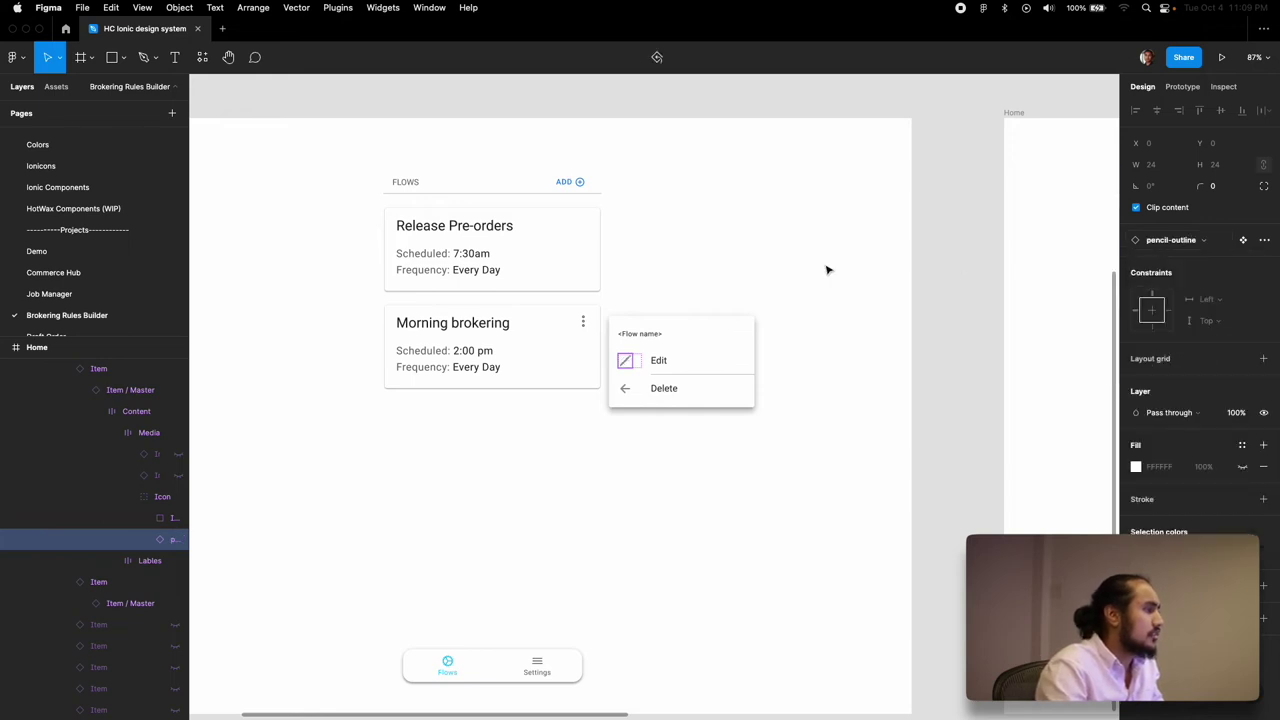
Step: Swap the Delete item's arrow icon for an outlined trash can icon
left_click(622, 392)
double_click(622, 392)
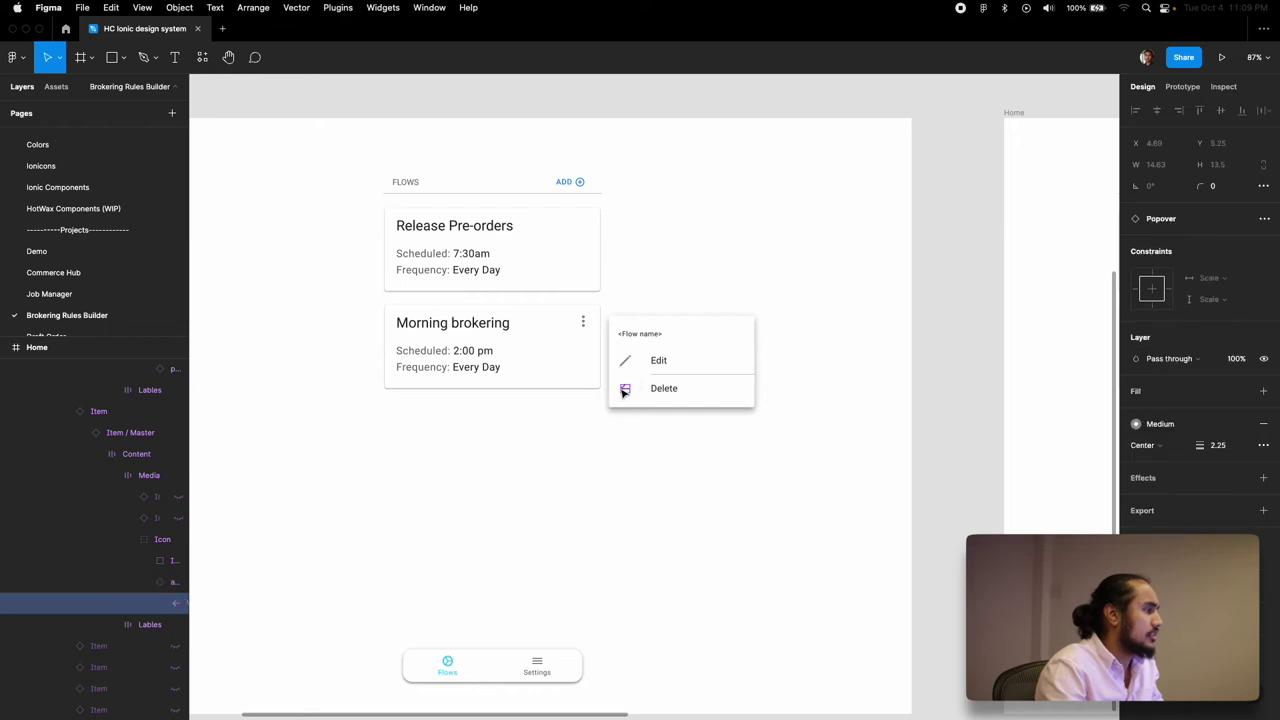
left_click(152, 539)
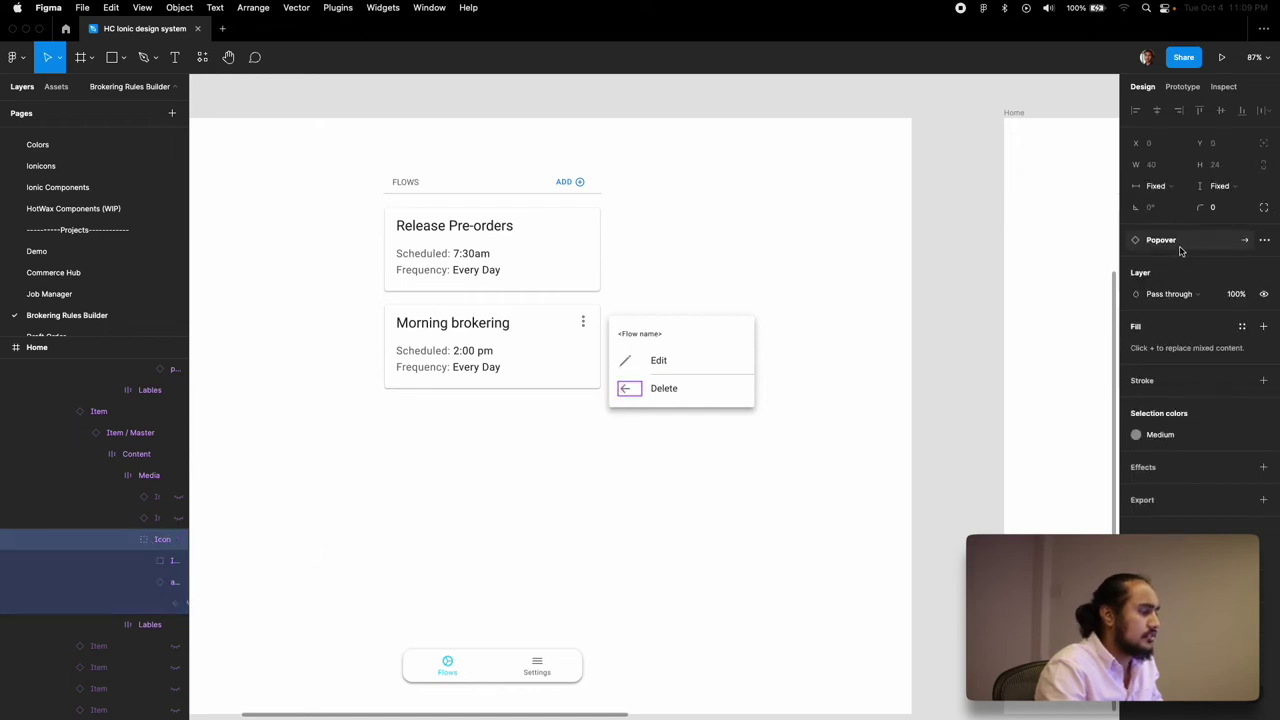
left_click(1181, 247)
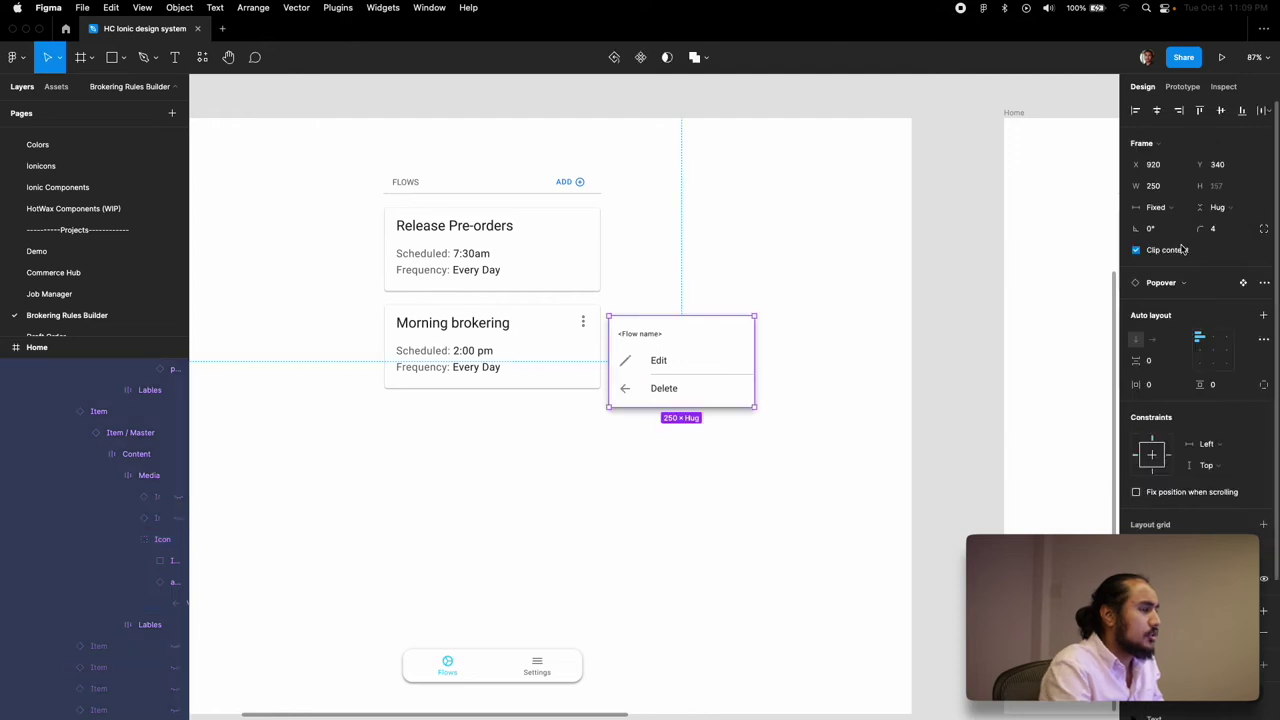
left_click(625, 388, "super")
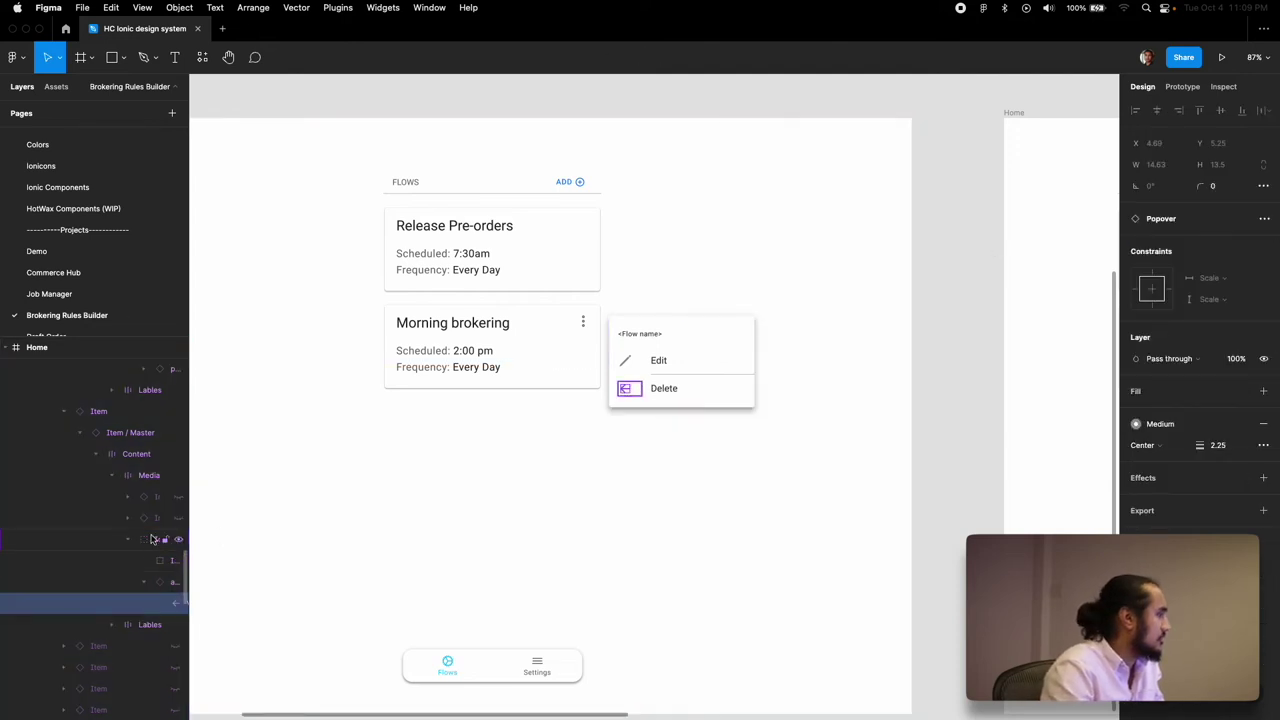
left_click(168, 560)
key("super+z")
key("super+z")
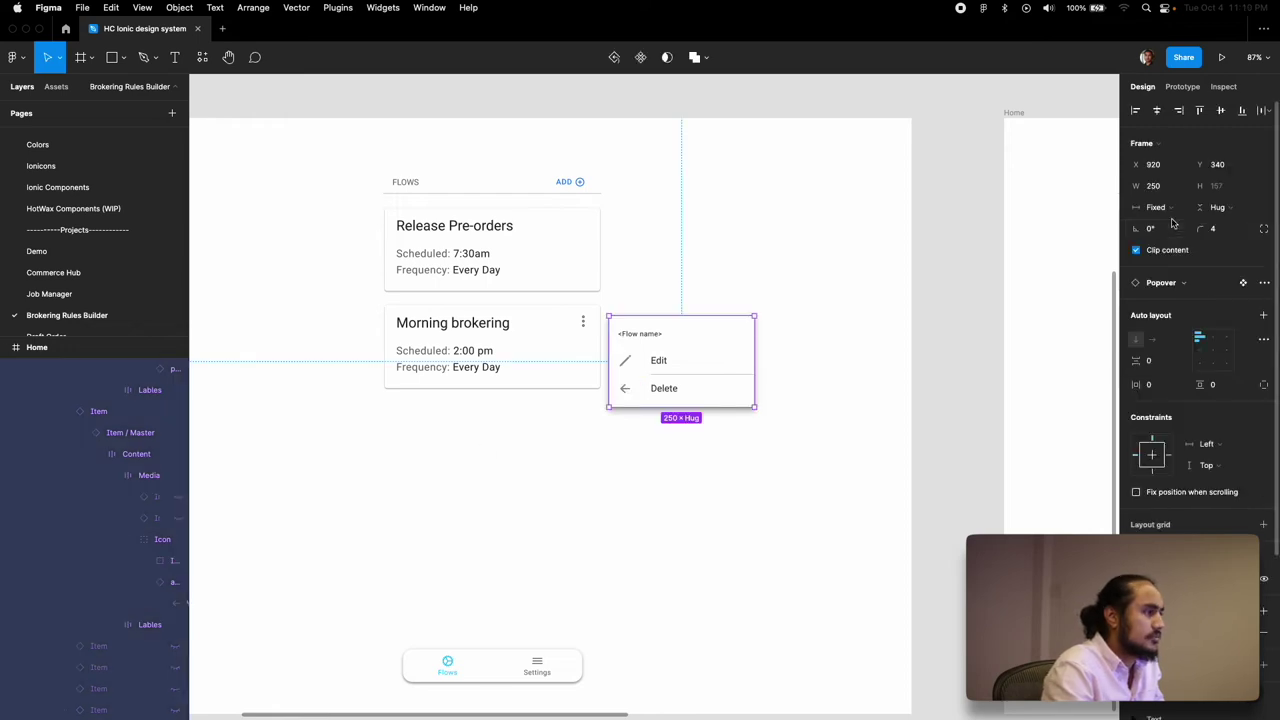
left_click(874, 403)
Step: Move the Morning brokering card's ellipsis icon to the card's lower-right corner and lower the popover to line up with it
scroll(874, 406, "left", 1)
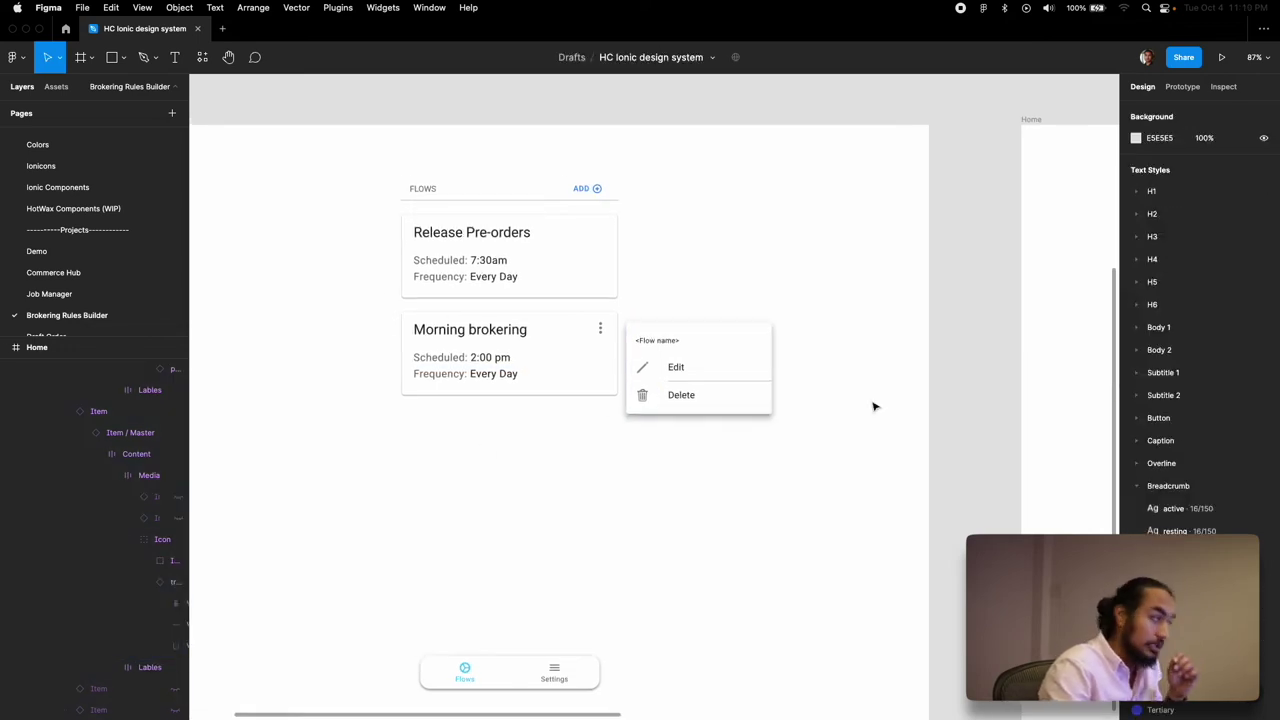
scroll(612, 400, "up", 3)
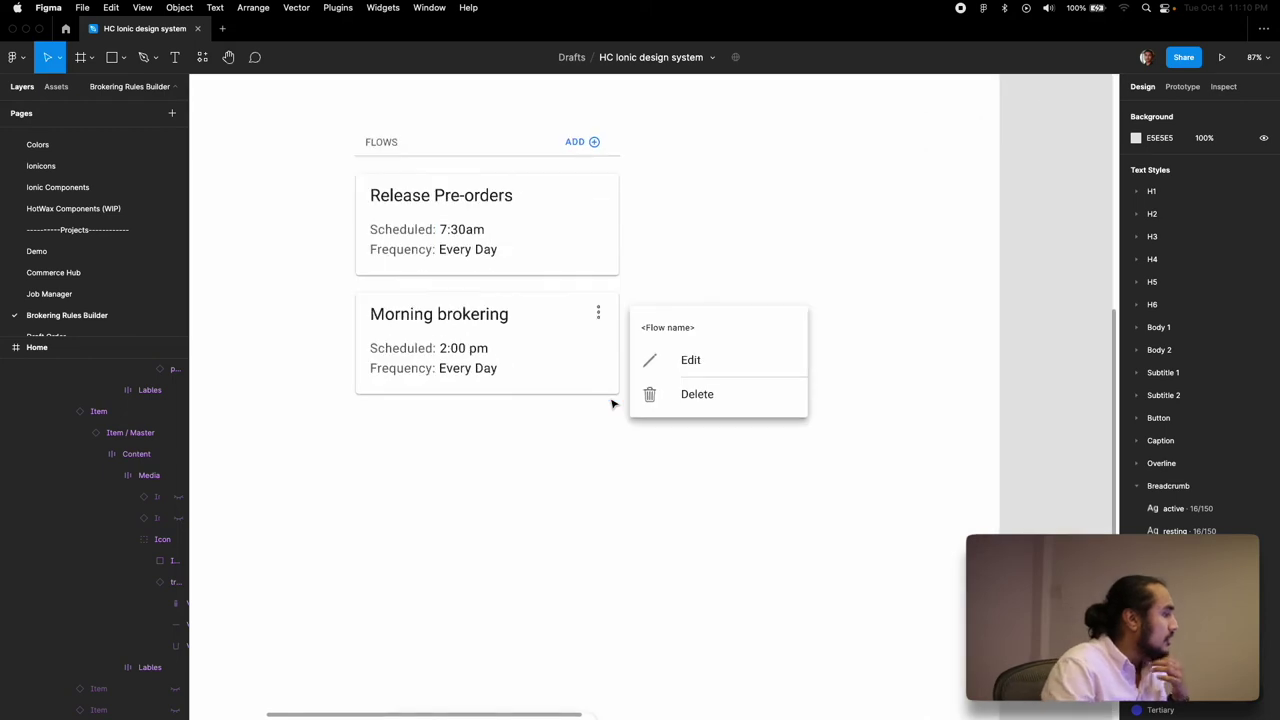
scroll(612, 403, "down", 2)
scroll(612, 403, "down", 3)
scroll(612, 403, "right", 3)
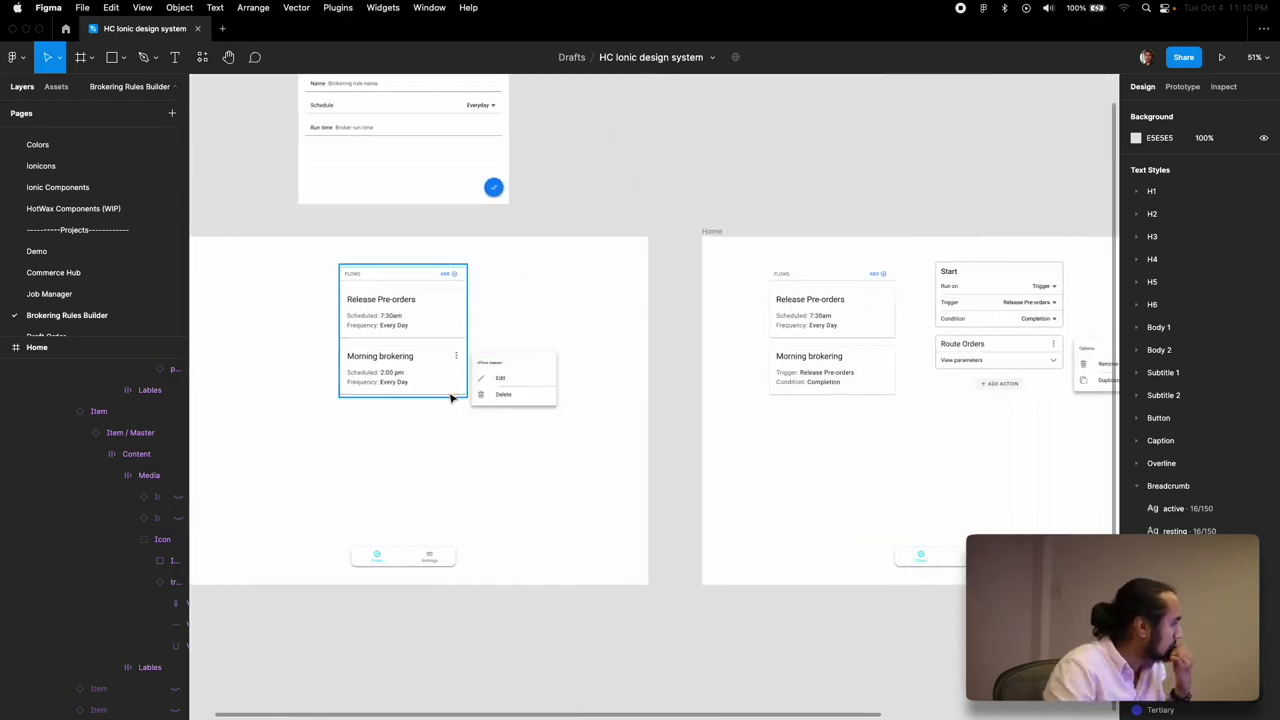
scroll(451, 396, "up", 3)
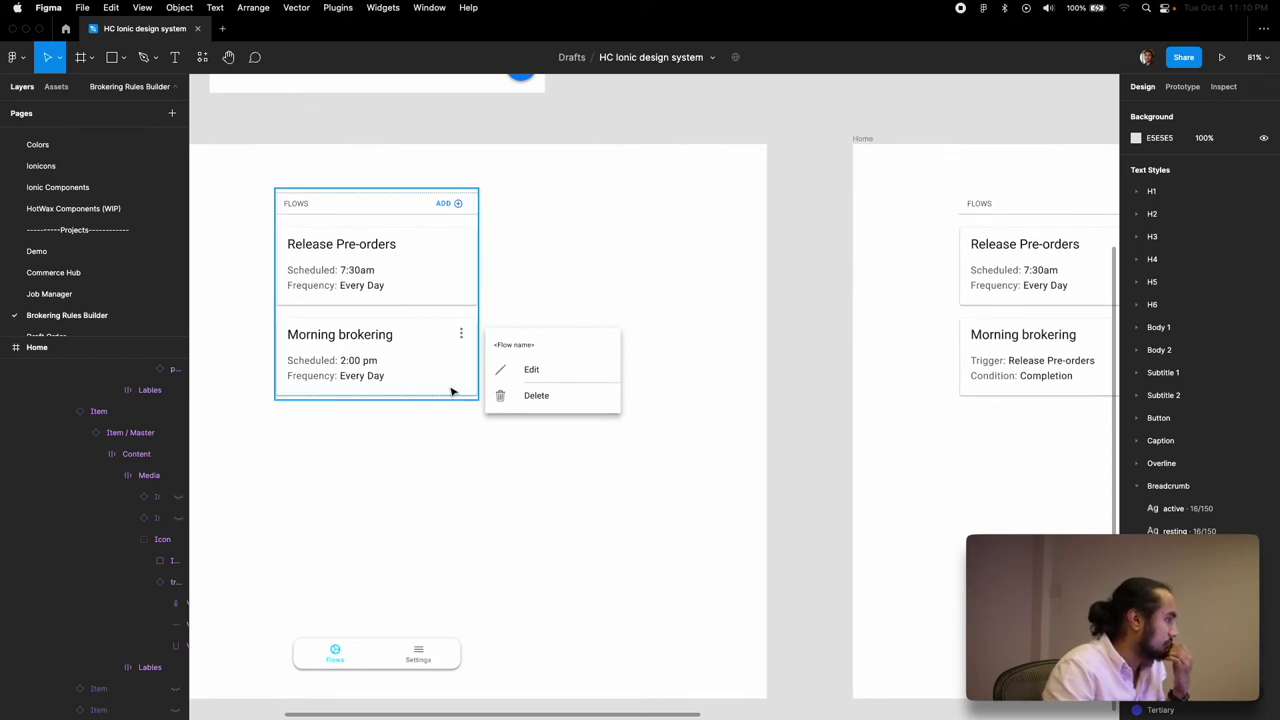
left_click(459, 338)
double_click(460, 338)
double_click(460, 338)
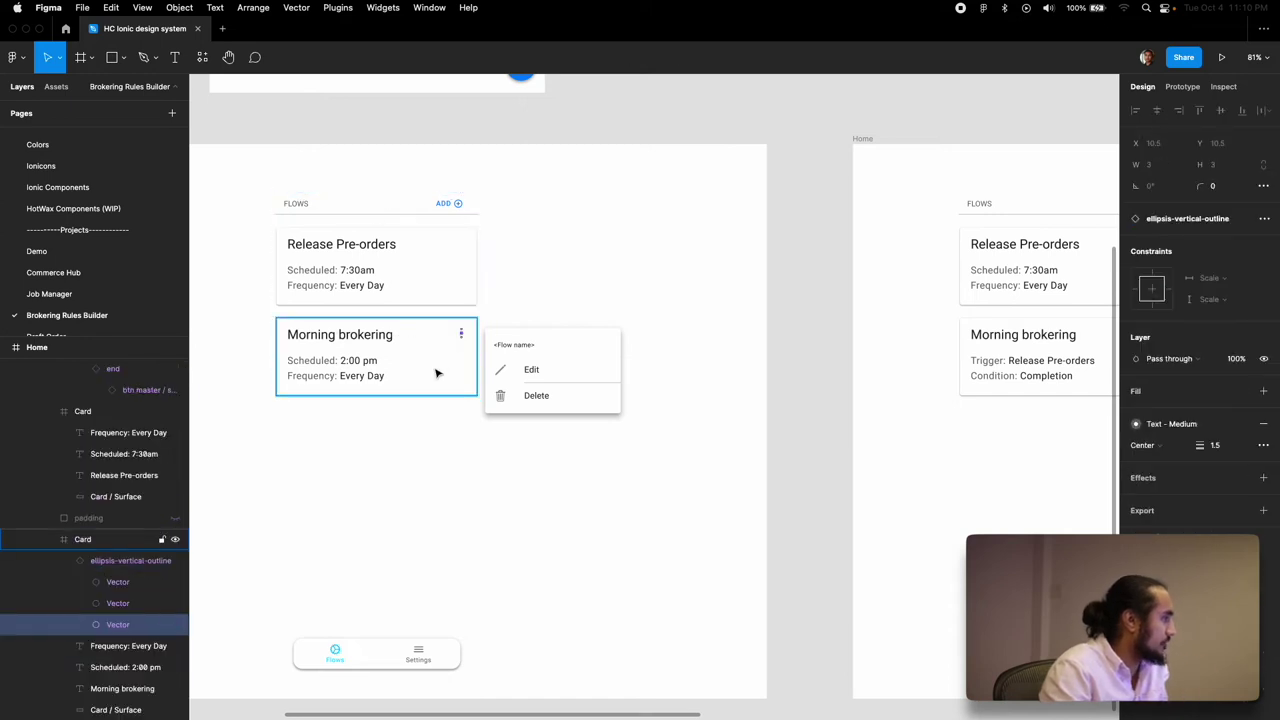
left_click(128, 560)
left_click_drag(463, 341, 457, 372)
left_click(543, 351)
left_click_drag(543, 351, 538, 372)
Step: Insert a Switch component into the upper-right corner of the Morning brokering card
left_click(450, 348)
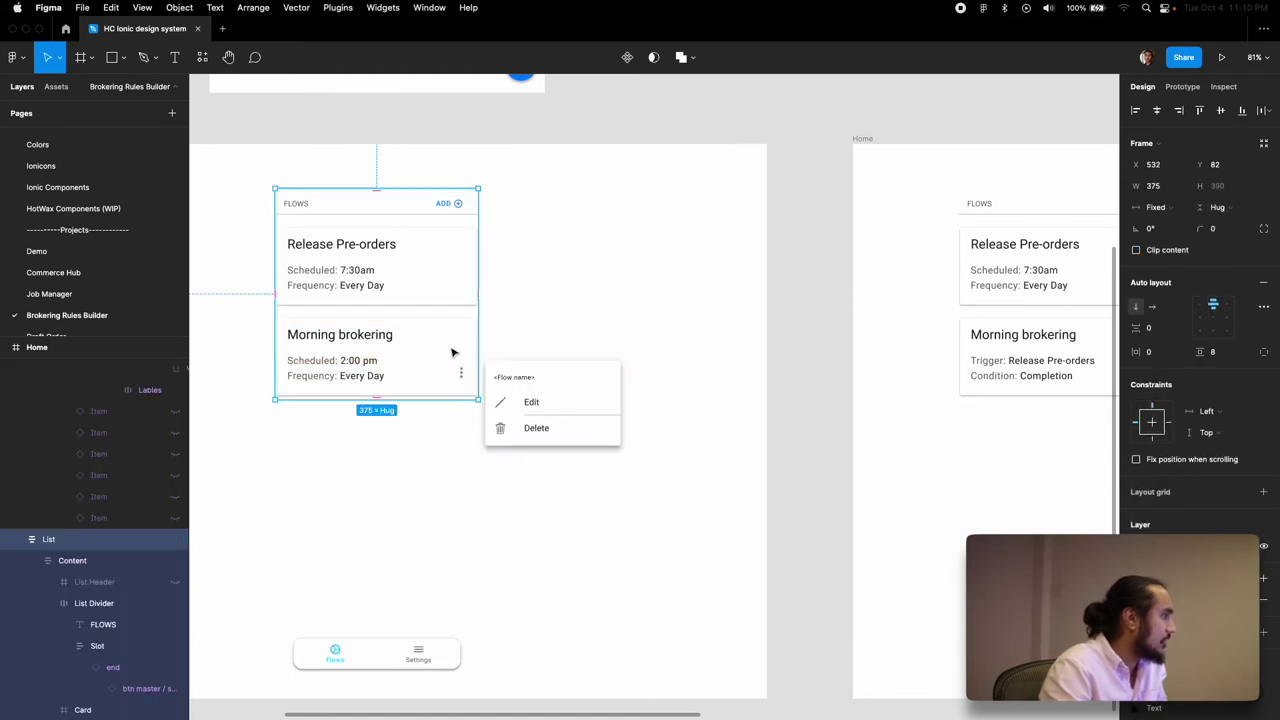
left_click(452, 352)
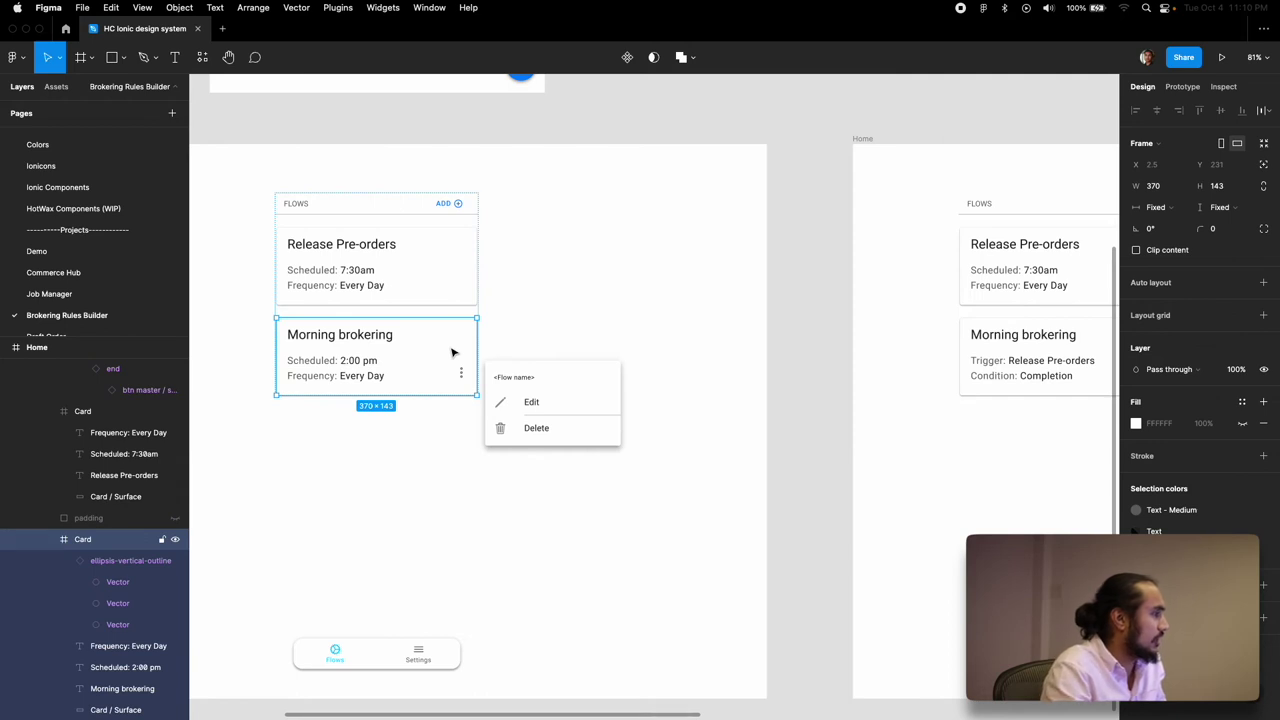
key("shift+i")
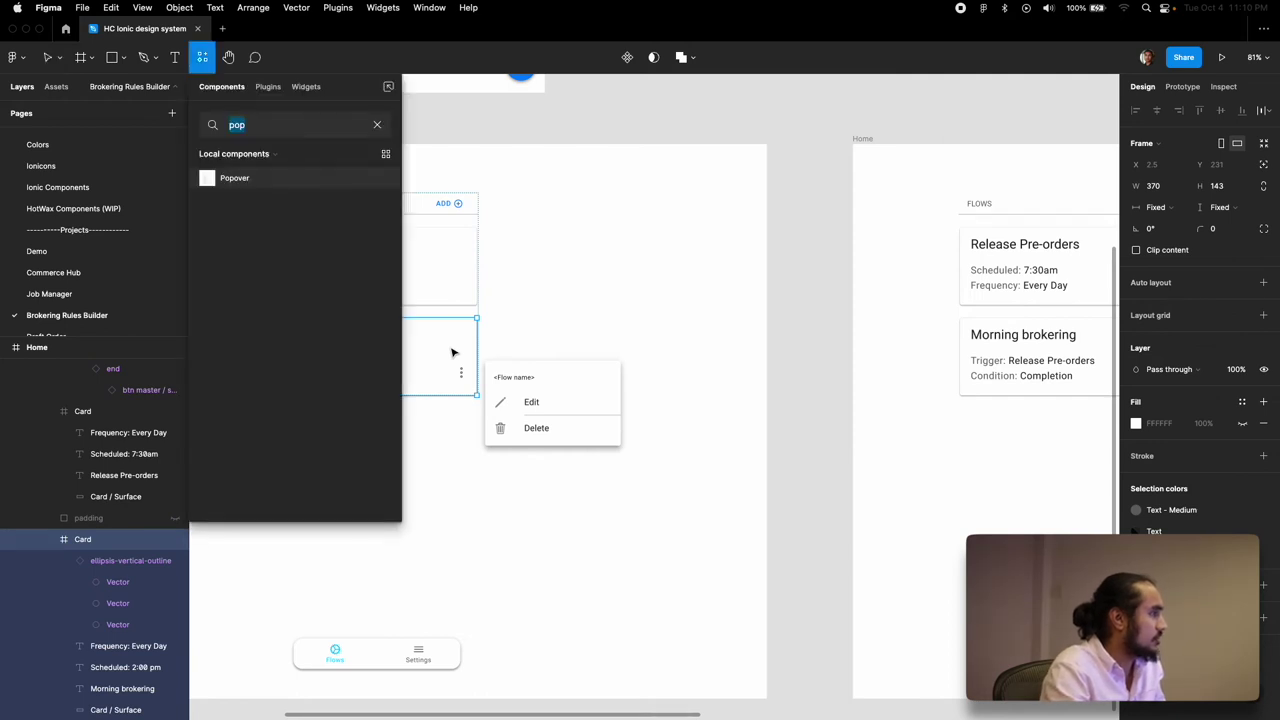
type("toggle")
key("Down")
key("Down")
key("Down")
key("Return")
left_click_drag(380, 357, 457, 336)
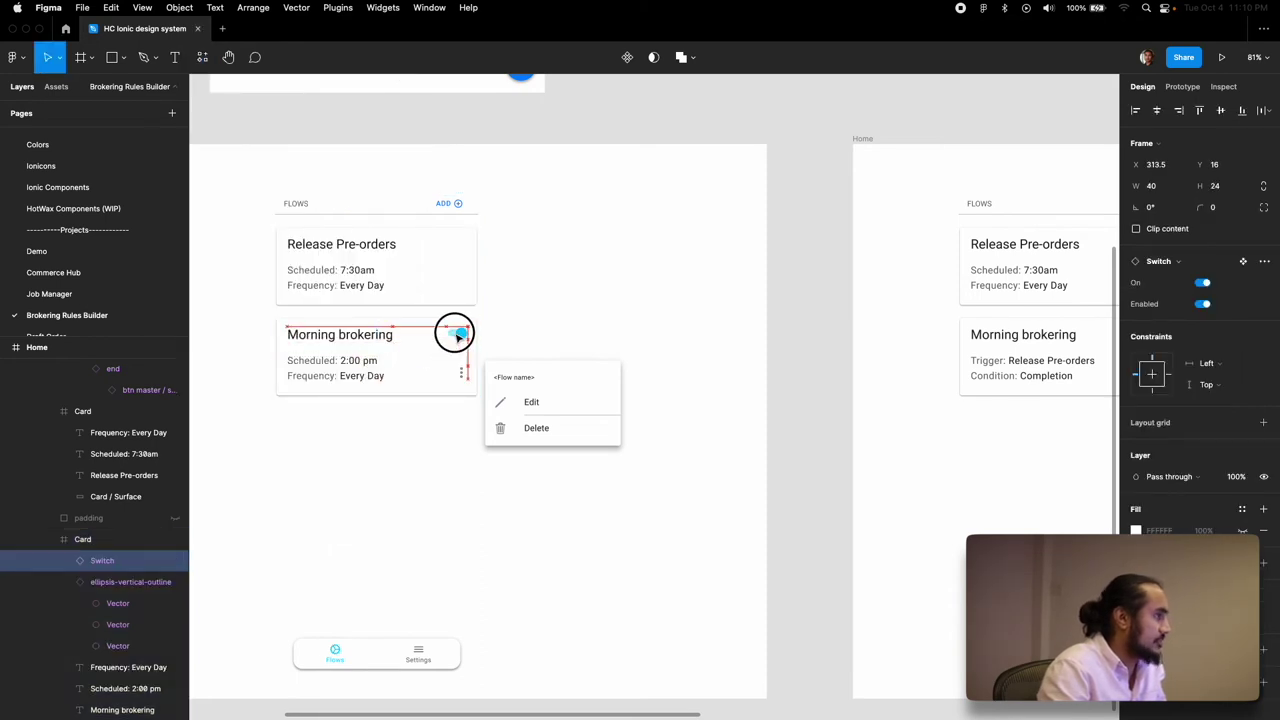
Step: Try to copy the ellipsis icon from the Morning brokering card into the Release Pre-orders card
left_click(459, 372)
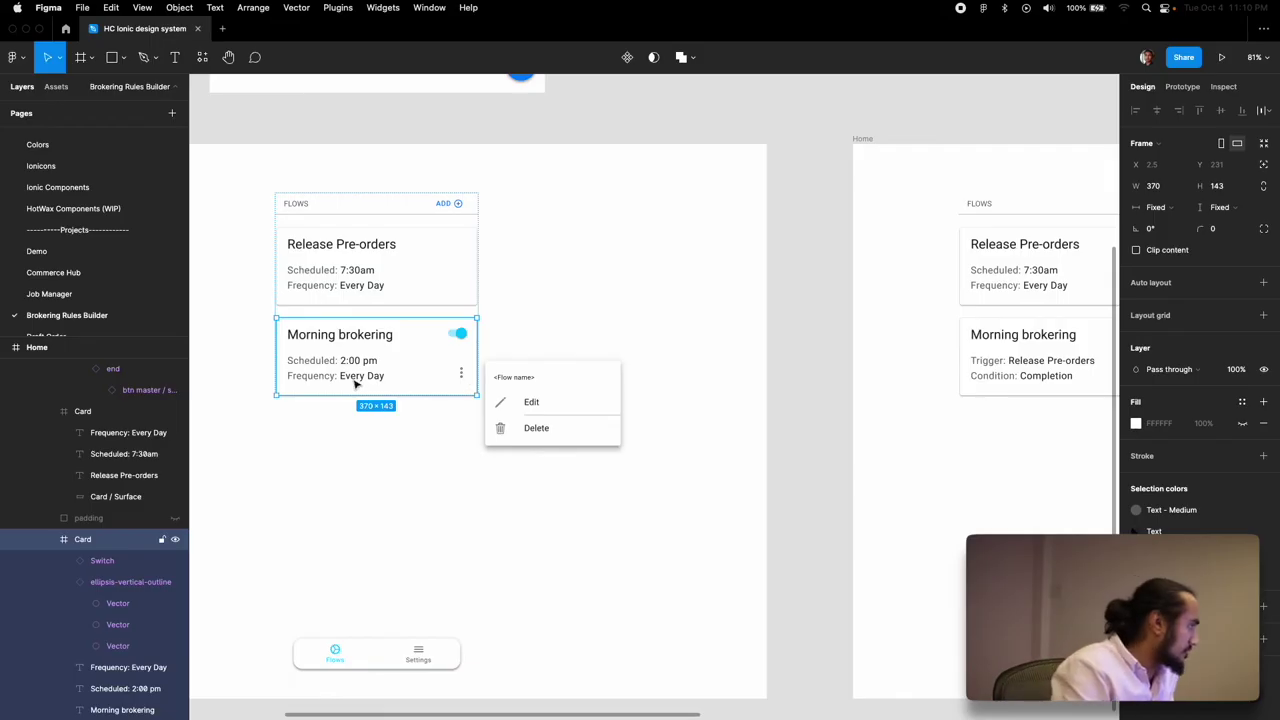
double_click(466, 372)
key("super+c")
left_click(457, 262)
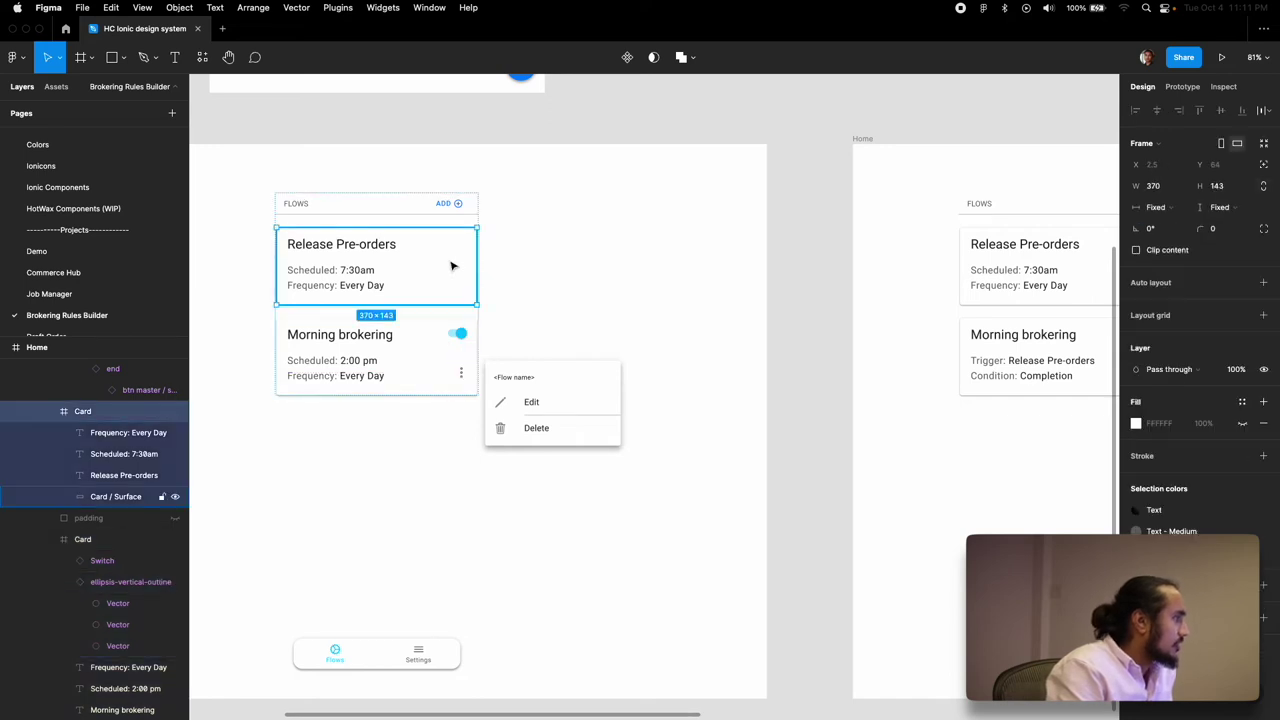
key("super+v")
key("super+z")
Step: Copy the switch and ellipsis icon from the Morning brokering card into matching positions on the Release Pre-orders card
left_click(457, 334, "shift")
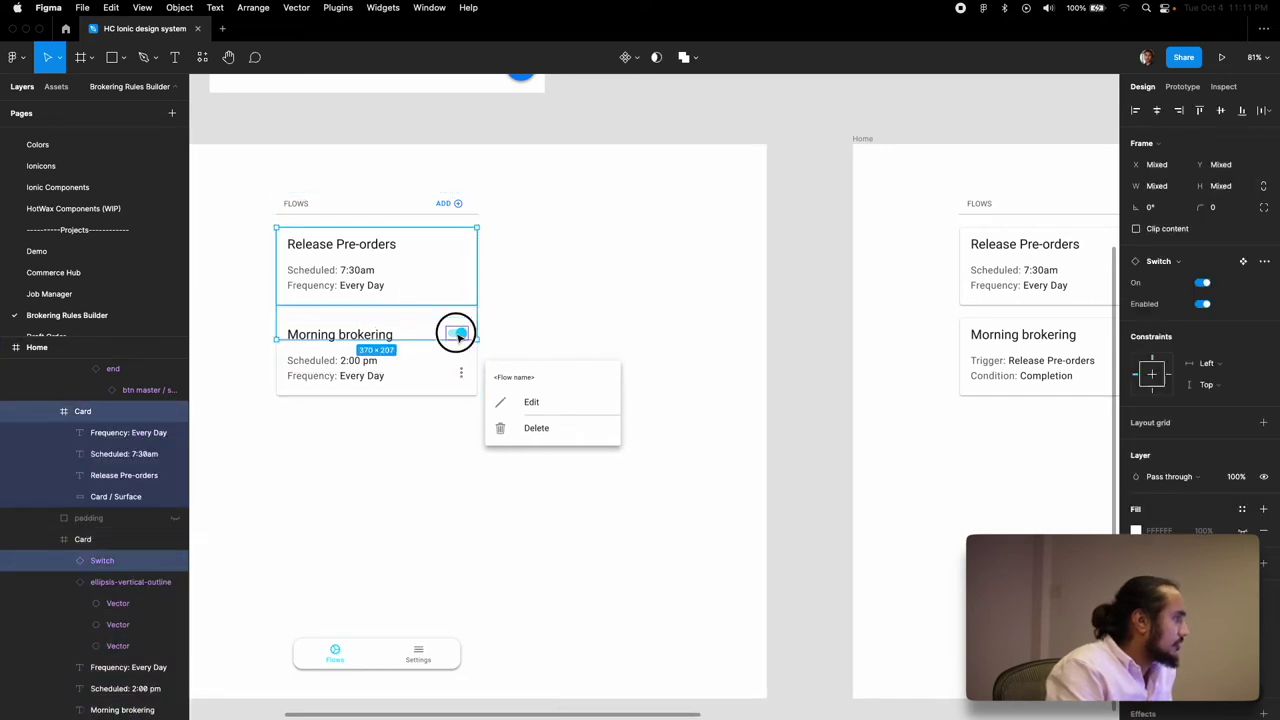
left_click(460, 373)
left_click(461, 340, "shift")
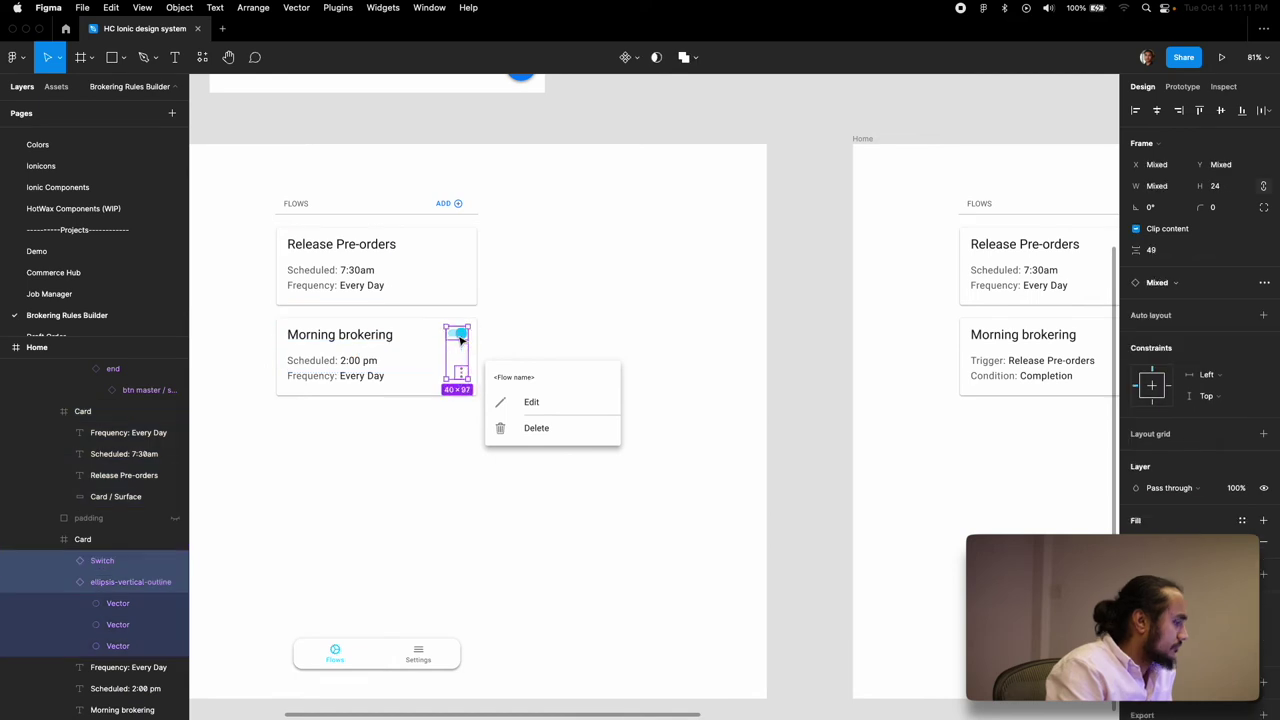
key("super+c")
left_click(425, 272)
key("super+v")
key("Escape")
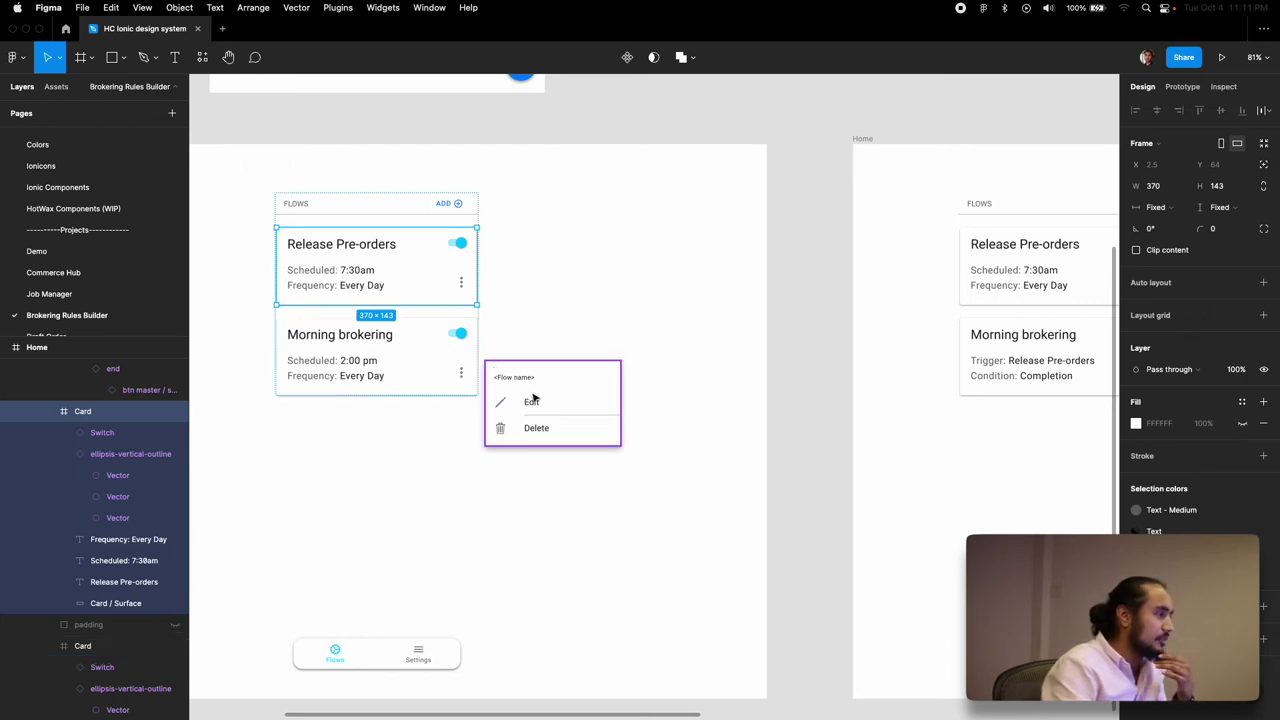
left_click(508, 530)
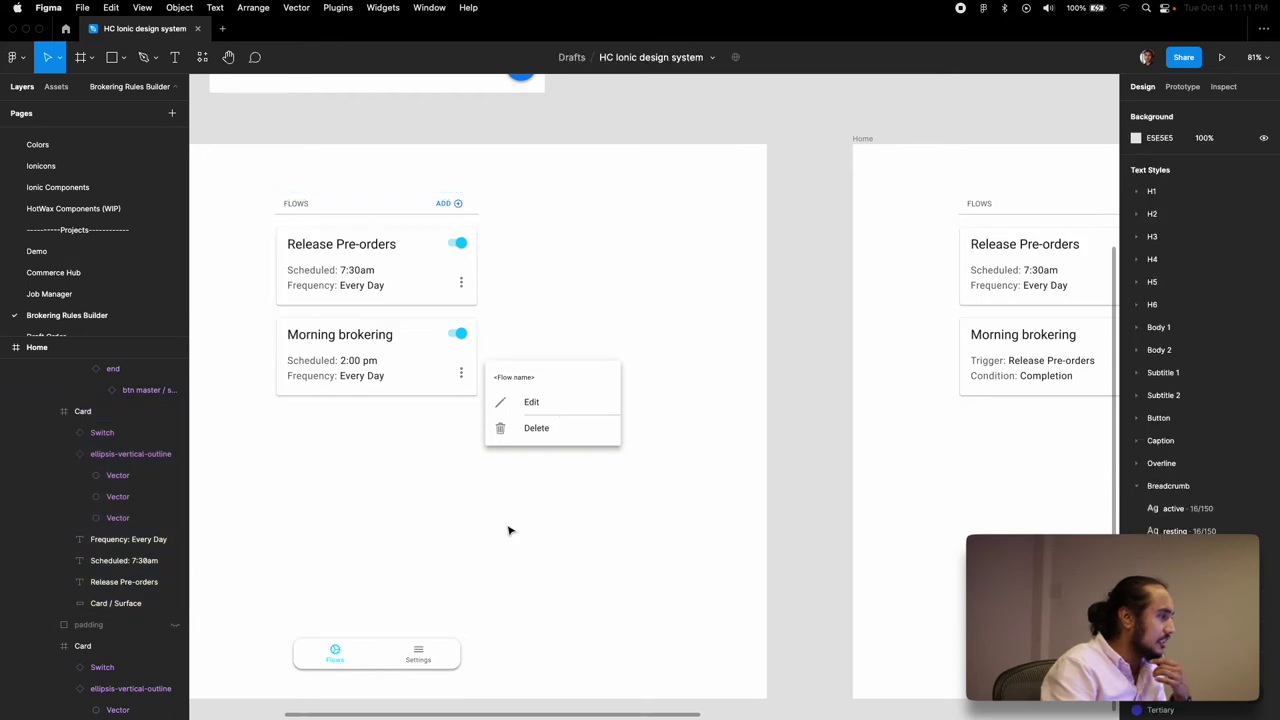
Step: Replace the flow list in the Home frame containing the Start card with the updated list with switches and ellipsis icons
left_click(436, 372)
scroll(436, 372, "down", 5)
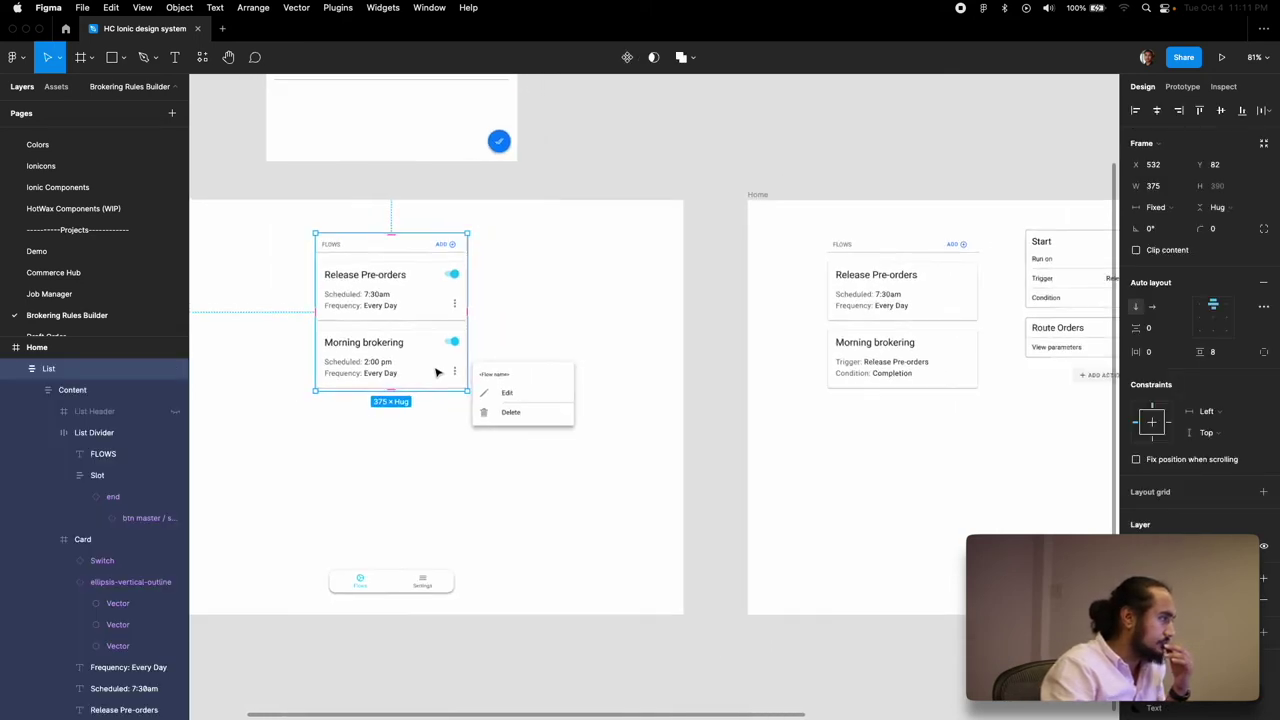
left_click(752, 302)
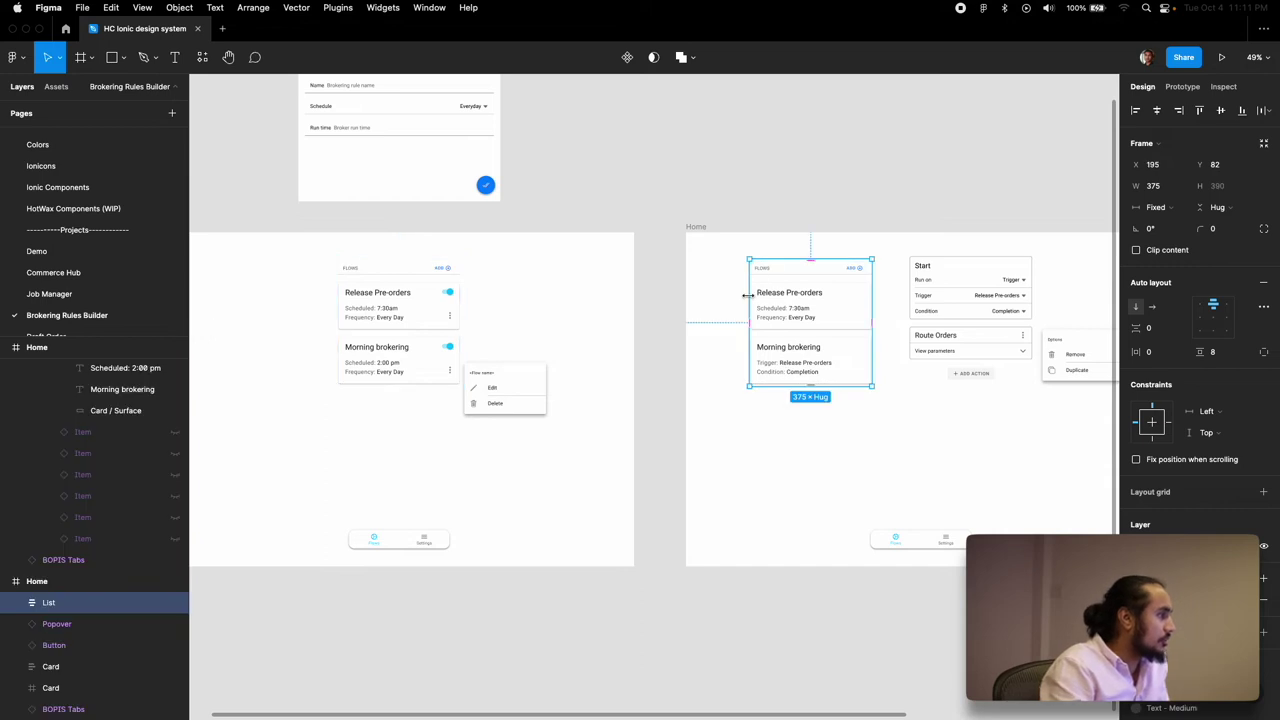
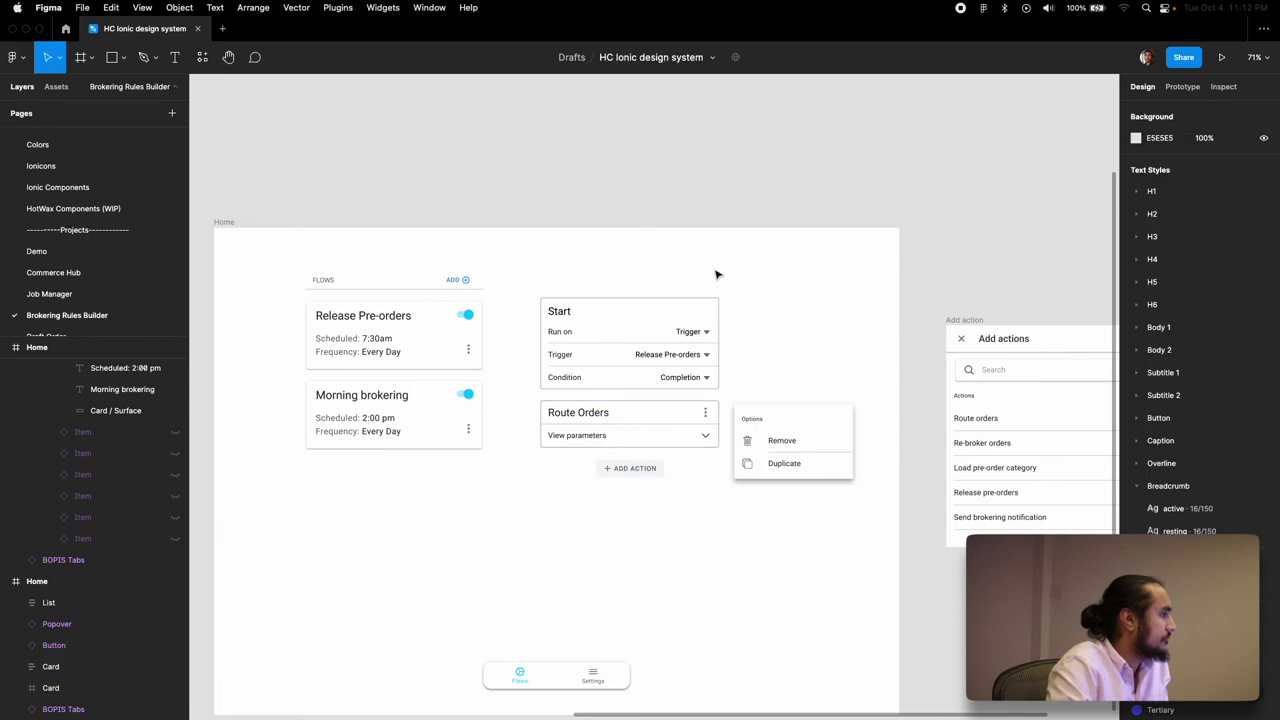
Step: Insert a Button component above the Start card and centre it horizontally on that card
key("shift+i")
type("button")
key("BackSpace")
key("BackSpace")
key("BackSpace")
key("BackSpace")
key("BackSpace")
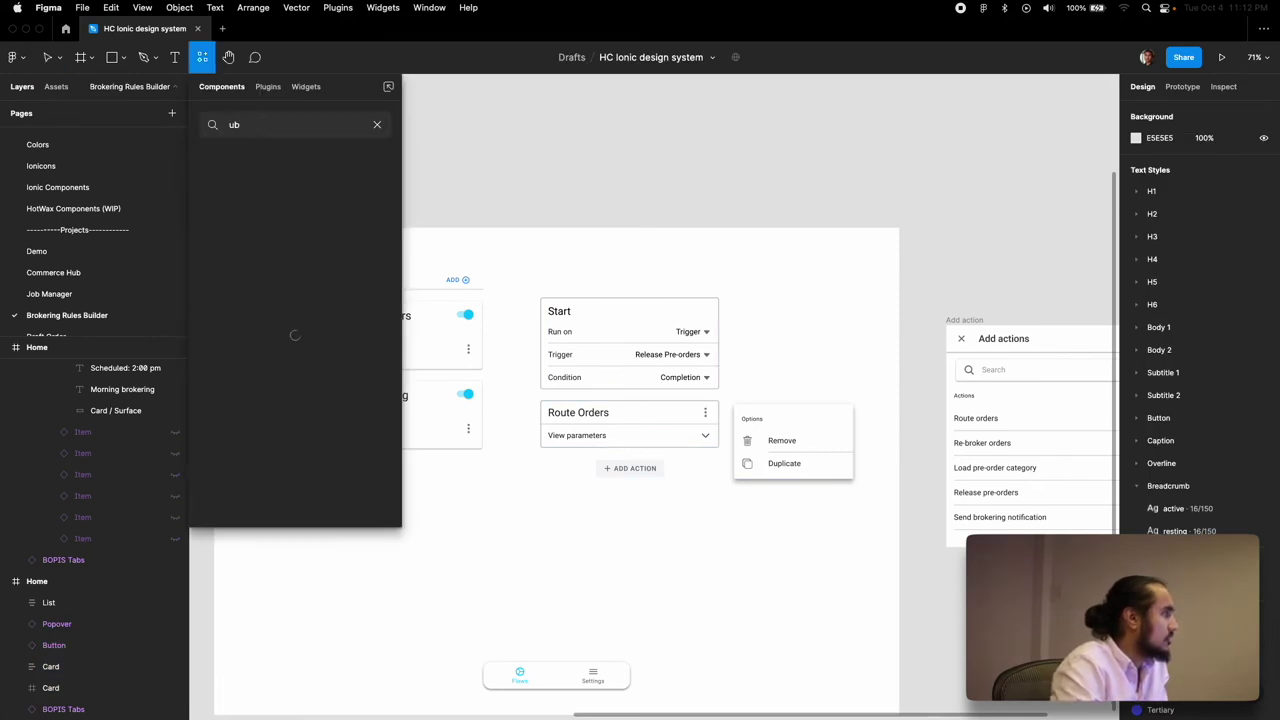
left_click_drag(234, 177, 633, 276)
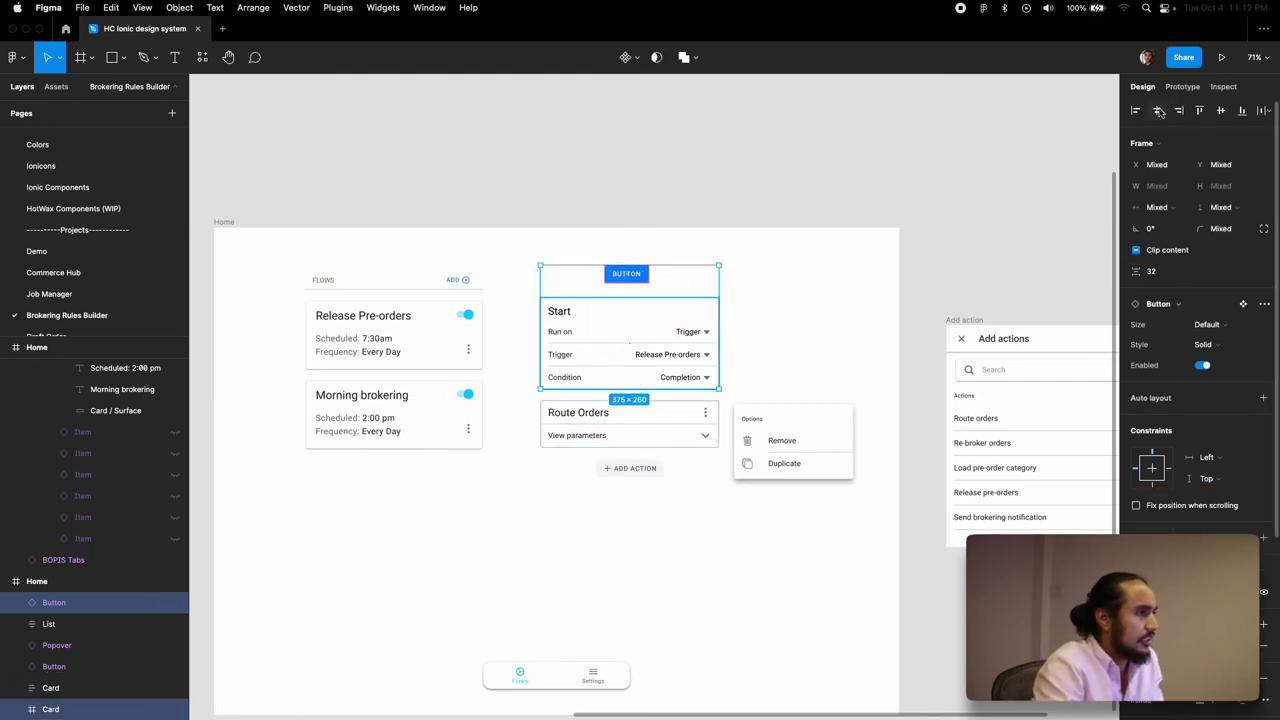
left_click(764, 286)
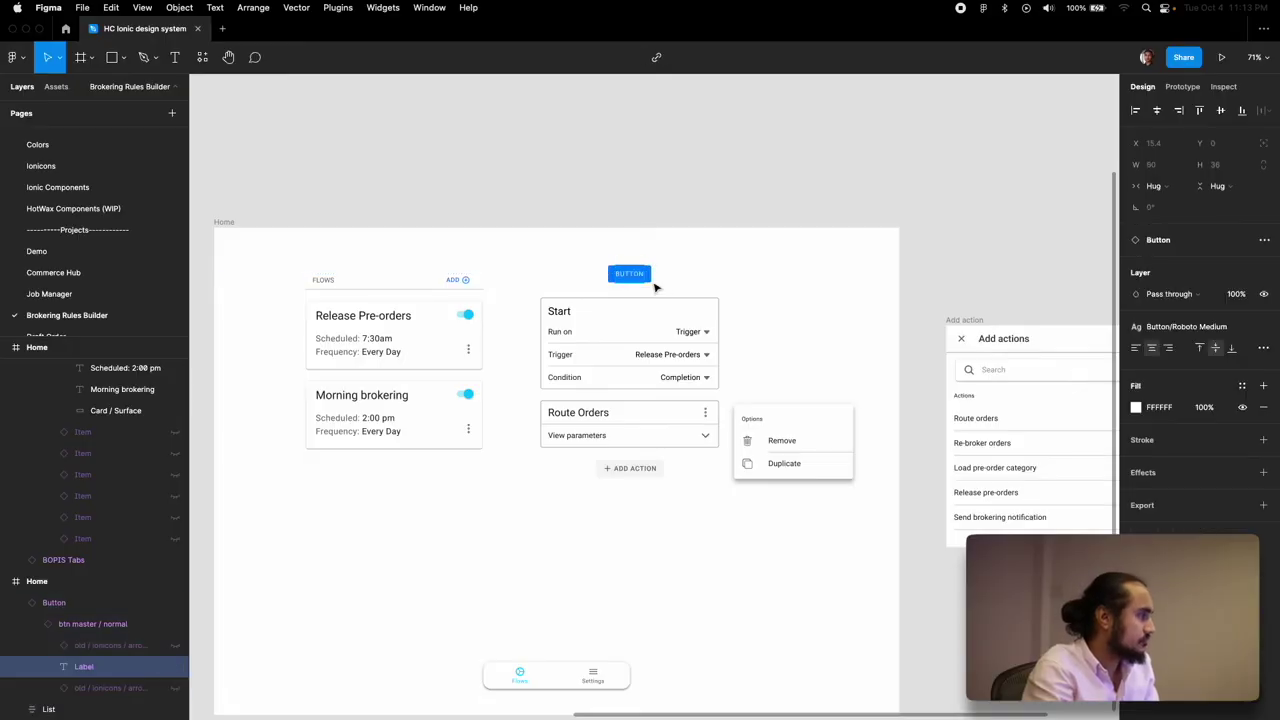
Step: Set the new button's style to Outline
left_click(660, 290)
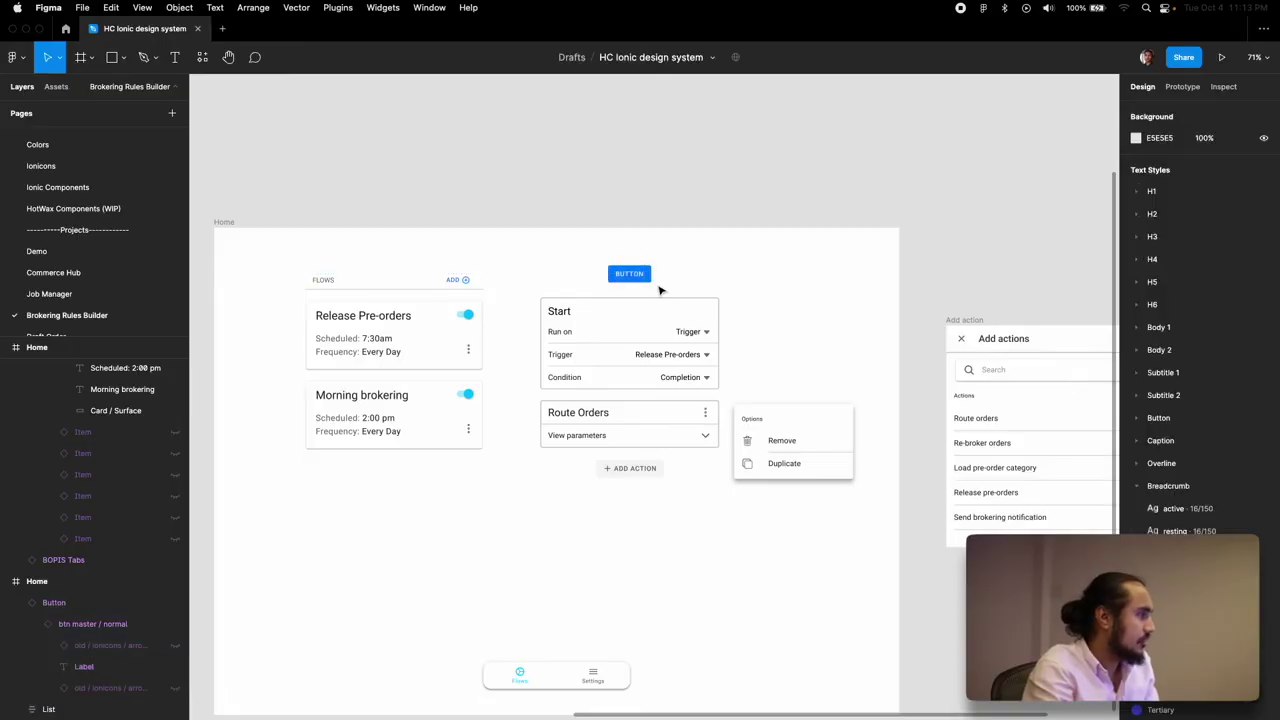
left_click(643, 280)
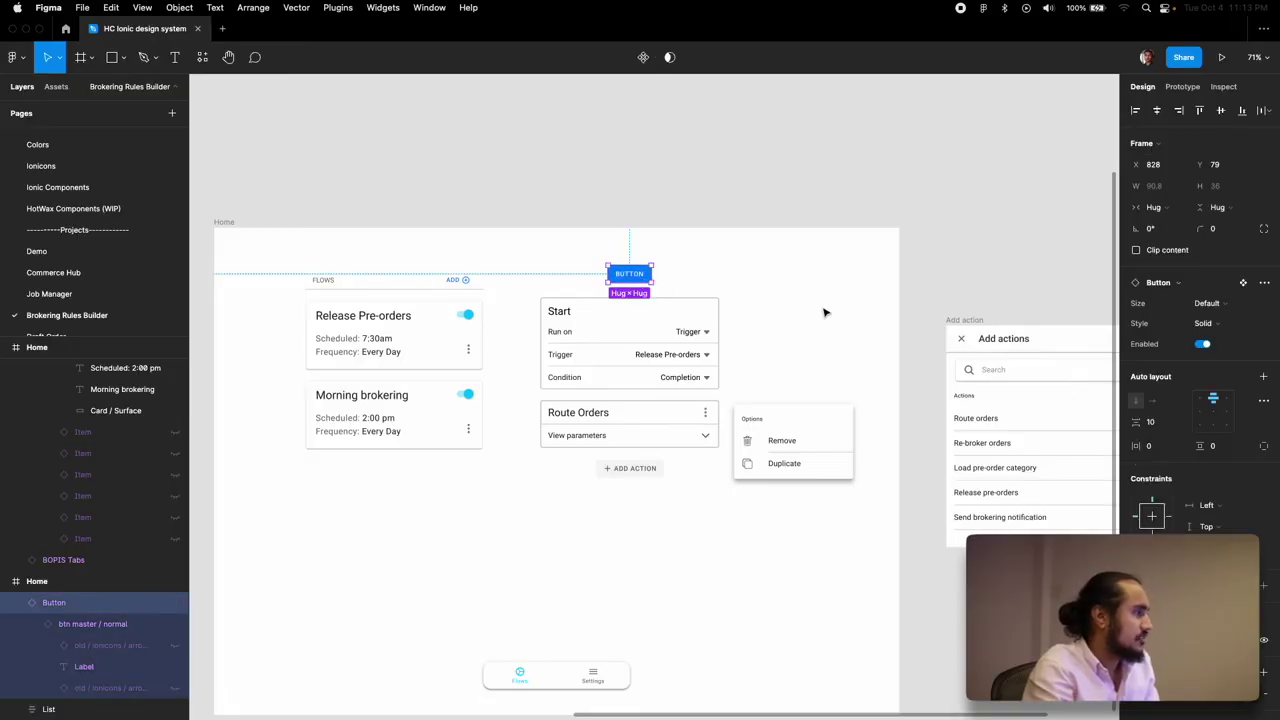
left_click(1209, 323)
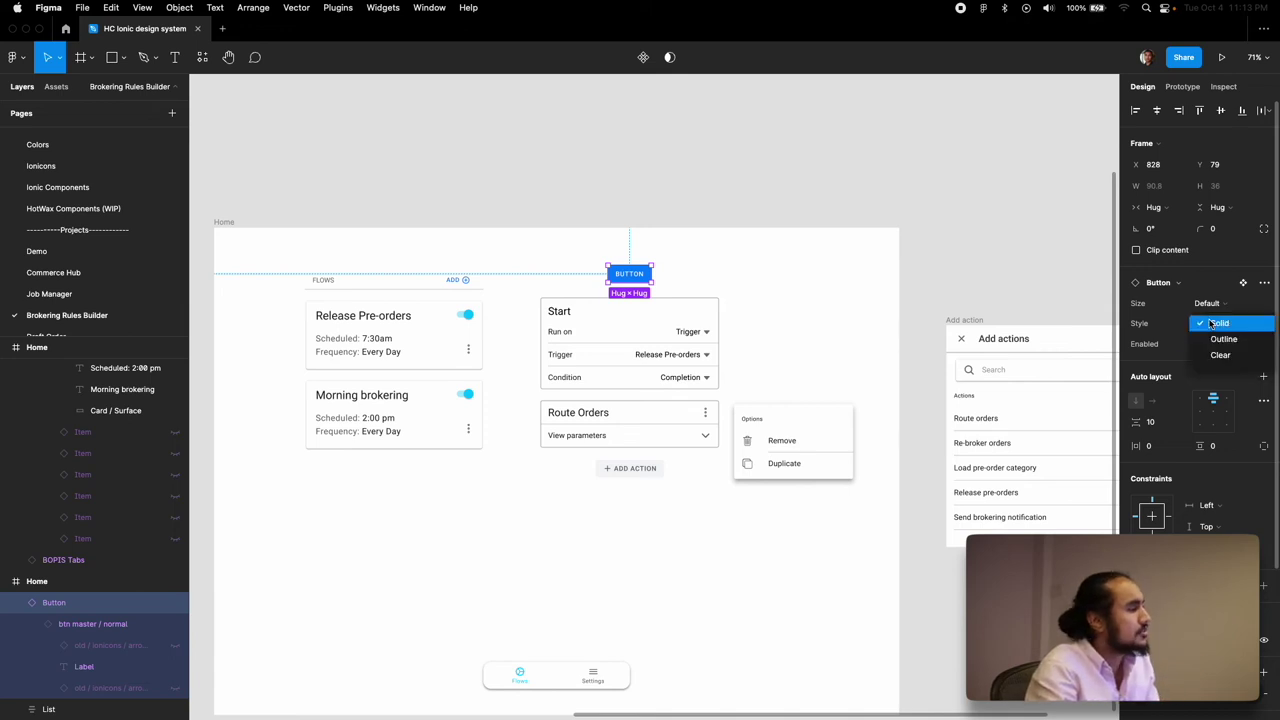
left_click(1225, 340)
scroll(1200, 350, "down", 4)
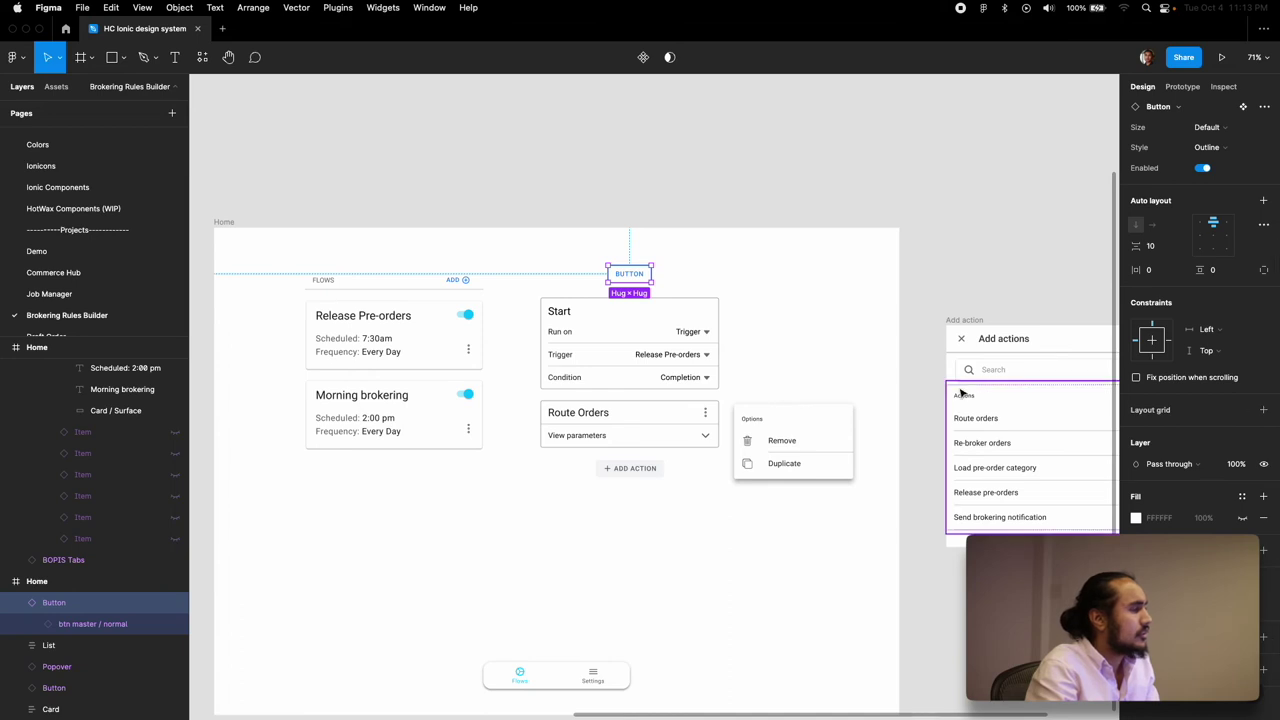
Step: Change the outlined button's label to SAVE
double_click(629, 276)
double_click(629, 276)
key("BackSpace")
key("Escape")
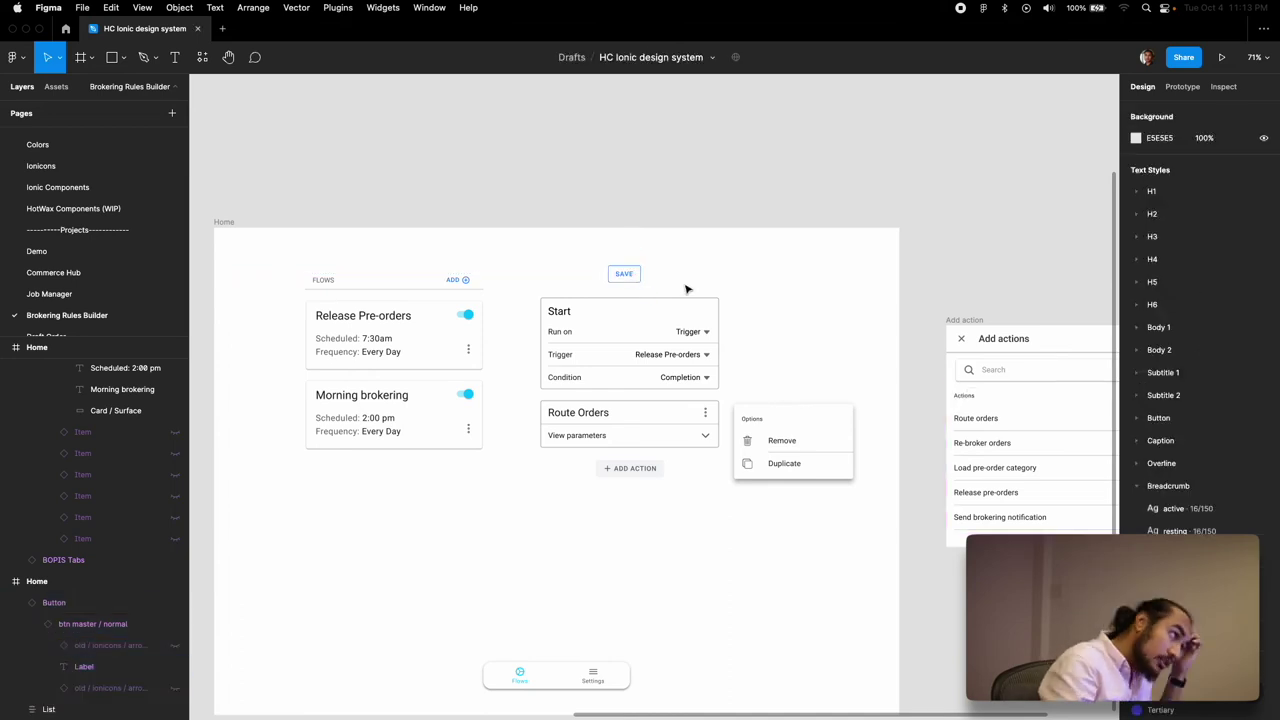
Step: Set the Save button's horizontal constraint to Center
key("Escape")
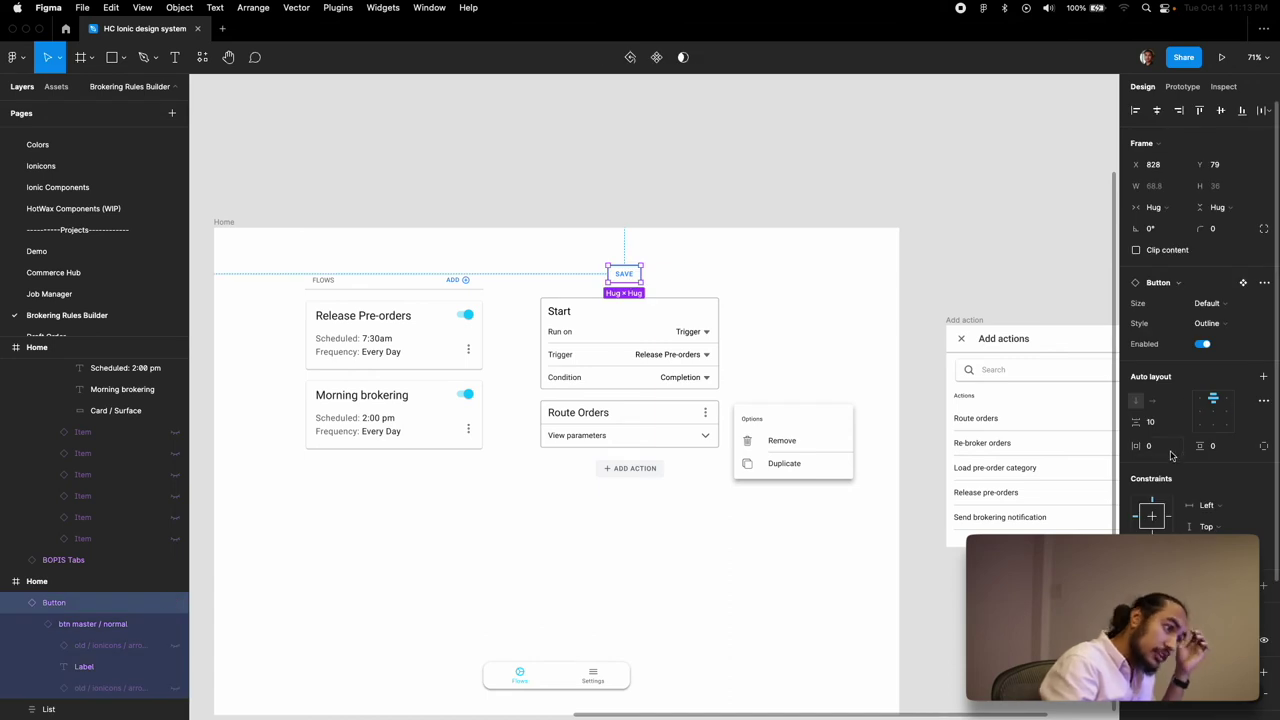
left_click(1167, 518)
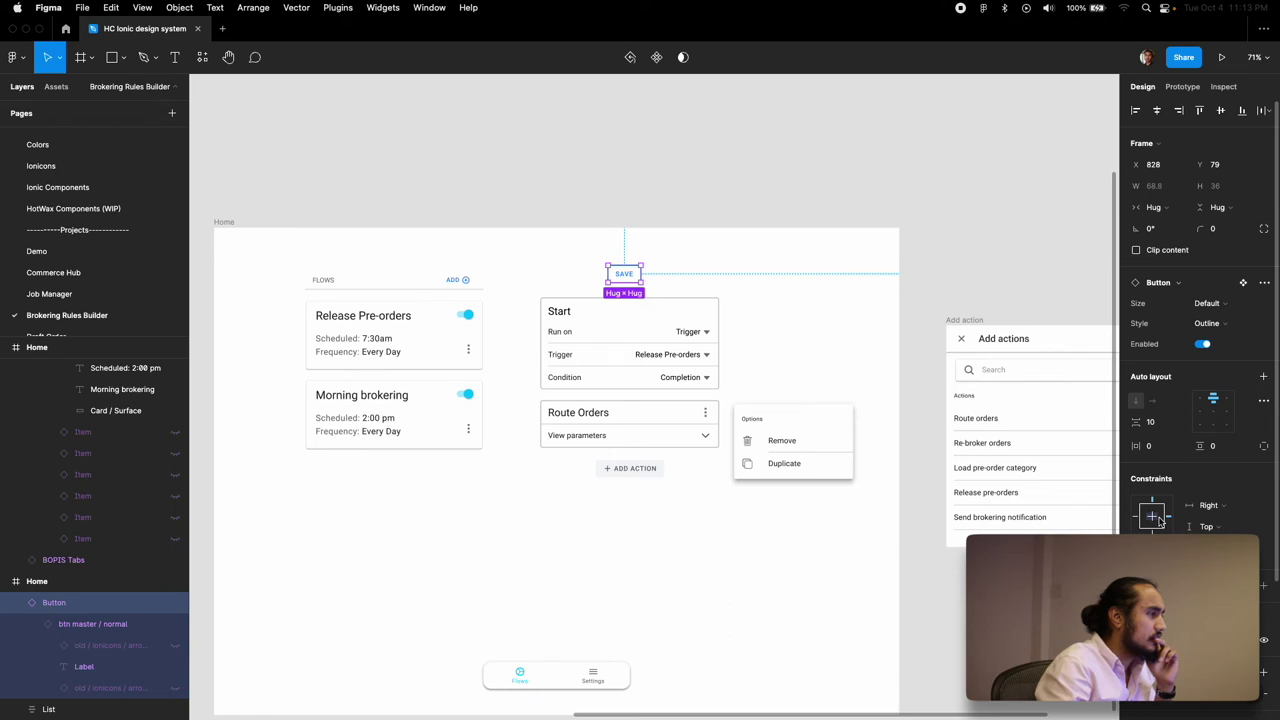
left_click(1157, 517)
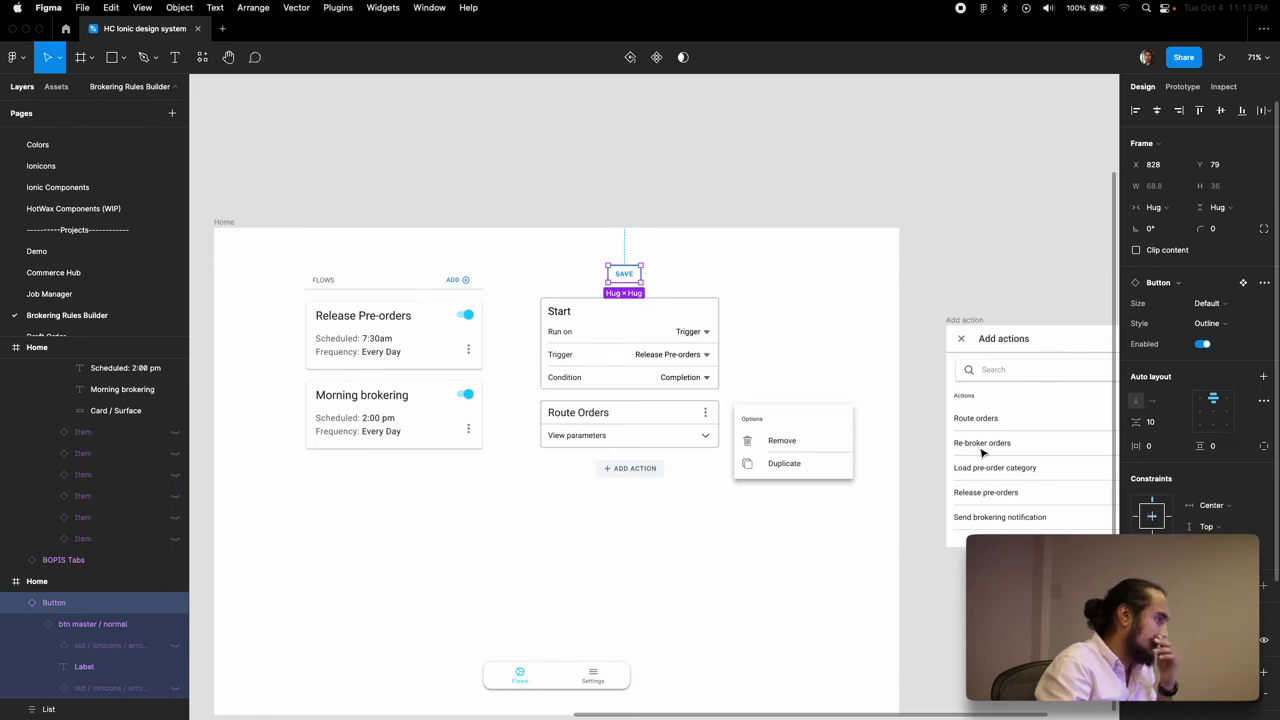
left_click(634, 258)
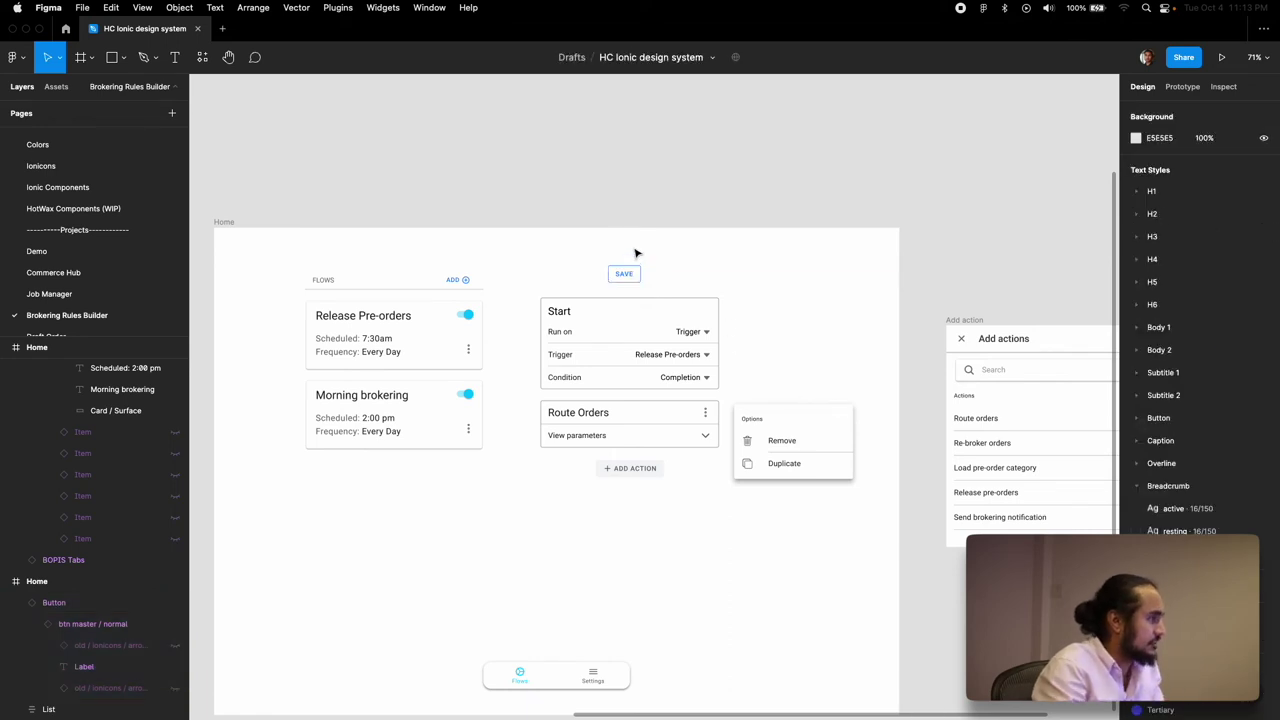
Step: Extend the Save button's label to SAVE CHANGES
left_click(627, 276)
left_click(627, 276)
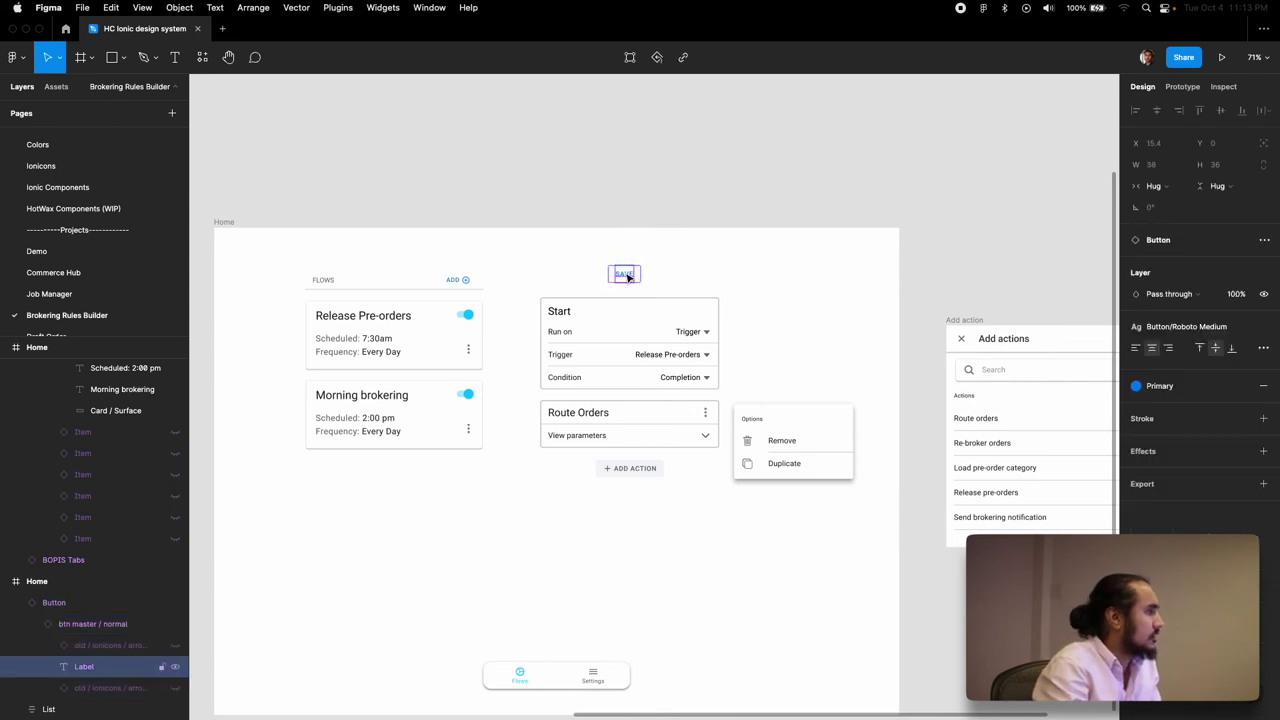
double_click(628, 278)
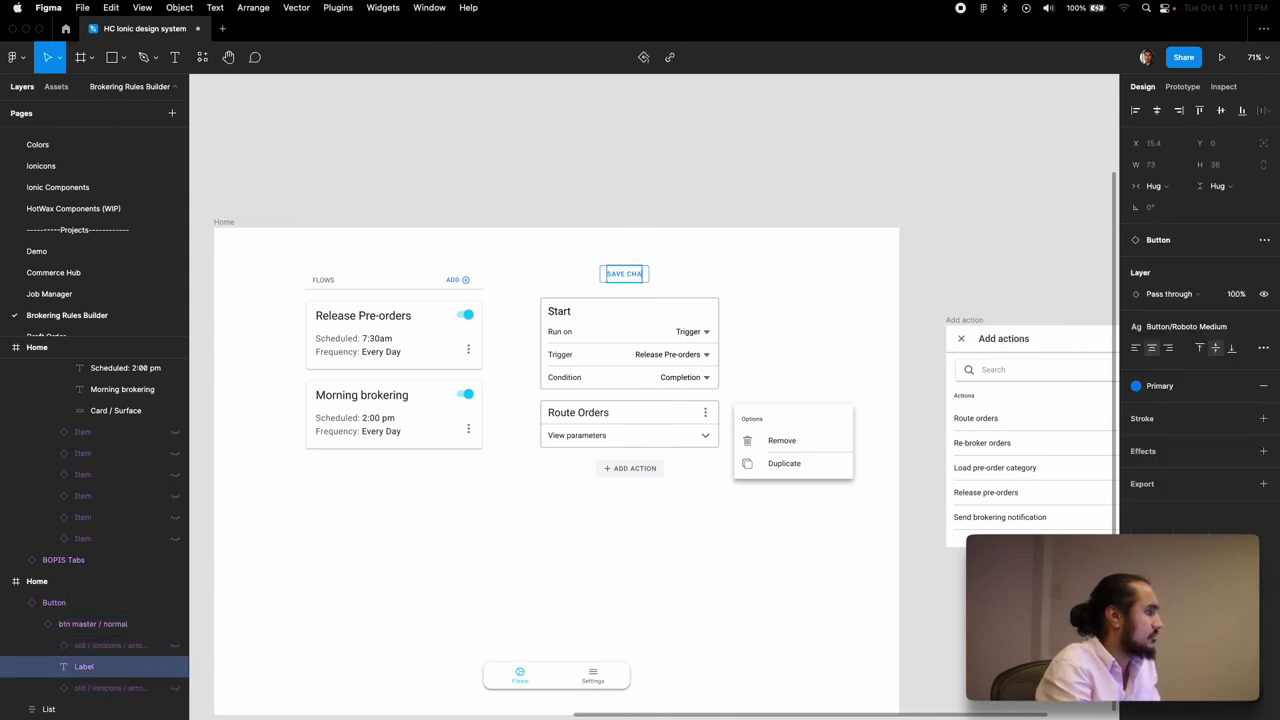
left_click(697, 266)
Step: Centre the Save Changes button horizontally on the Start card
left_click(628, 276)
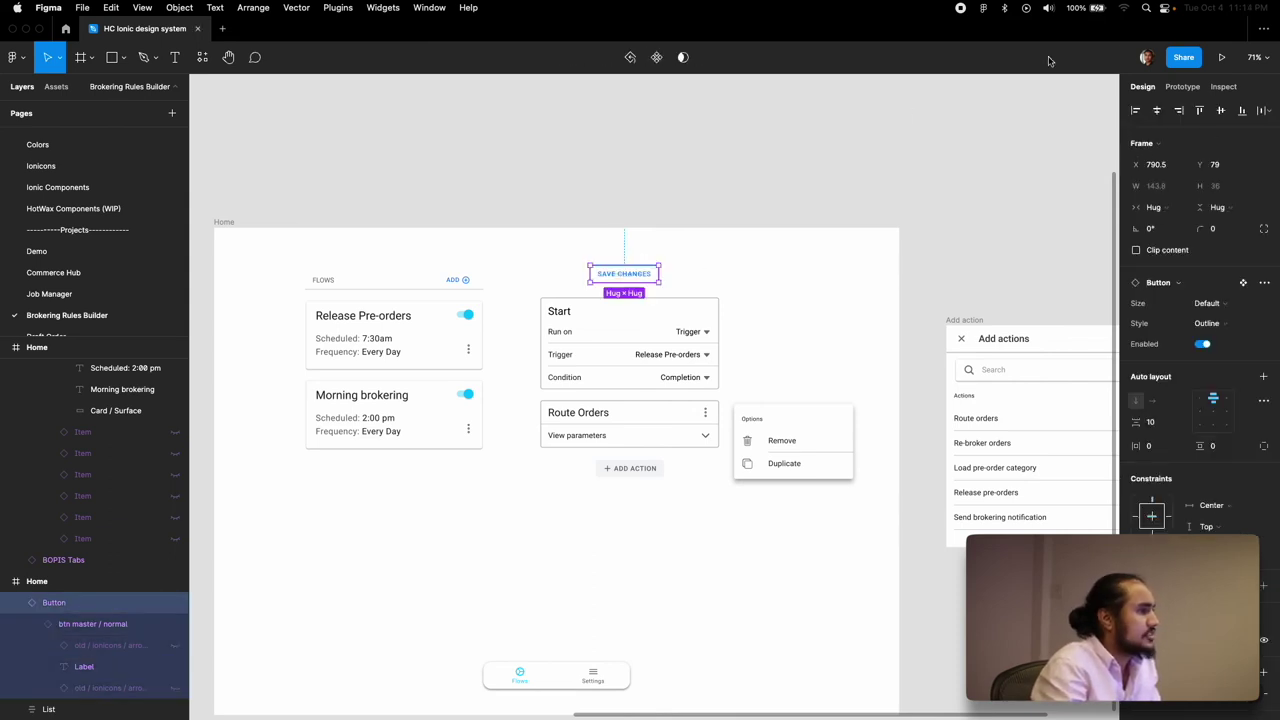
left_click(604, 375, "shift")
left_click(1178, 110)
left_click(1157, 110)
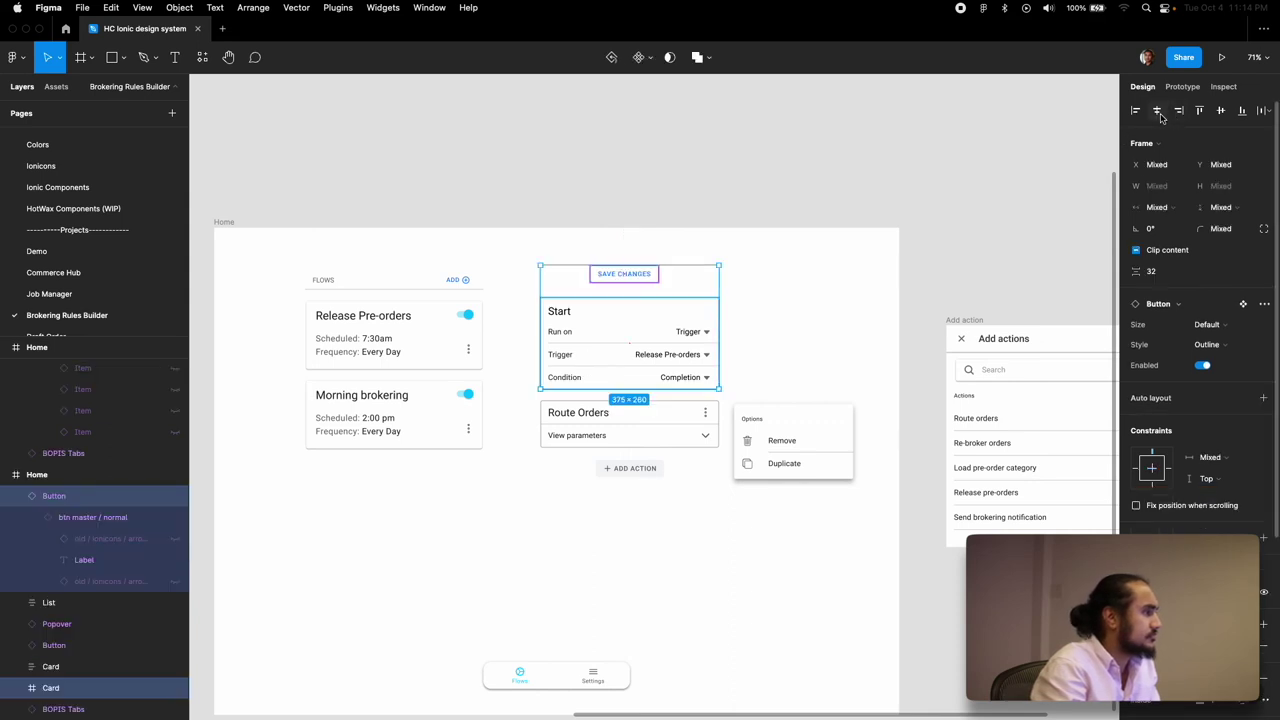
Step: Try aligning the horizontal centres of the Save Changes button and the Start card again, and undo the alignment
left_click(714, 261)
scroll(612, 274, "up", 5)
scroll(612, 274, "up", 3)
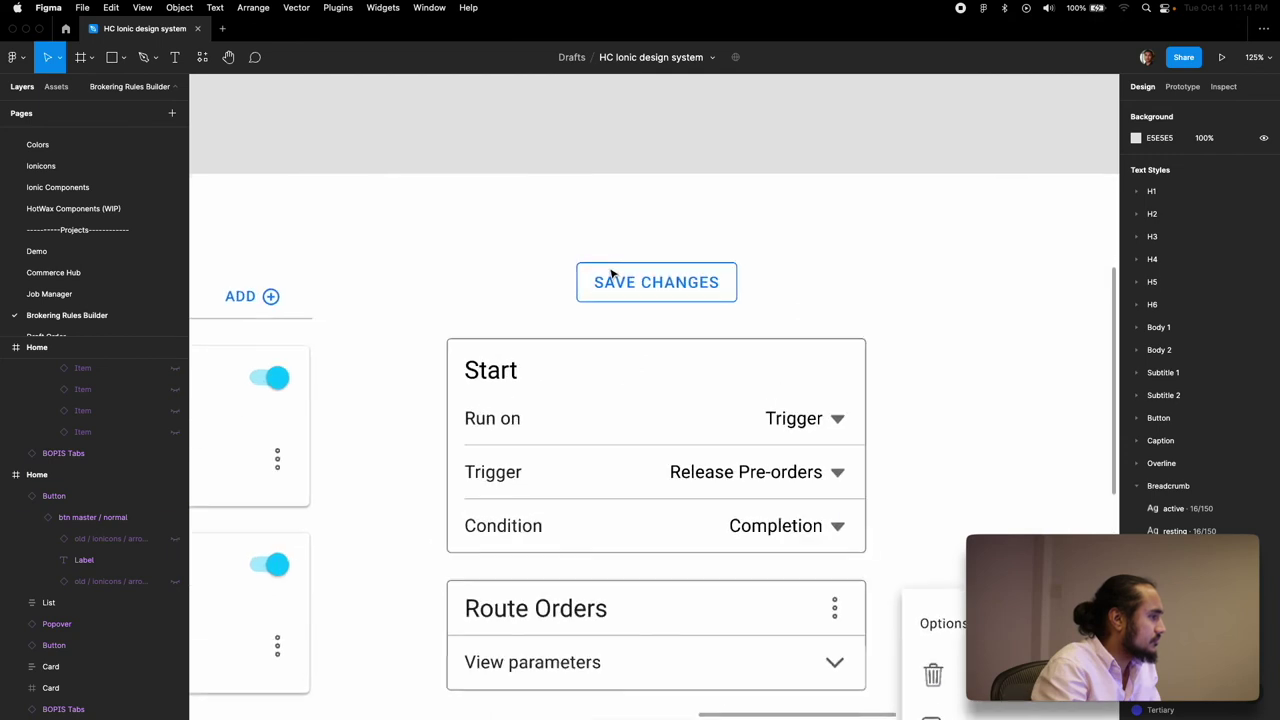
left_click(628, 283)
left_click_drag(628, 283, 760, 405)
left_click(617, 311)
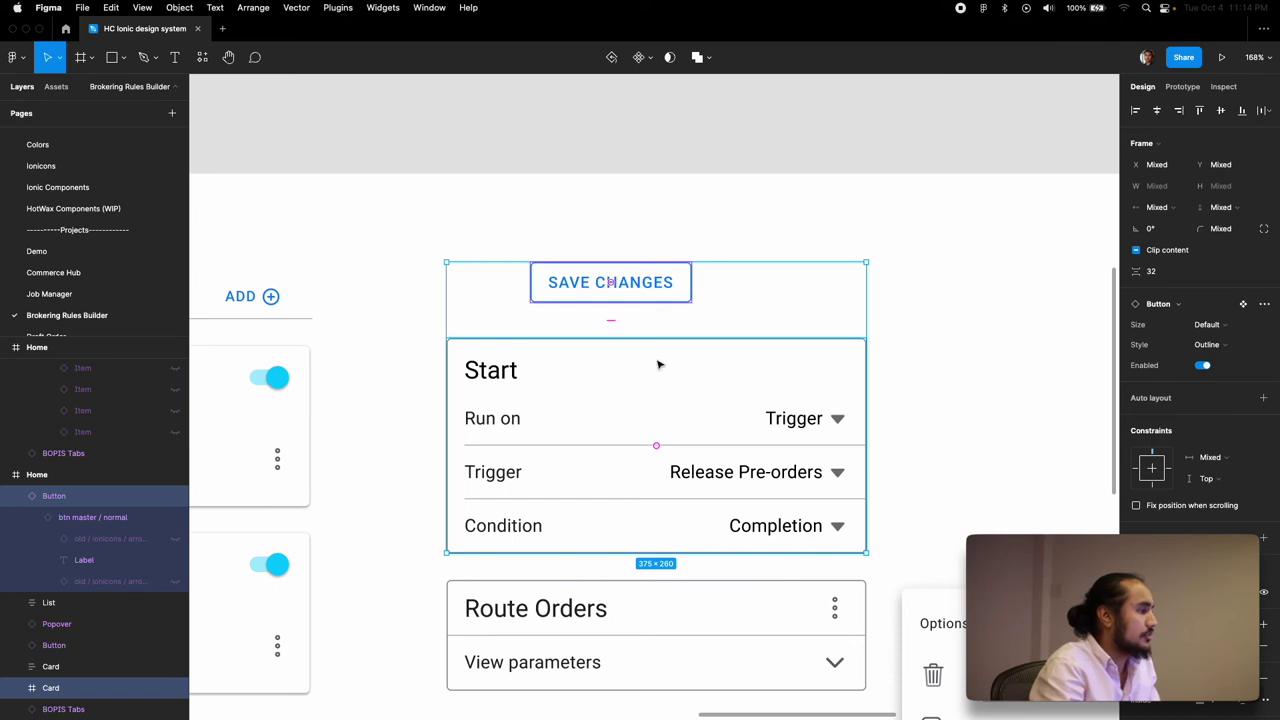
left_click(1157, 110)
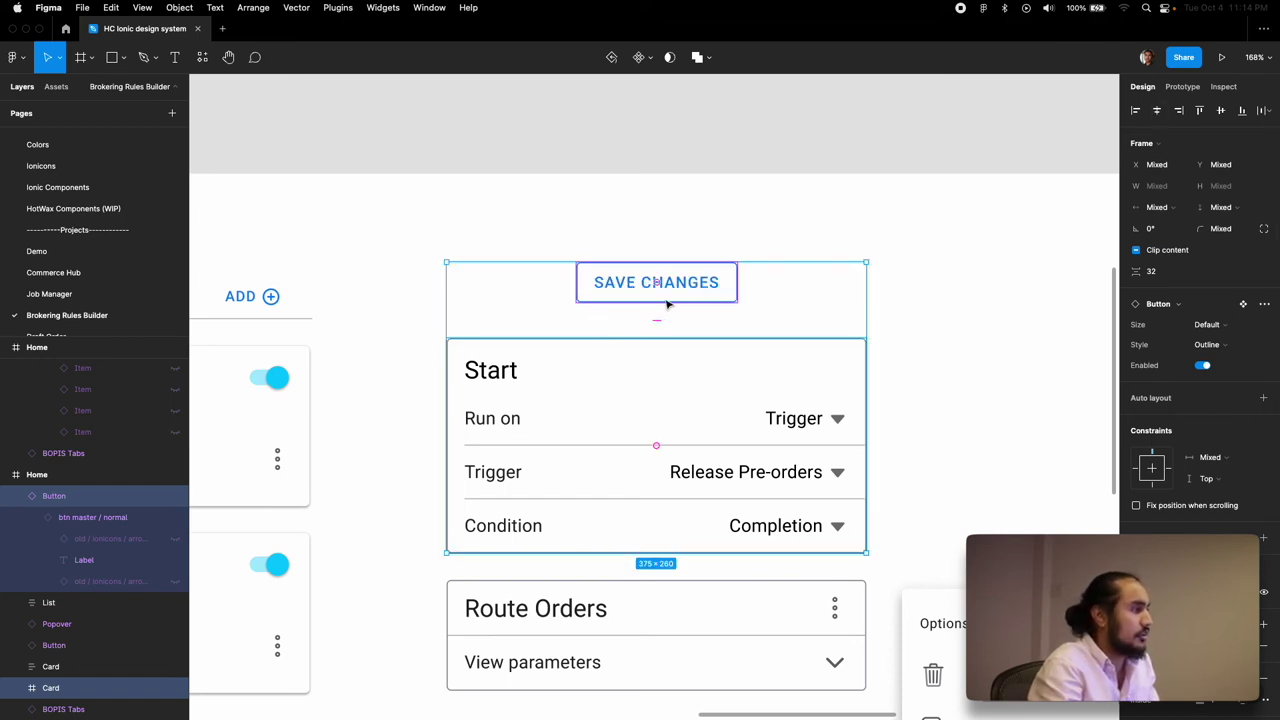
key("ctrl+z")
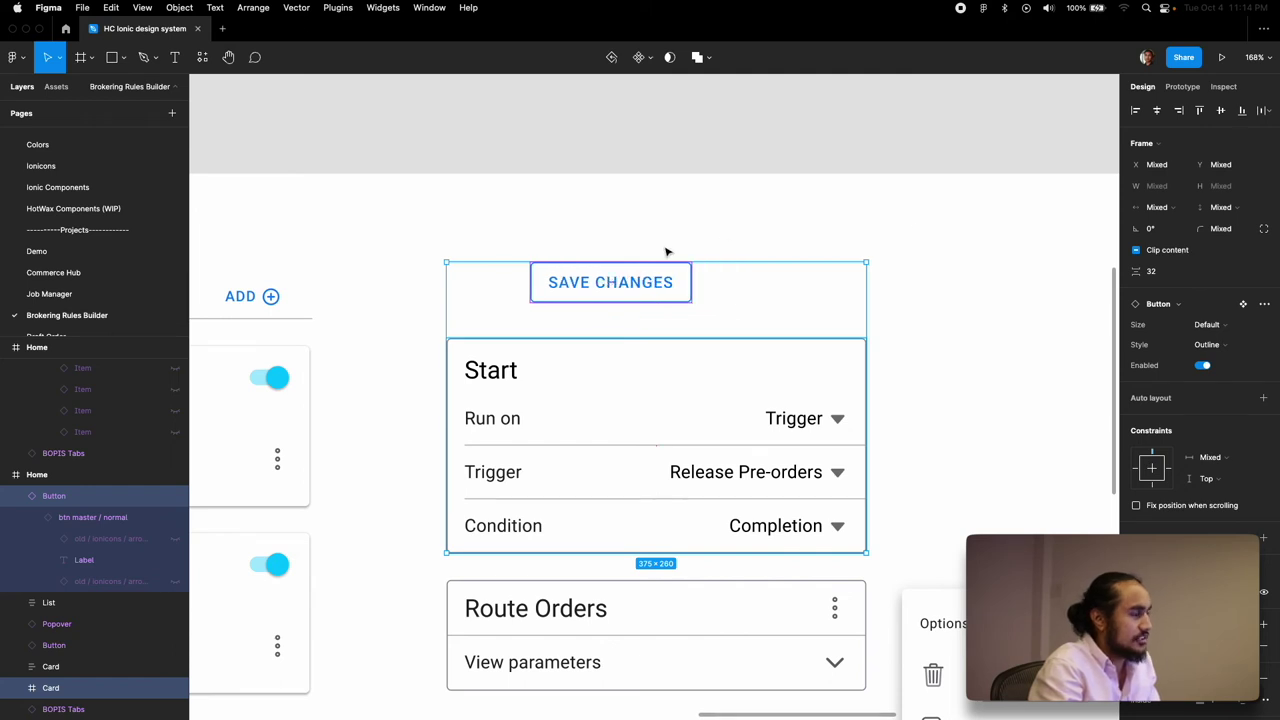
Step: Try moving the Save Changes button past the Start card's left edge and centring both, and undo the changes
left_click_drag(609, 281, 429, 284)
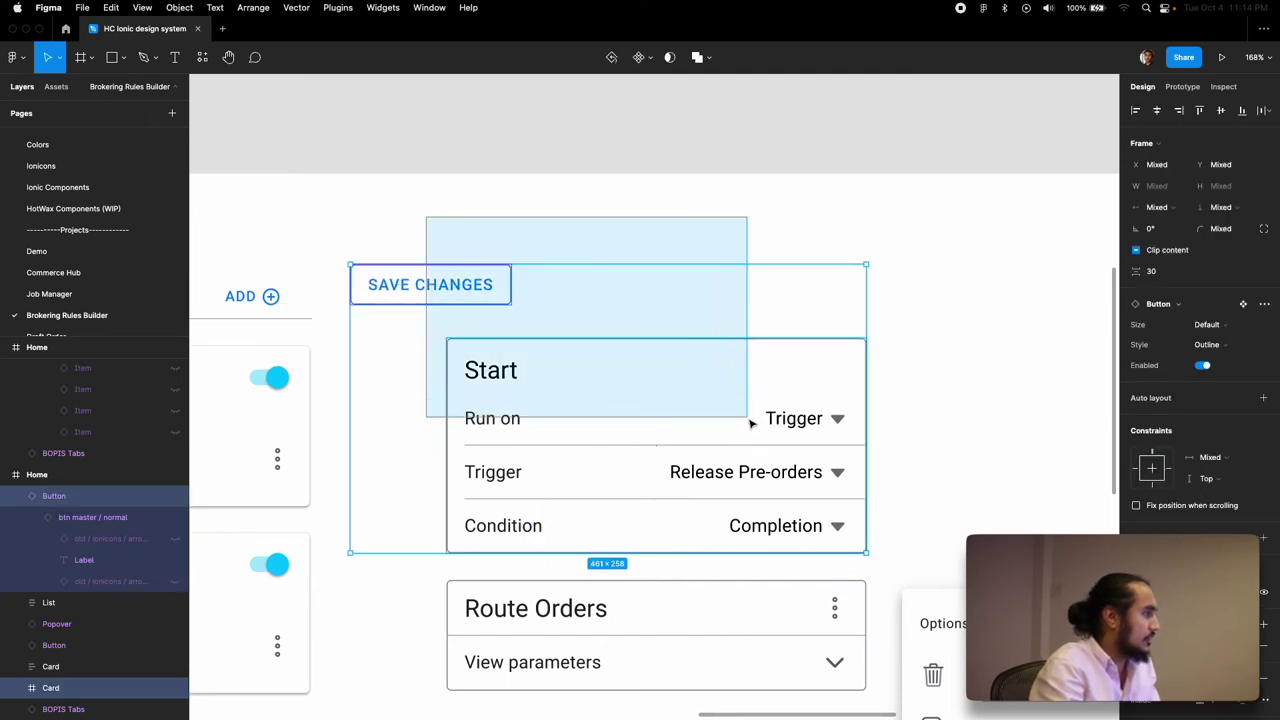
key("ctrl+z")
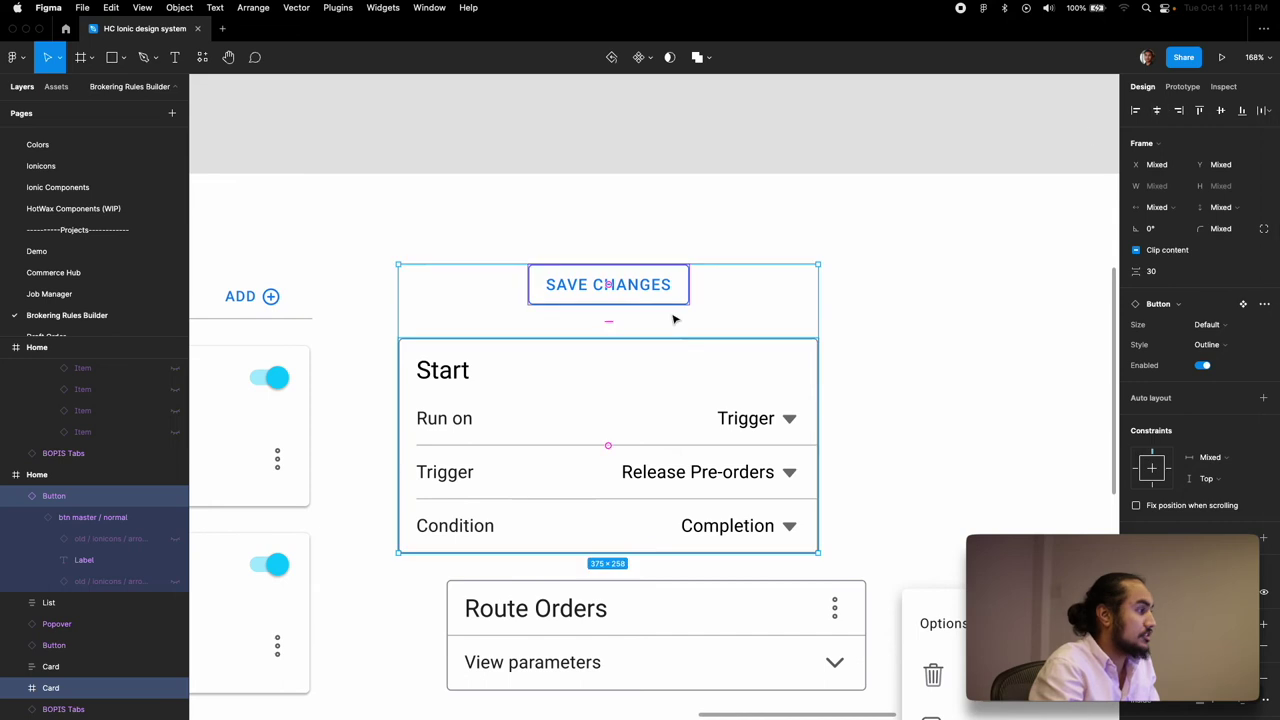
key("ctrl+z")
key("Escape")
Step: Select the Save Changes button together with the Start card and realign their horizontal centres
left_click(665, 241)
left_click_drag(665, 241, 749, 369)
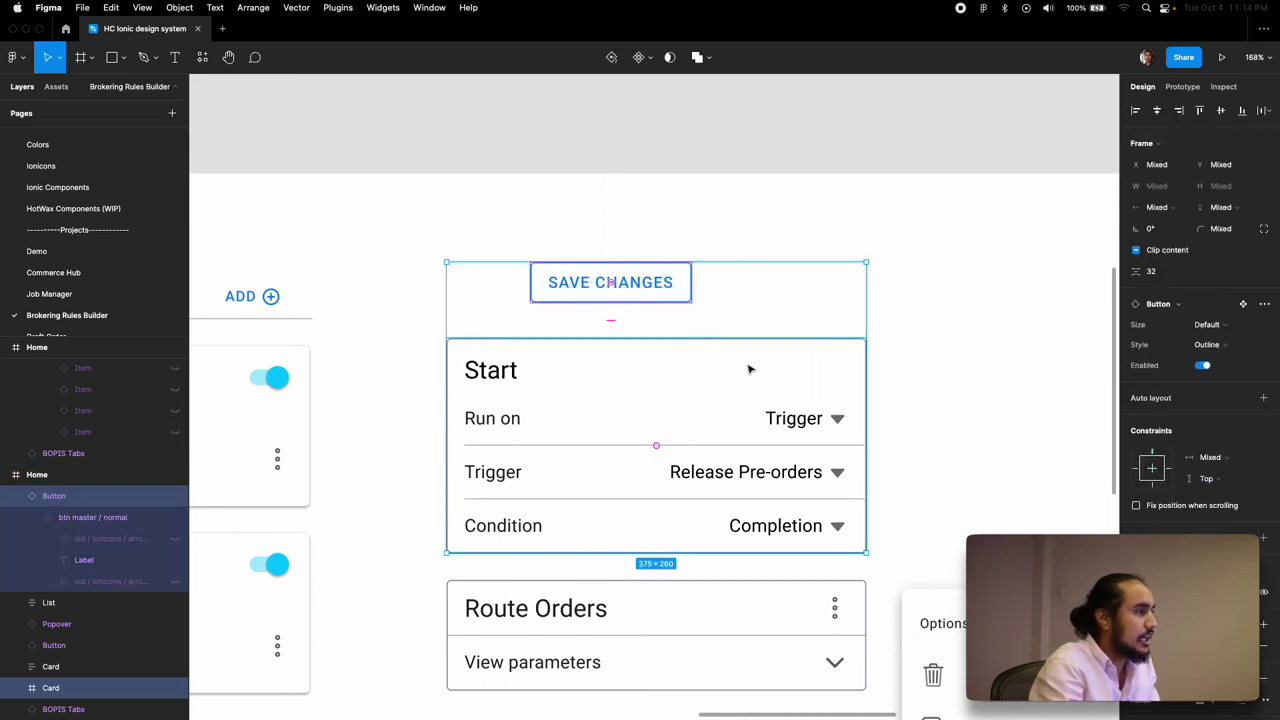
left_click(1160, 111)
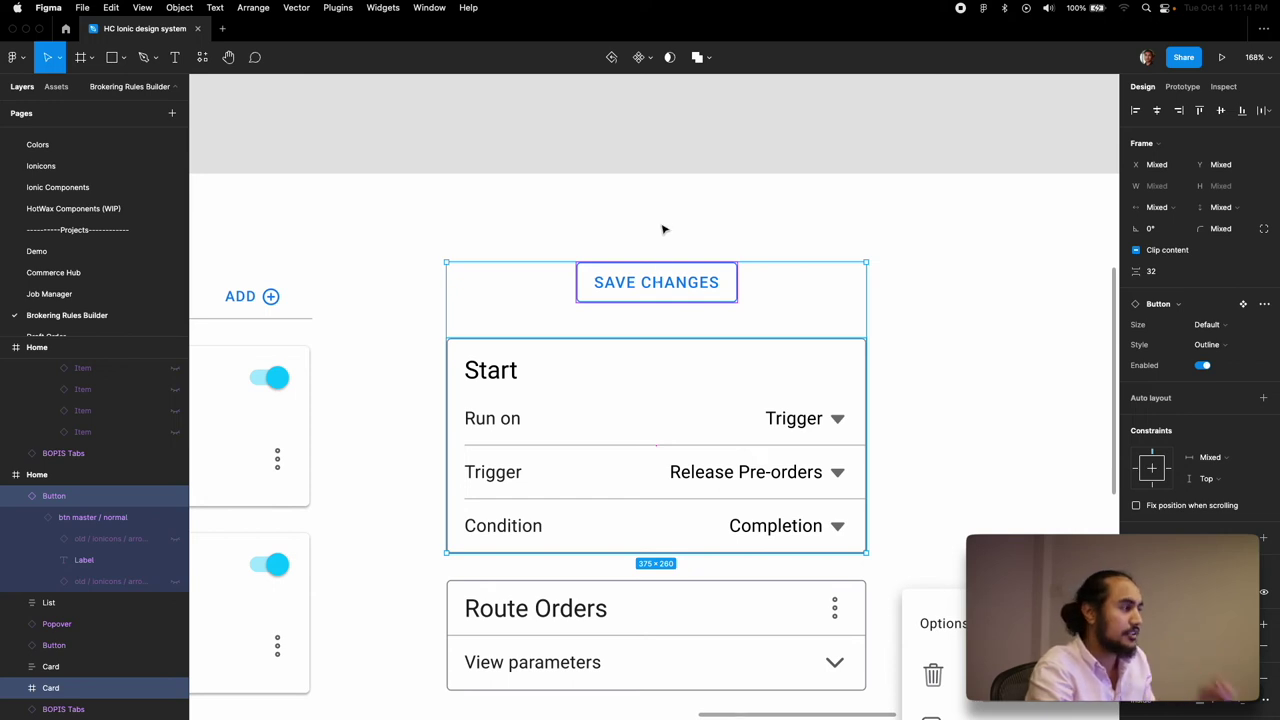
left_click(698, 289)
left_click(723, 254)
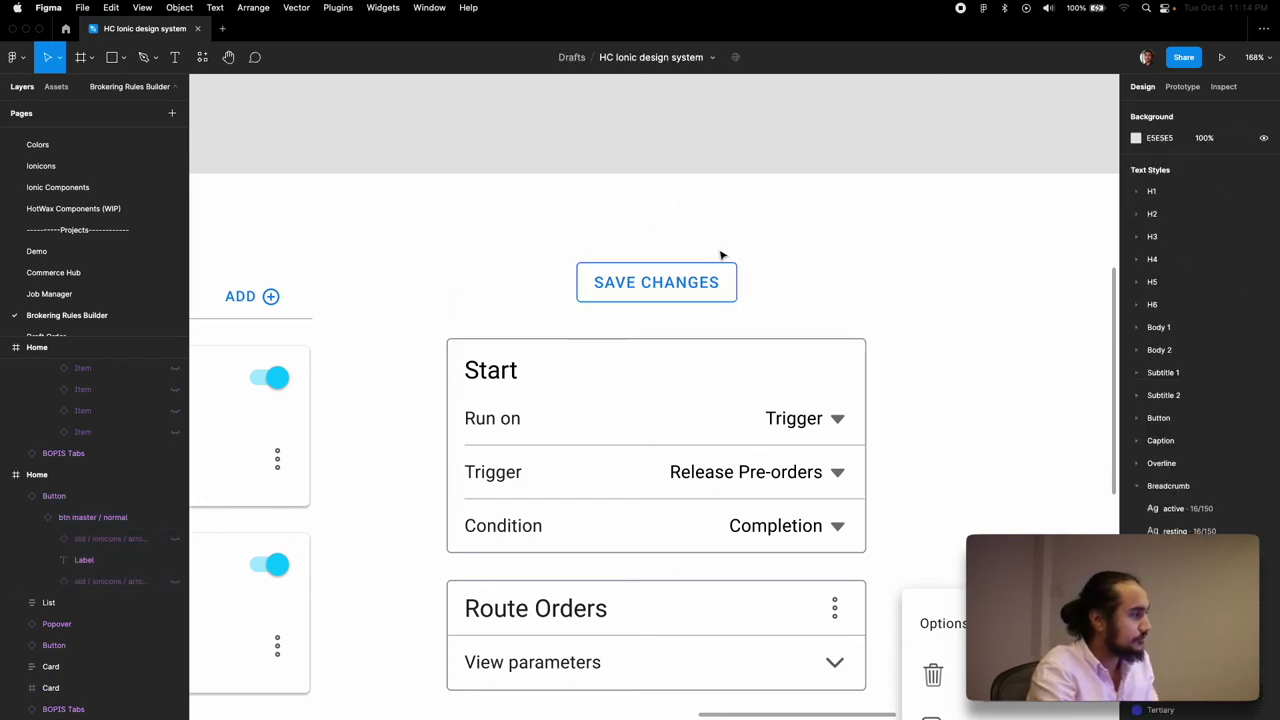
Step: Duplicate the Save Changes button about 11 px above the original, keeping the copy horizontally aligned with it
left_click(50, 496)
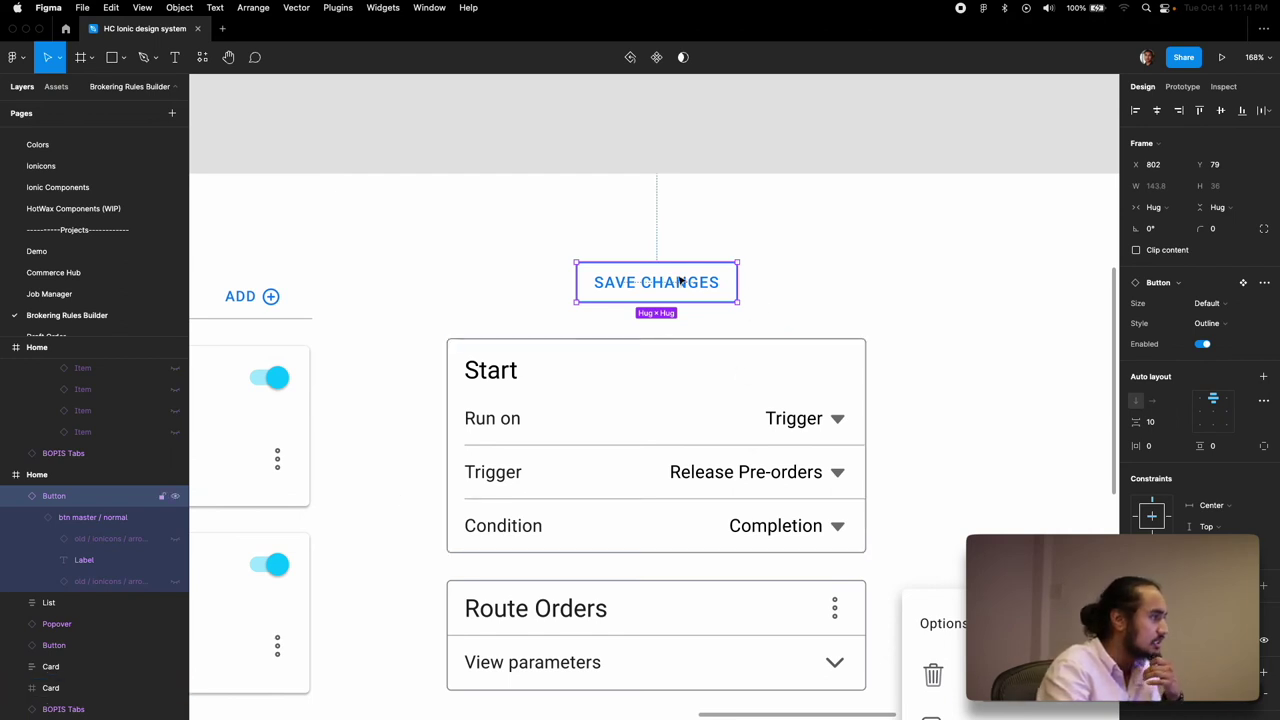
scroll(765, 254, "down", 5)
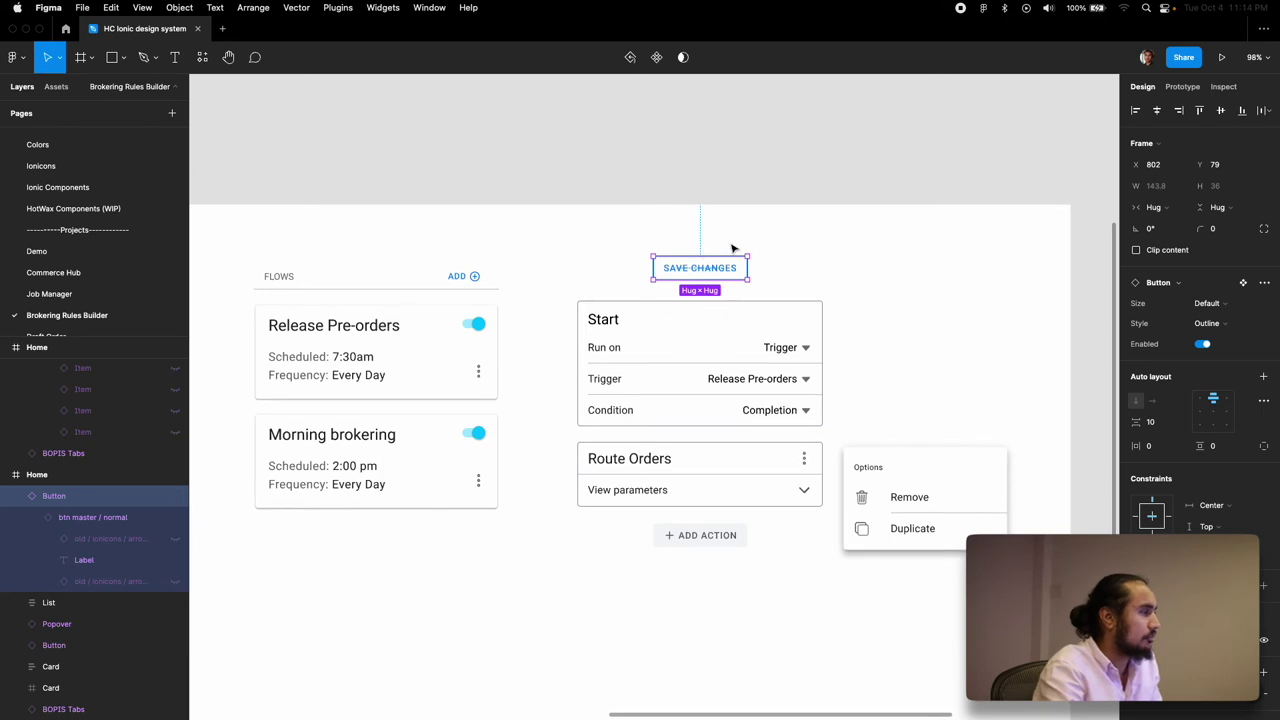
left_click_drag(703, 272, 710, 246)
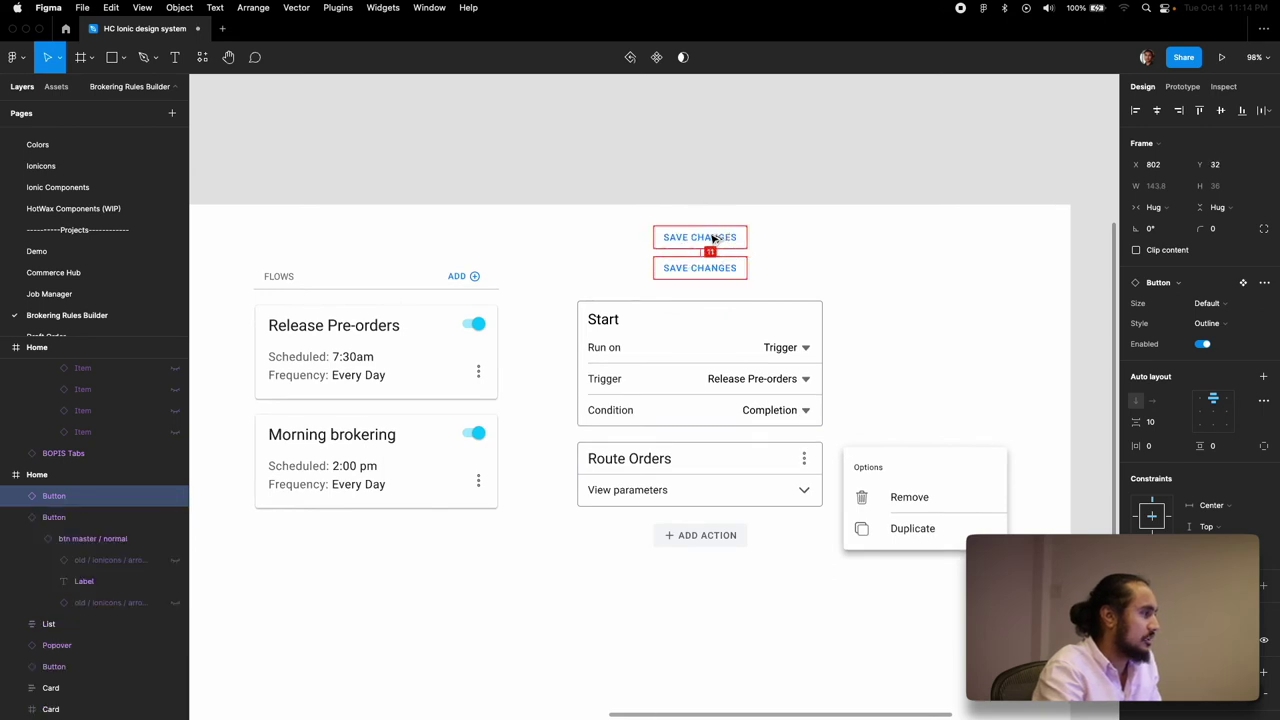
Step: Recolour the upper Save Changes button copy with the yellow colour style
scroll(1195, 400, "down", 3)
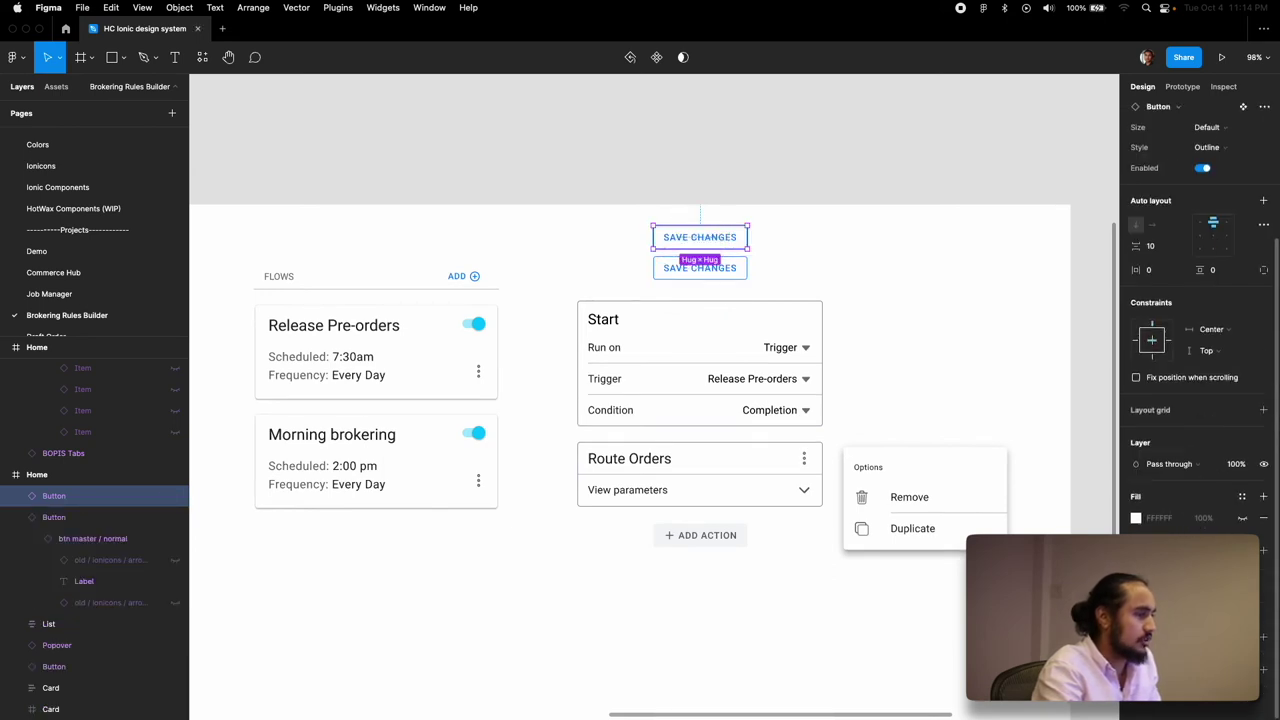
left_click(1264, 604)
left_click(1005, 522)
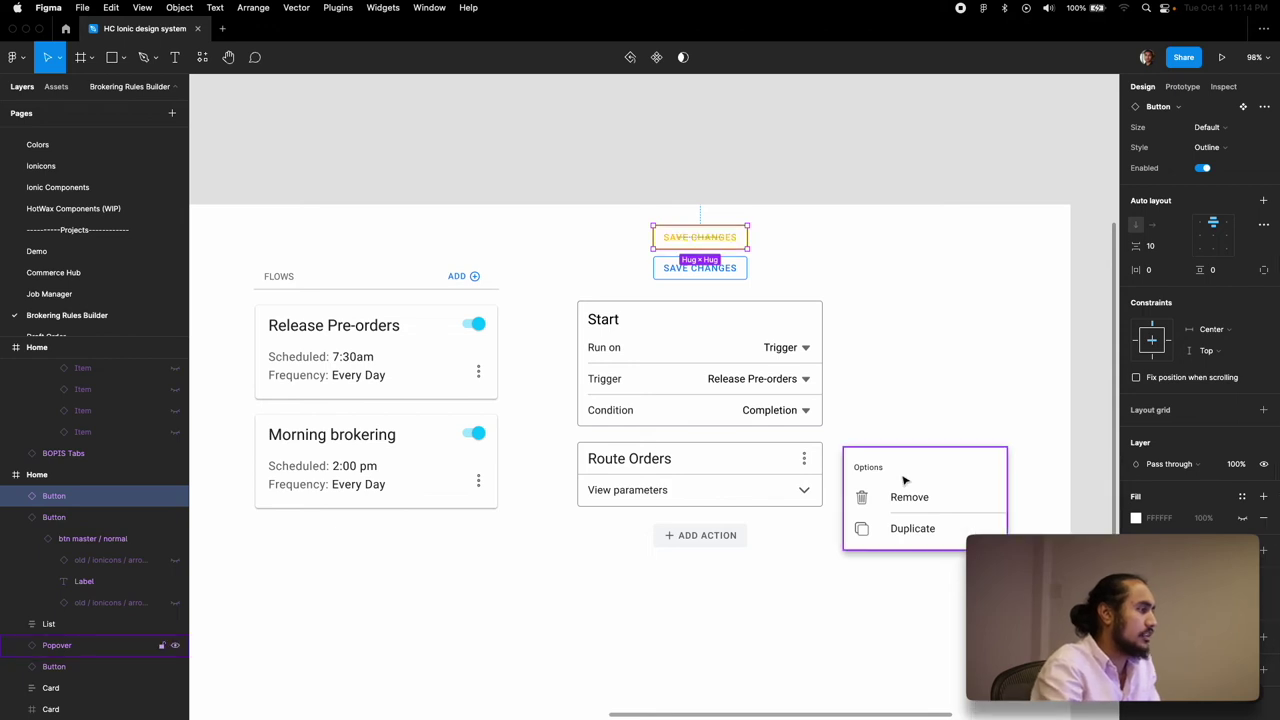
left_click(908, 326)
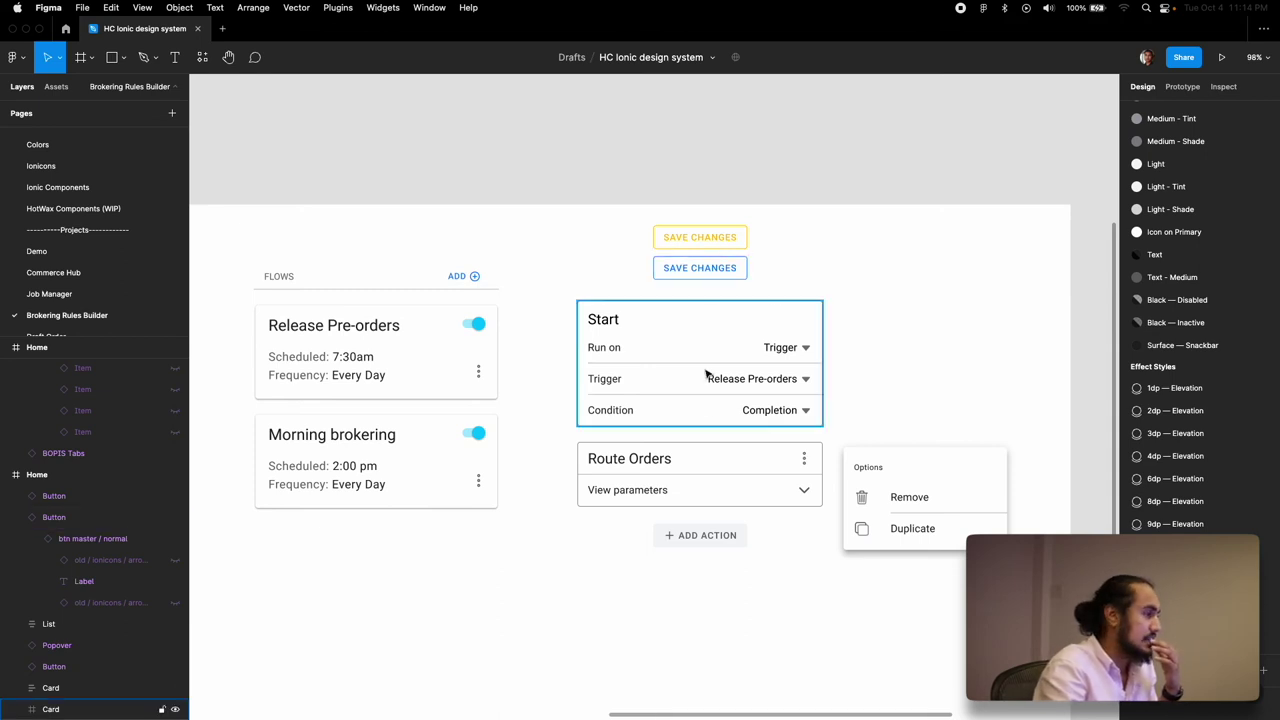
scroll(712, 360, "down", 3)
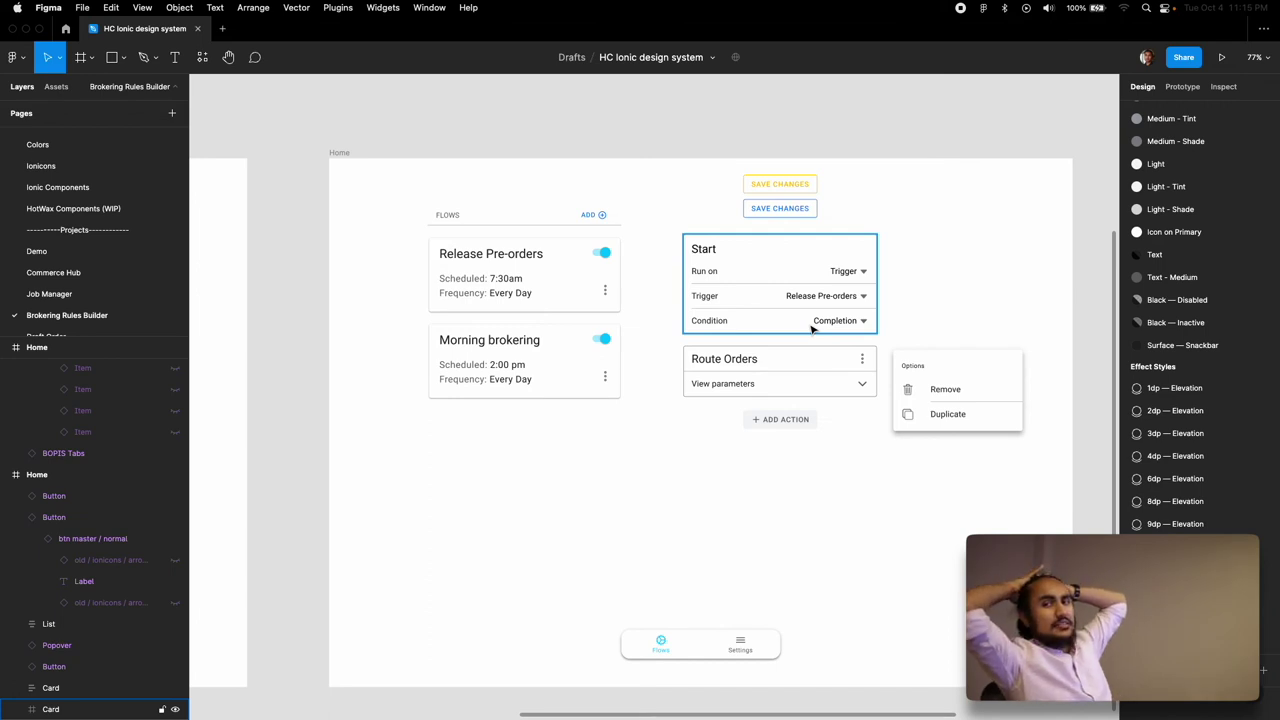
scroll(812, 330, "down", 3)
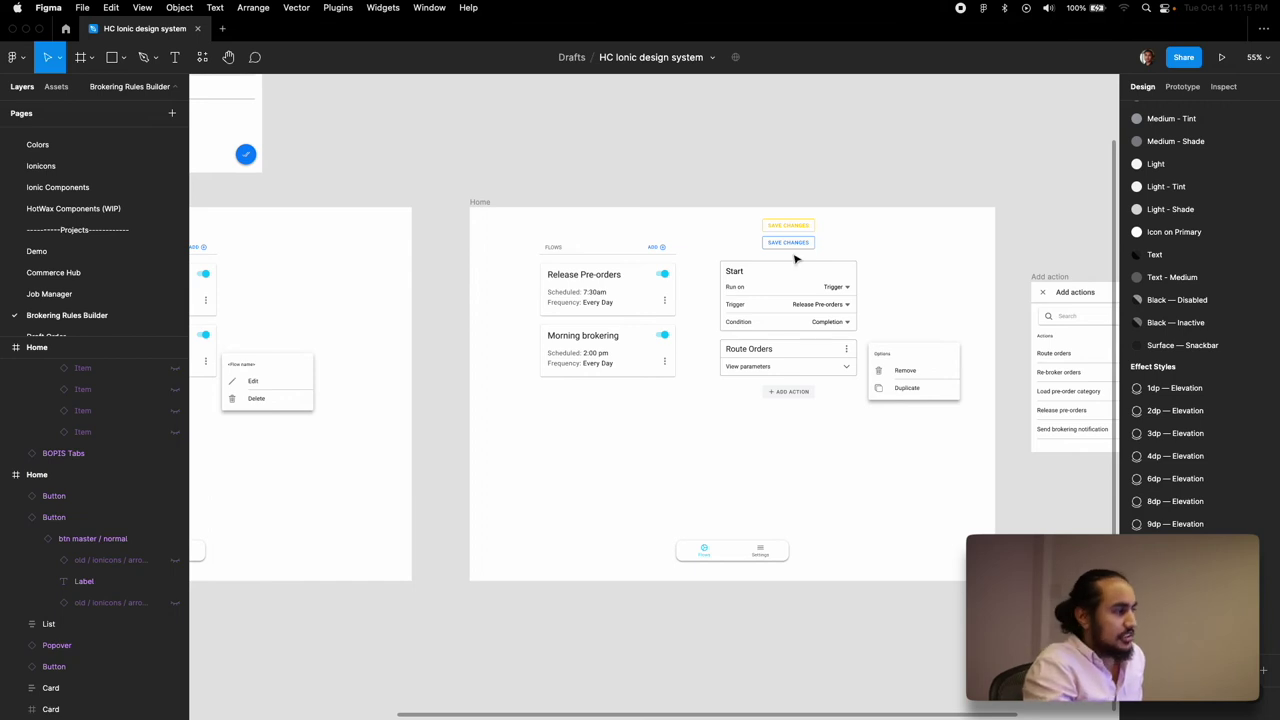
scroll(795, 260, "up", 5)
scroll(797, 257, "down", 3)
scroll(771, 337, "up", 3)
scroll(774, 345, "right", 5)
scroll(774, 345, "left", 6)
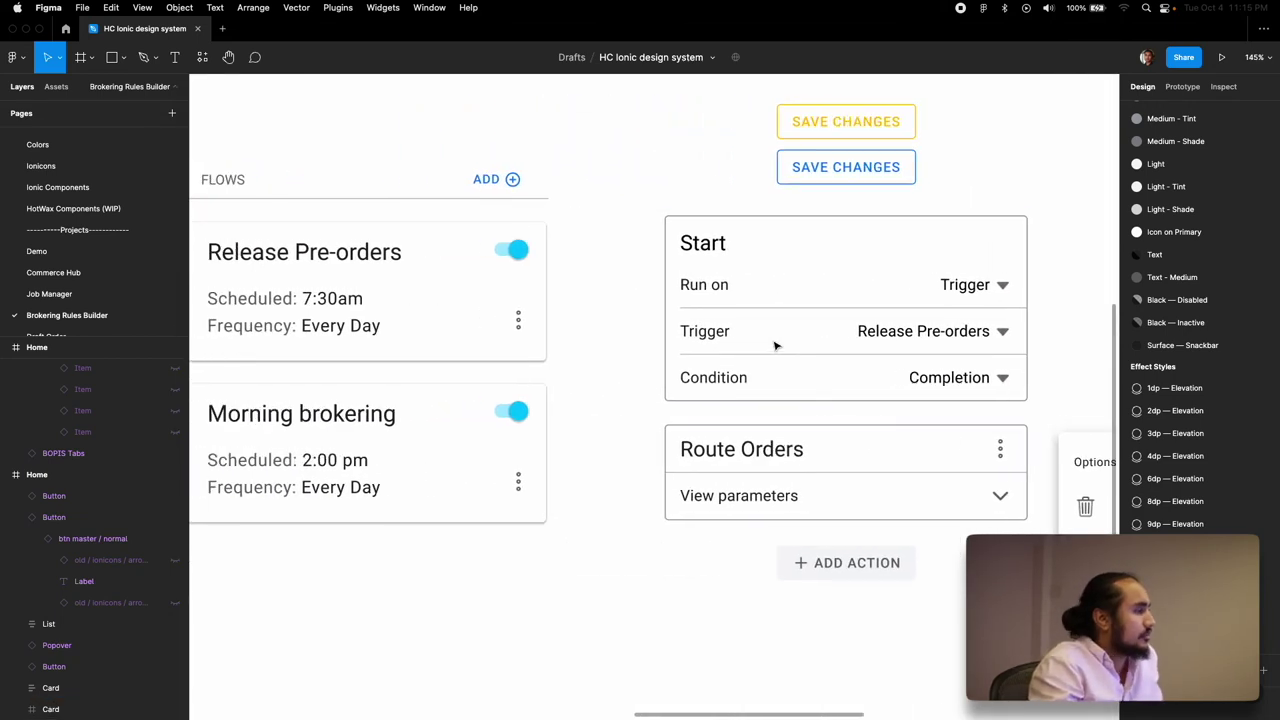
Step: Relabel the Start card's "Run on" row as "Run time" and its "Trigger" row as "Frequency"
scroll(708, 297, "left", 5)
scroll(848, 289, "right", 2)
left_click(791, 294)
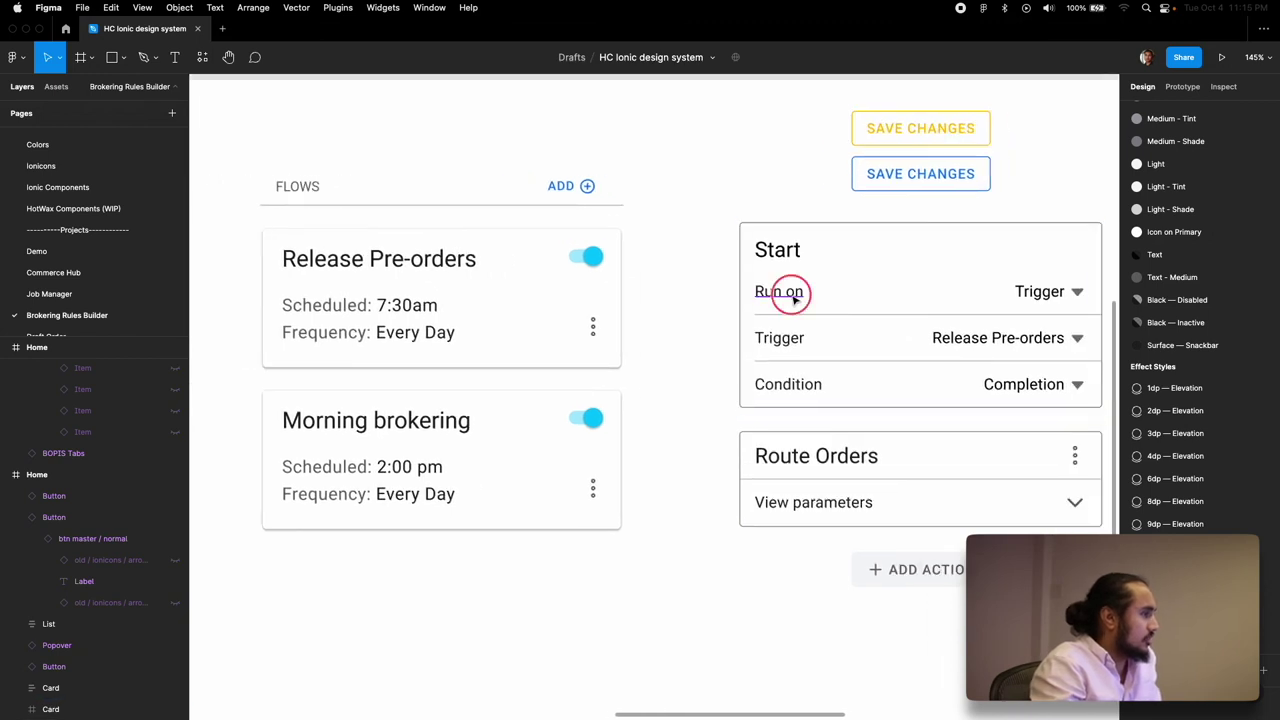
type("Run")
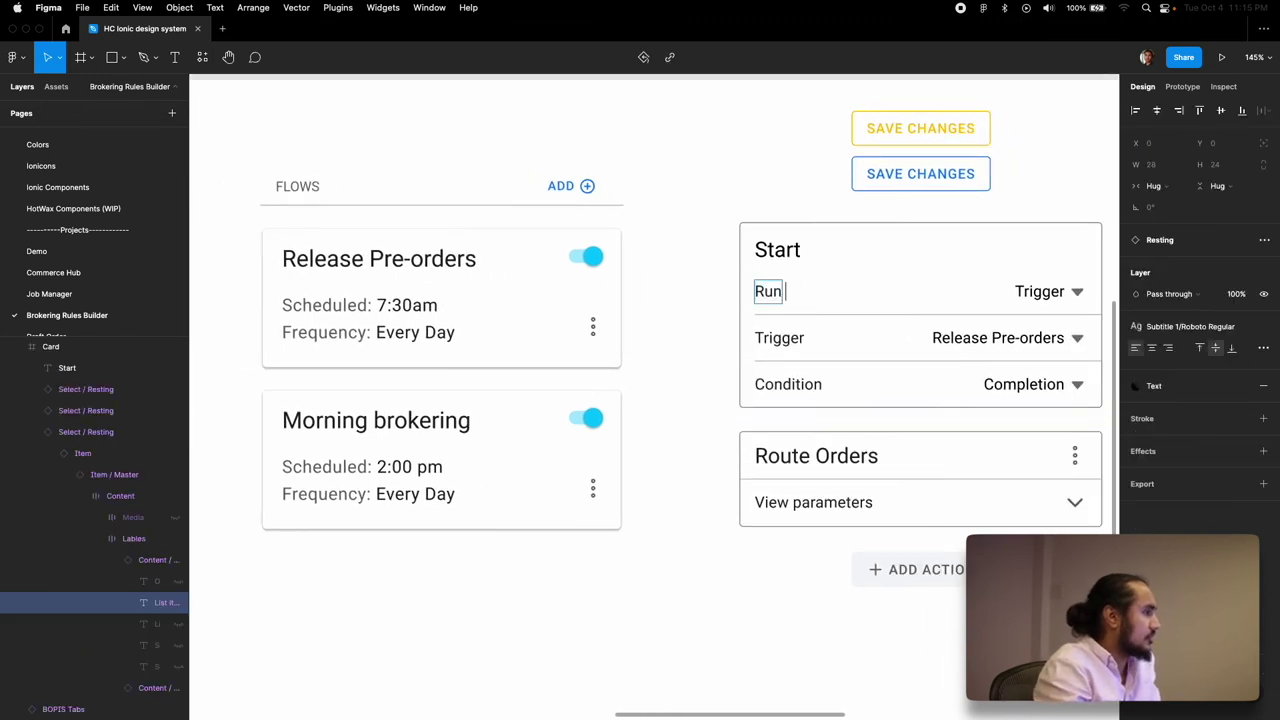
scroll(921, 327, "right", 2)
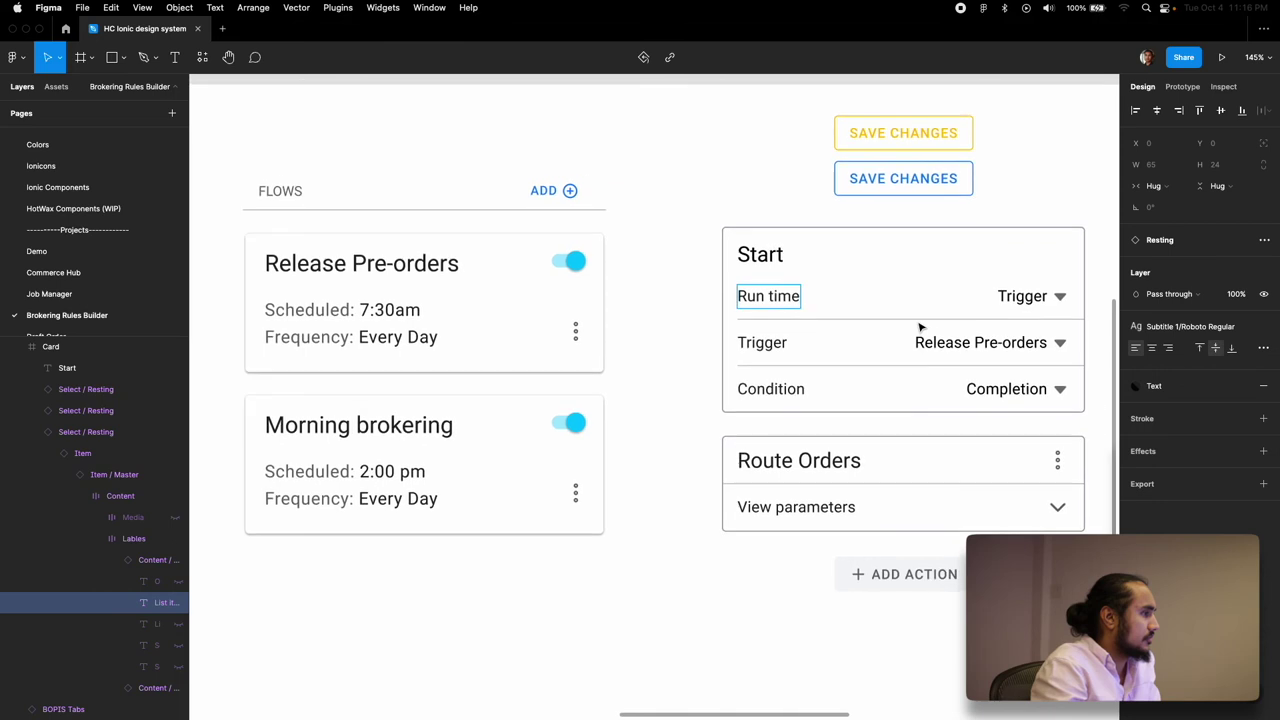
double_click(766, 343)
type("Frequency")
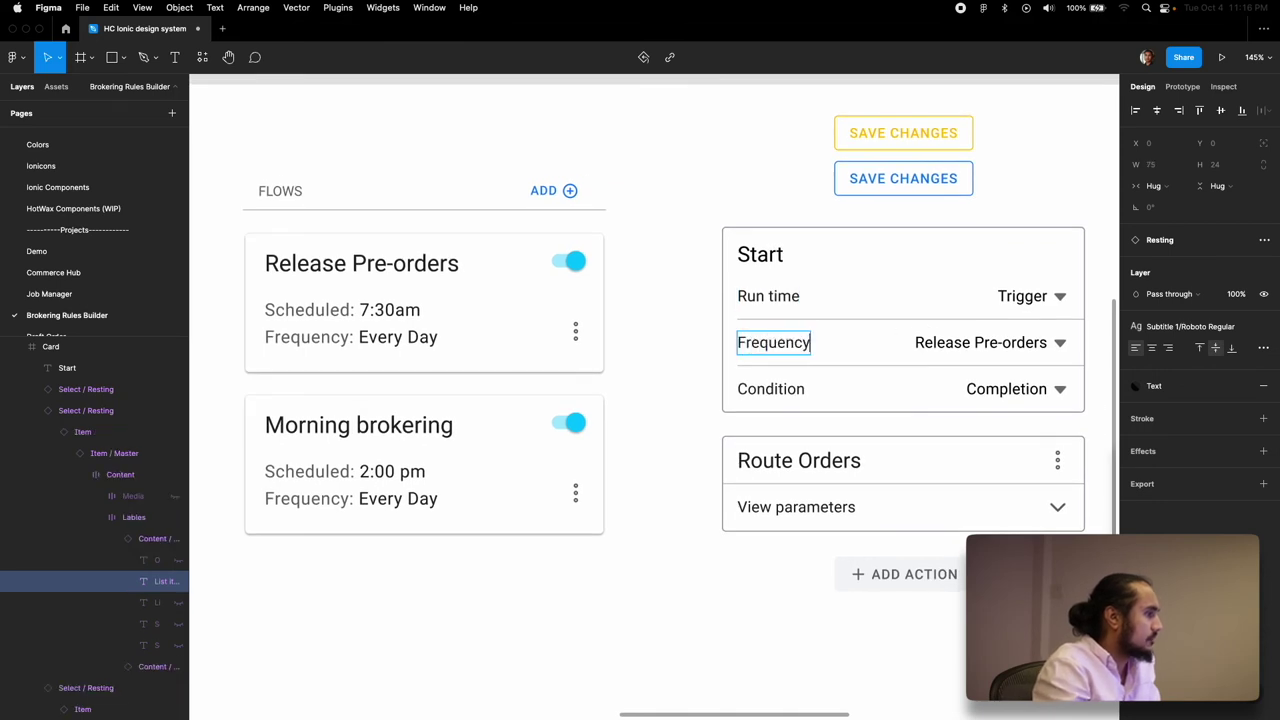
Step: Delete the Condition row from the Start card and shorten the card to end just below the Frequency row
left_click(846, 392)
key("Delete")
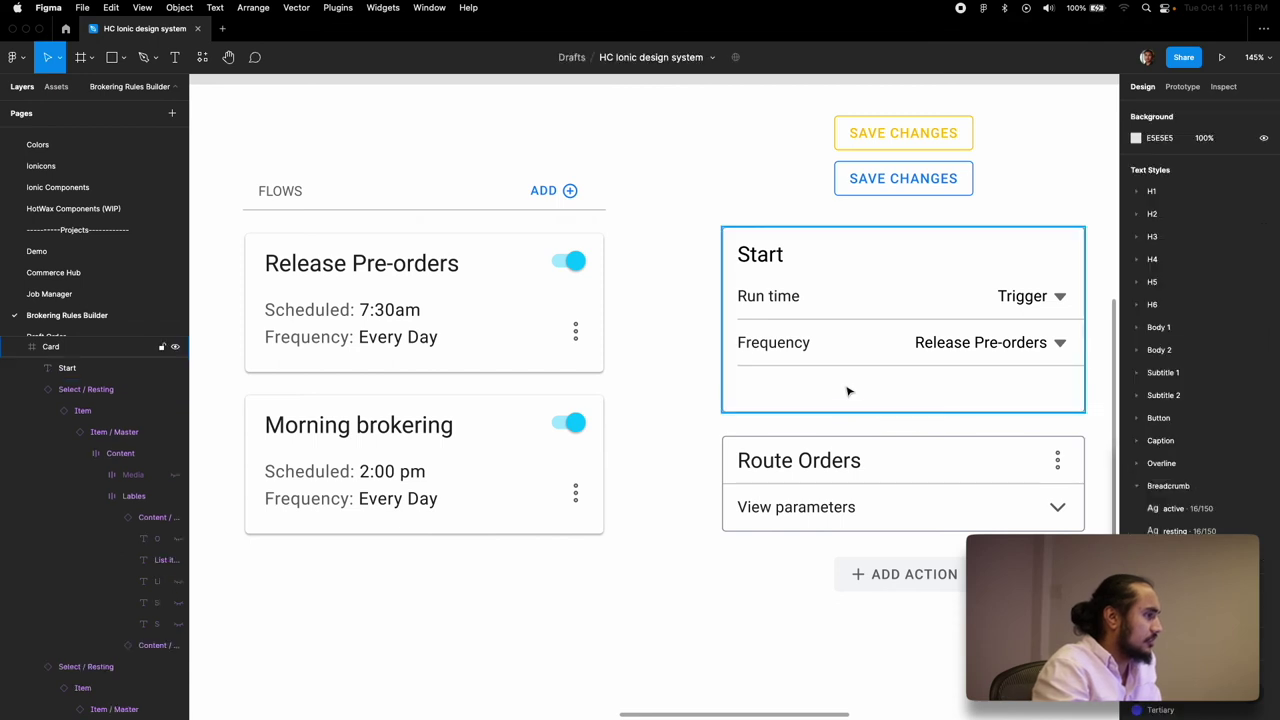
left_click(864, 410)
left_click_drag(858, 411, 858, 366)
left_click(886, 341)
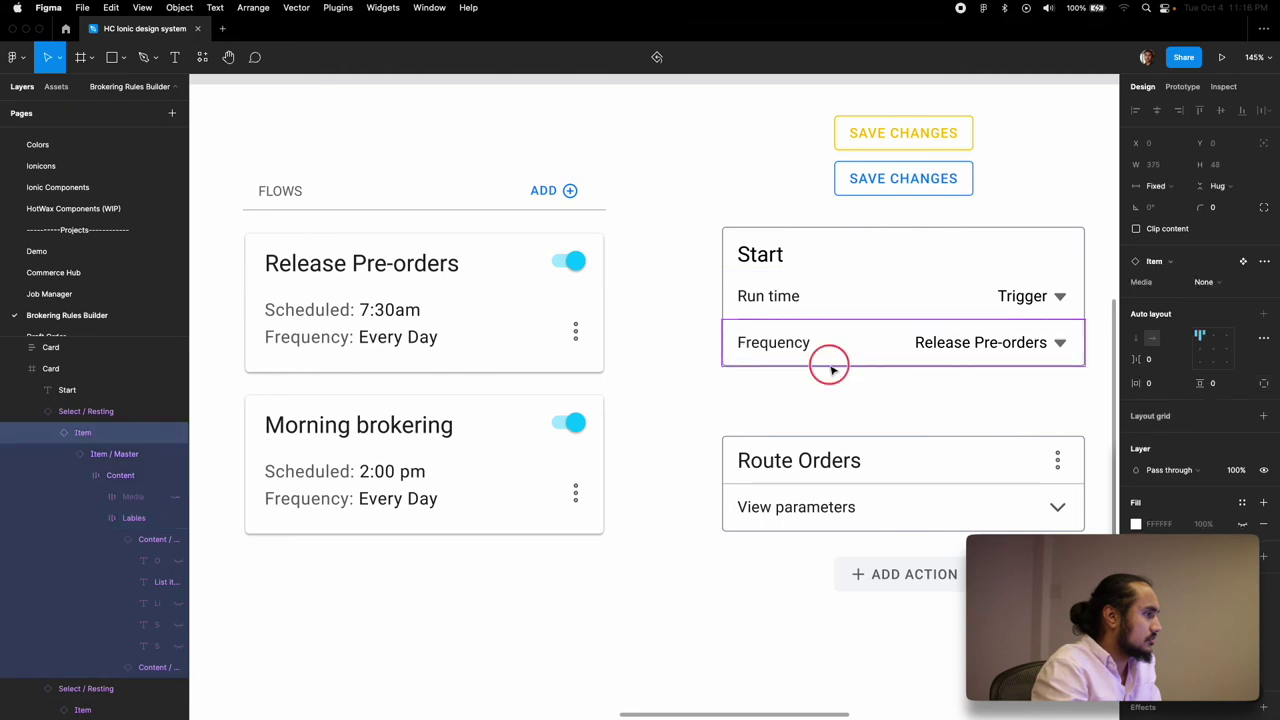
left_click(835, 366)
left_click(860, 318)
left_click_drag(857, 364, 860, 366)
left_click(866, 346)
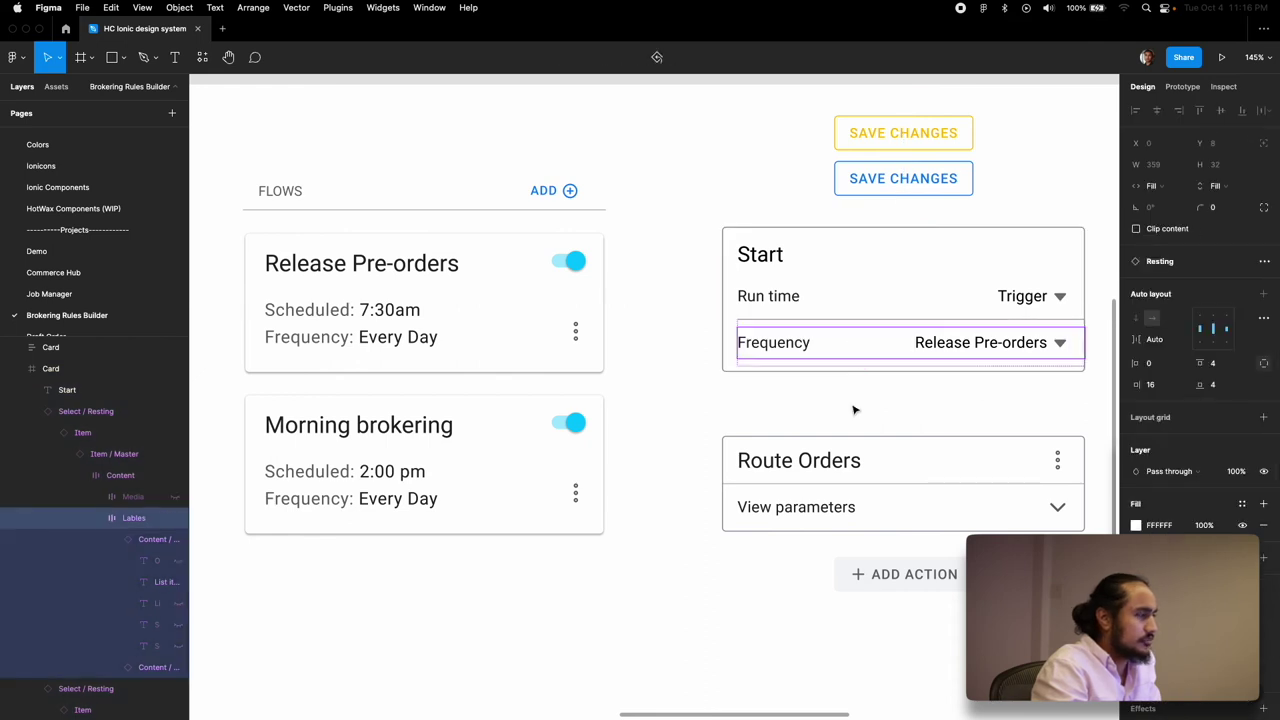
double_click(778, 342)
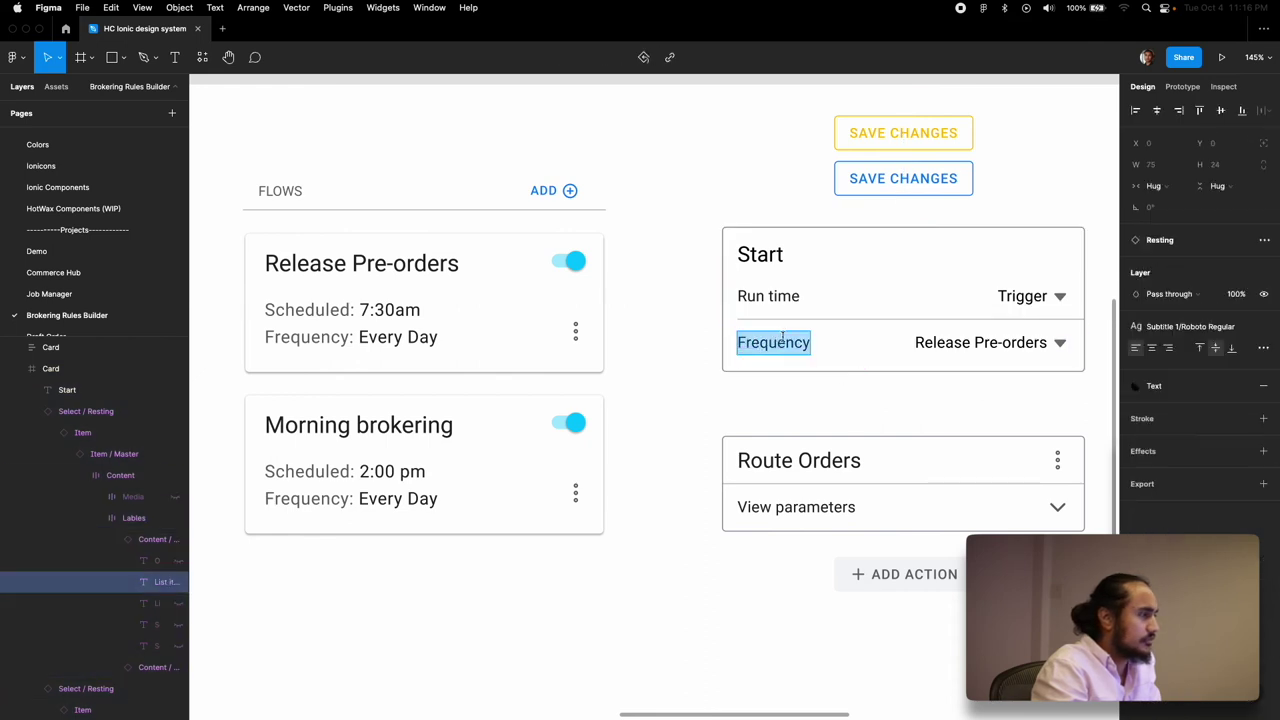
double_click(930, 345)
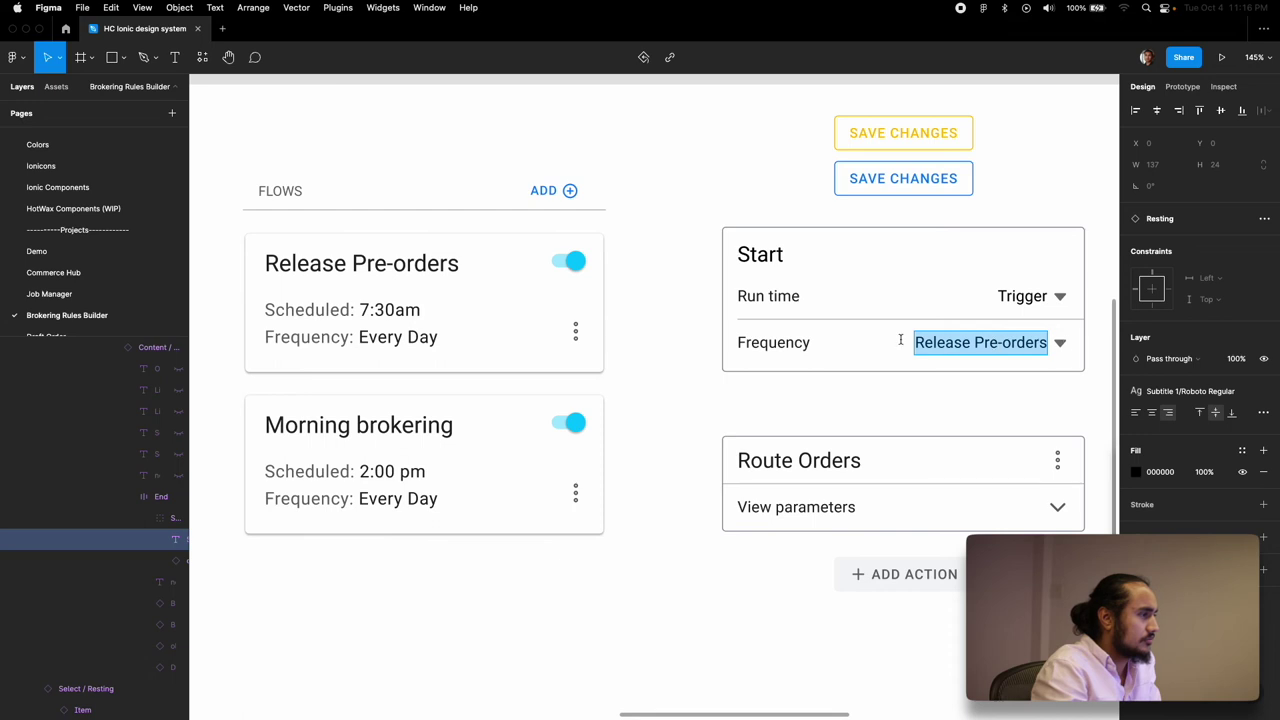
Step: In the Run time row's Content / End layers, hide the Select dropdown and End container and show the List item title
left_click(1040, 312)
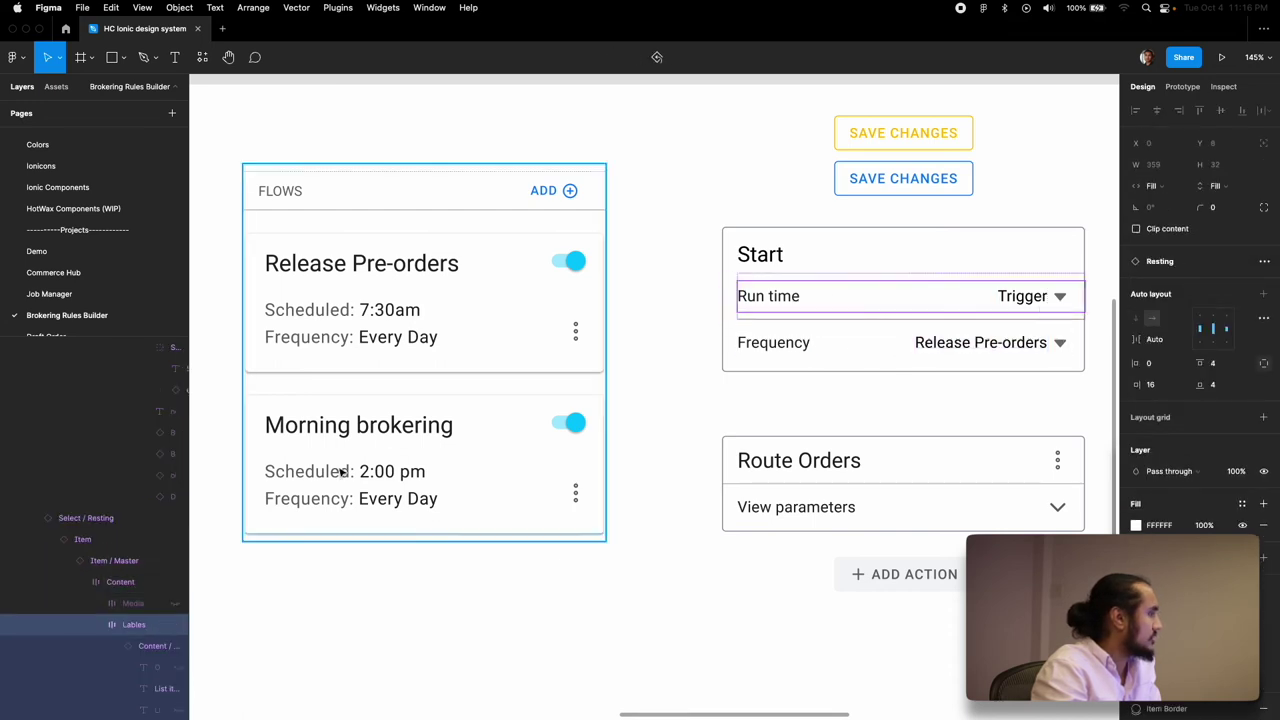
scroll(97, 608, "down", 2)
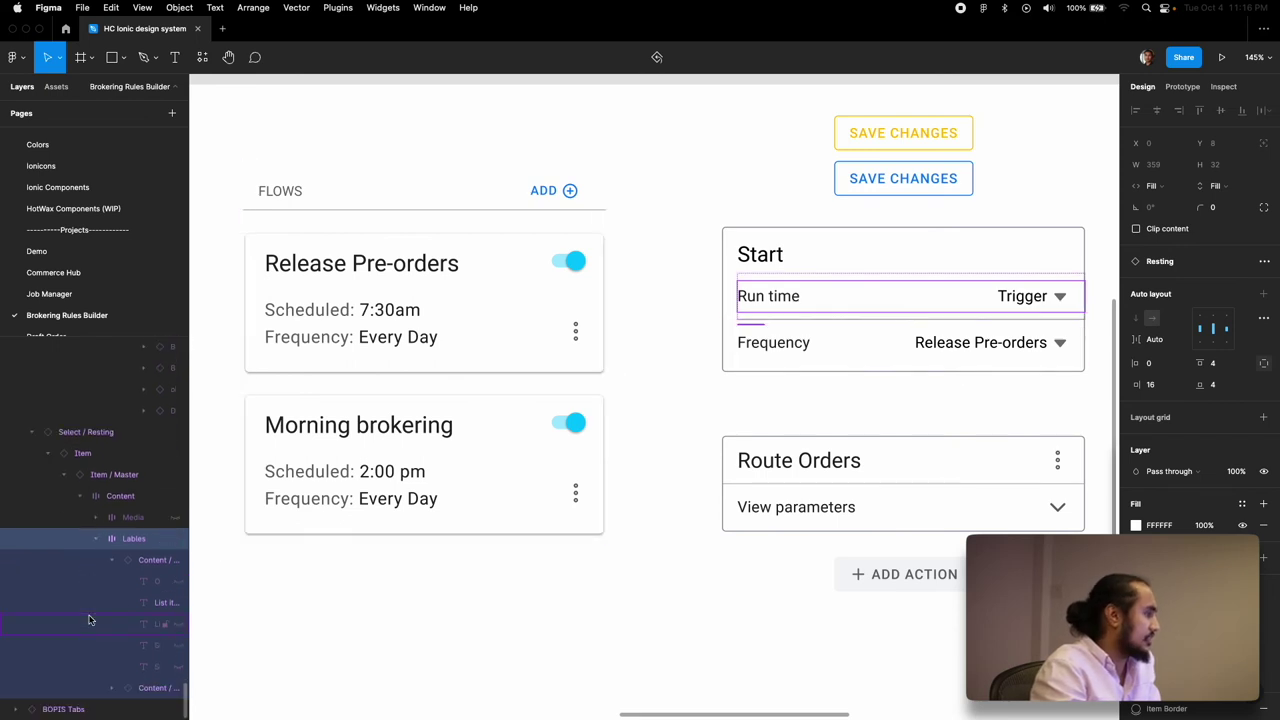
left_click_drag(189, 599, 309, 634)
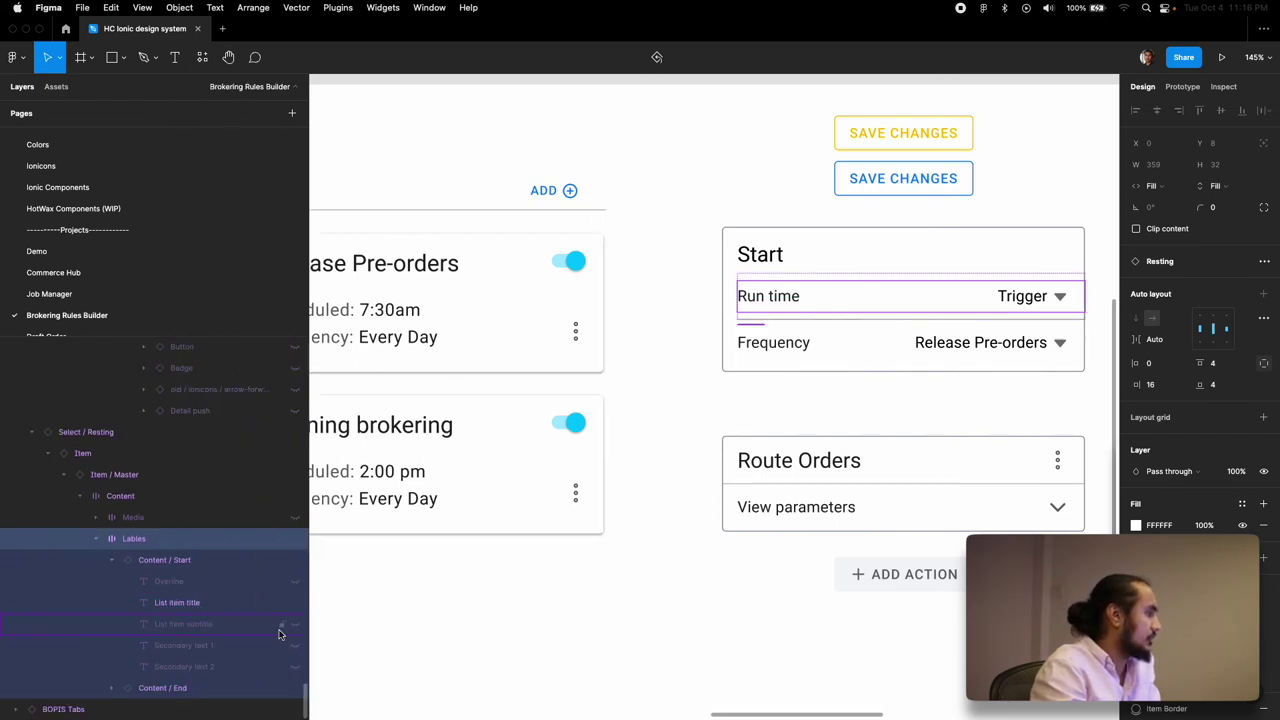
left_click(180, 688)
key("Return")
left_click(180, 687)
key("Return")
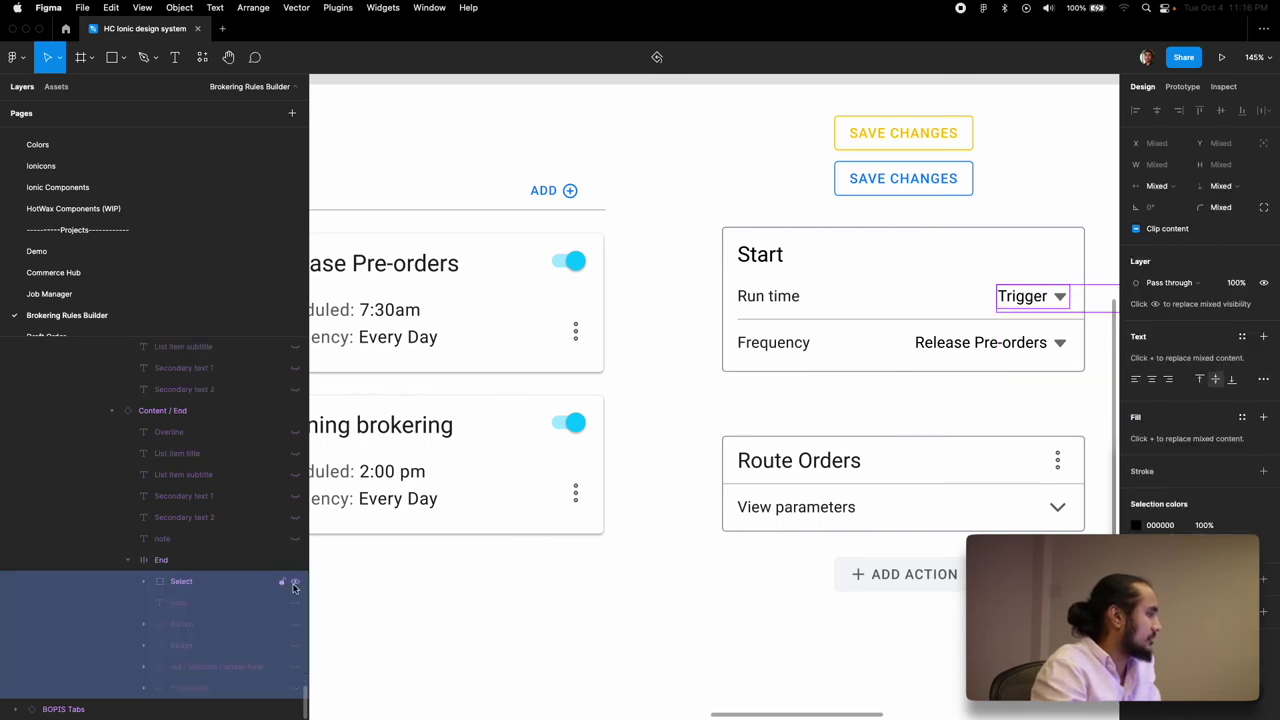
left_click(294, 584)
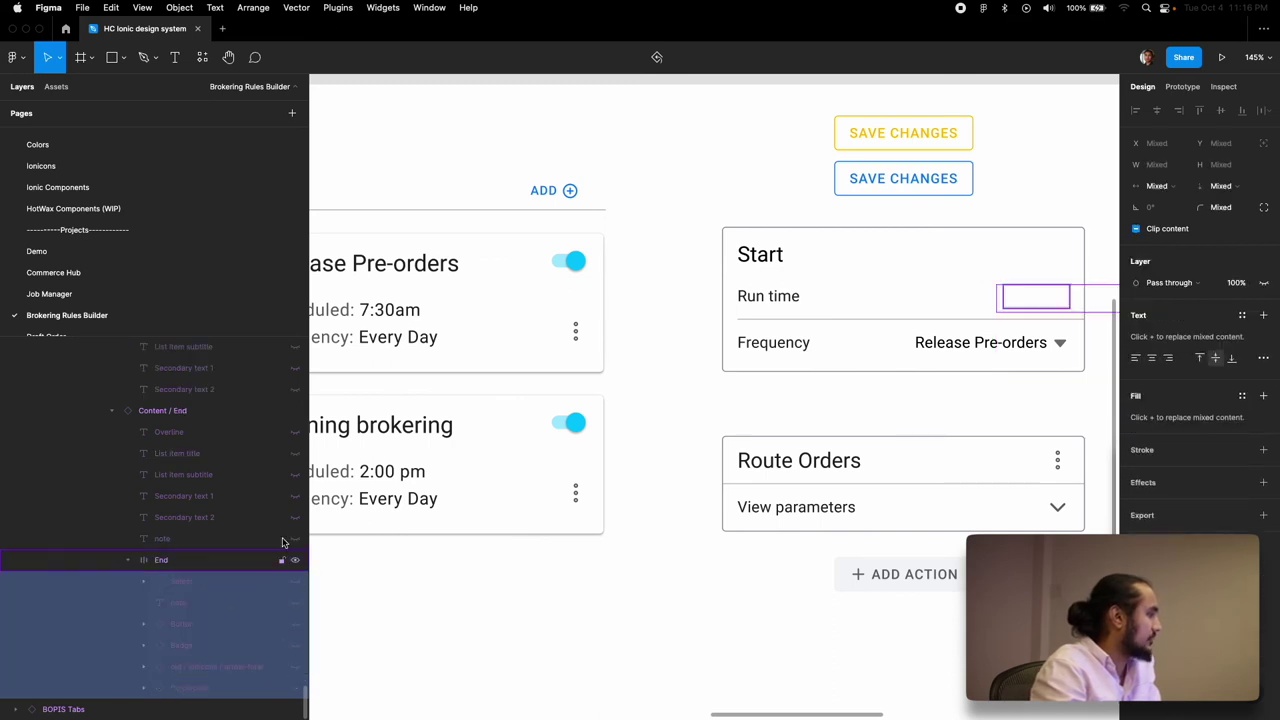
left_click(291, 457)
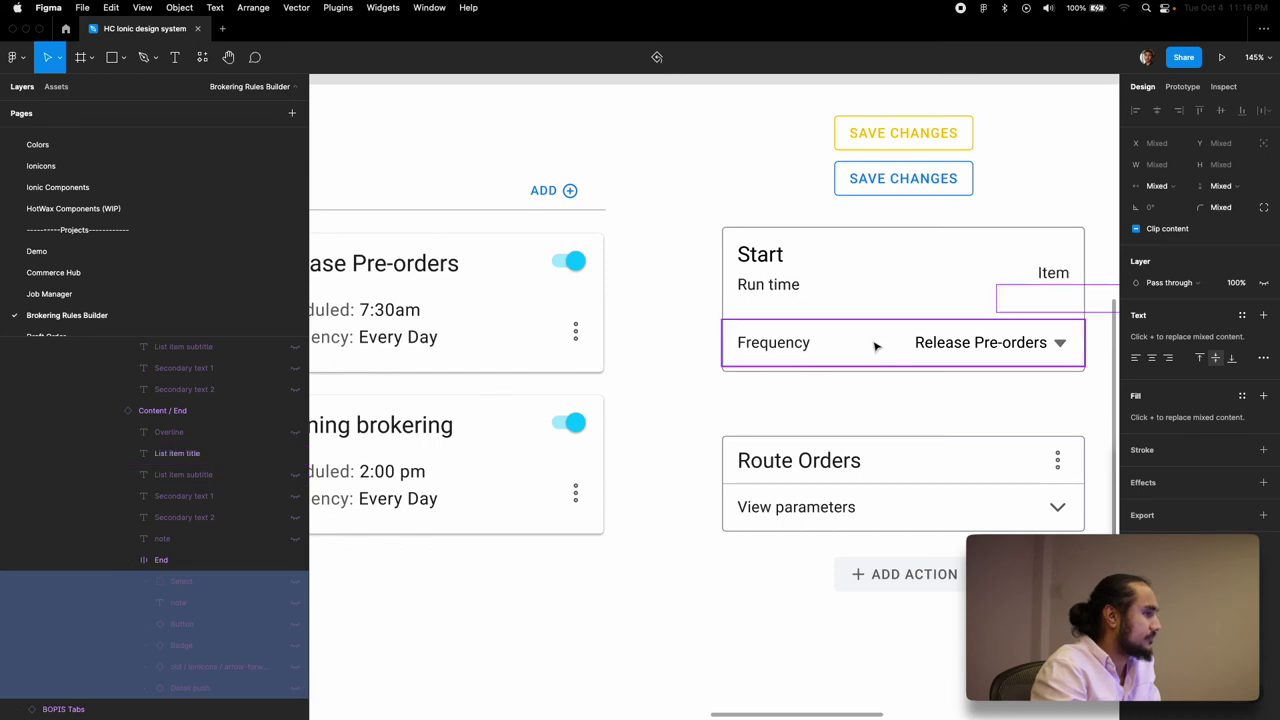
left_click(295, 560)
Step: Set the Run time row's value text in the Start card to "8:00 am"
left_click(1045, 300)
double_click(1043, 299)
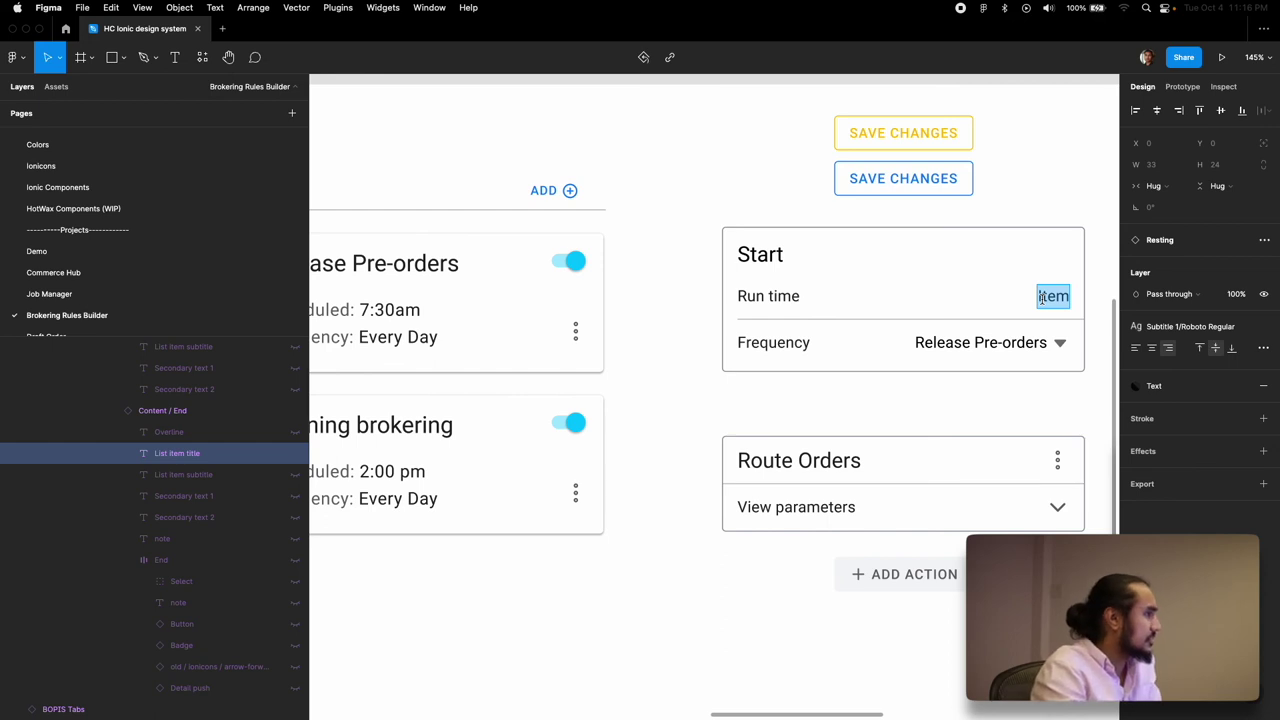
scroll(1043, 297, "left", 5)
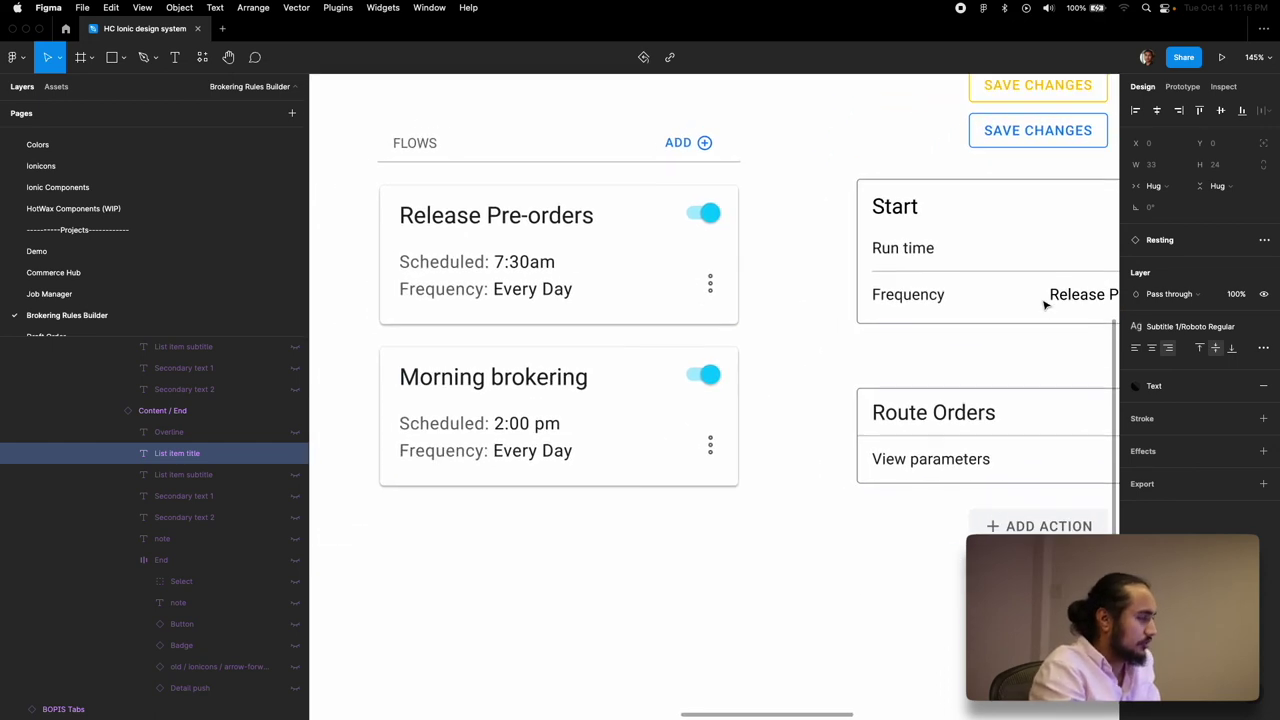
scroll(995, 307, "right", 8)
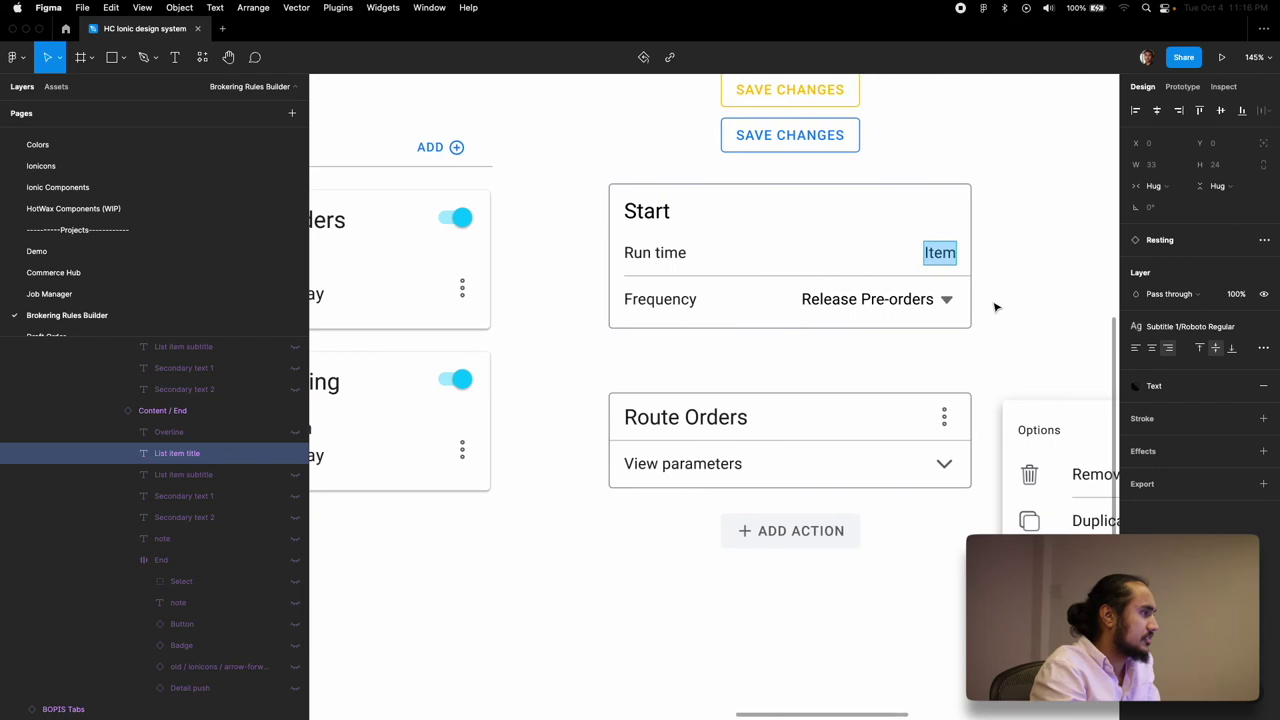
scroll(995, 307, "left", 6)
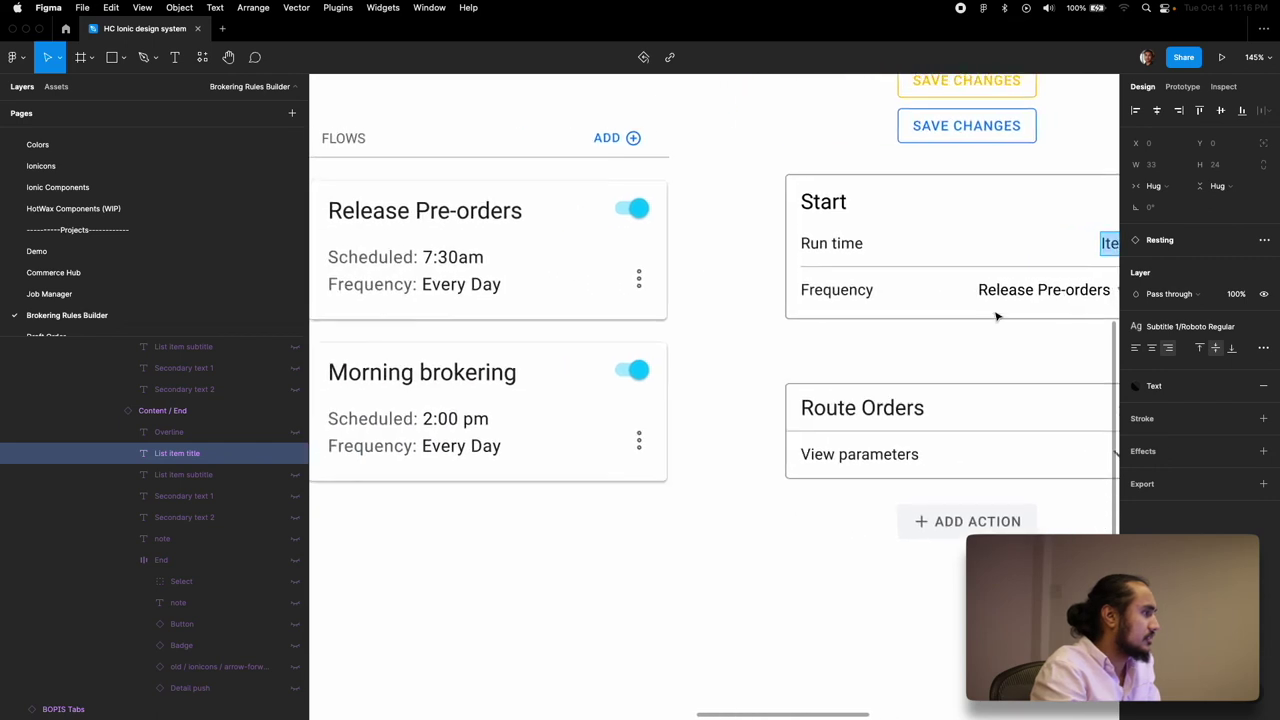
scroll(995, 316, "right", 1)
scroll(996, 316, "right", 4)
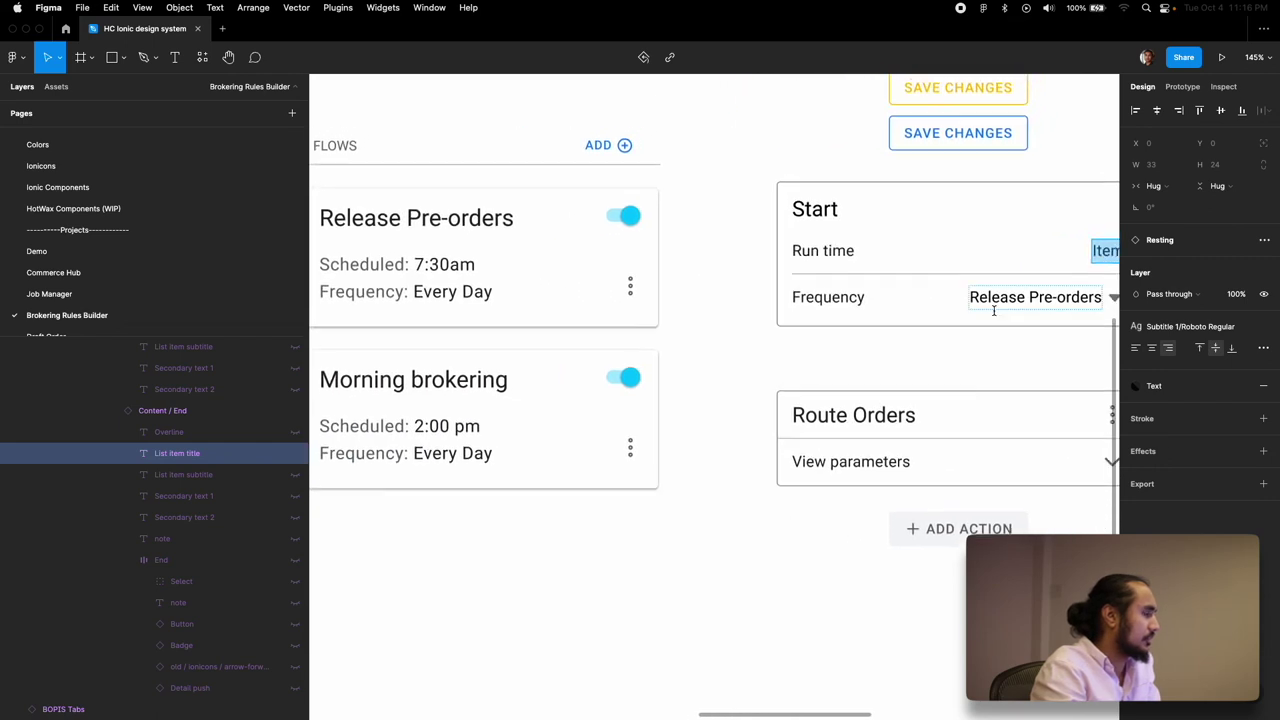
type("8:00 am")
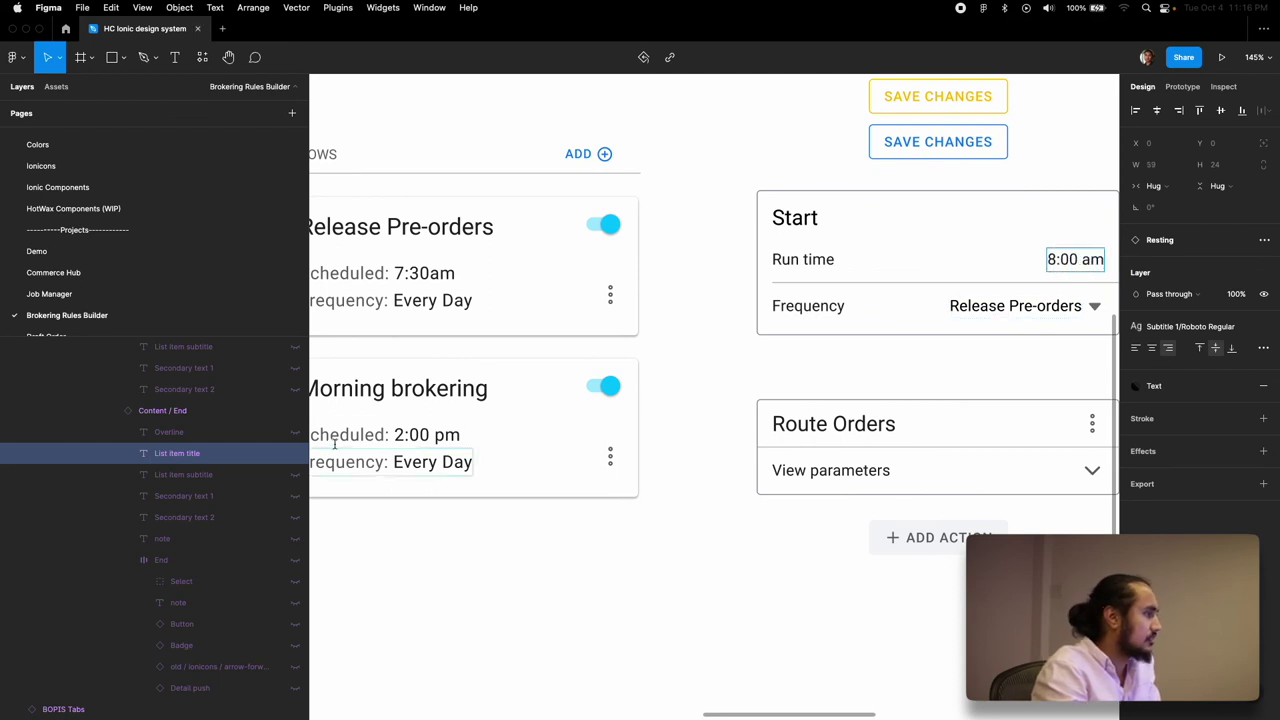
Step: Set the hour of the Morning brokering card's scheduled time to 8 on the Home screen containing the Start card
left_click(402, 434)
double_click(402, 434)
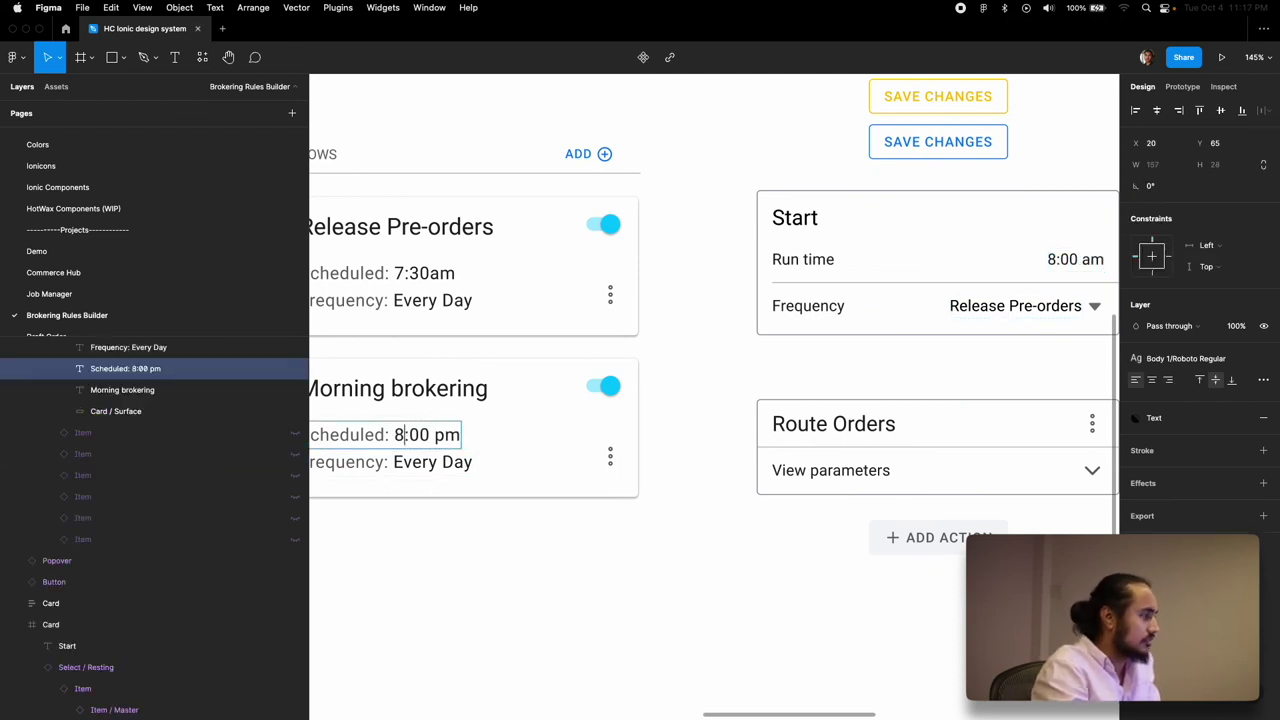
type("8")
Step: Set the Morning brokering card's scheduled time to 8:00 am on the Home screen with the <Flow name> popover
scroll(440, 434, "left", 10)
scroll(440, 434, "right", 5)
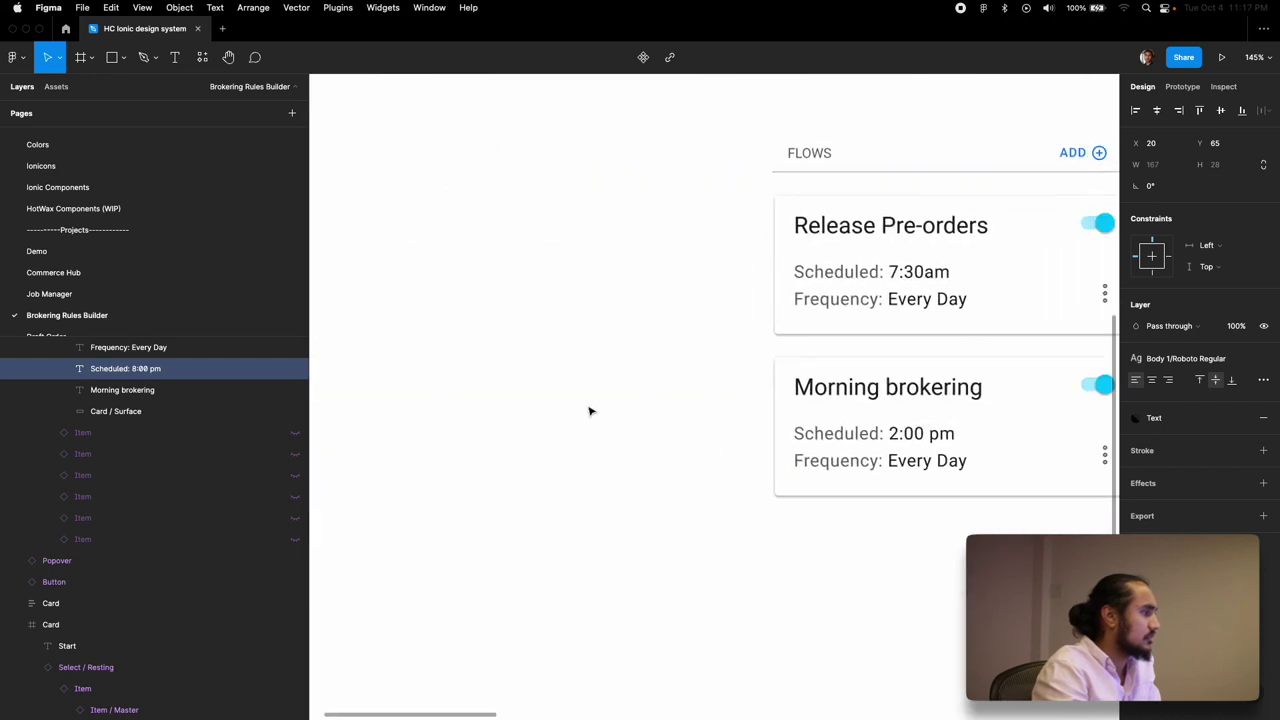
double_click(676, 434)
key("BackSpace")
type("8")
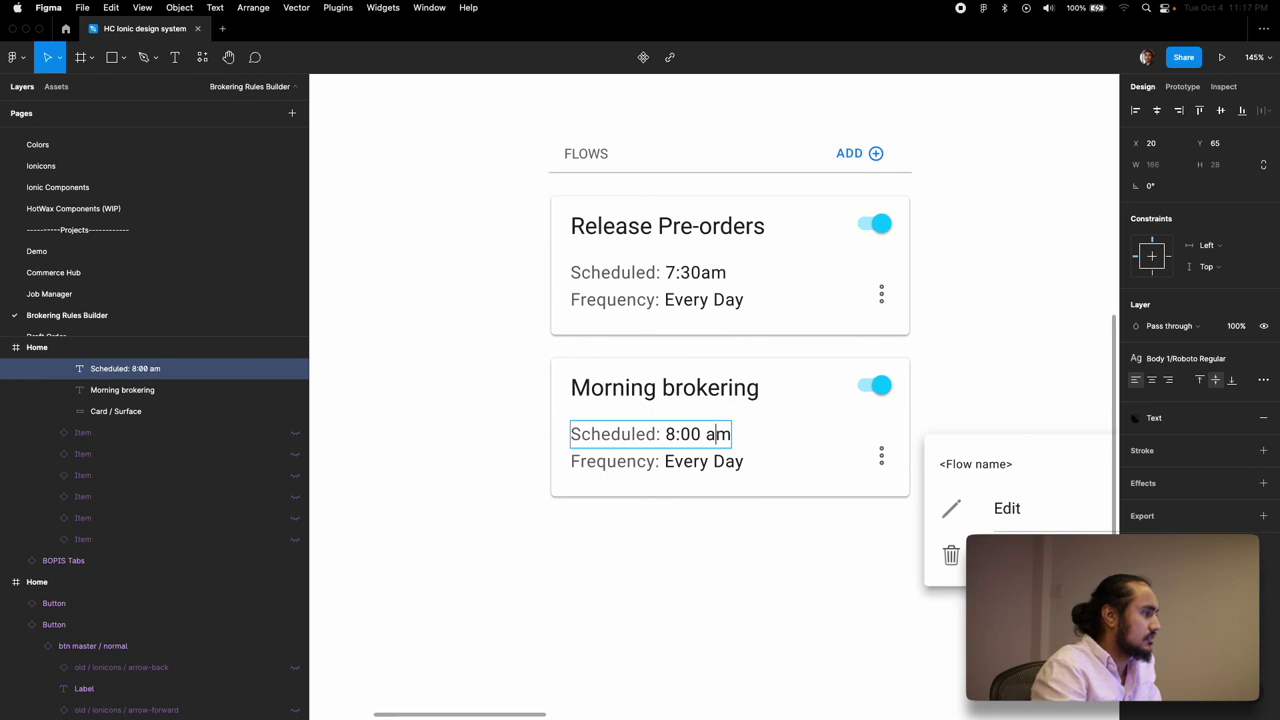
key("super+z")
Step: Change the Morning brokering card's scheduled time beside the Start card to 8:00 am
scroll(803, 403, "right", 4)
scroll(803, 403, "left", 7)
scroll(803, 403, "right", 6)
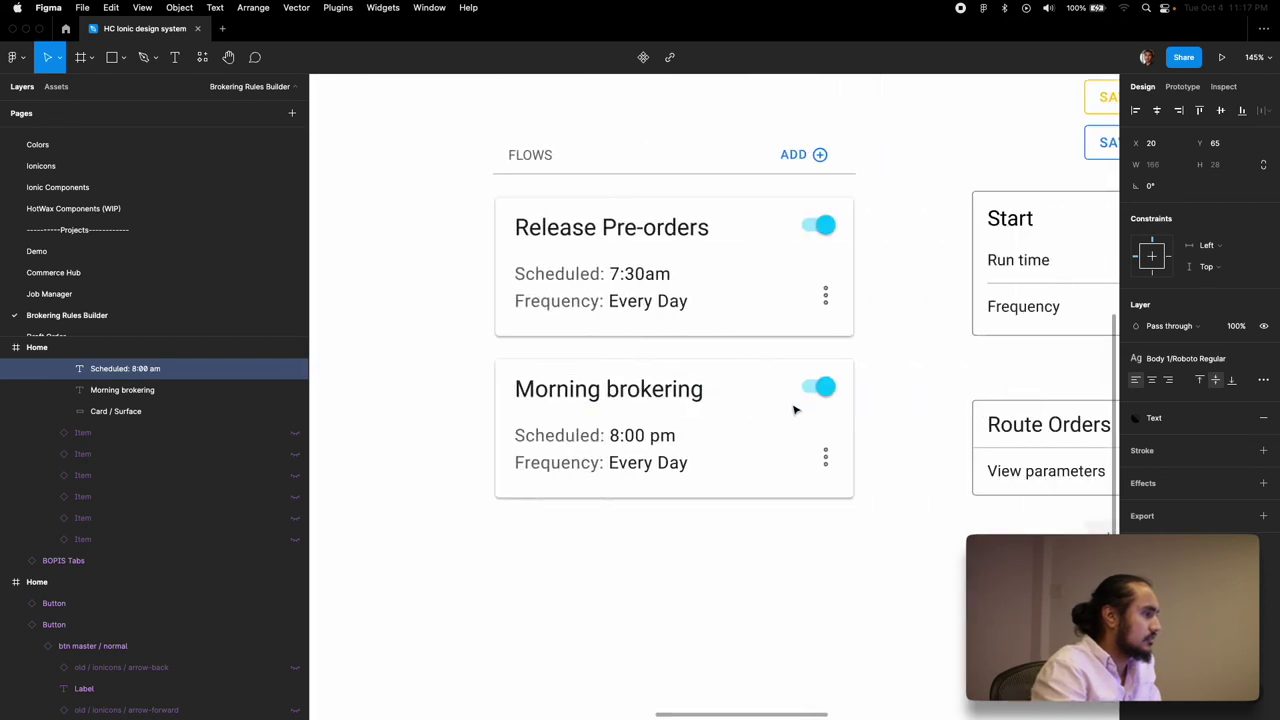
left_click(662, 435)
key("super+shift+z")
Step: Set the Frequency row's dropdown value in the Start card to "Every Day"
scroll(662, 435, "right", 7)
scroll(662, 435, "up", 2)
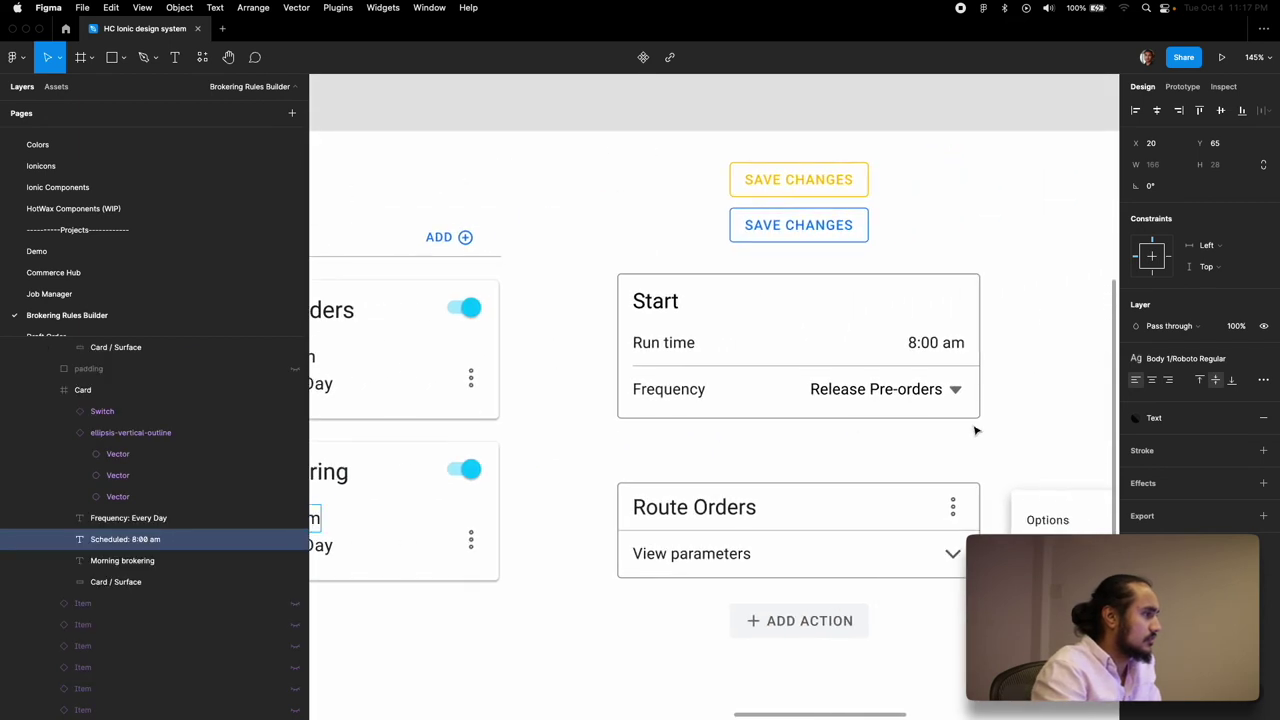
scroll(849, 389, "right", 1)
left_click(846, 397)
double_click(849, 386)
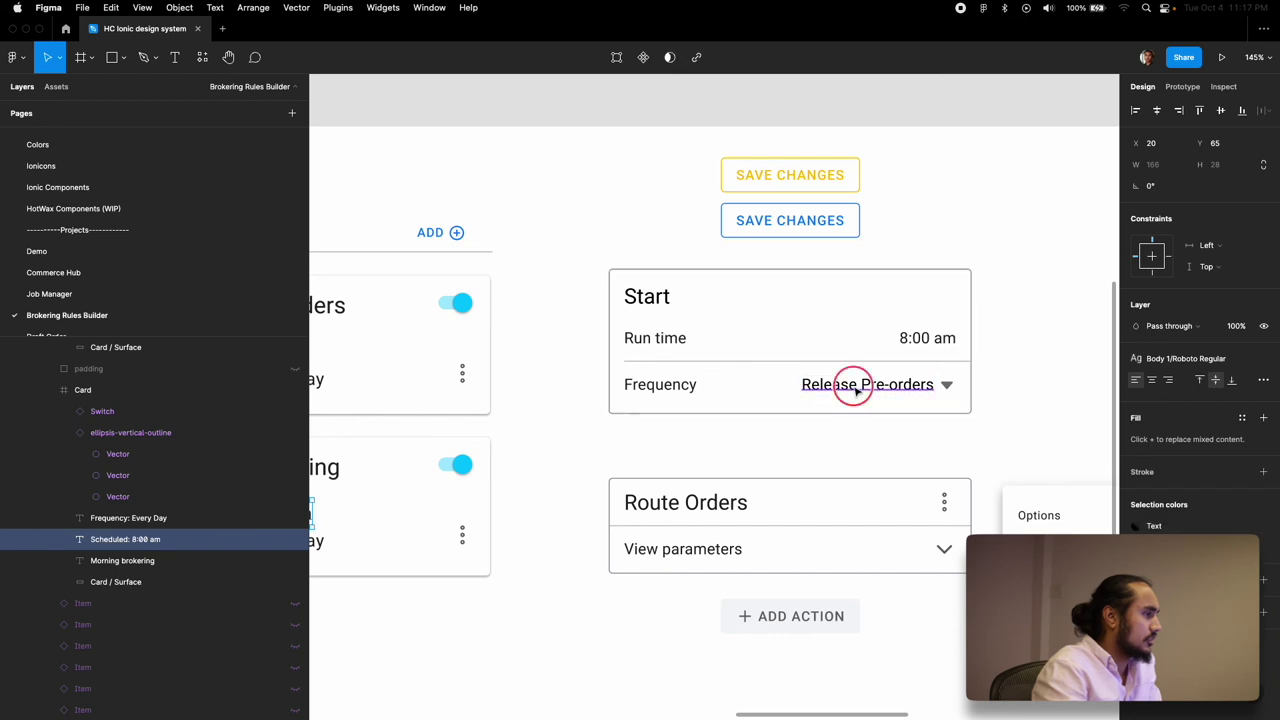
type("Every da")
key("BackSpace")
key("BackSpace")
type("Day")
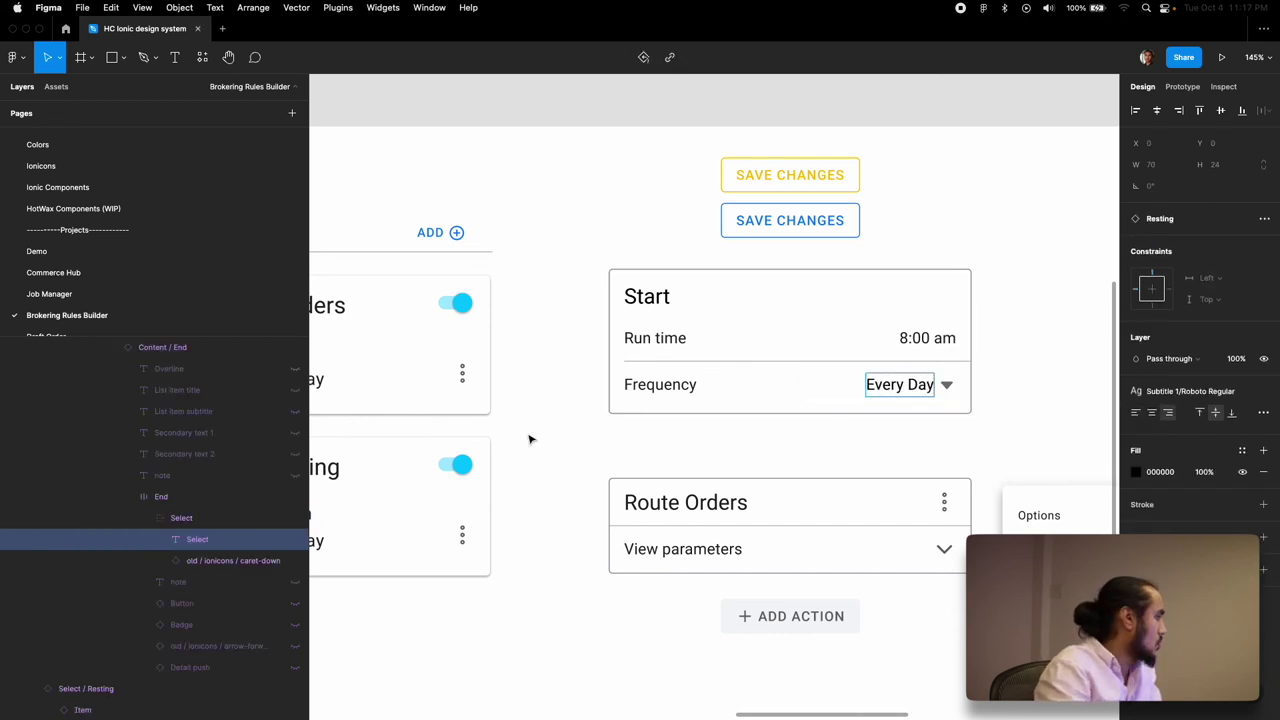
left_click(197, 503)
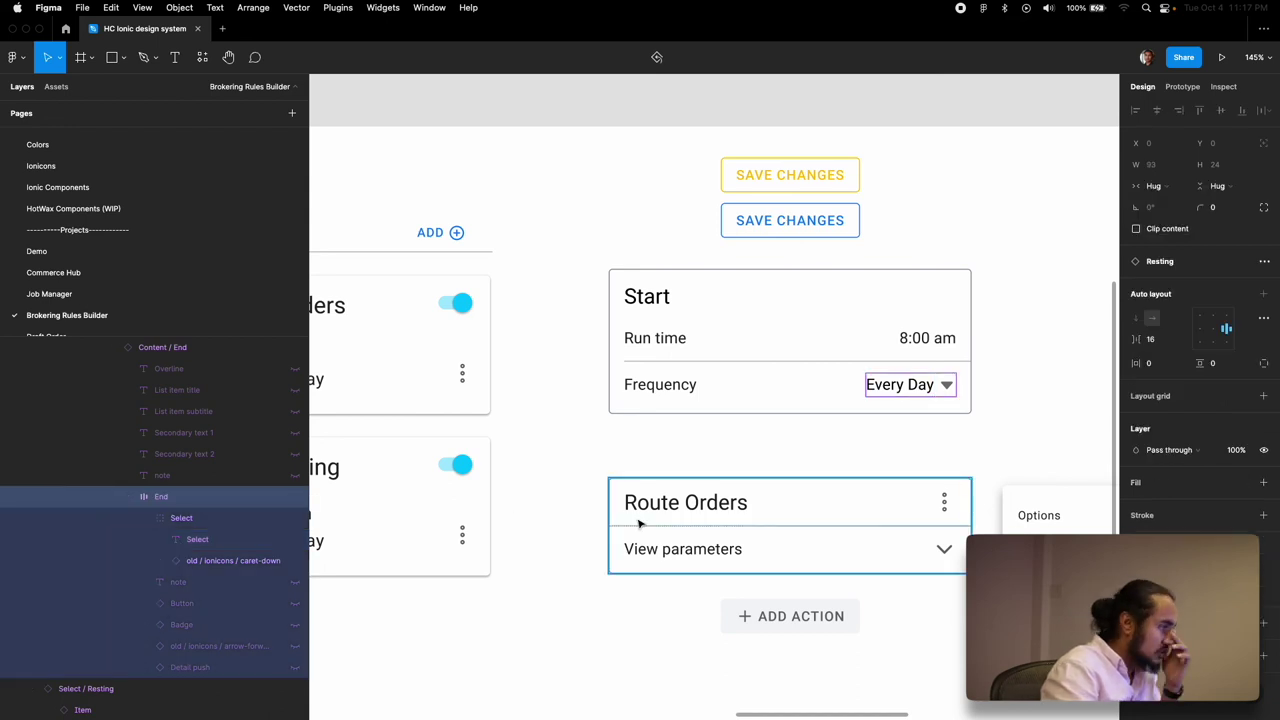
Step: Move the Route Orders card, Add Action button and Options popover together up to just beneath the Start card
scroll(638, 522, "down", 3)
left_click(735, 519)
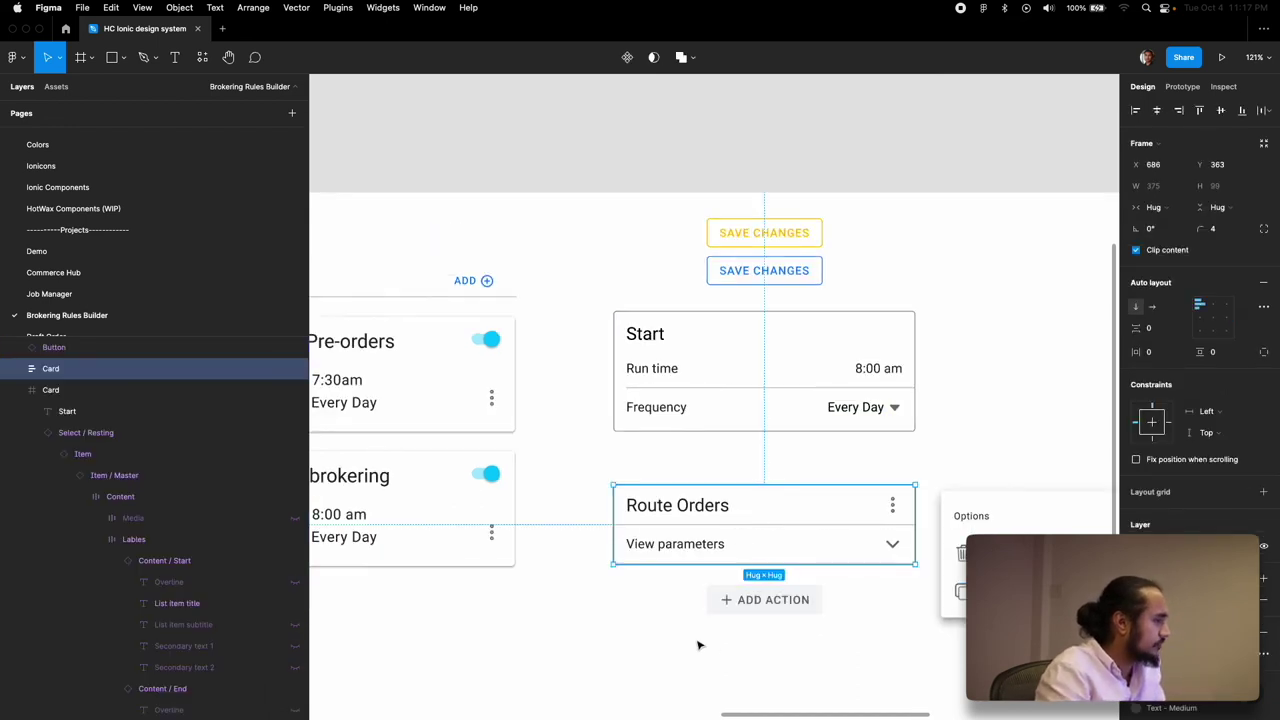
left_click(760, 600)
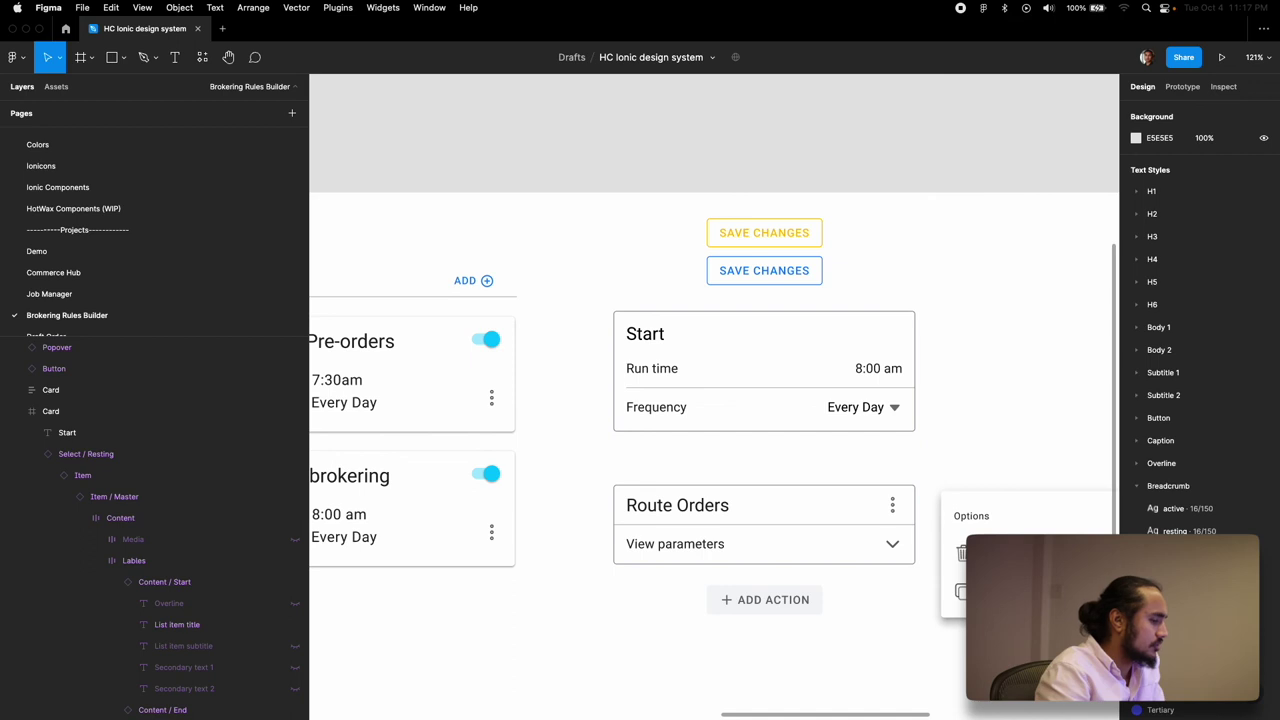
left_click(814, 534, "shift")
left_click_drag(814, 534, 791, 496)
key("alt")
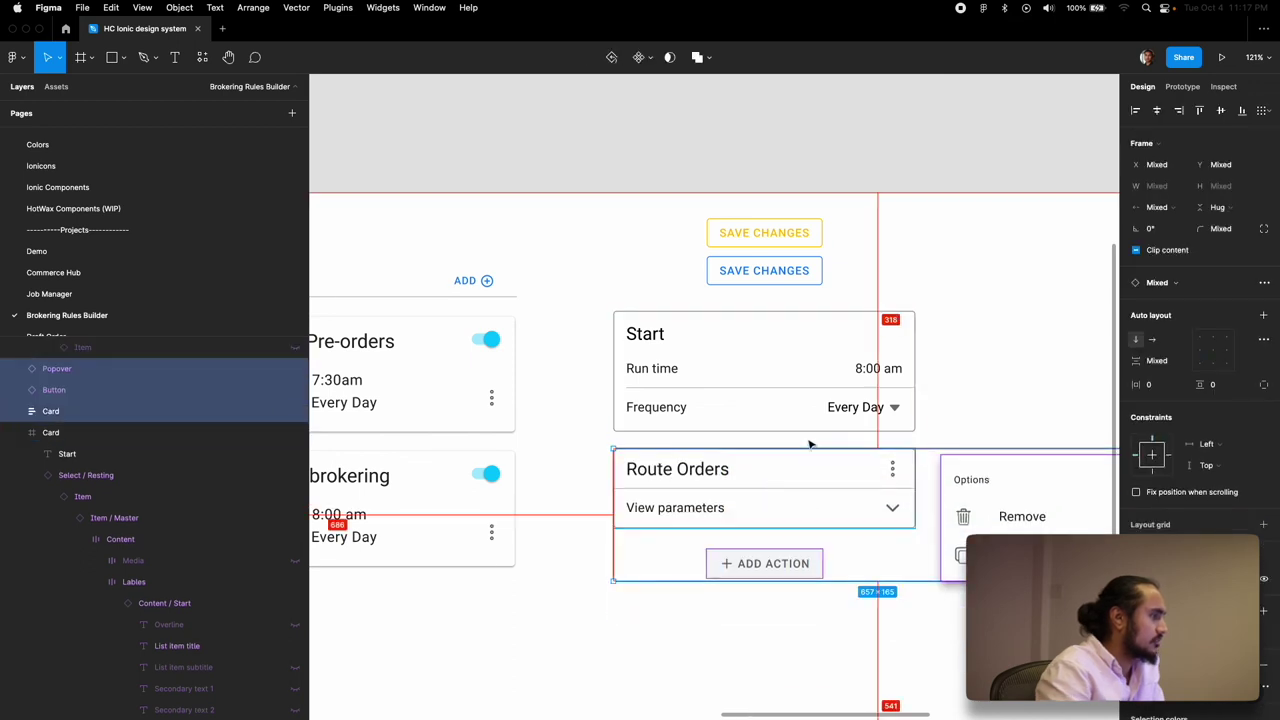
key("Up")
key("Up")
key("Up")
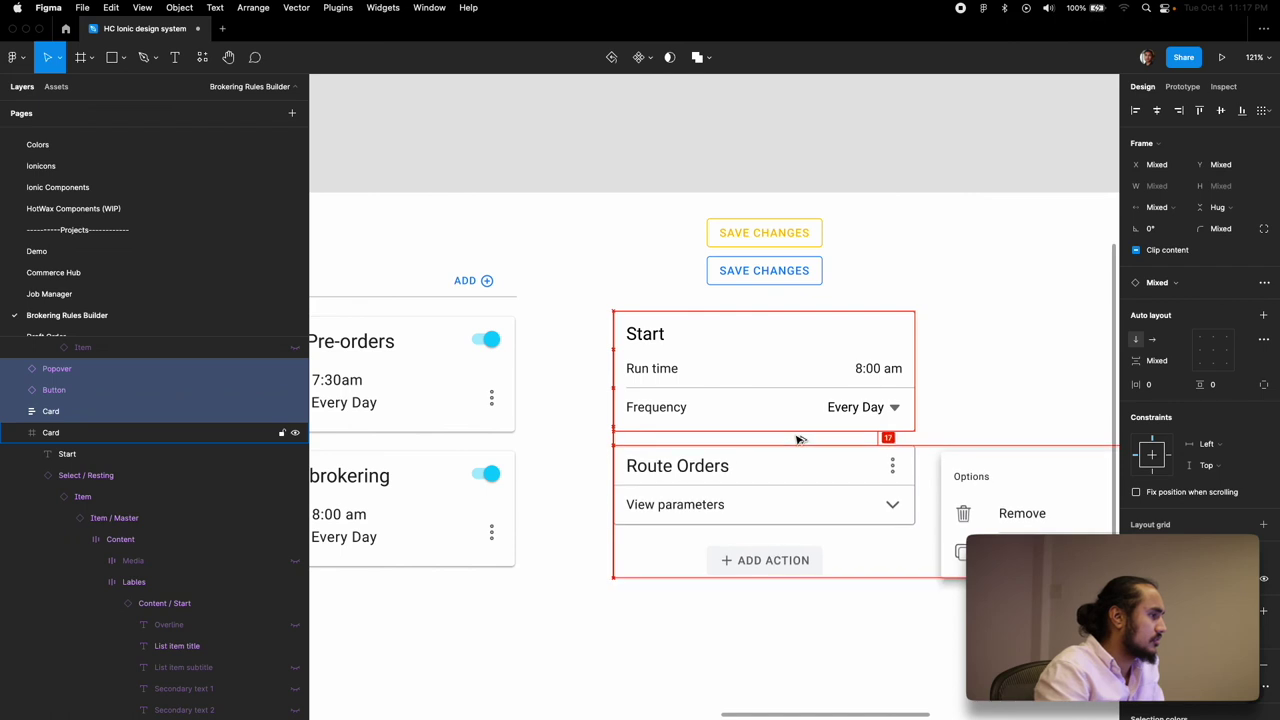
left_click(1006, 346)
Step: Review the Home screen's flow cards against the Start card's run time and frequency rows and the Route Orders card
scroll(1006, 346, "down", 5)
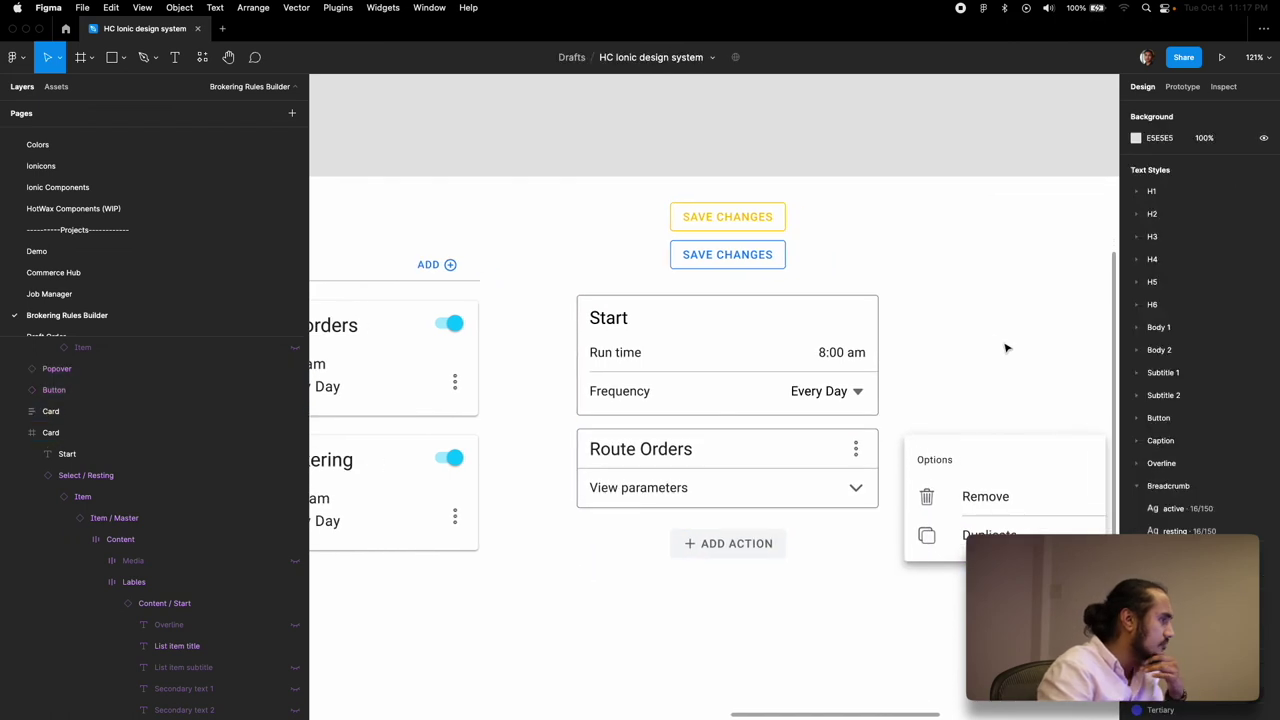
scroll(1006, 346, "down", 2)
right_click(846, 360)
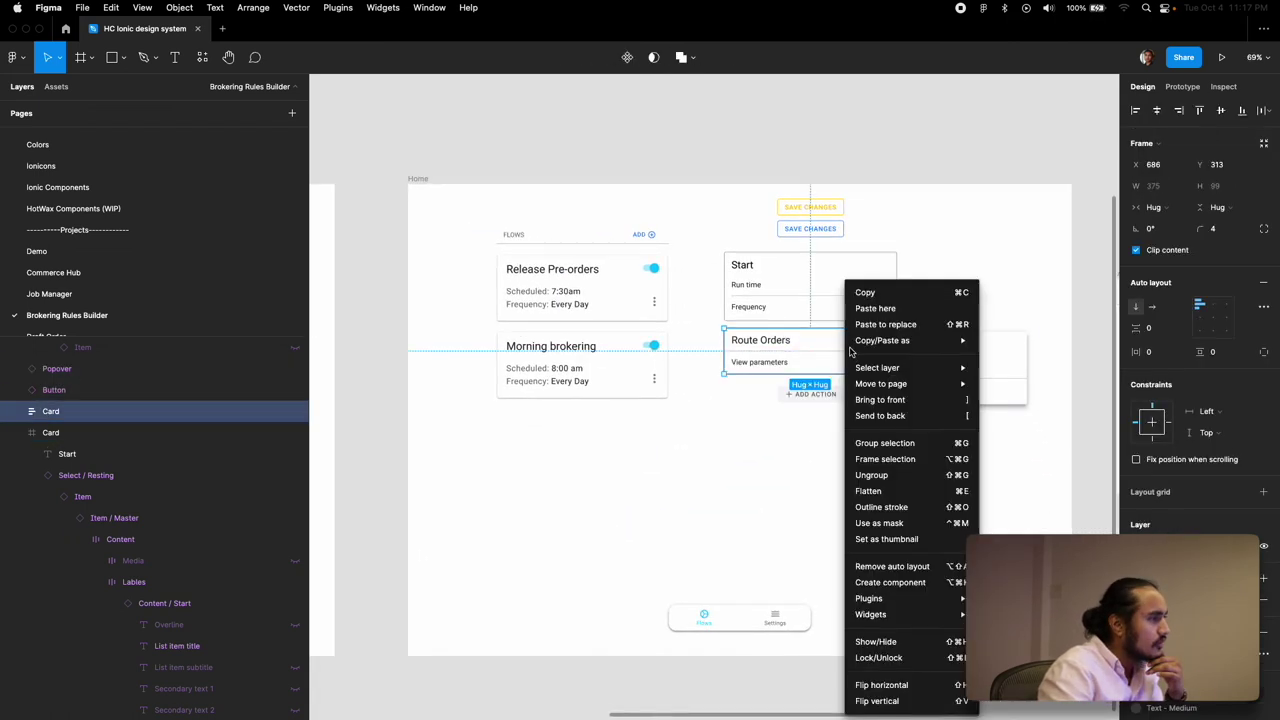
left_click(812, 430)
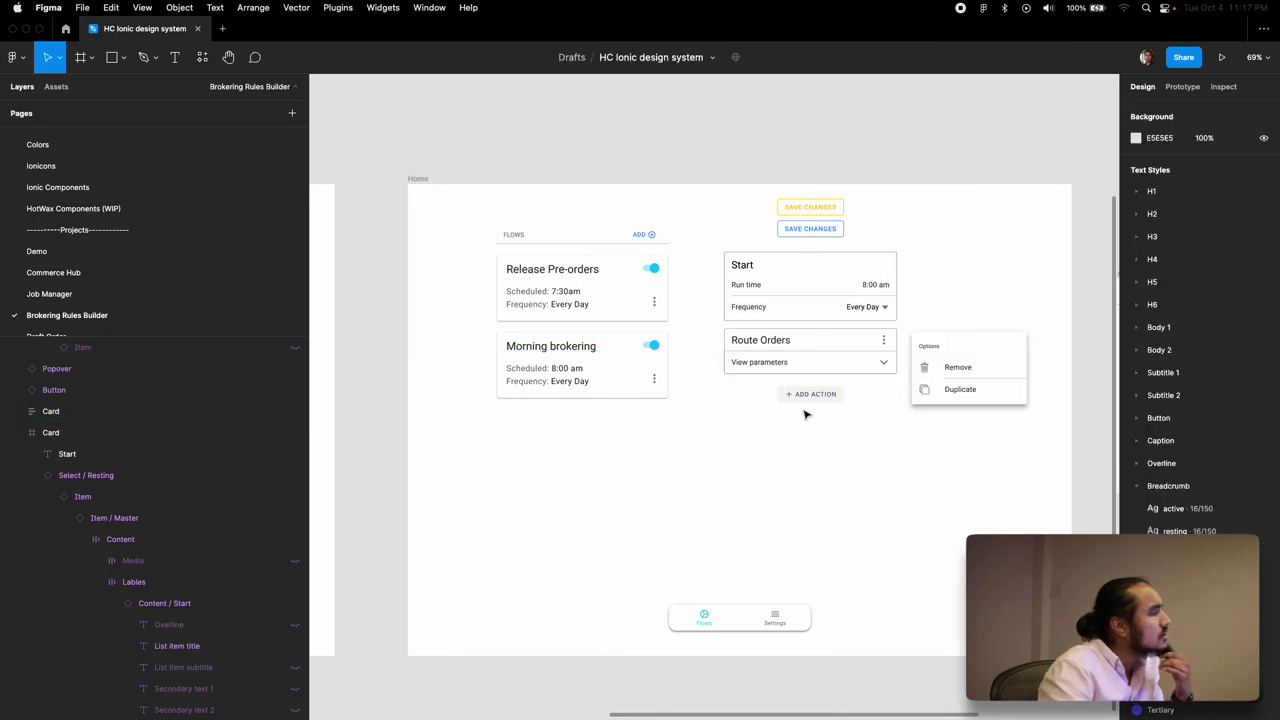
scroll(643, 381, "up", 2)
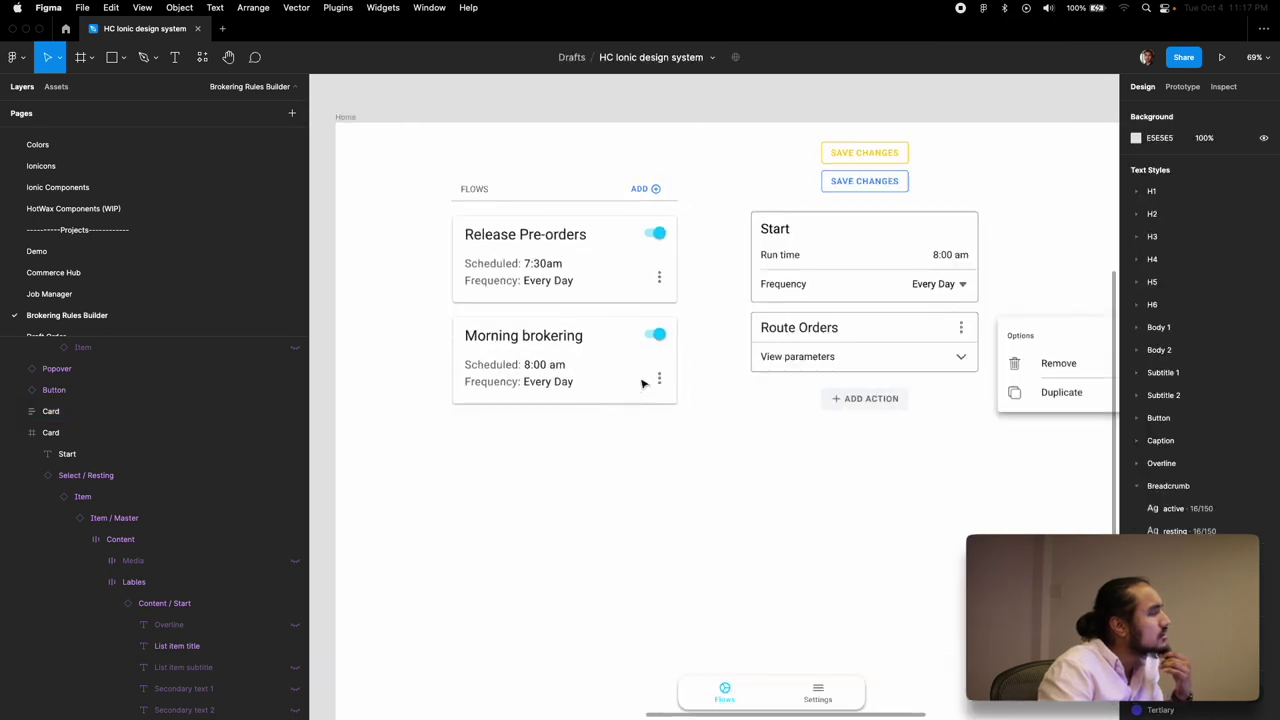
scroll(643, 381, "down", 3)
scroll(642, 383, "left", 3)
scroll(642, 383, "right", 3)
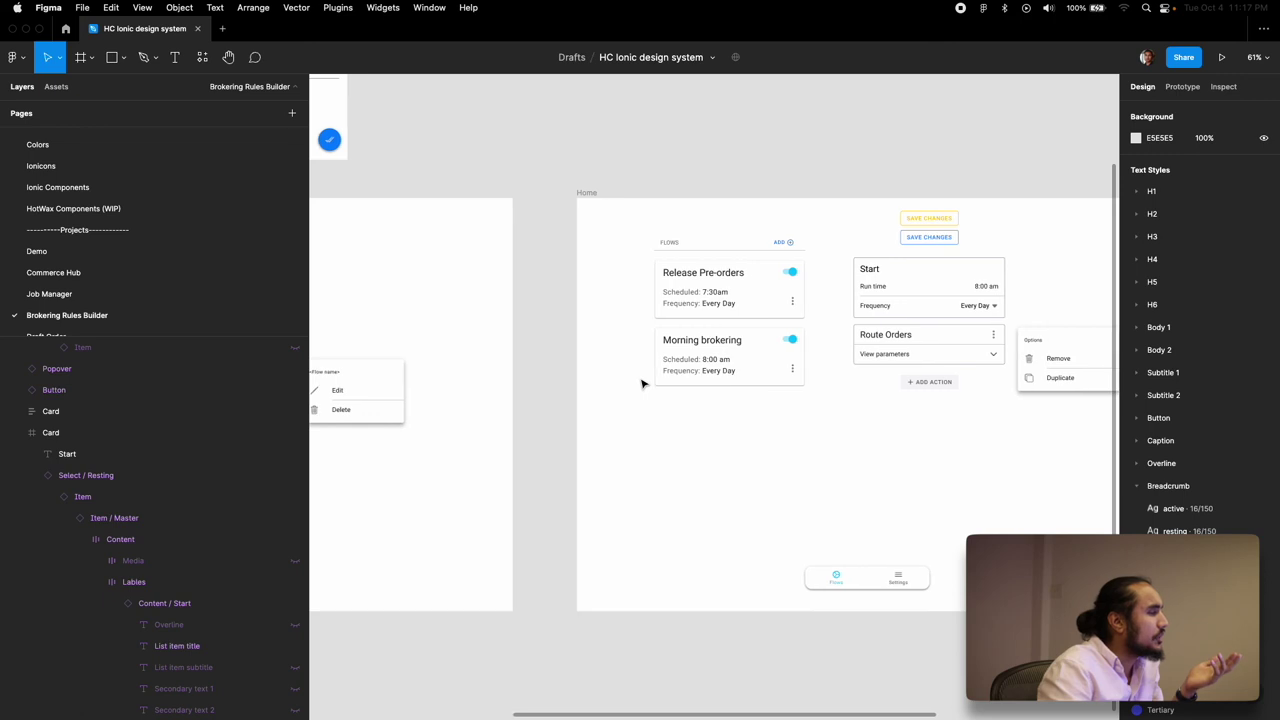
double_click(939, 312)
left_click(922, 290)
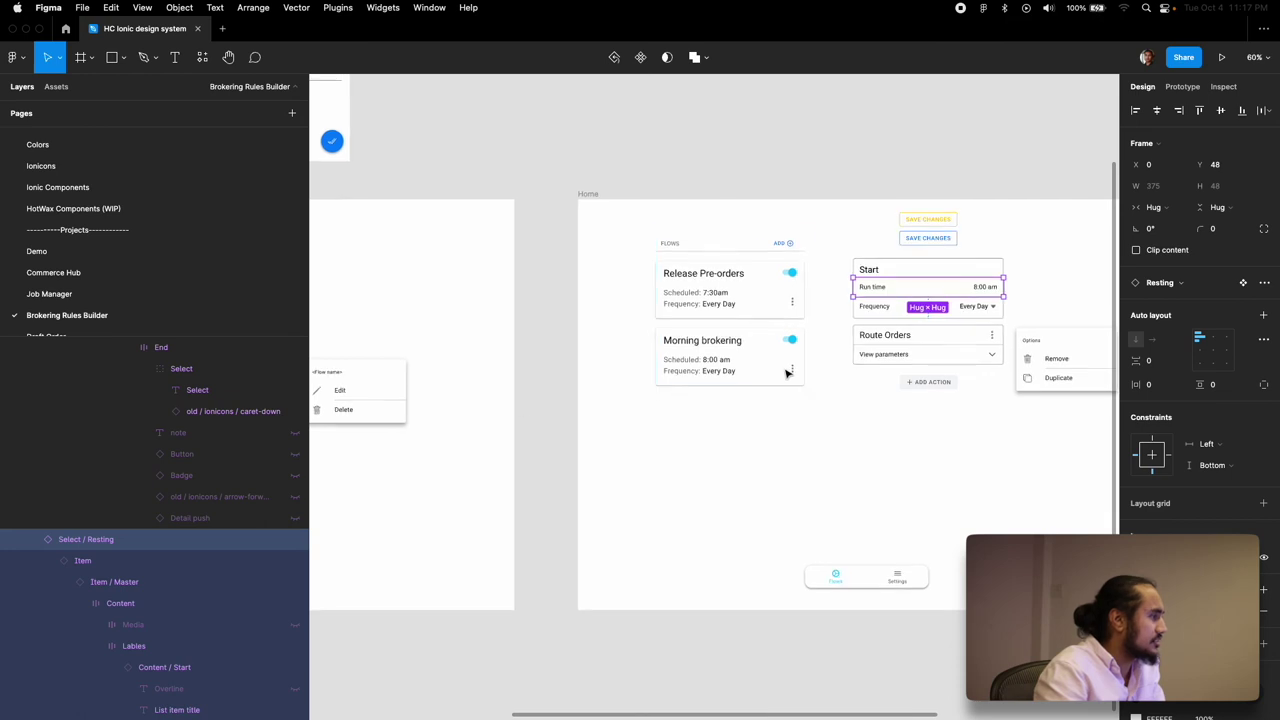
scroll(408, 417, "left", 4)
scroll(538, 392, "right", 5)
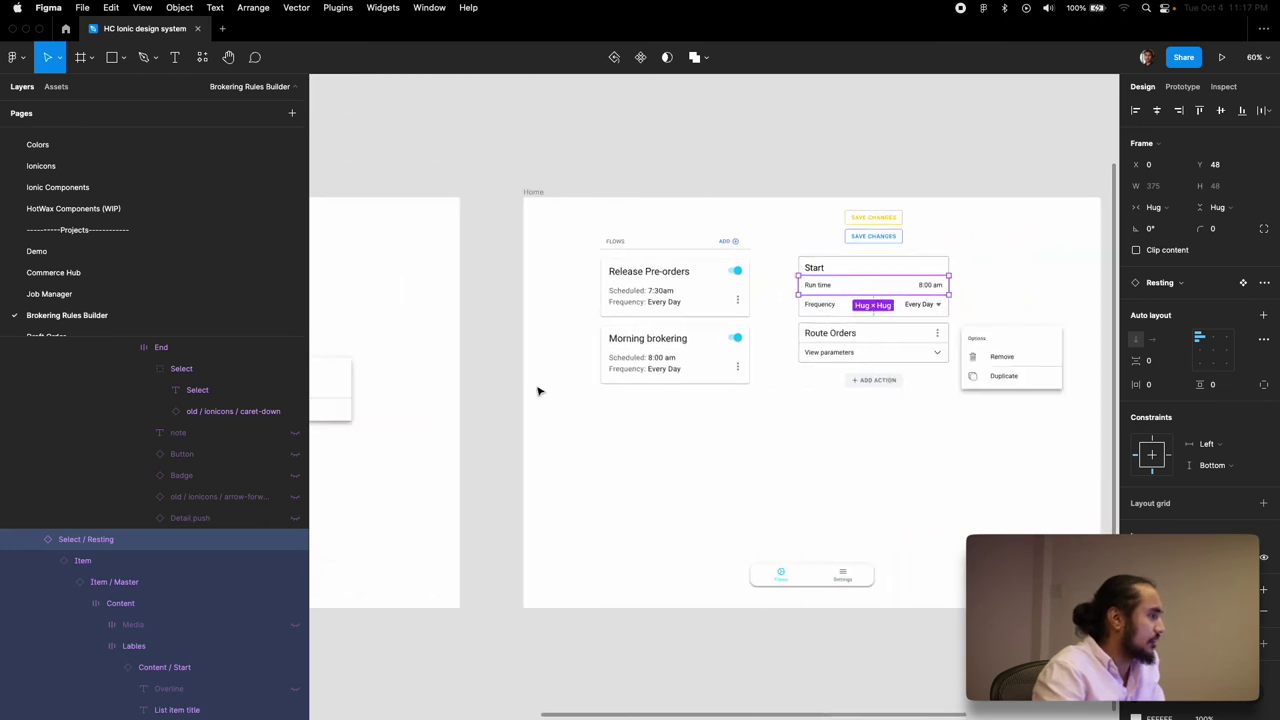
scroll(656, 285, "up", 5)
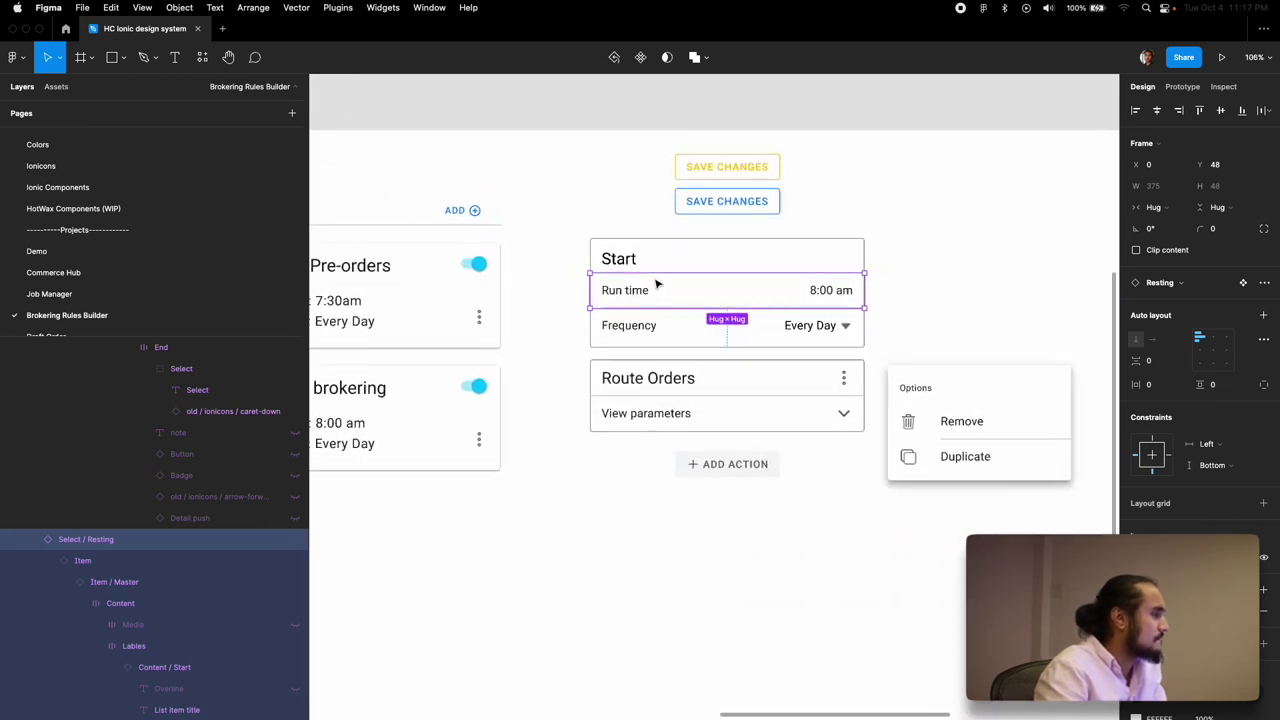
scroll(655, 282, "up", 2)
scroll(517, 466, "left", 4)
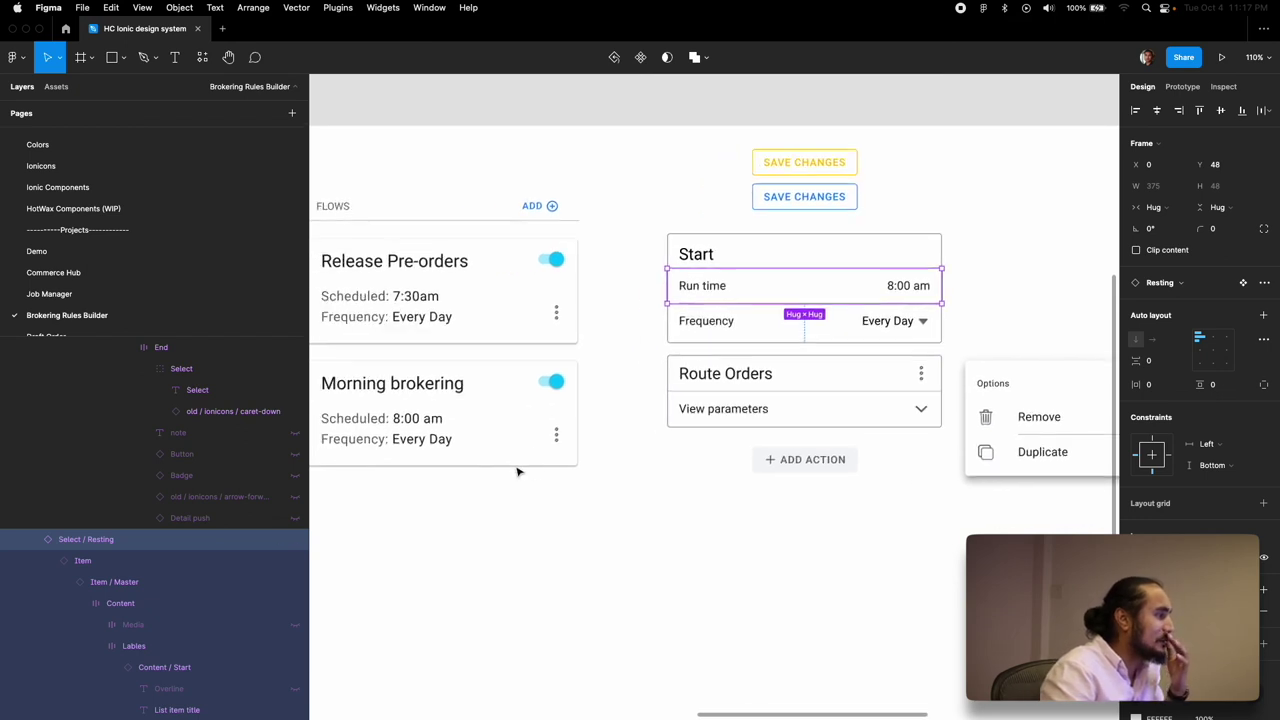
Step: Apply a stronger elevation shadow style to the contents of the Morning brokering card beside the Start card
left_click(497, 424)
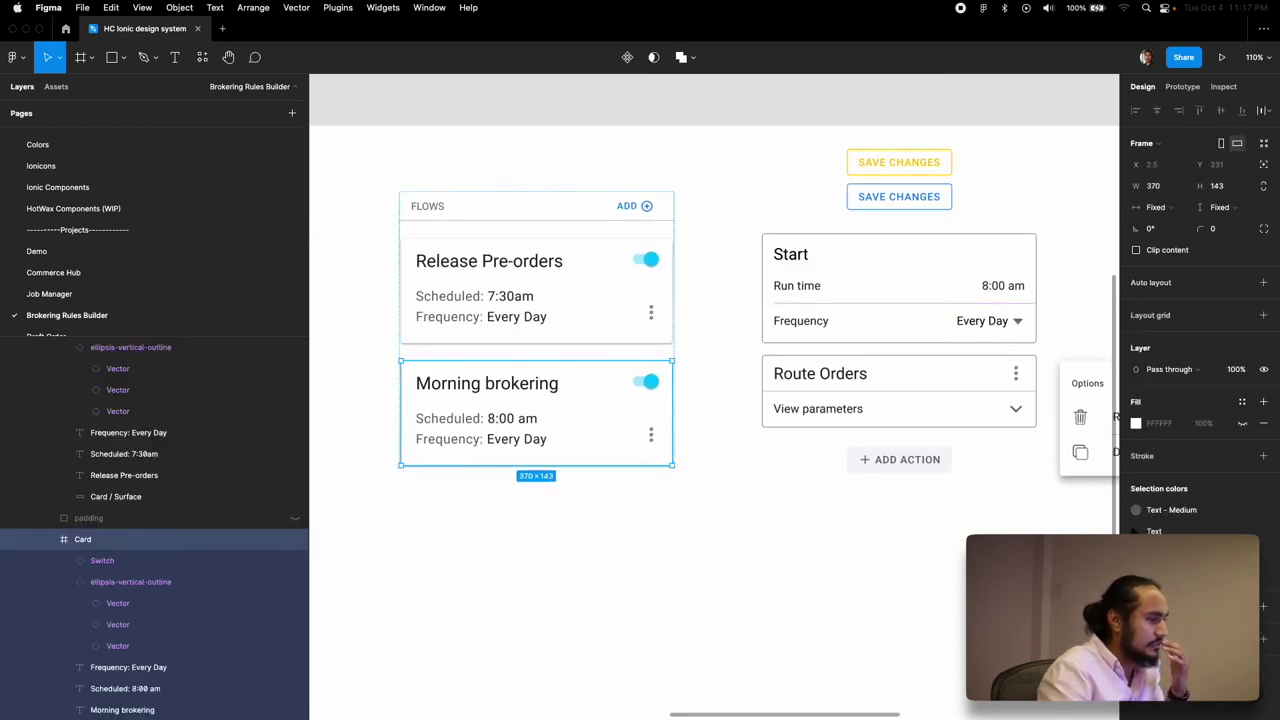
key("Return")
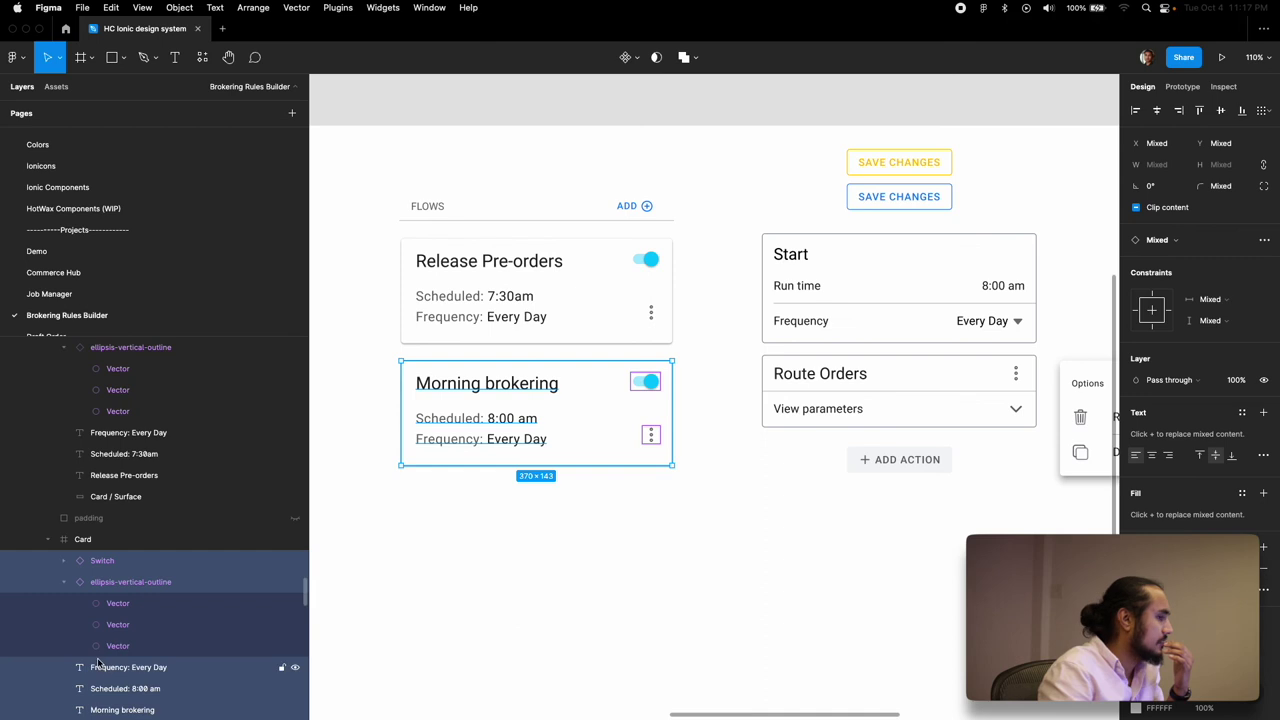
scroll(714, 290, "down", 2)
scroll(1200, 400, "down", 2)
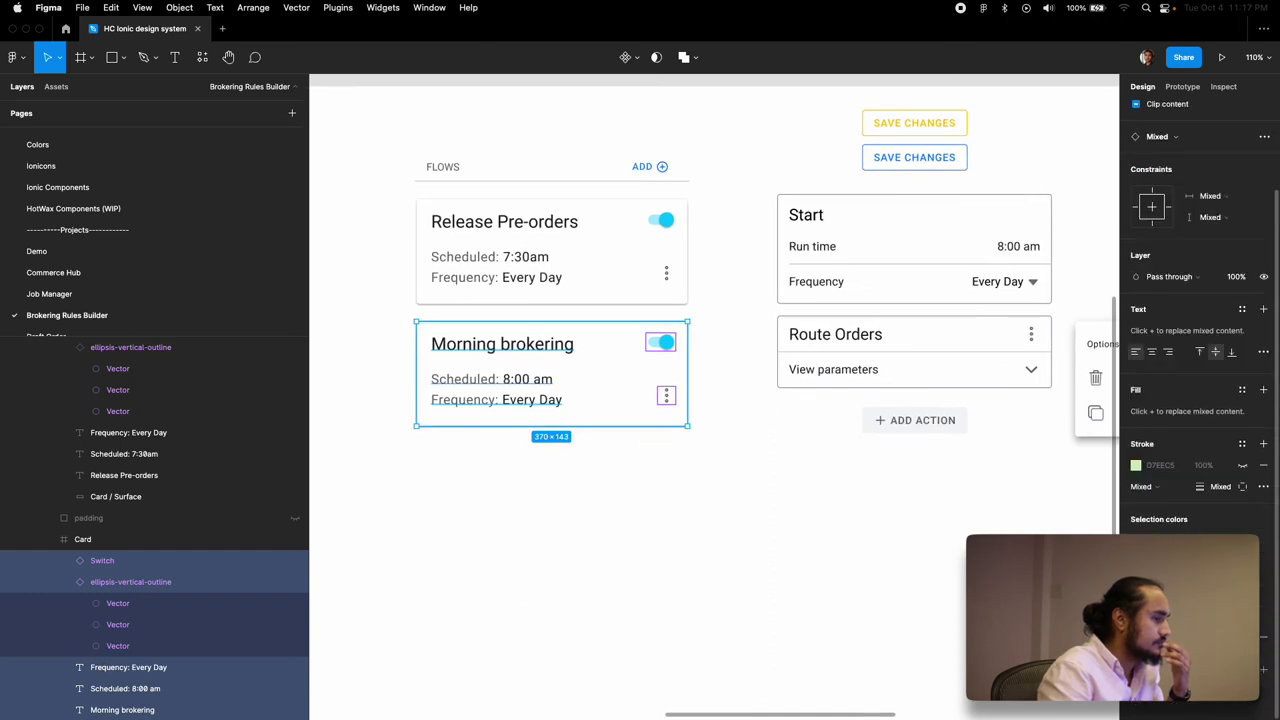
scroll(1195, 600, "down", 3)
left_click(1187, 531)
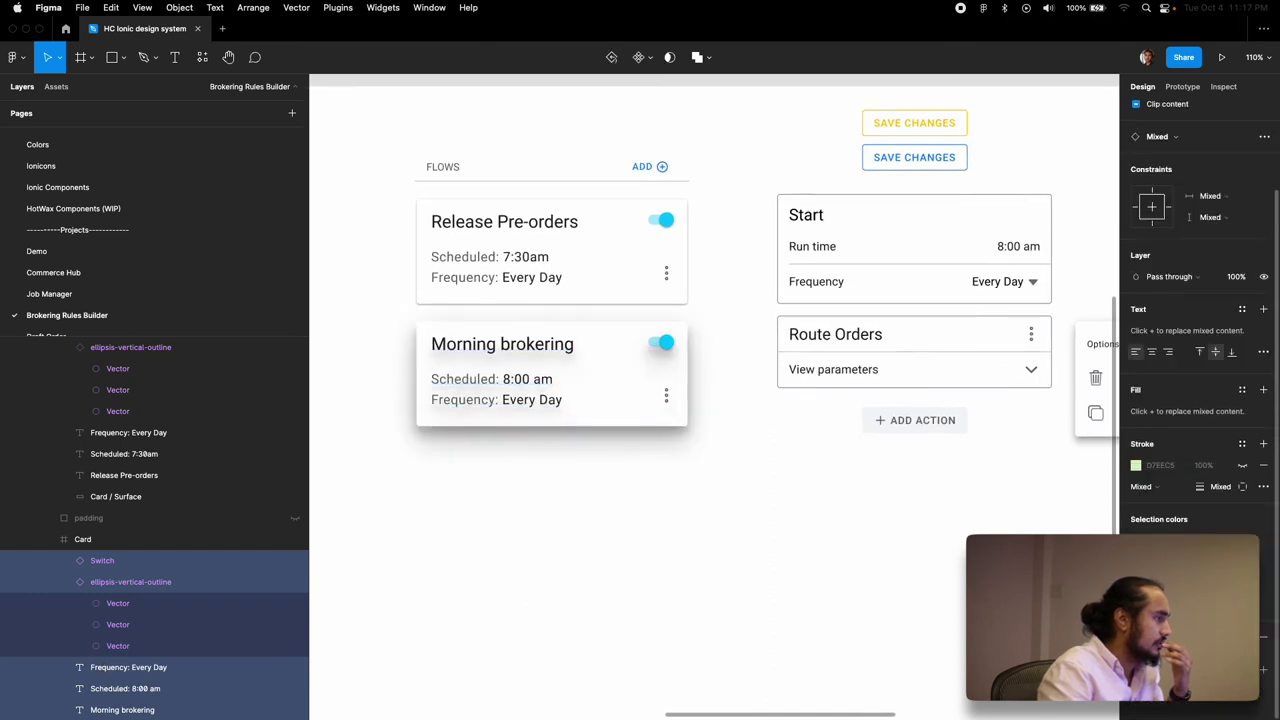
left_click(829, 567)
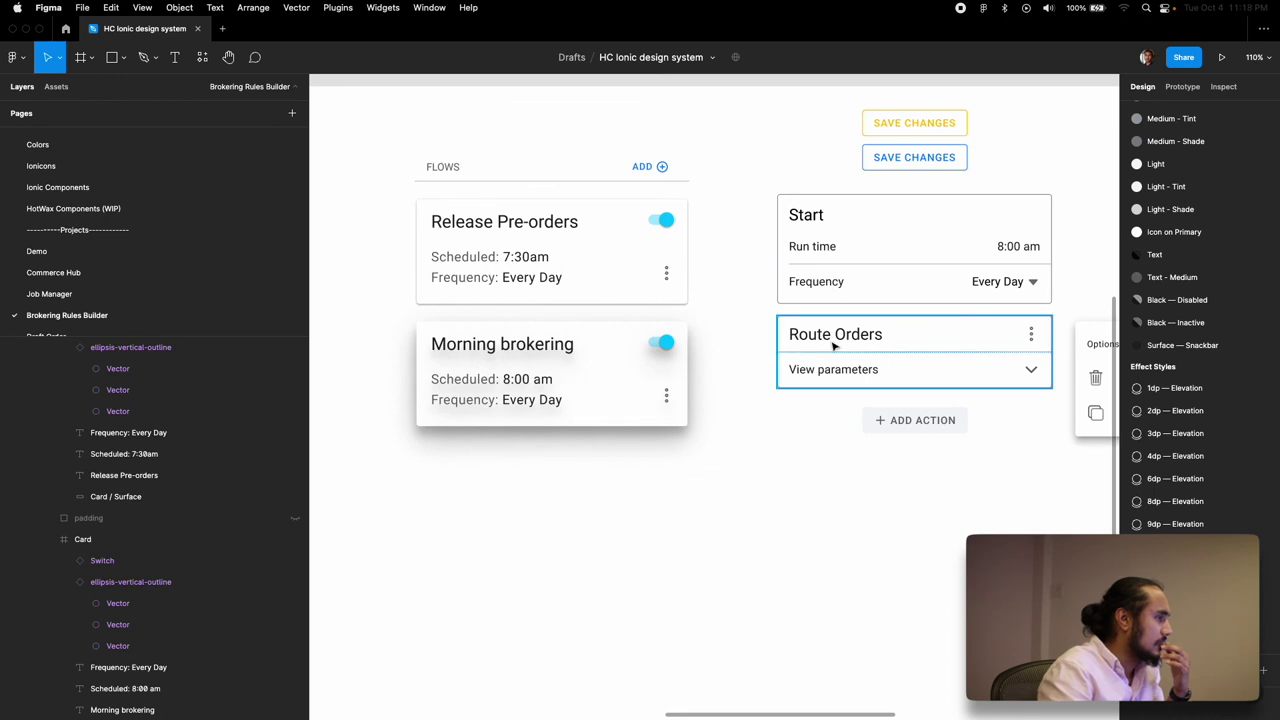
scroll(833, 345, "up", 1)
double_click(838, 236)
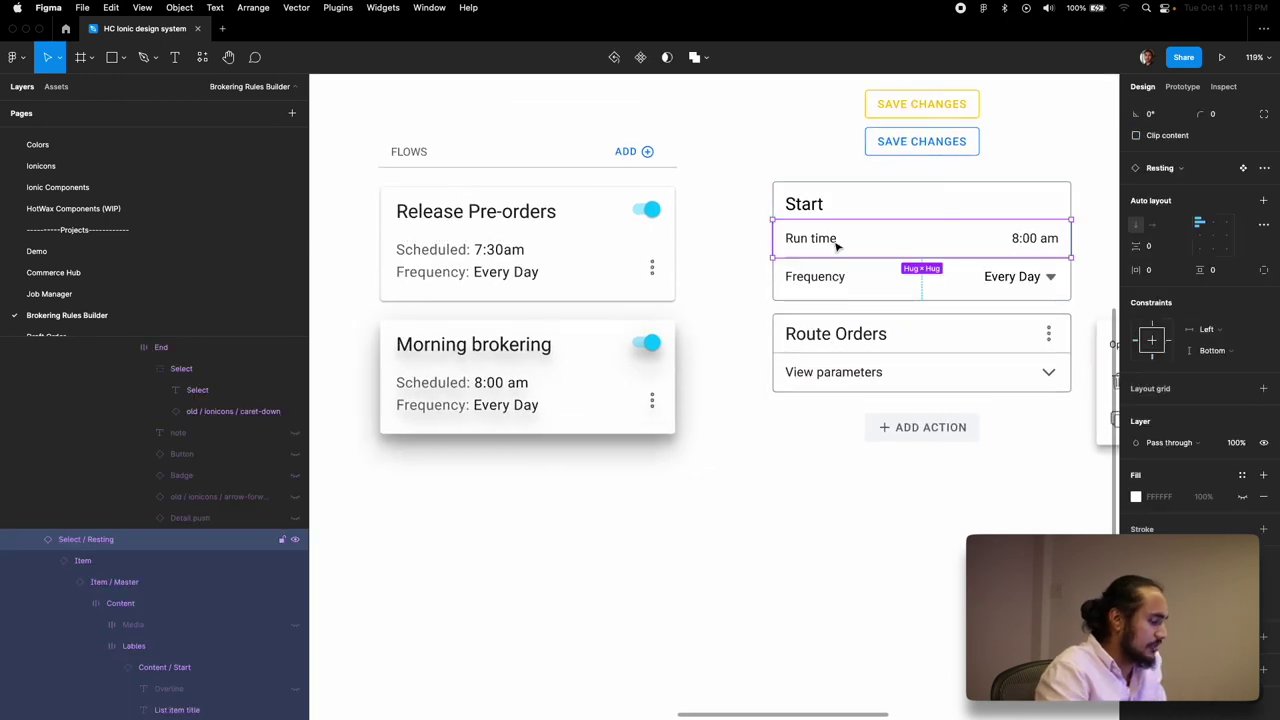
key("ctrl+d")
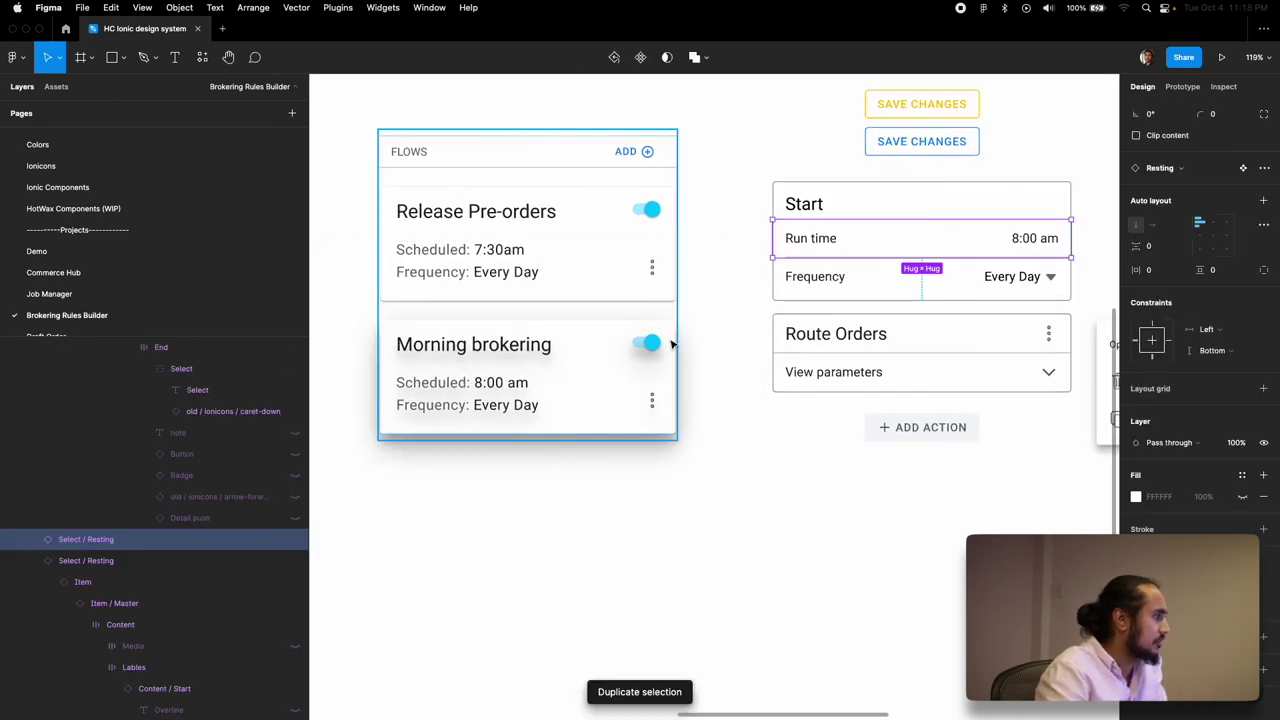
Step: Move the Route Orders card, Add Action button and Options popover down and enlarge the Start card to 375 × 200
left_click(816, 337)
scroll(876, 385, "right", 5)
left_click(900, 426)
left_click(763, 334)
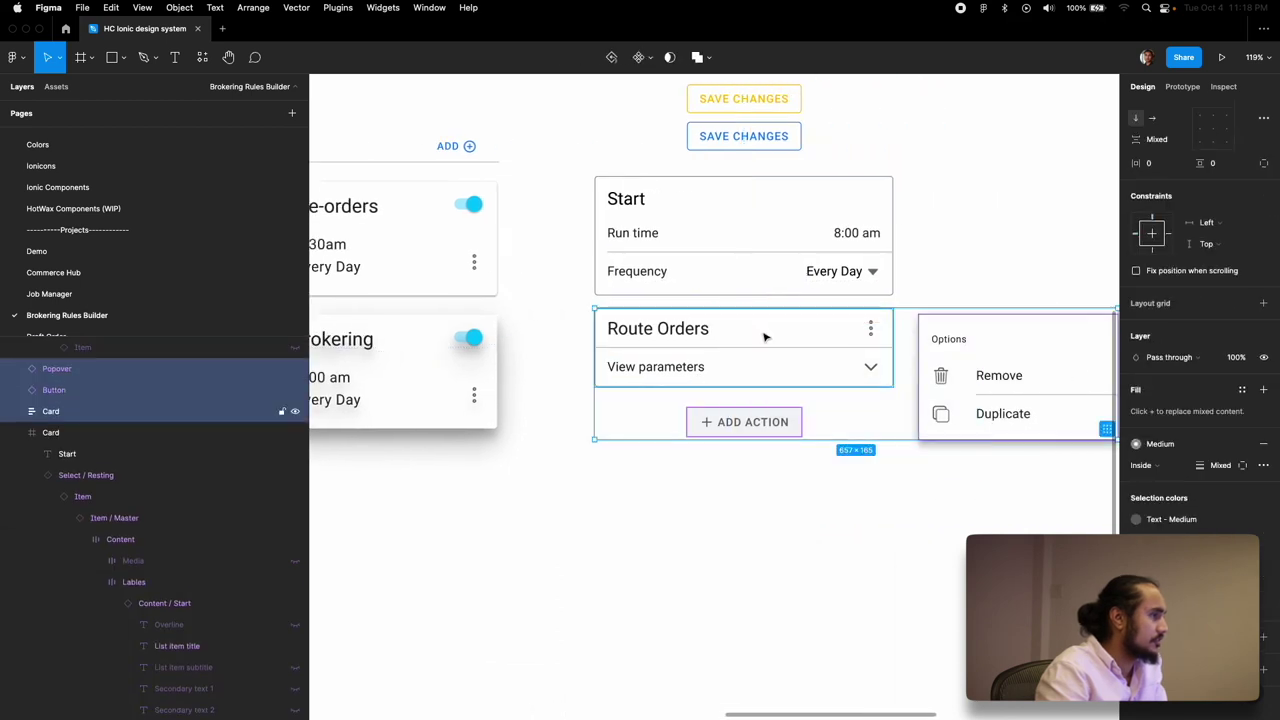
left_click_drag(763, 334, 757, 420)
left_click(742, 292)
left_click_drag(743, 296, 741, 335)
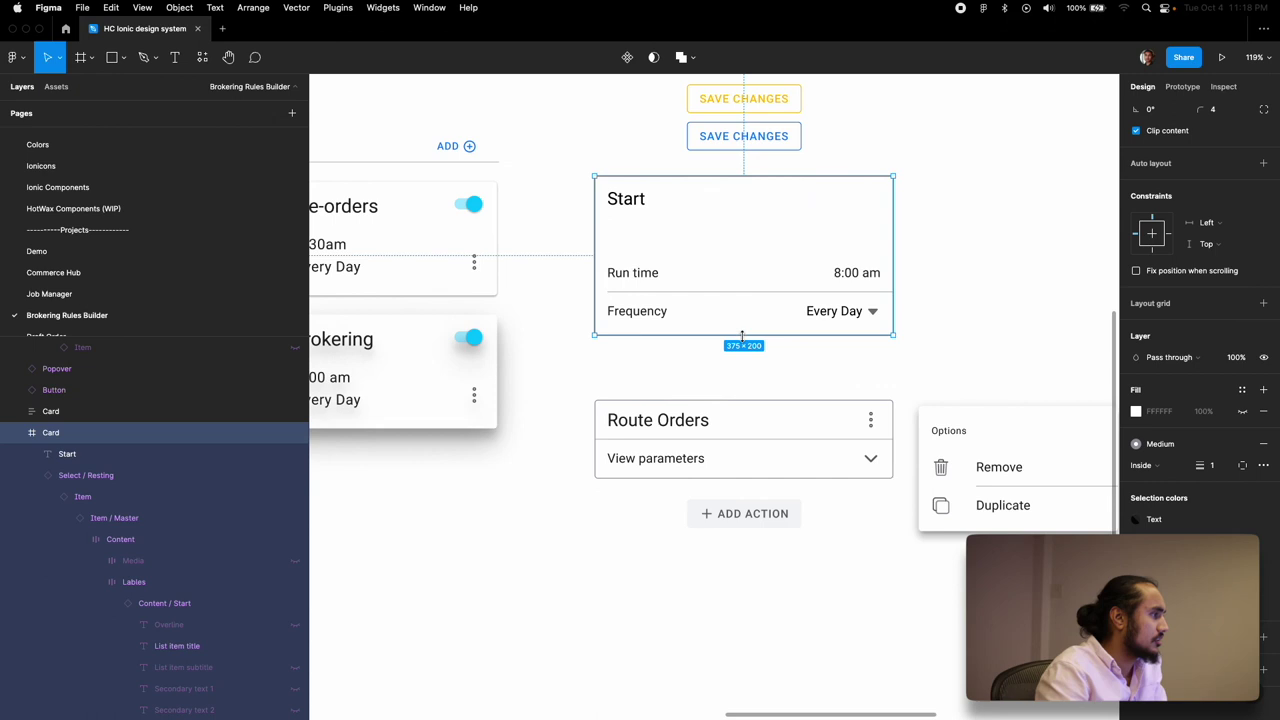
Step: Duplicate the Run time row and place the copy between the Start title and the original Run time row
left_click(742, 284)
key("super+d")
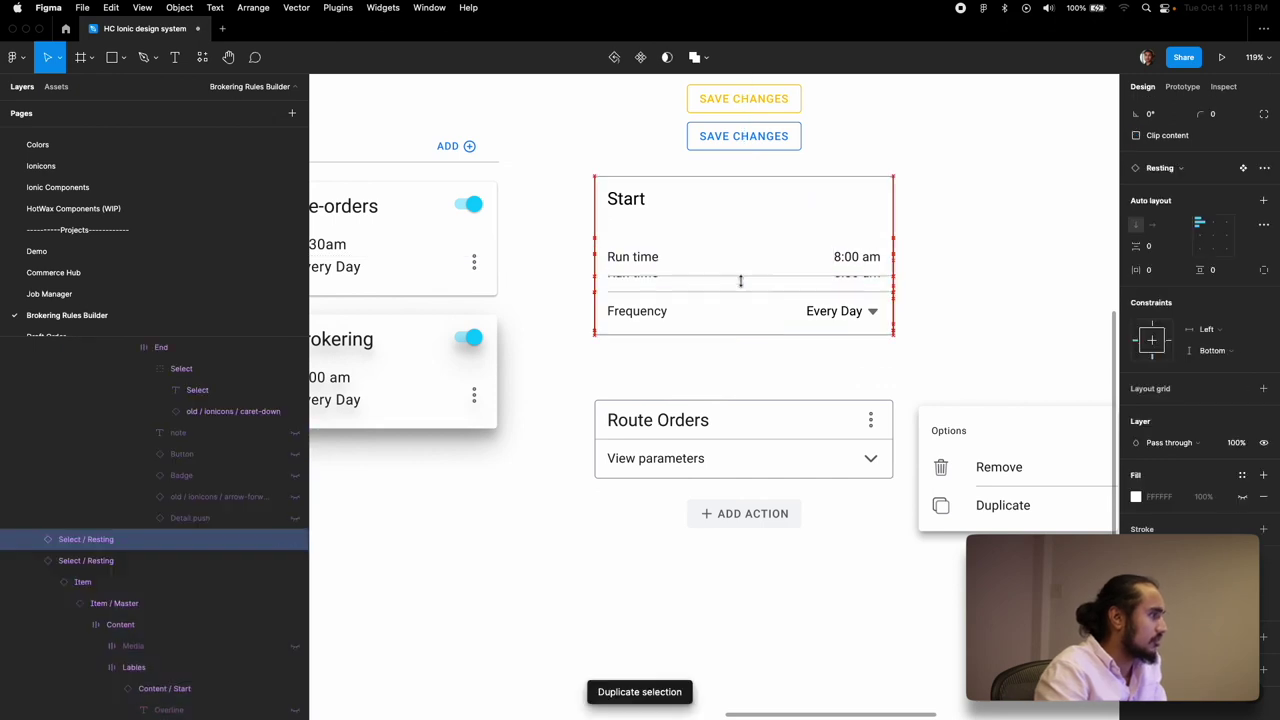
left_click(737, 237)
left_click(730, 277, "shift")
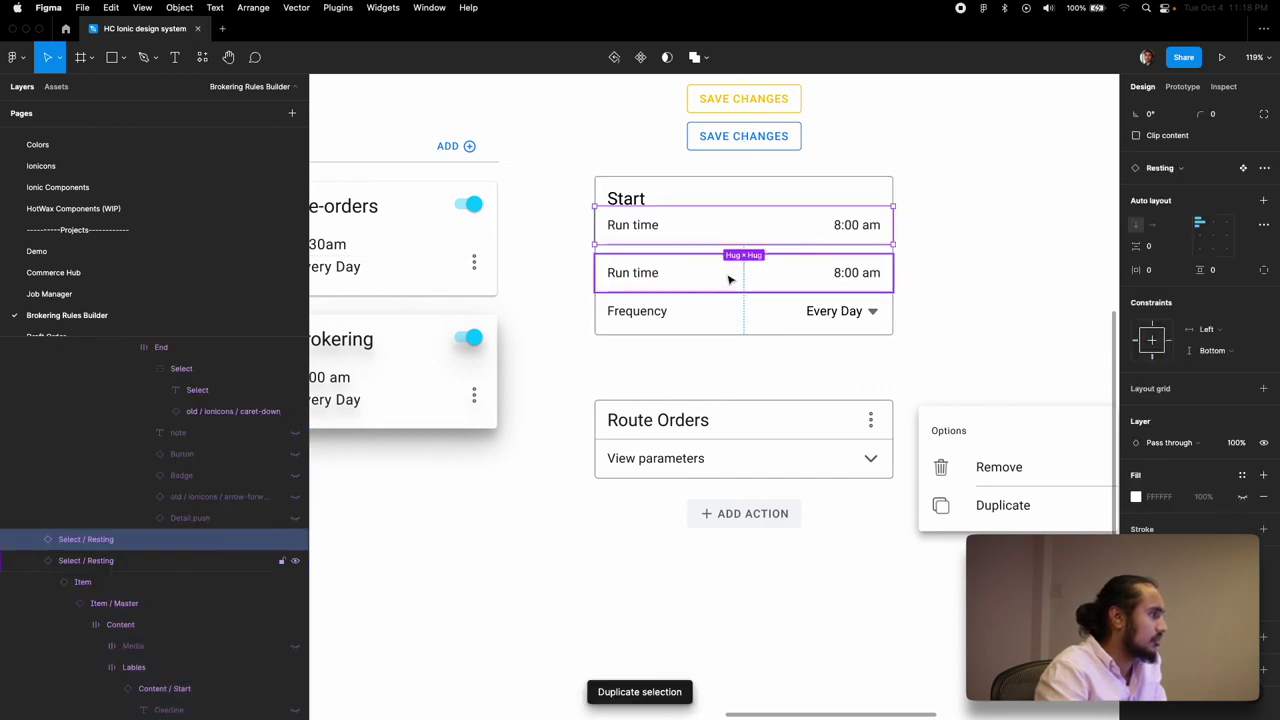
left_click(1150, 135)
type("0")
key("Return")
left_click_drag(822, 258, 814, 263)
left_click(707, 360)
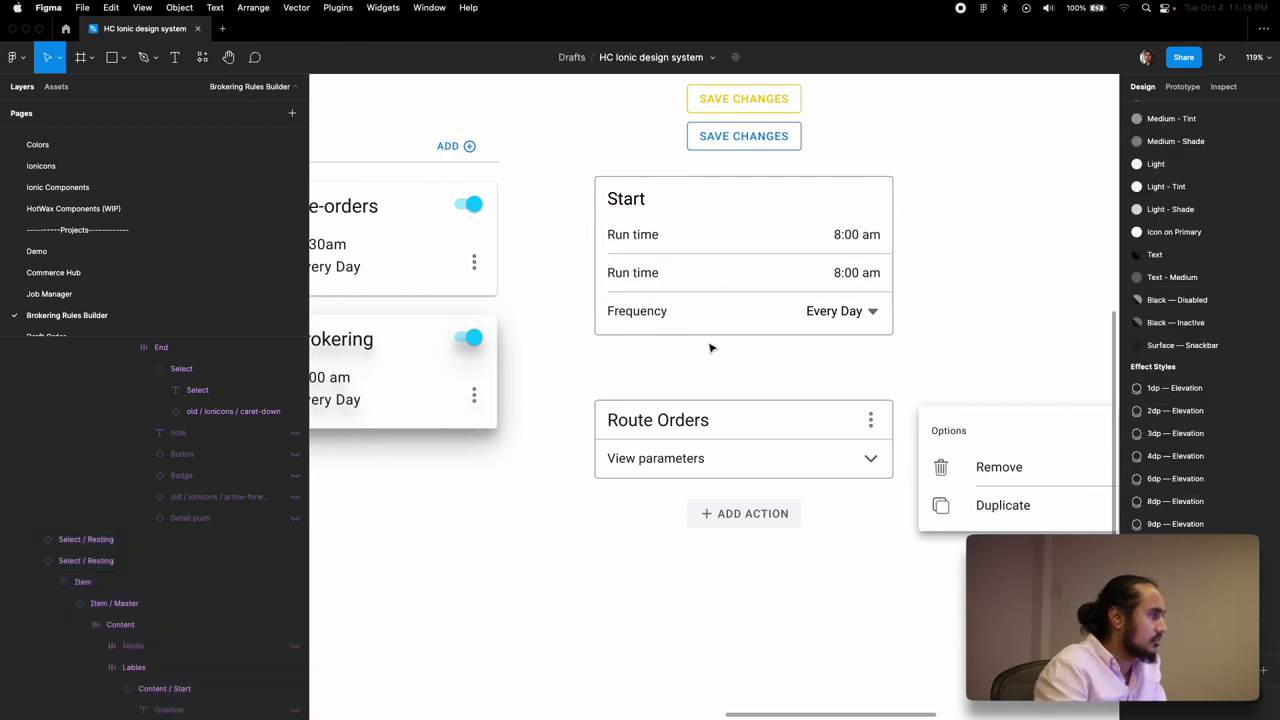
Step: Change the label of the upper Run time row in the Start card to "Flow name"
double_click(632, 234)
type("name")
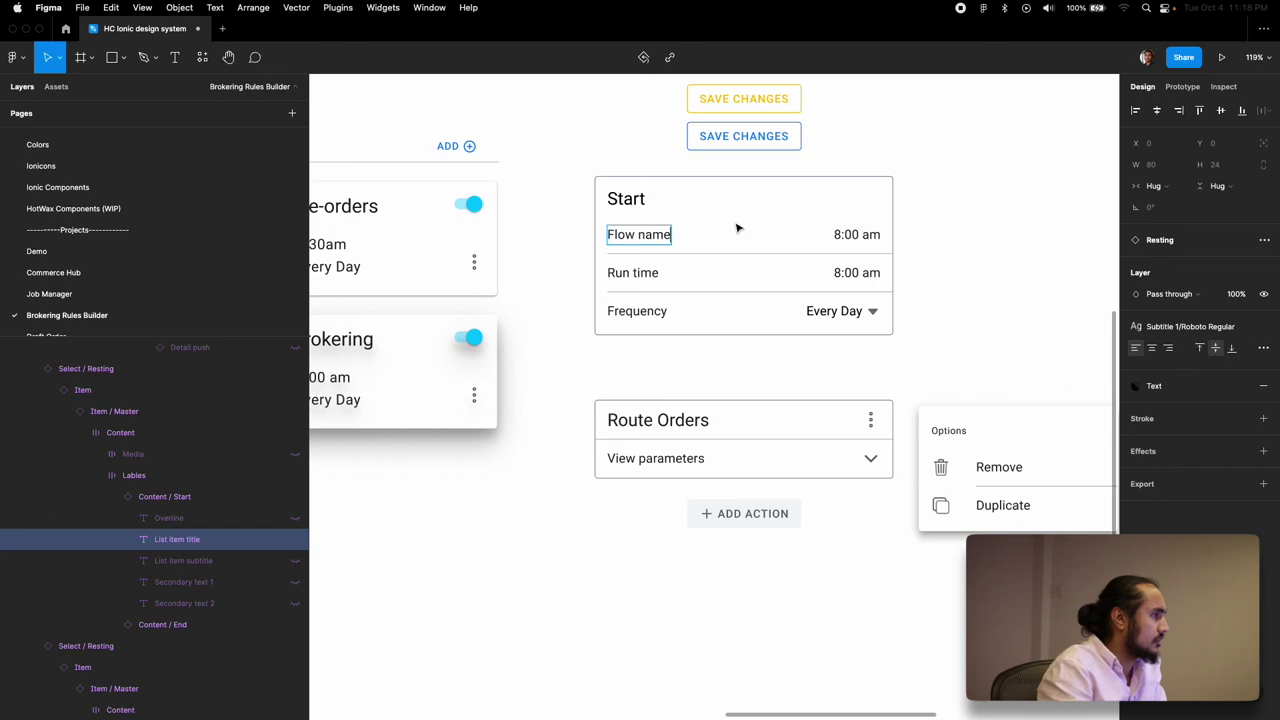
double_click(866, 233)
key("Escape")
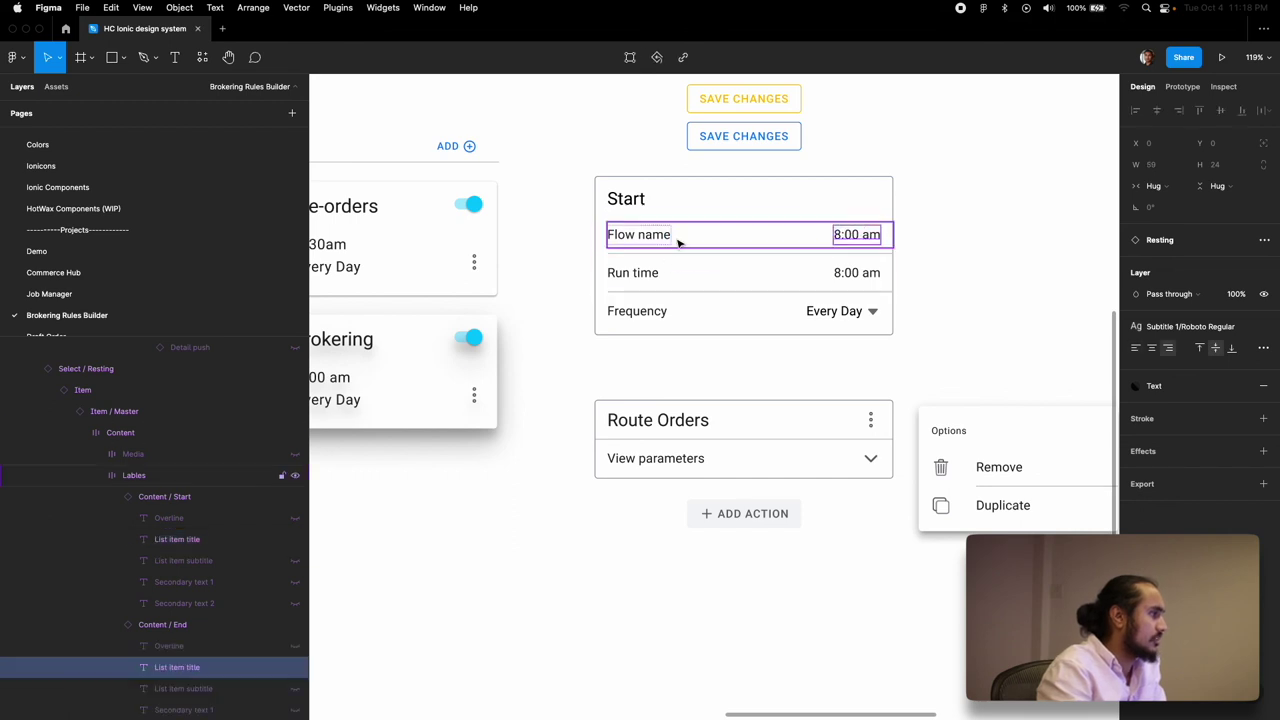
Step: Swap the Start card's Flow name row for the Input component and set its type to Default Label
left_click(686, 246)
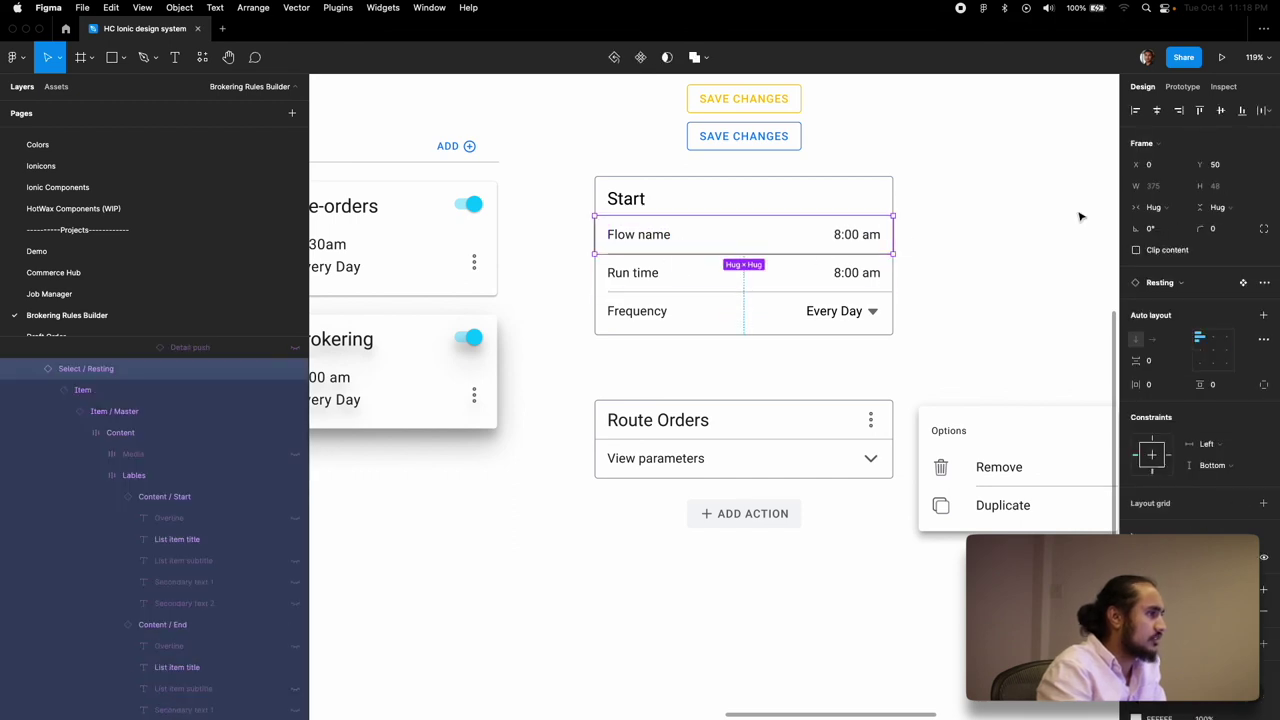
left_click(1167, 285)
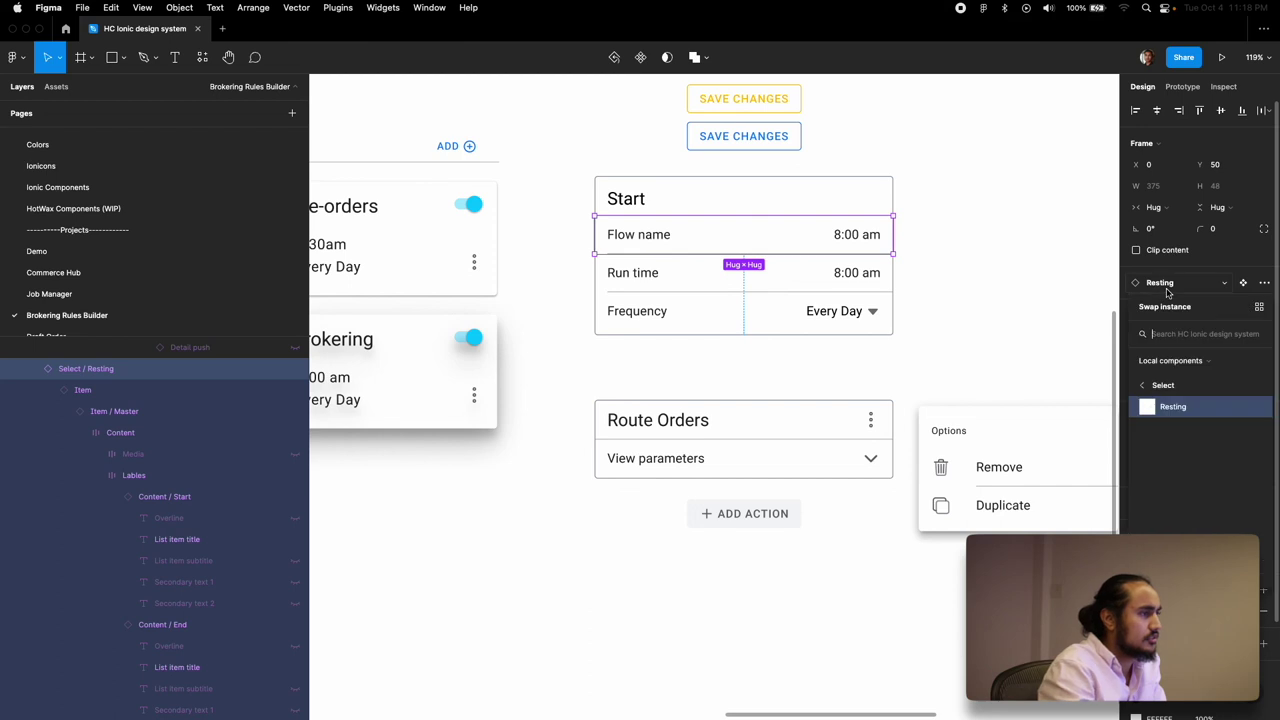
type("input")
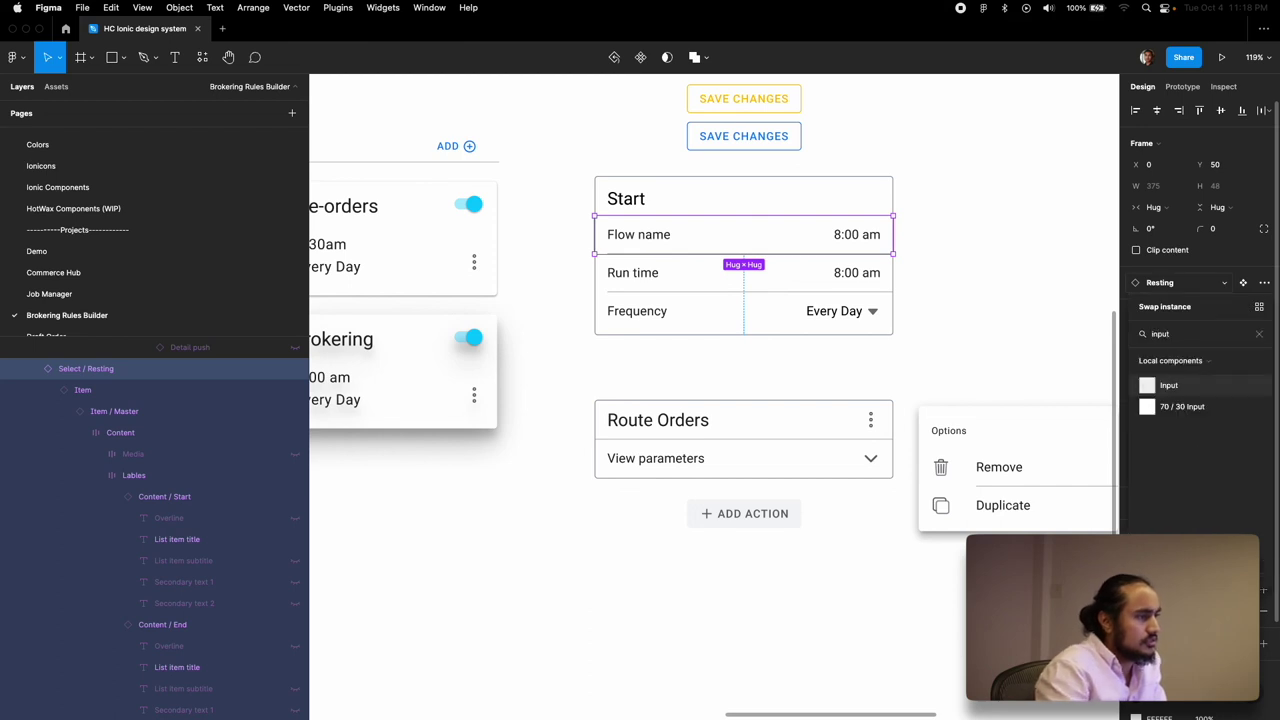
left_click(1165, 388)
left_click(1209, 284)
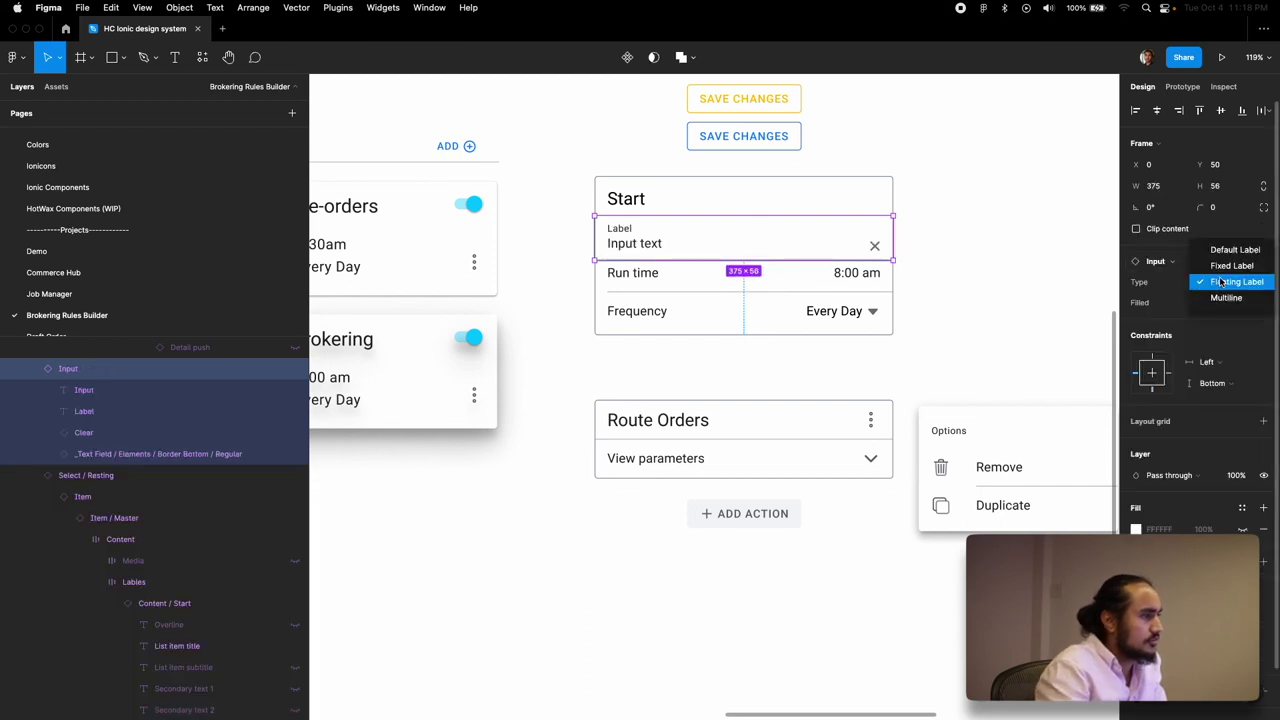
left_click(1220, 249)
Step: Label the Start card's input field "Name", matching the name field of the Add flow modal
double_click(627, 242)
type("Flow name")
scroll(714, 400, "down", 10)
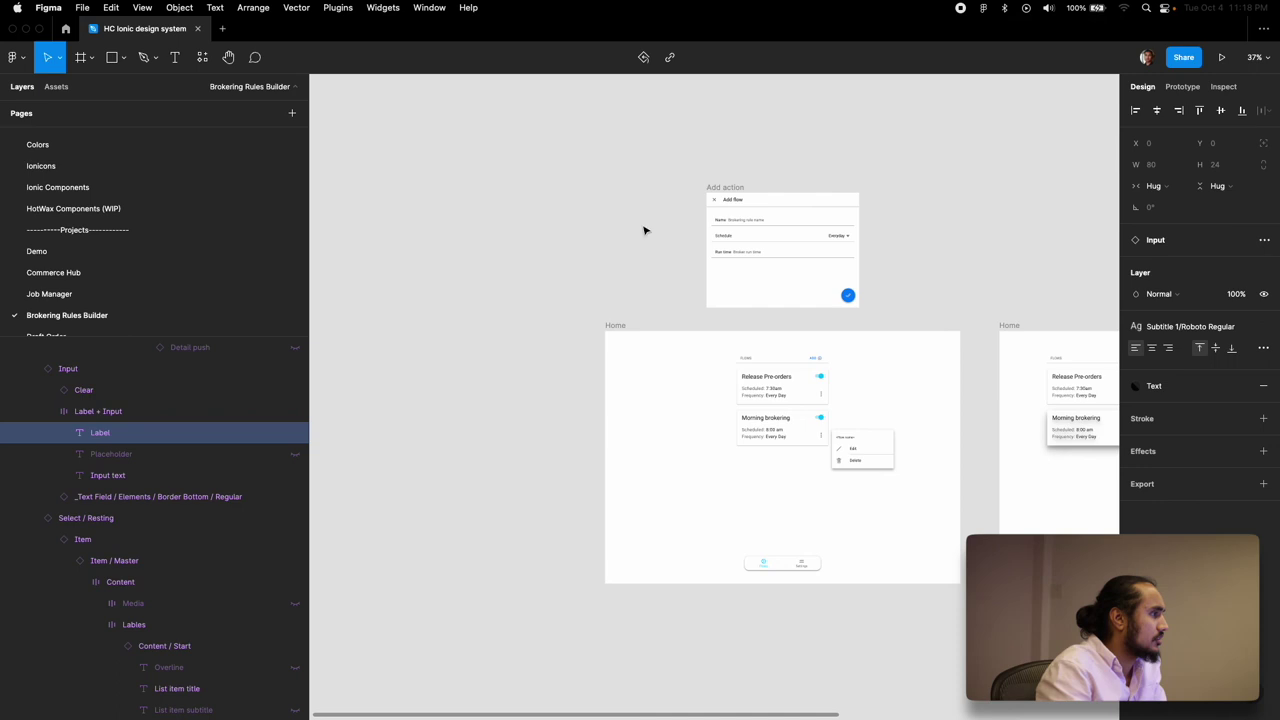
scroll(706, 201, "up", 10)
scroll(706, 203, "right", 10)
scroll(706, 203, "down", 5)
scroll(710, 240, "up", 1)
scroll(715, 270, "right", 1)
left_click_drag(724, 279, 694, 279)
key("BackSpace")
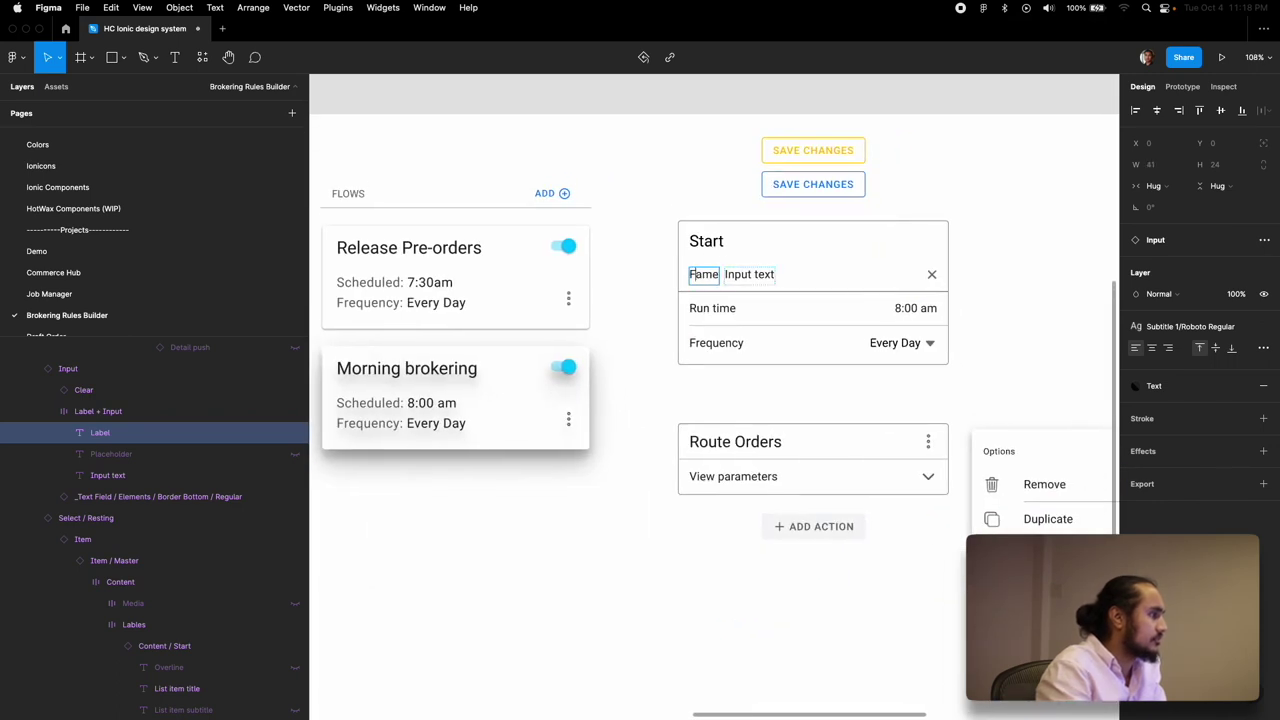
type("N")
Step: Replace the Name field's input text in the Start card with "Morning brokering"
left_click(768, 274)
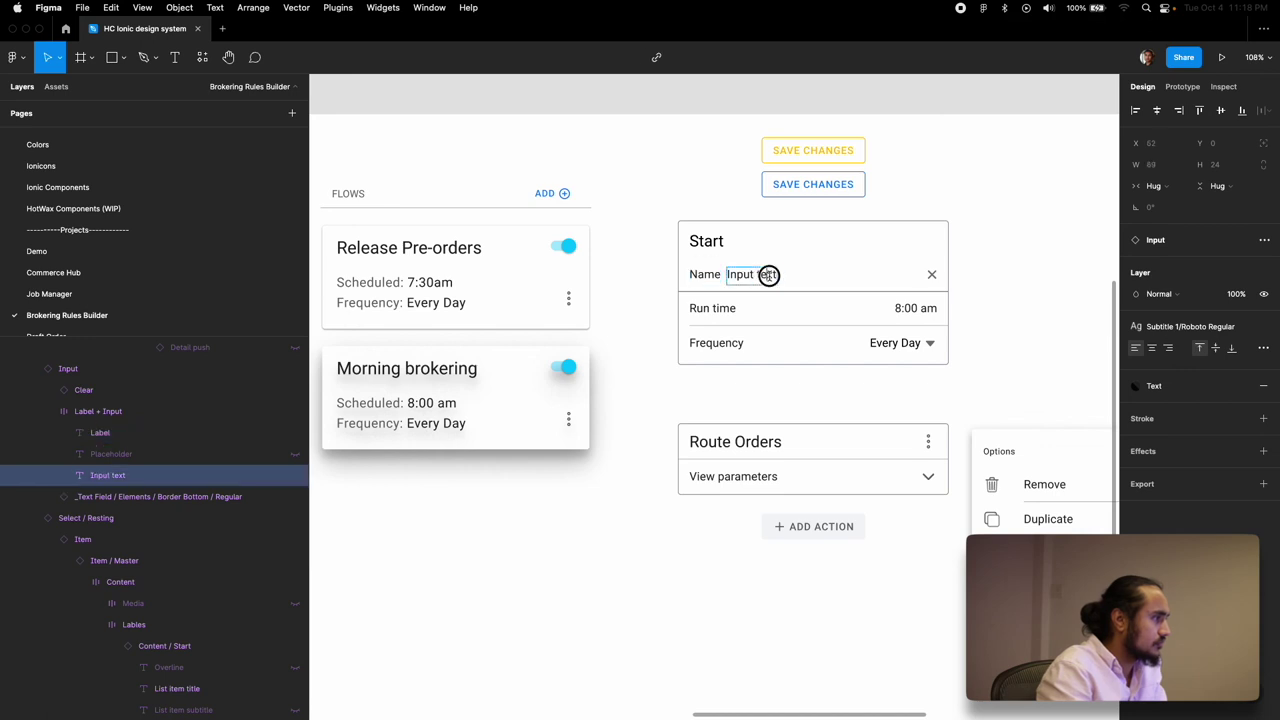
triple_click(769, 275)
type("Morning brokering")
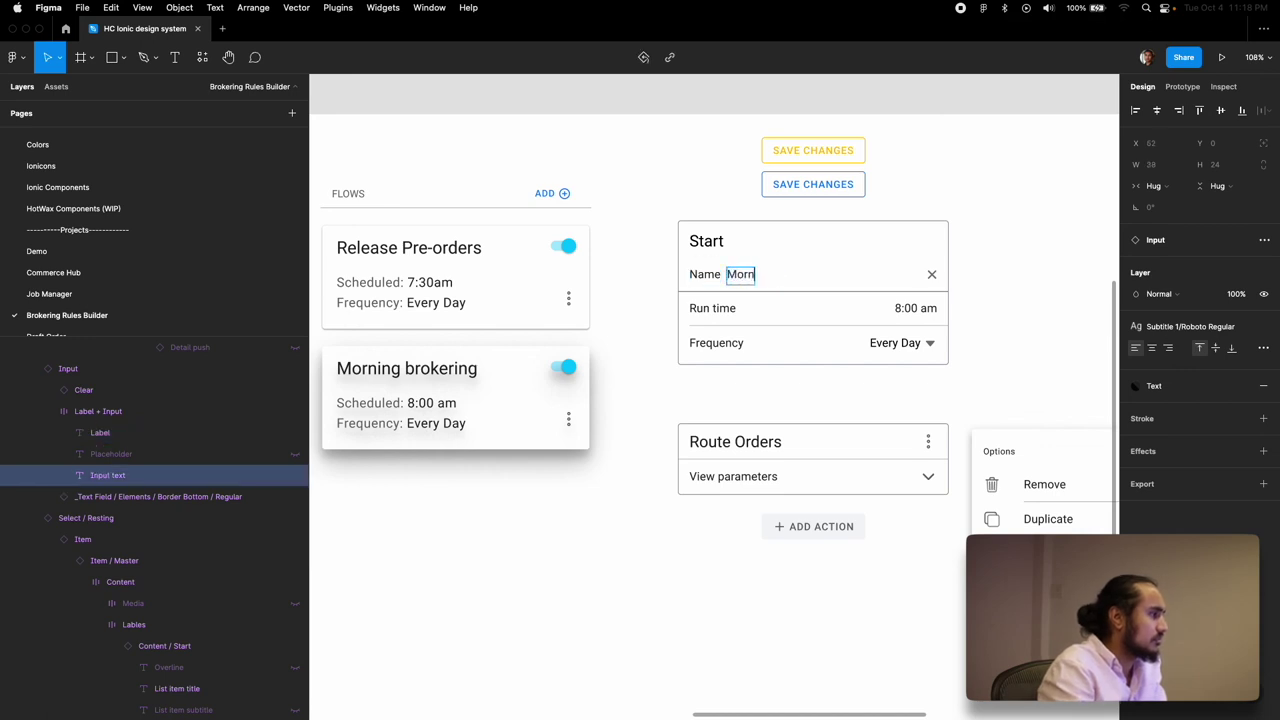
Step: Try removing the 24dp elevation effect from the surface of the Morning brokering flow card
double_click(470, 370)
left_click(513, 388)
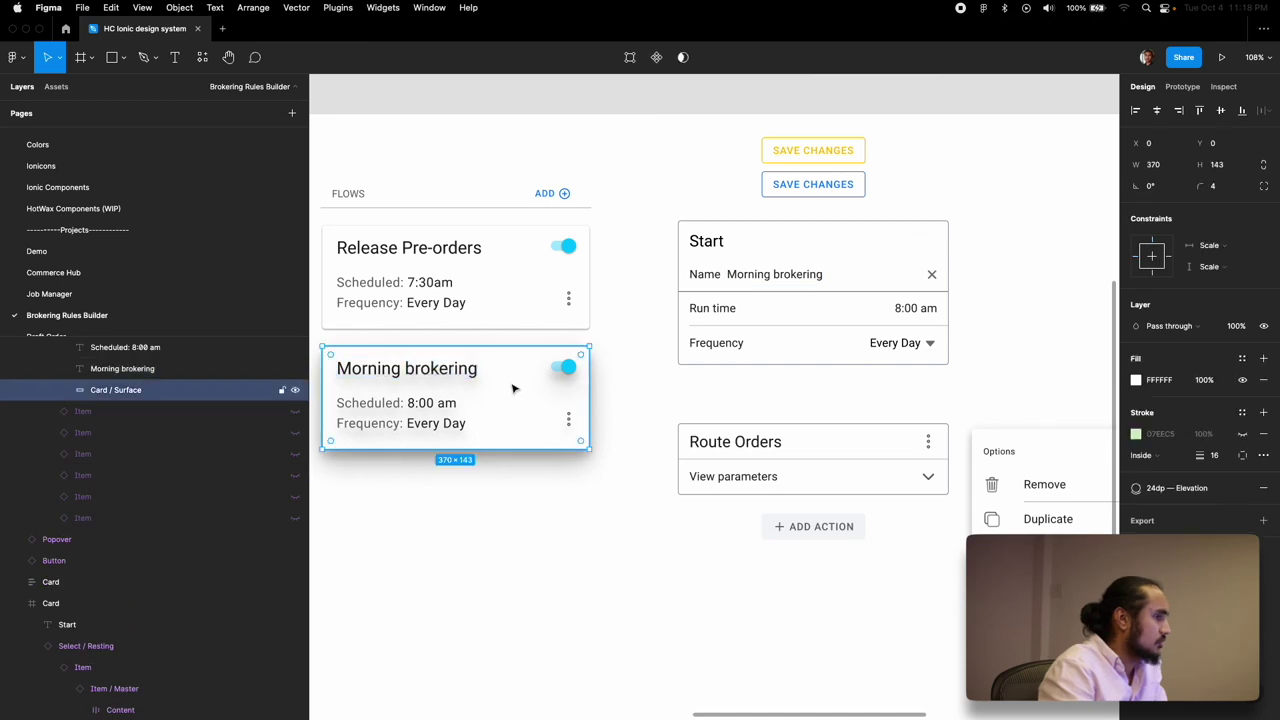
left_click(1267, 486)
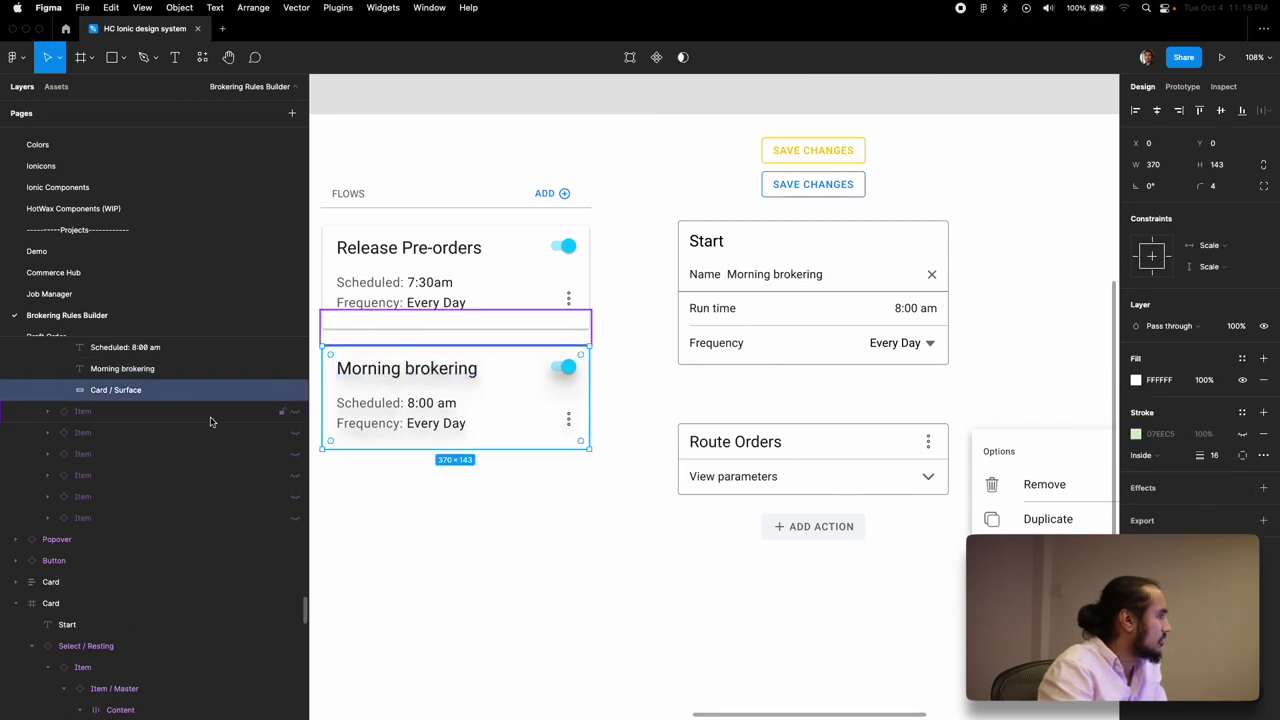
key("ctrl+z")
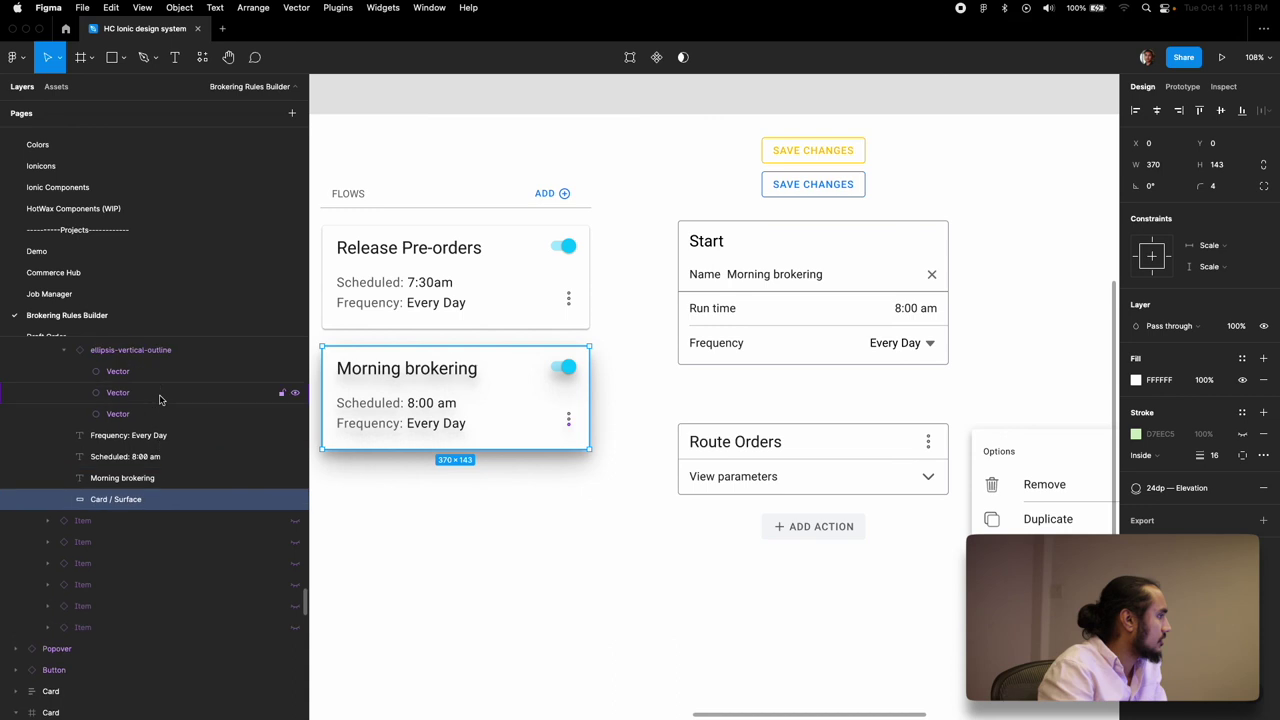
Step: Remove the elevation effects from the layers inside the Morning brokering card, including its texts, switch and options icon
scroll(157, 384, "up", 5)
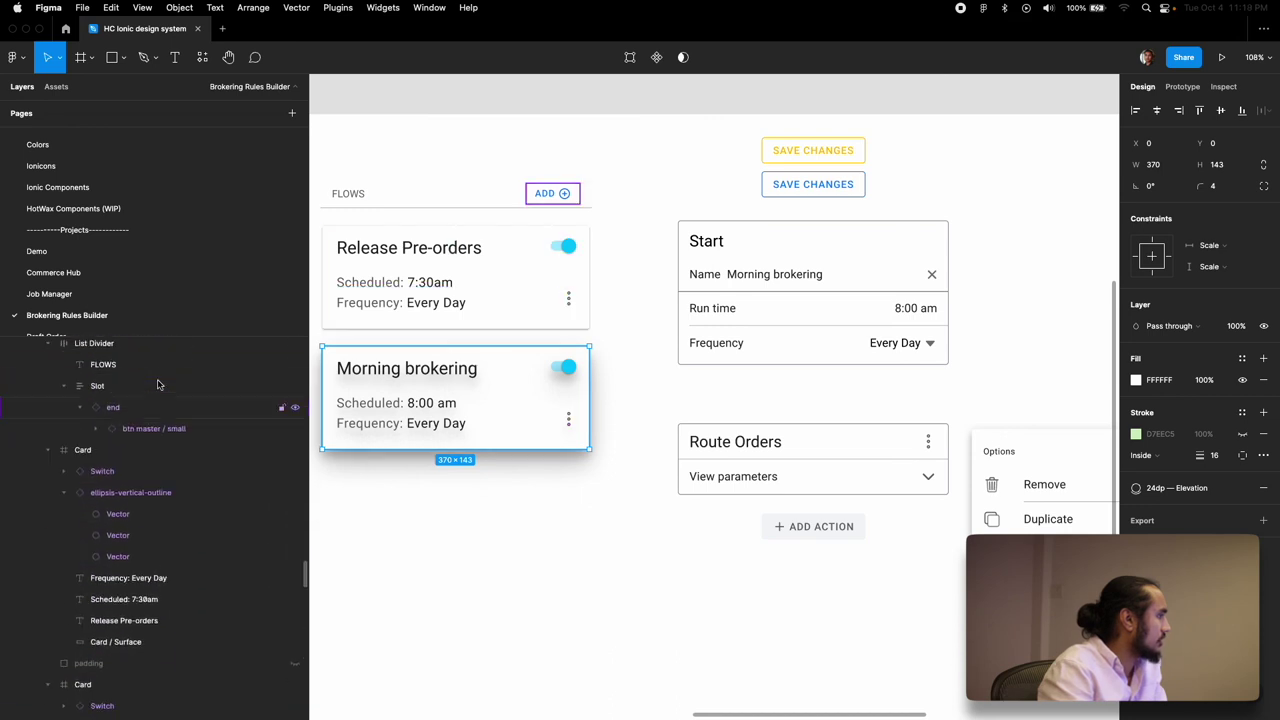
left_click(121, 467)
scroll(120, 620, "down", 2)
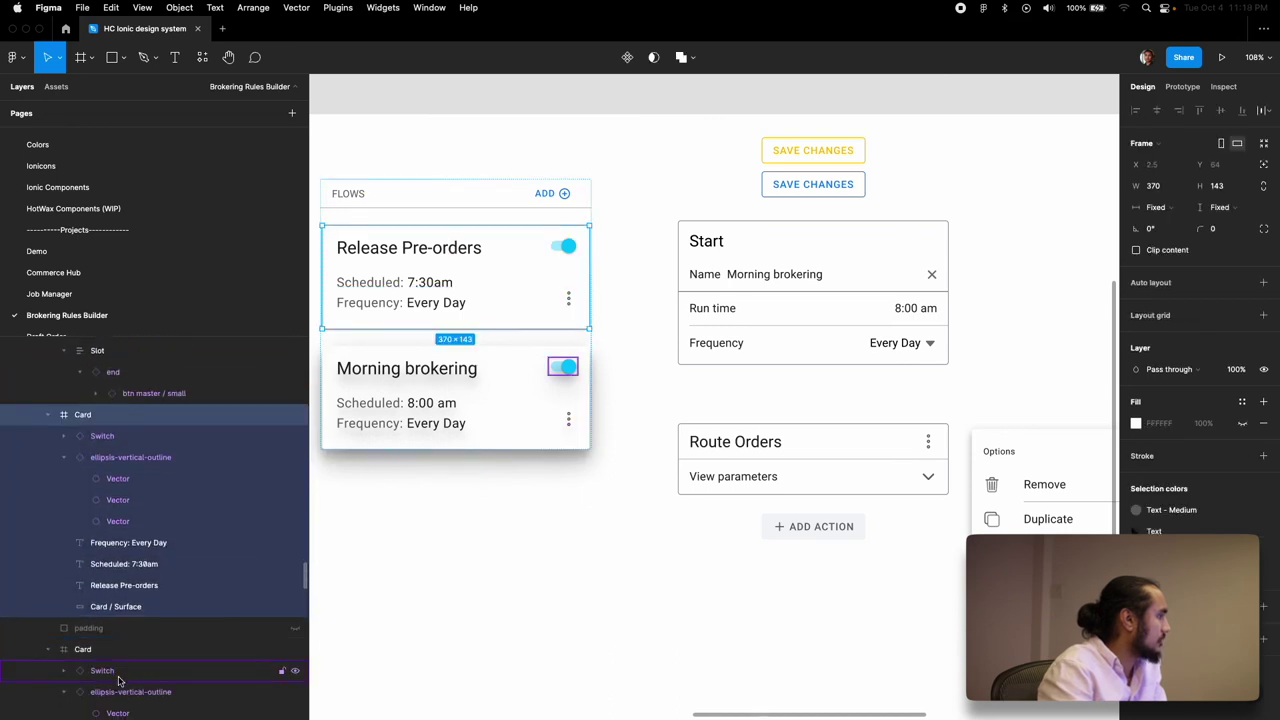
left_click(120, 650)
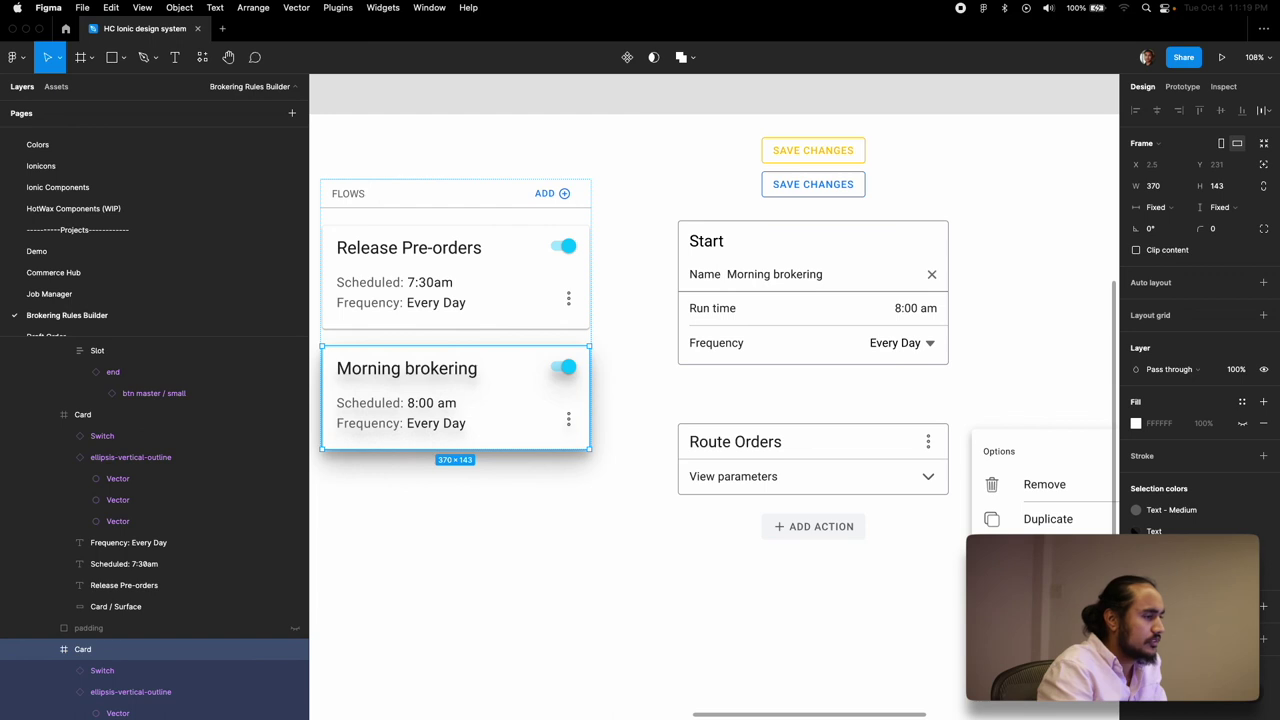
key("Return")
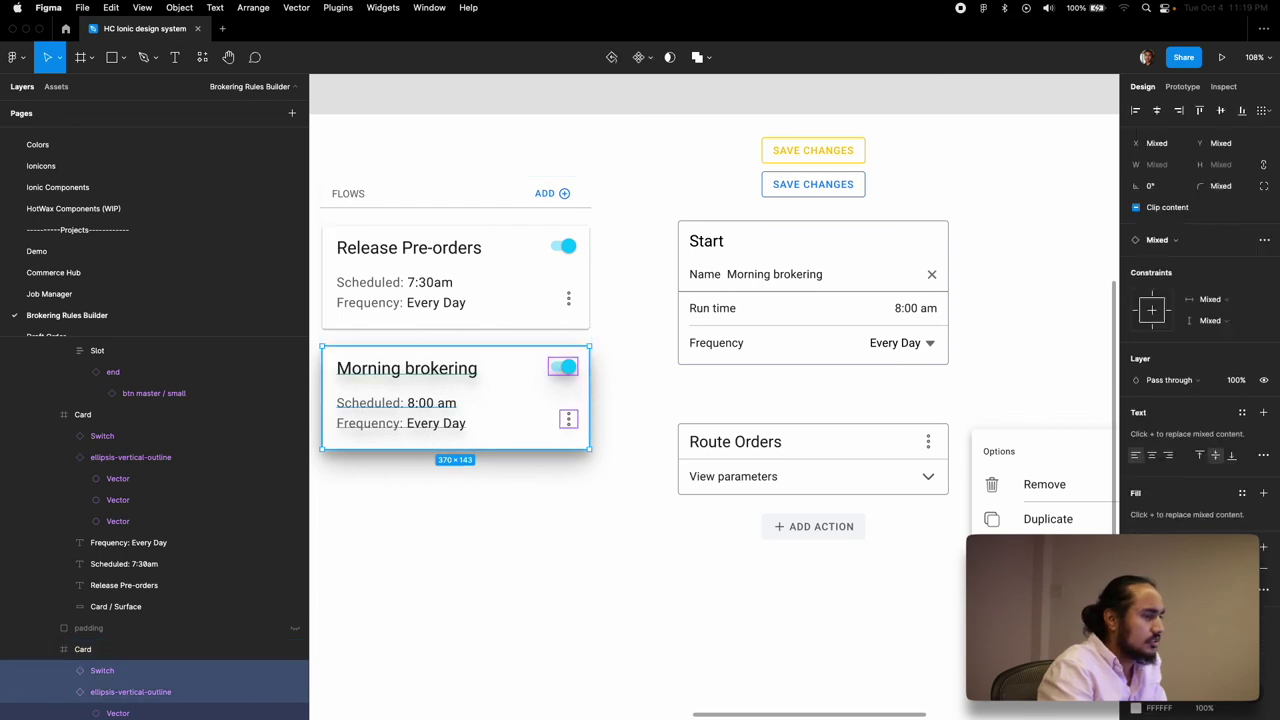
scroll(127, 585, "down", 5)
left_click(127, 578, "shift")
Step: Apply an elevation effect style to only the Card / Surface layer of the Morning brokering card
left_click(120, 577)
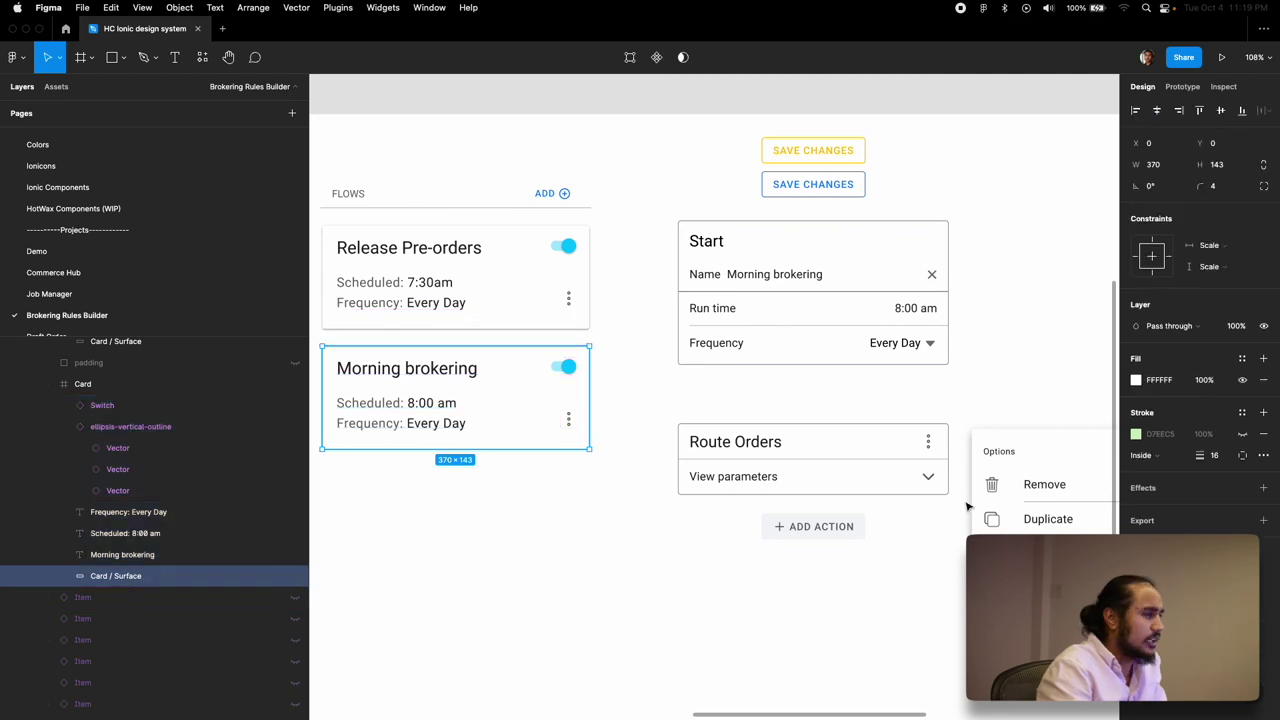
left_click(1242, 488)
scroll(1200, 600, "down", 3)
left_click(1190, 640)
left_click(695, 558)
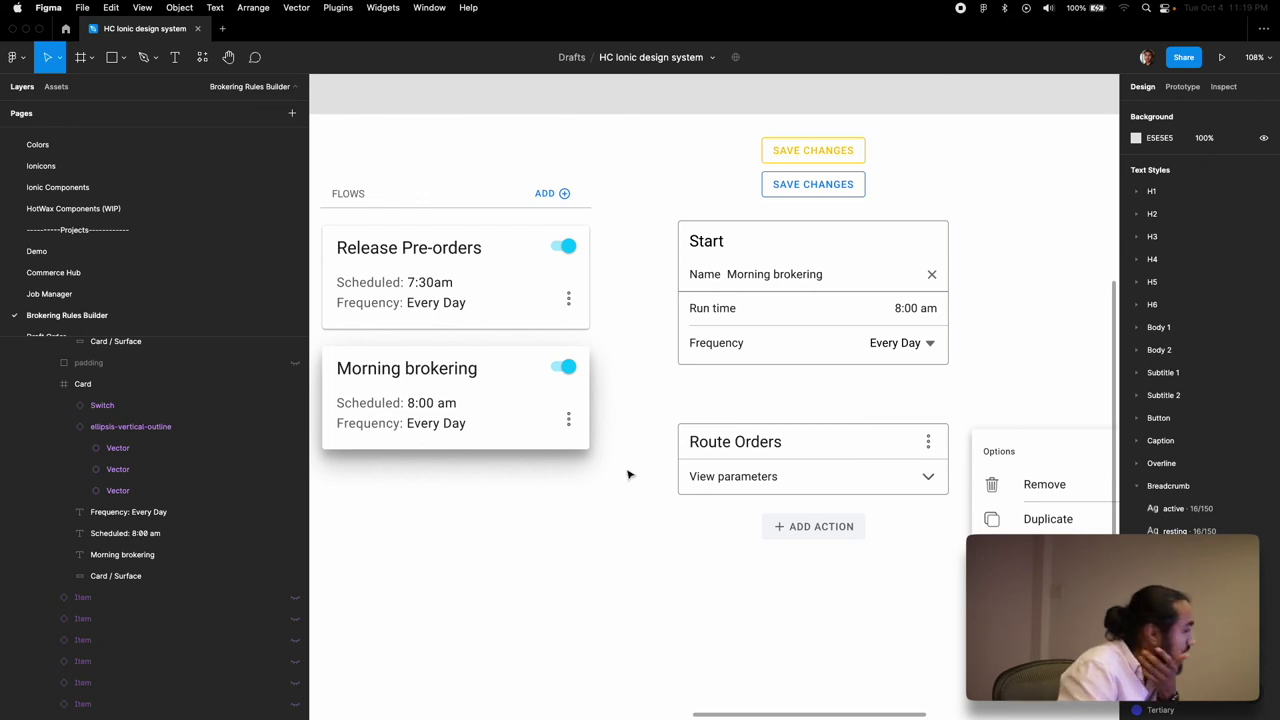
Step: Move the Route Orders card and the Add Action button up to sit just below the Start card
scroll(960, 395, "right", 3)
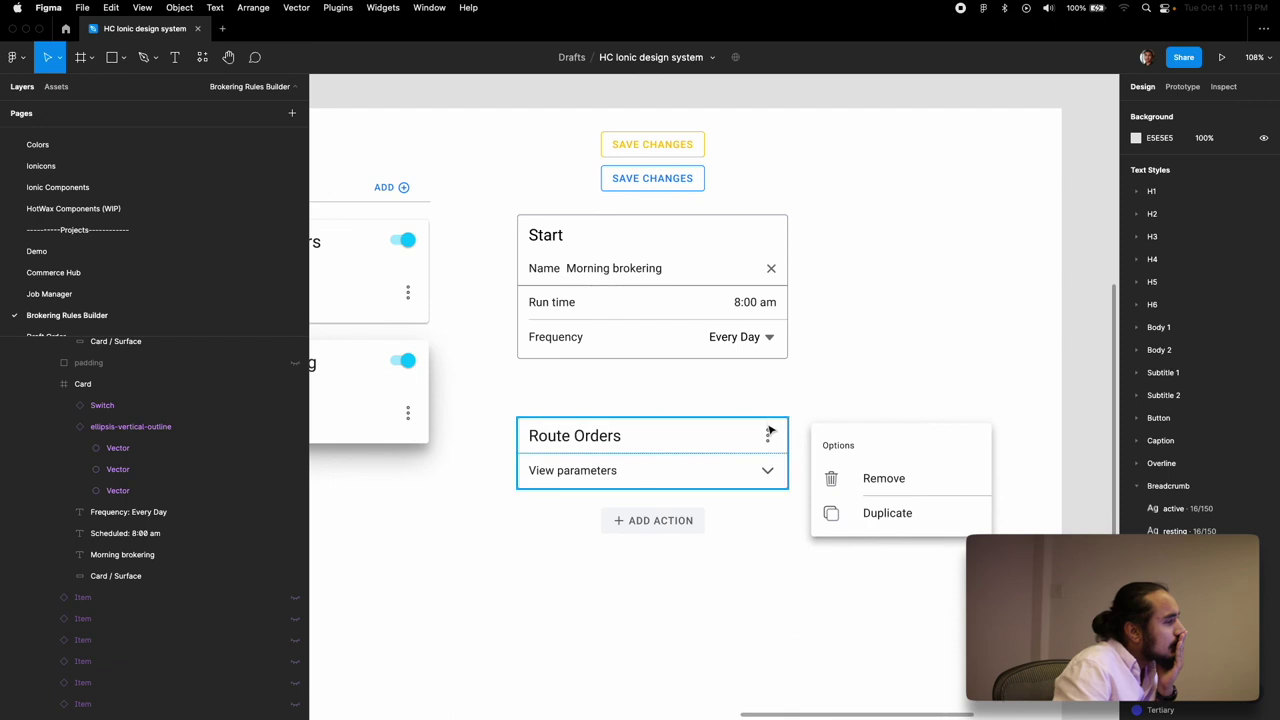
left_click_drag(704, 398, 846, 486)
left_click(689, 569)
Step: Remove the Edit item from the <Flow name> popover beside the Morning brokering card, keeping only Delete
scroll(695, 574, "left", 3)
scroll(695, 574, "left", 3)
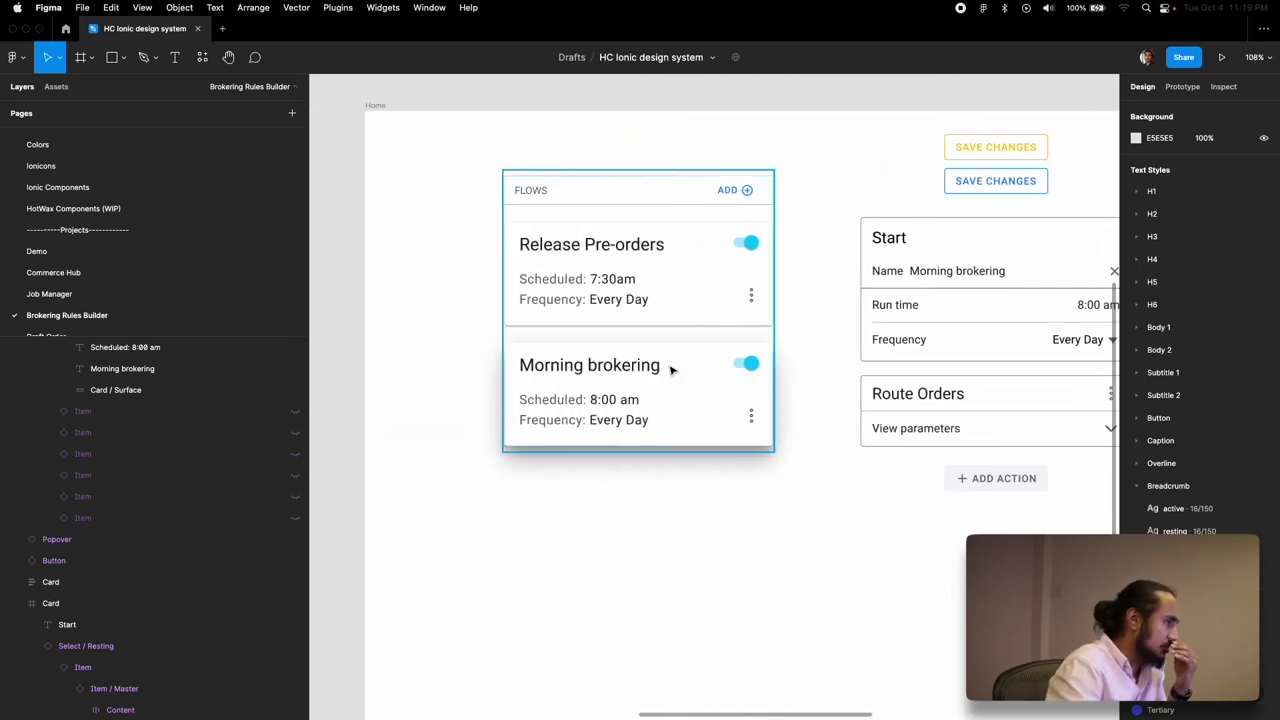
scroll(671, 370, "left", 10)
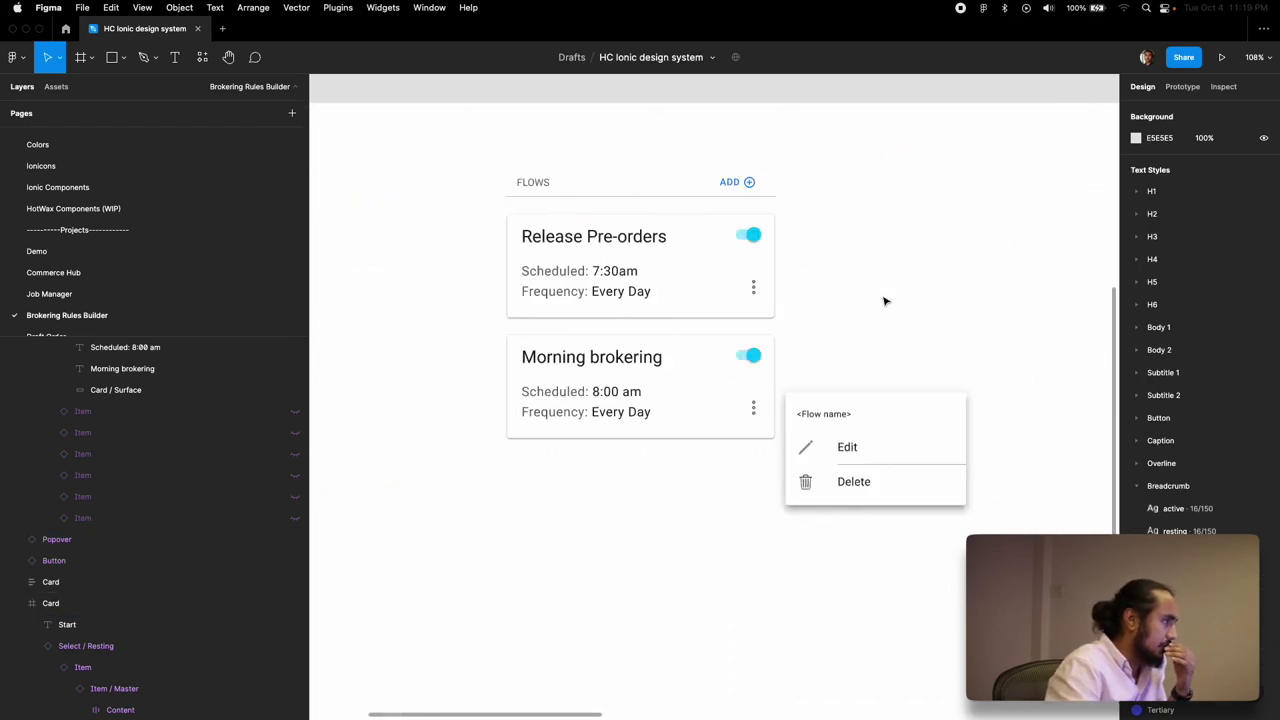
scroll(884, 301, "right", 2)
left_click(729, 483)
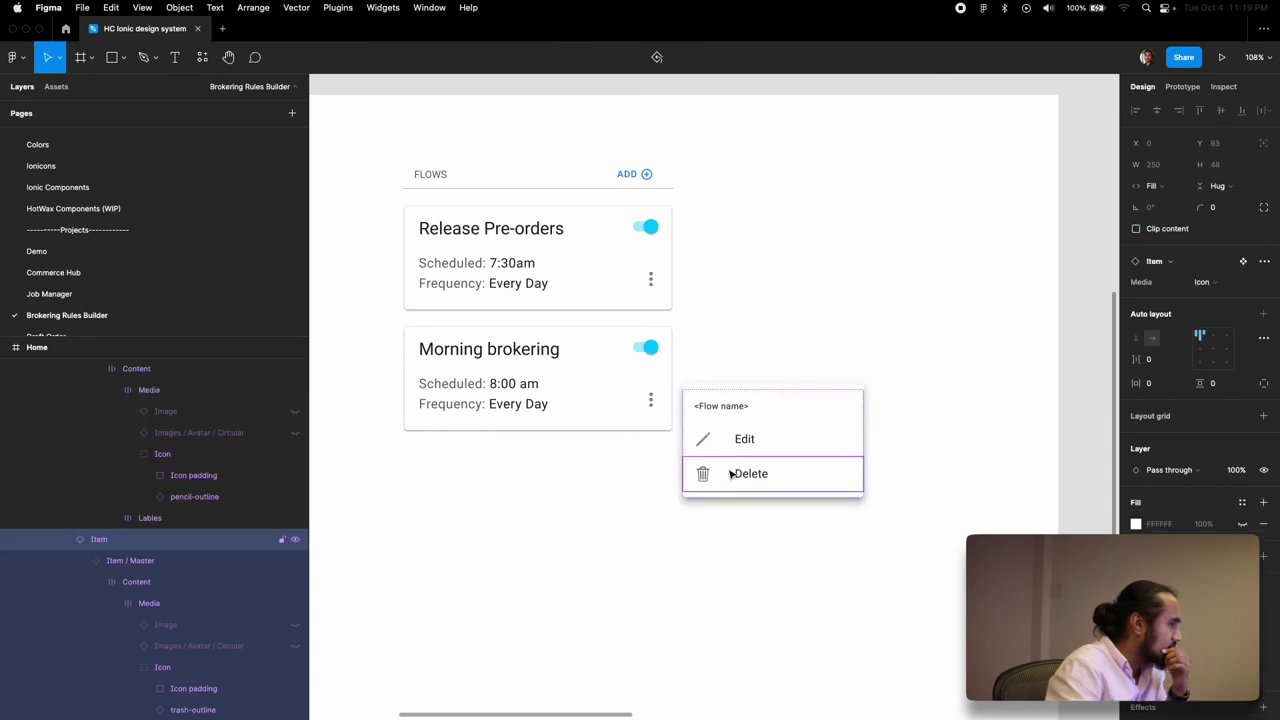
left_click(736, 454)
key("Delete")
left_click(752, 455)
left_click(733, 563)
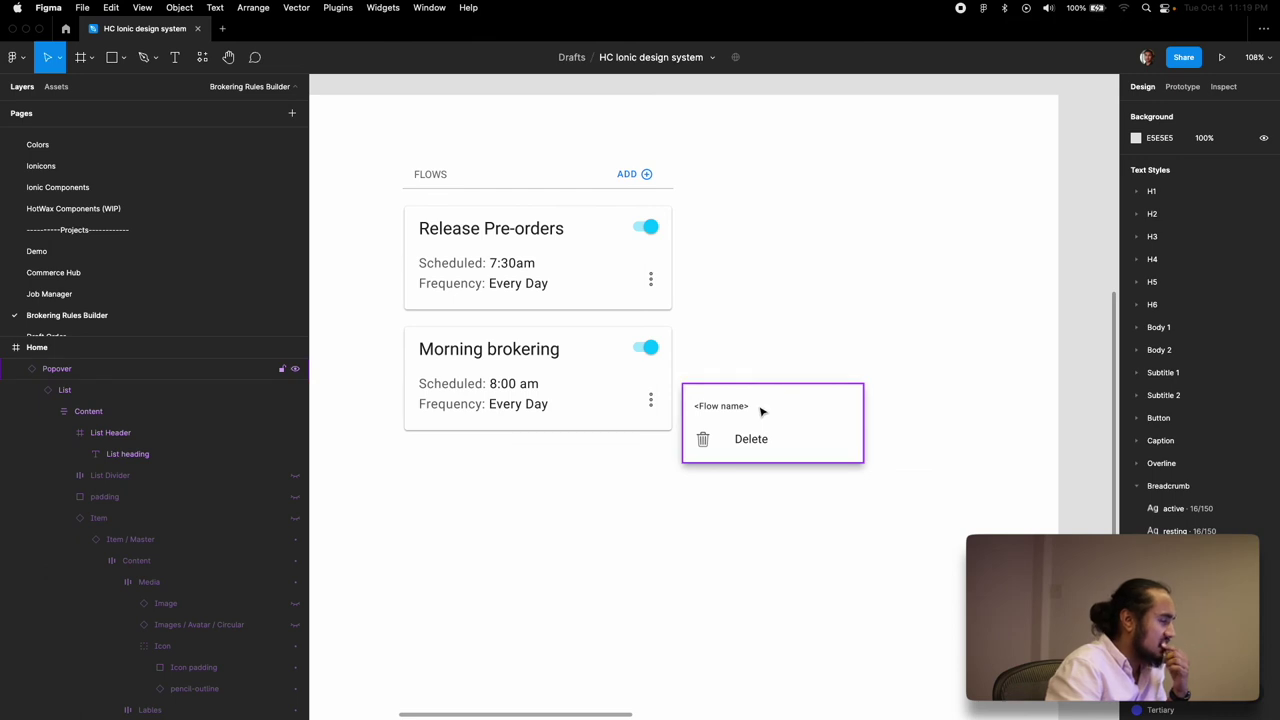